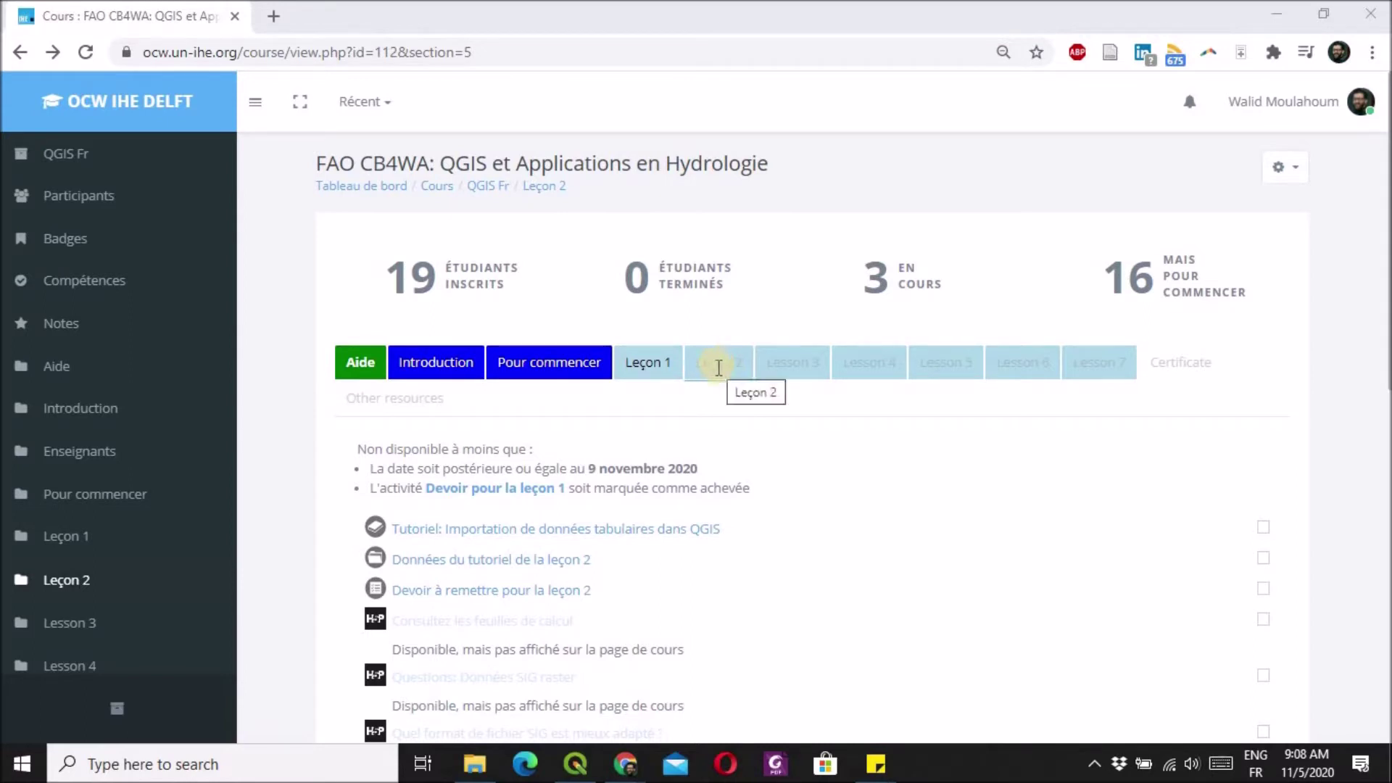
# - Download KNMI_20130901_aujdhui.xls from the lesson 2 tutorial data into D:\QGIS_Hydrologie\Exercice_2
pyautogui.click(429, 568)
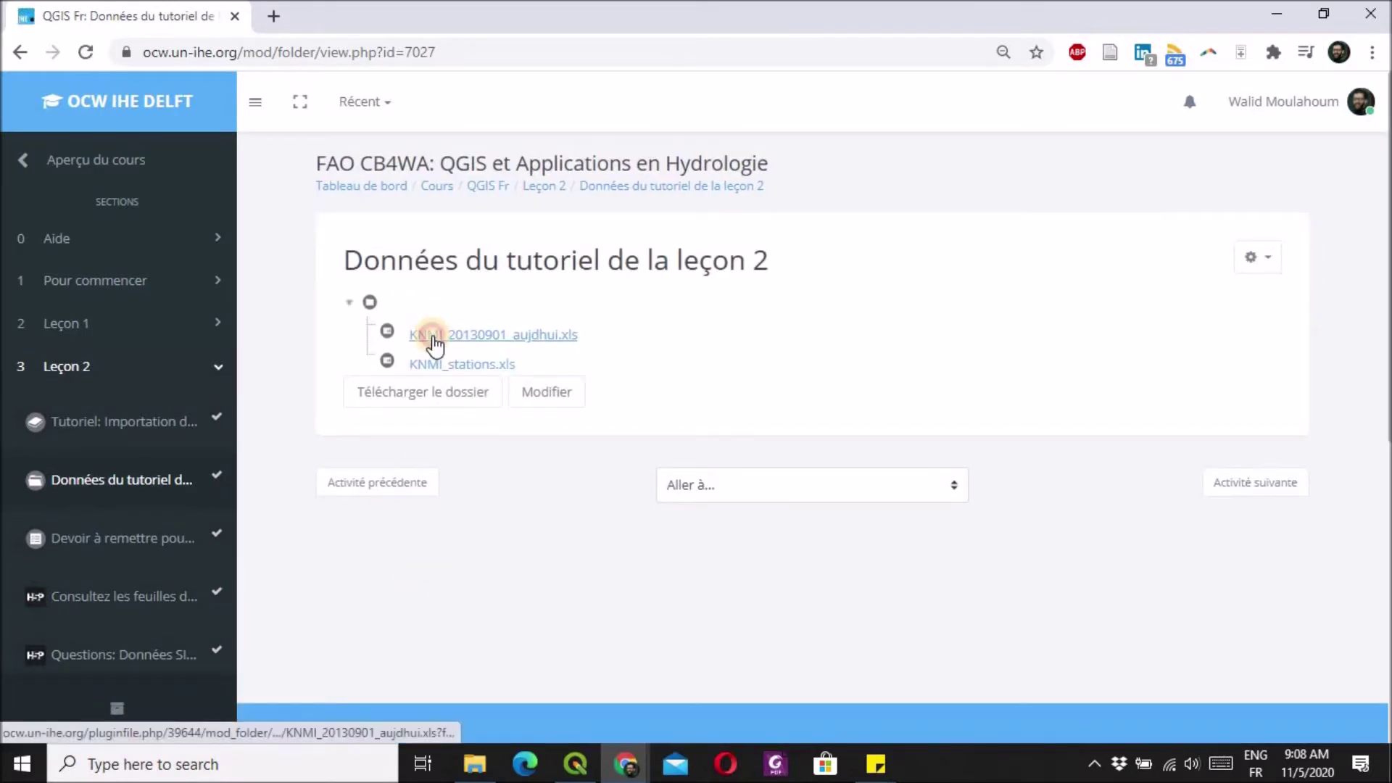
pyautogui.click(433, 337)
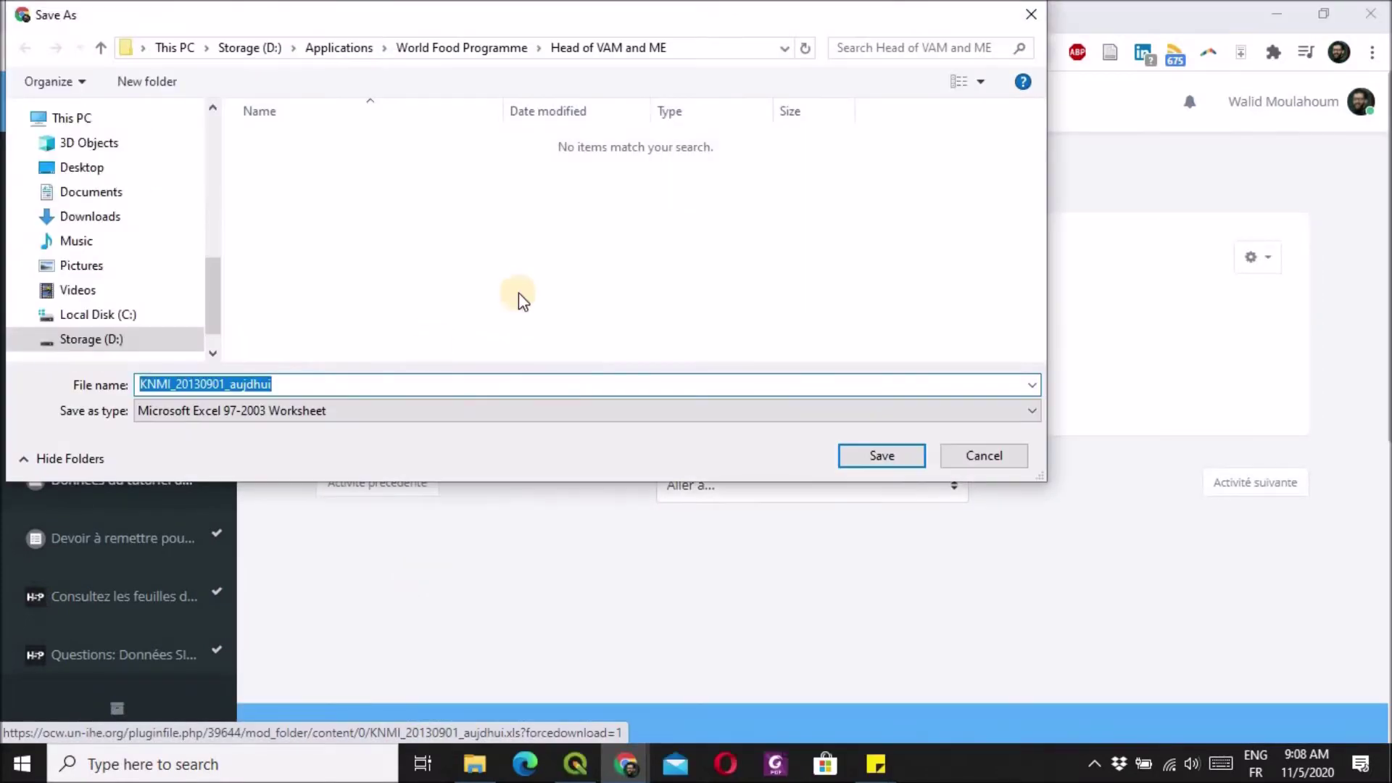
pyautogui.click(101, 339)
pyautogui.doubleClick(320, 294)
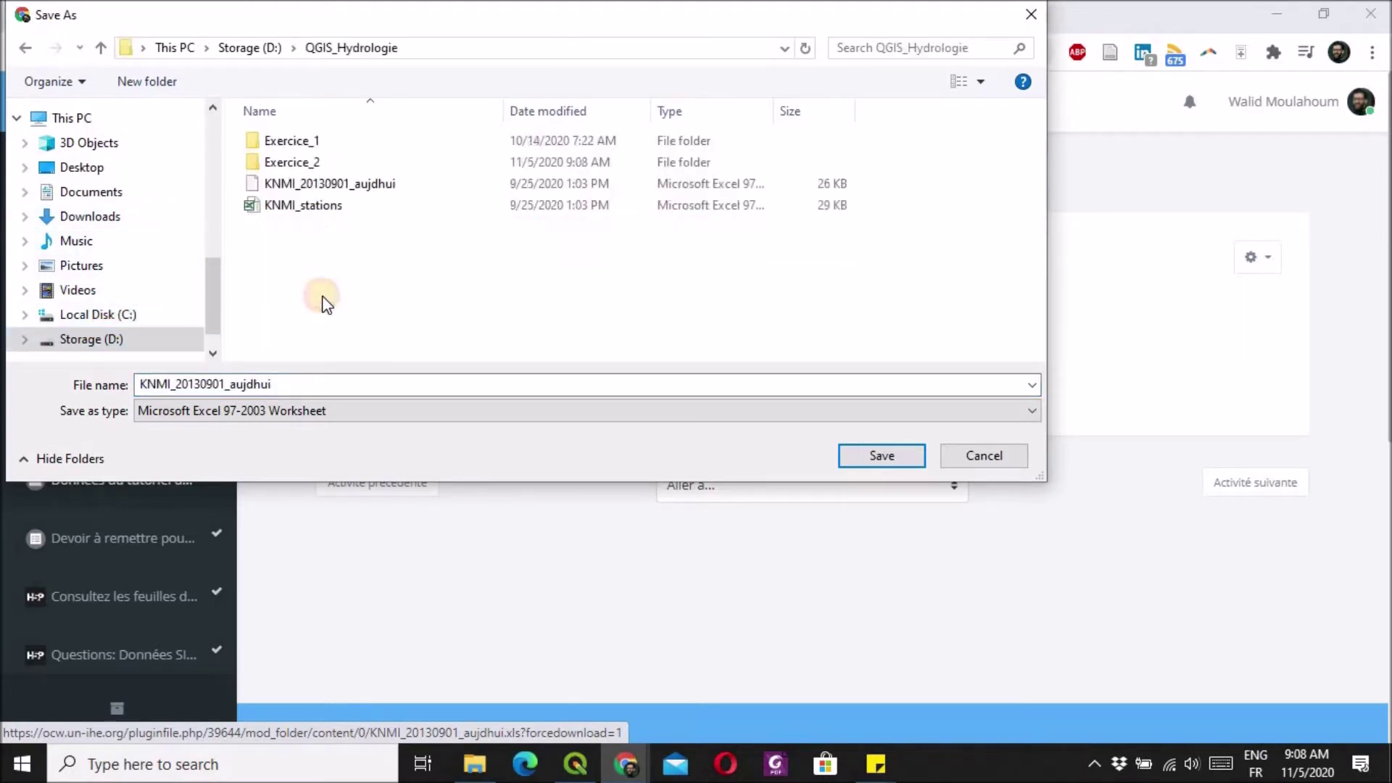
pyautogui.doubleClick(307, 160)
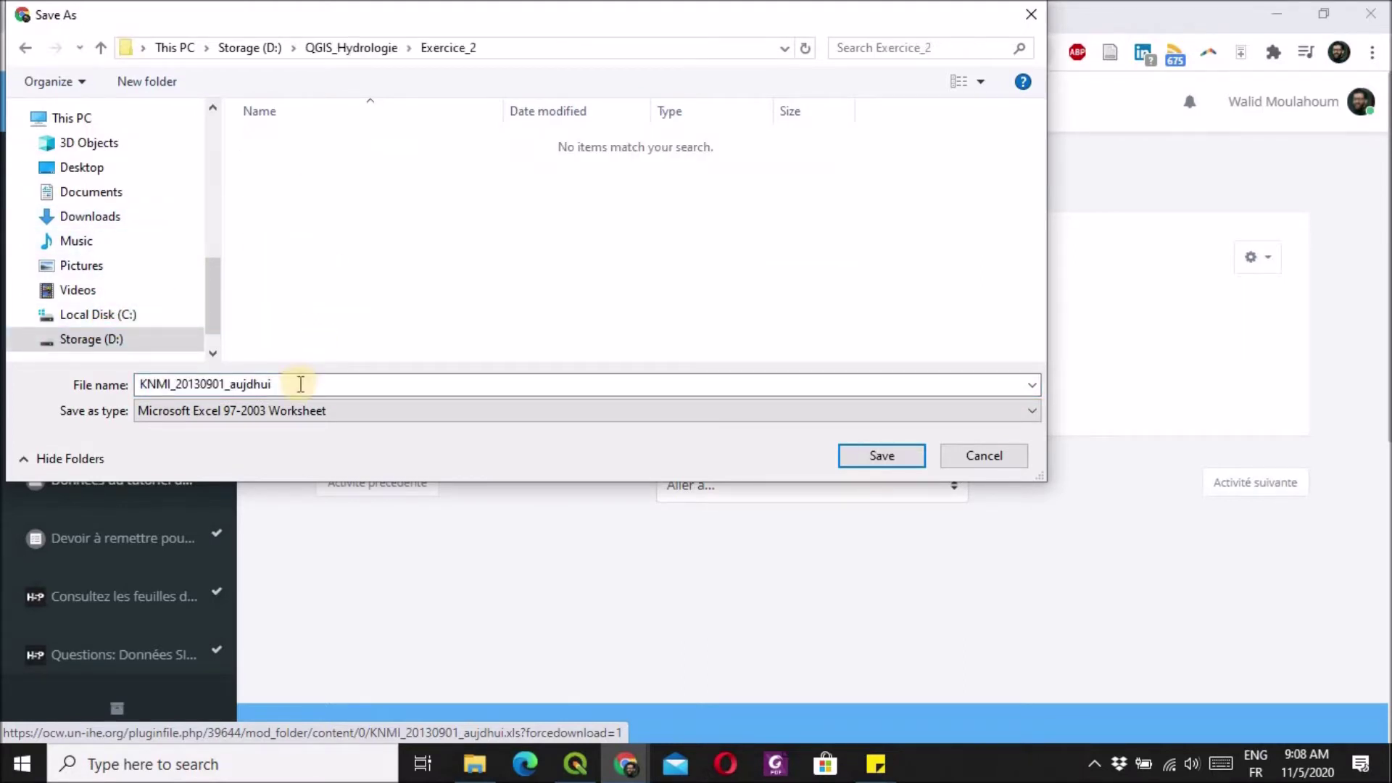
pyautogui.click(888, 457)
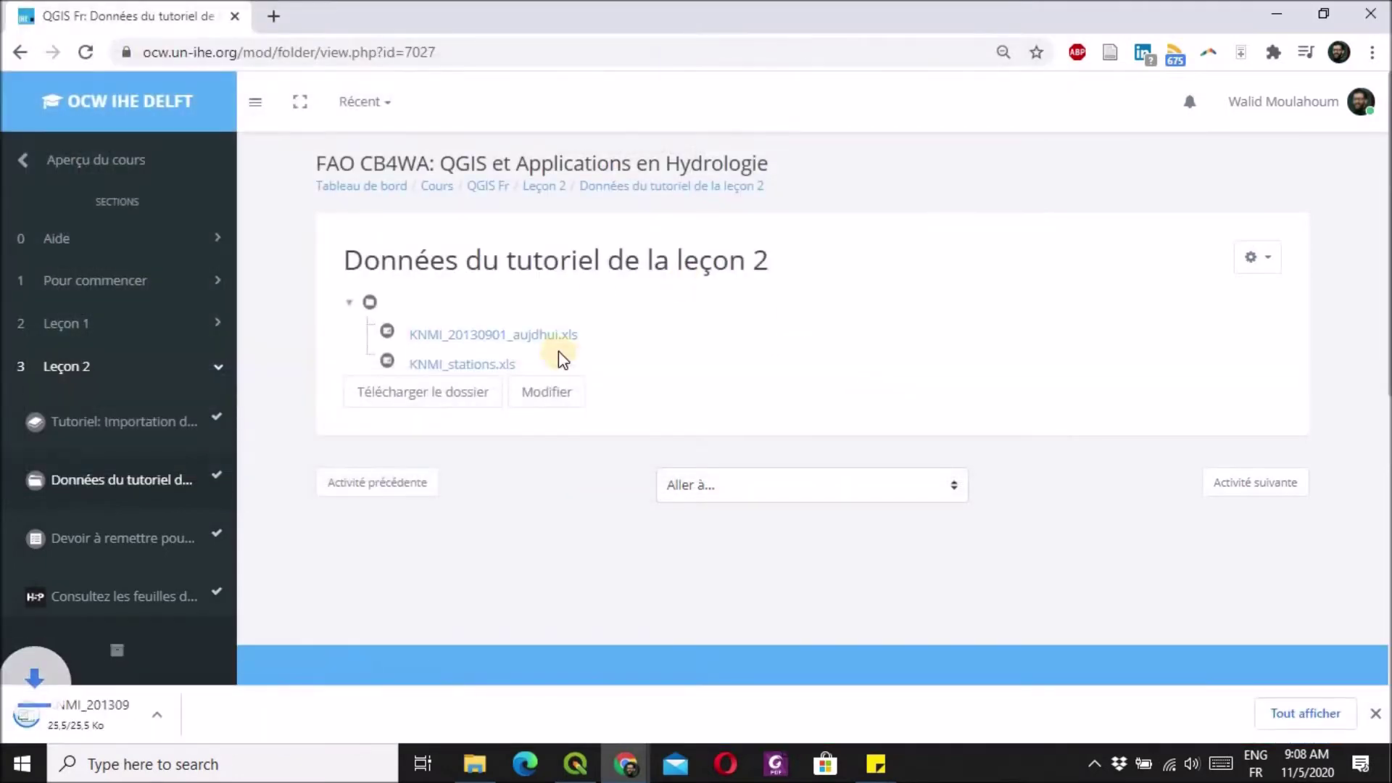
# - Download KNMI_stations.xls into the same Exercice_2 folder and show that folder in File Explorer
pyautogui.click(445, 366)
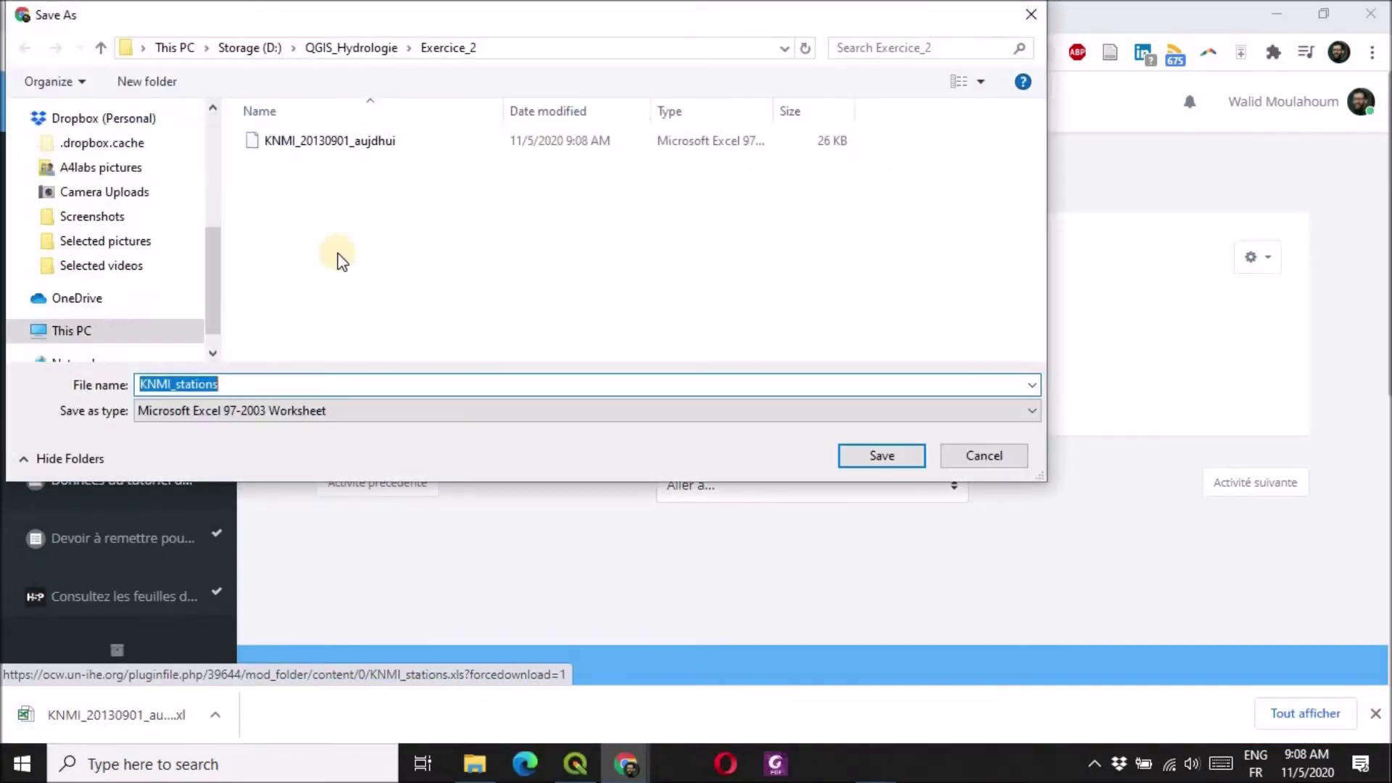
pyautogui.click(848, 457)
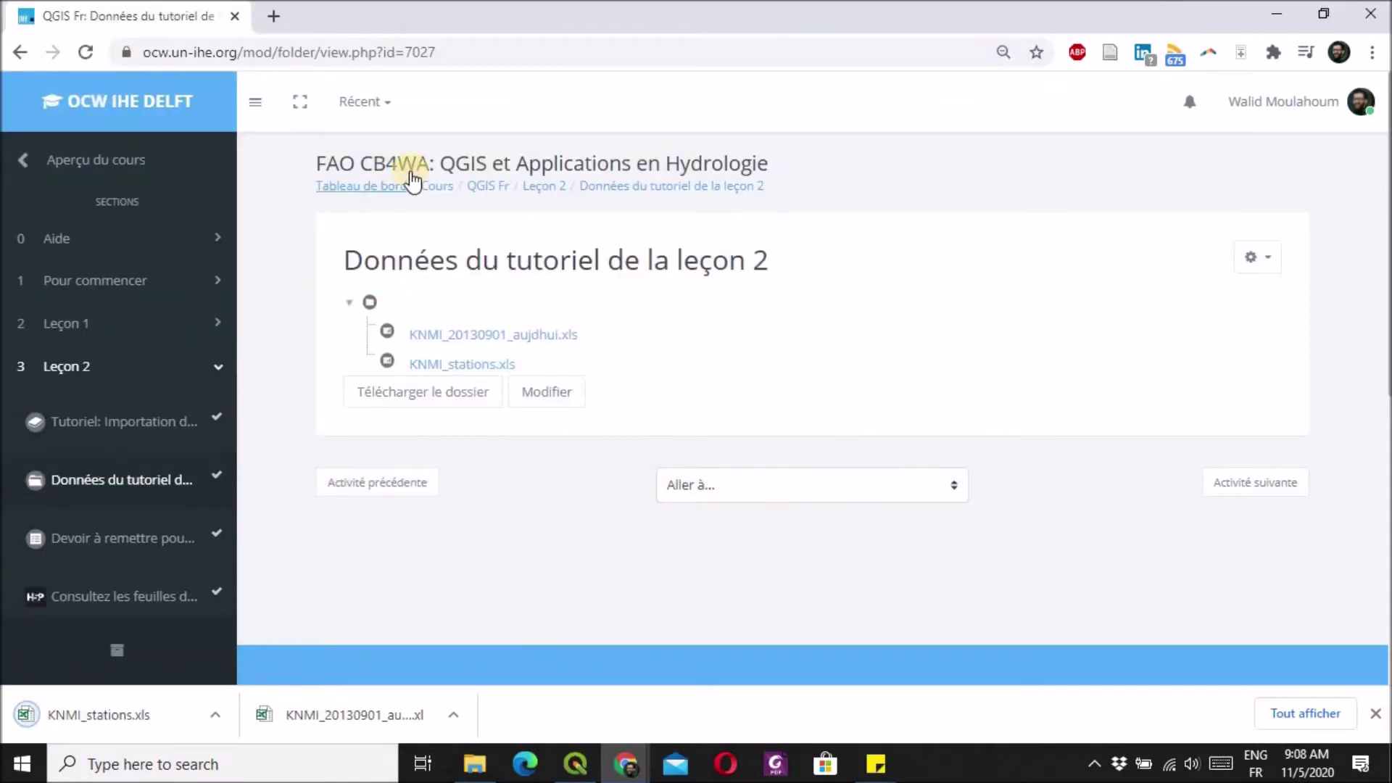
pyautogui.click(731, 767)
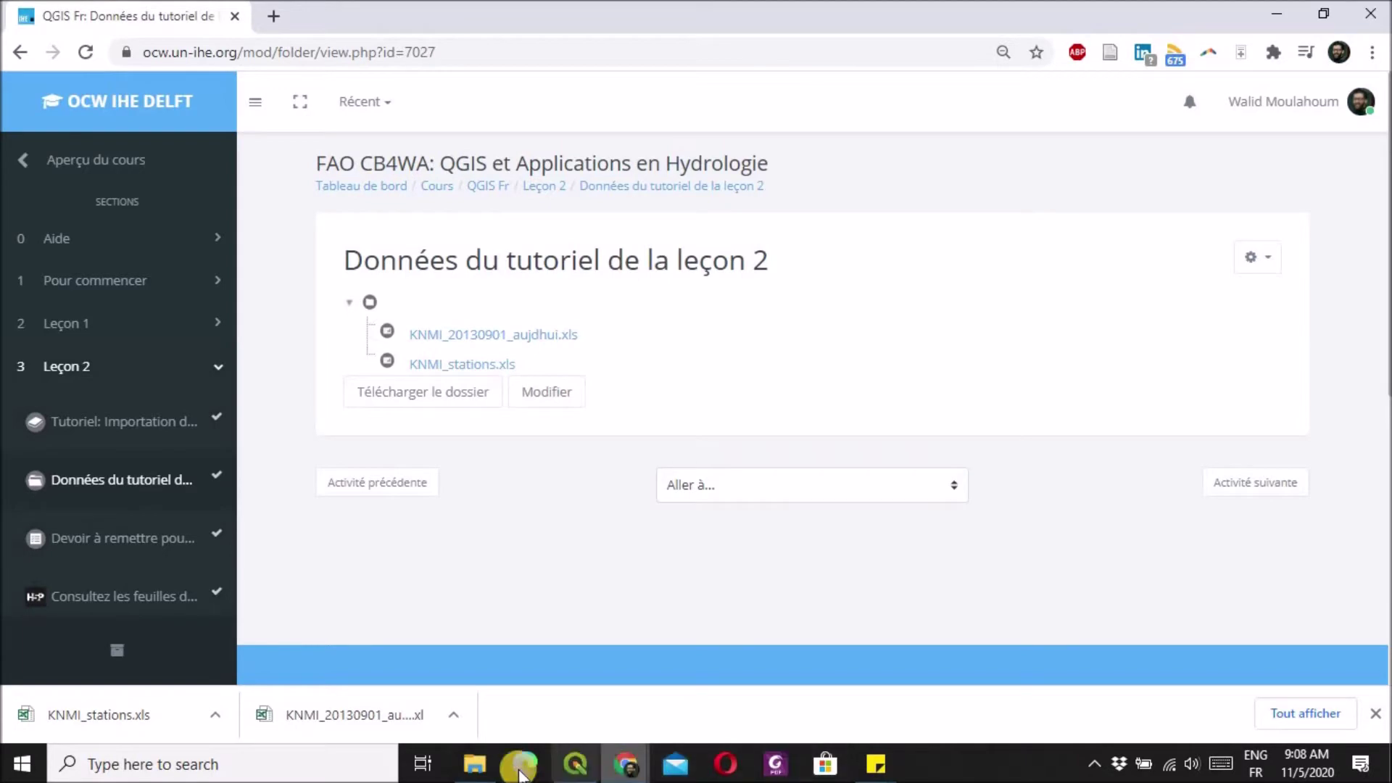
pyautogui.click(475, 763)
pyautogui.click(577, 318)
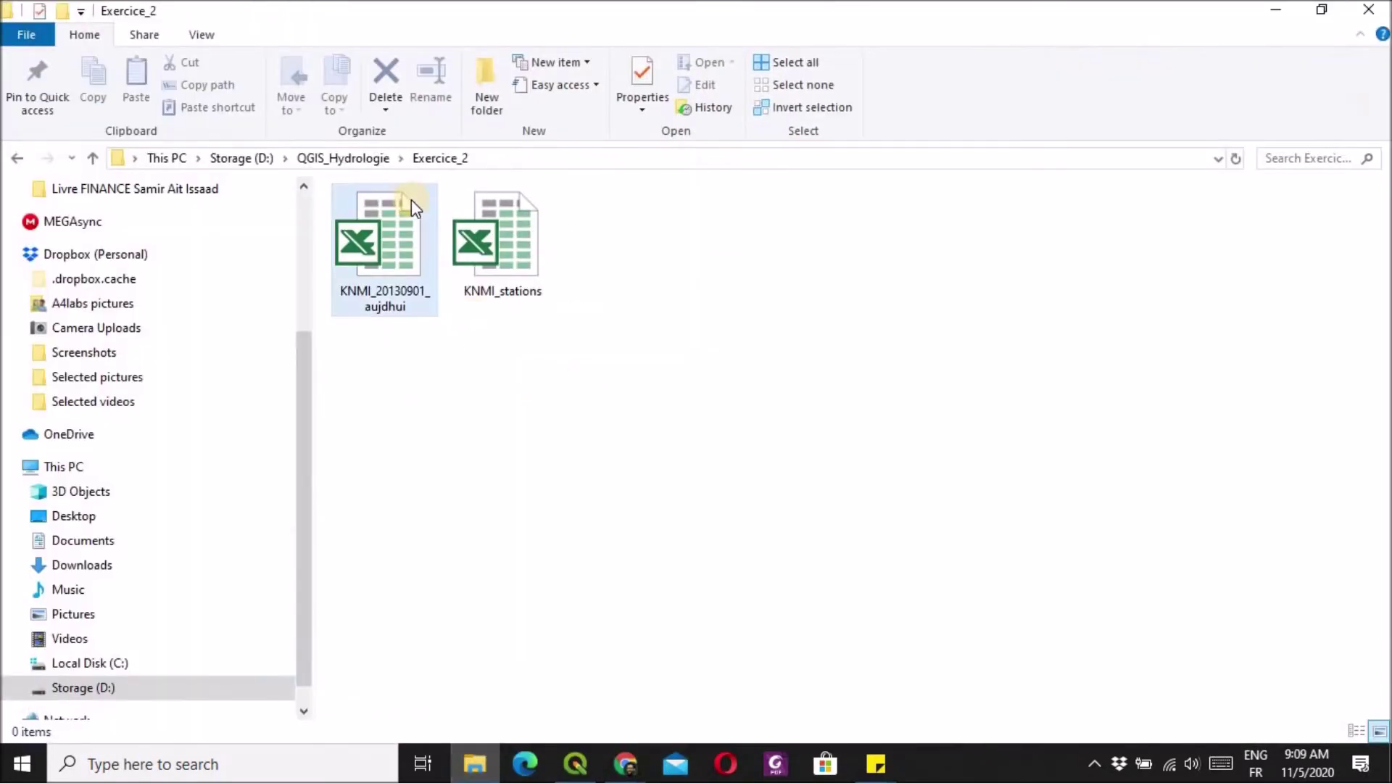
pyautogui.click(605, 435)
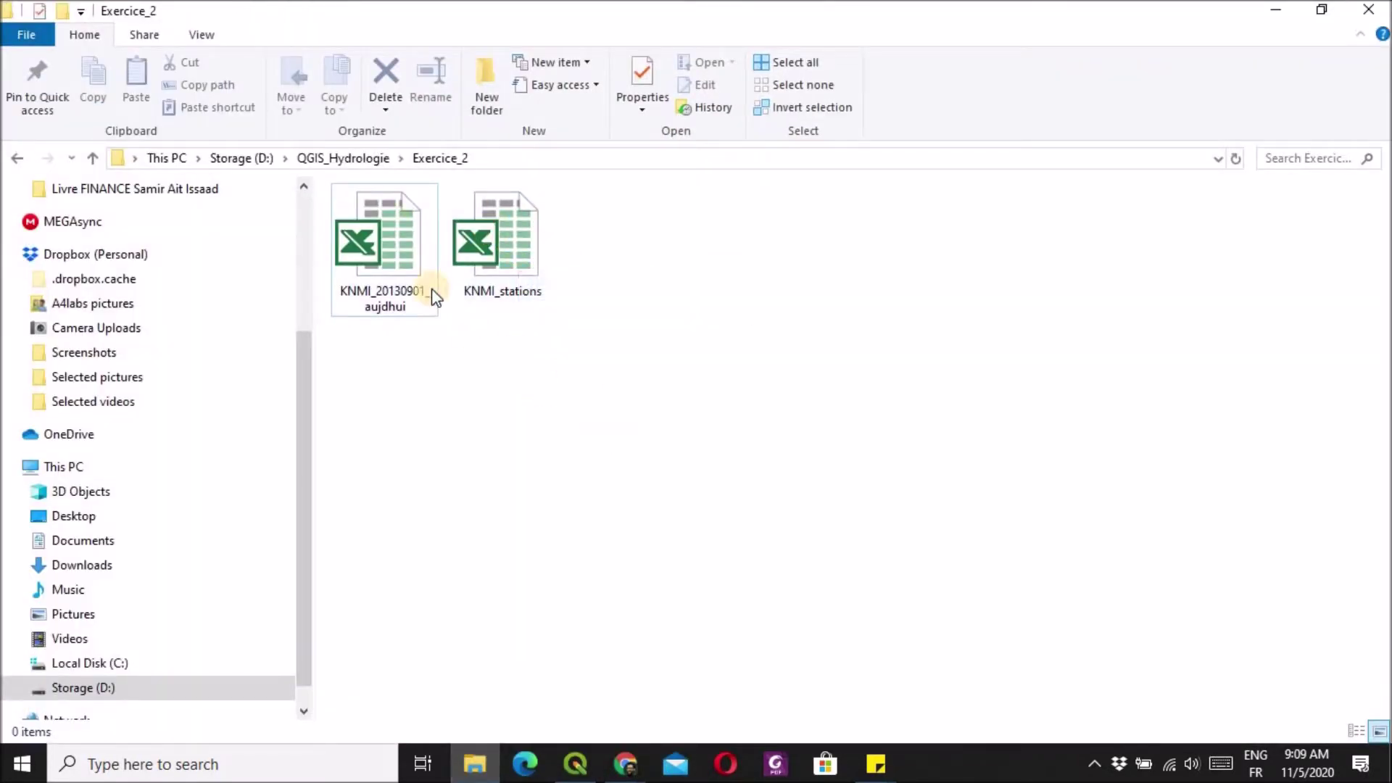
# - Open the KNMI_20130901_aujdhui workbook in Excel and maximize its window
pyautogui.click(402, 266)
pyautogui.rightClick(403, 270)
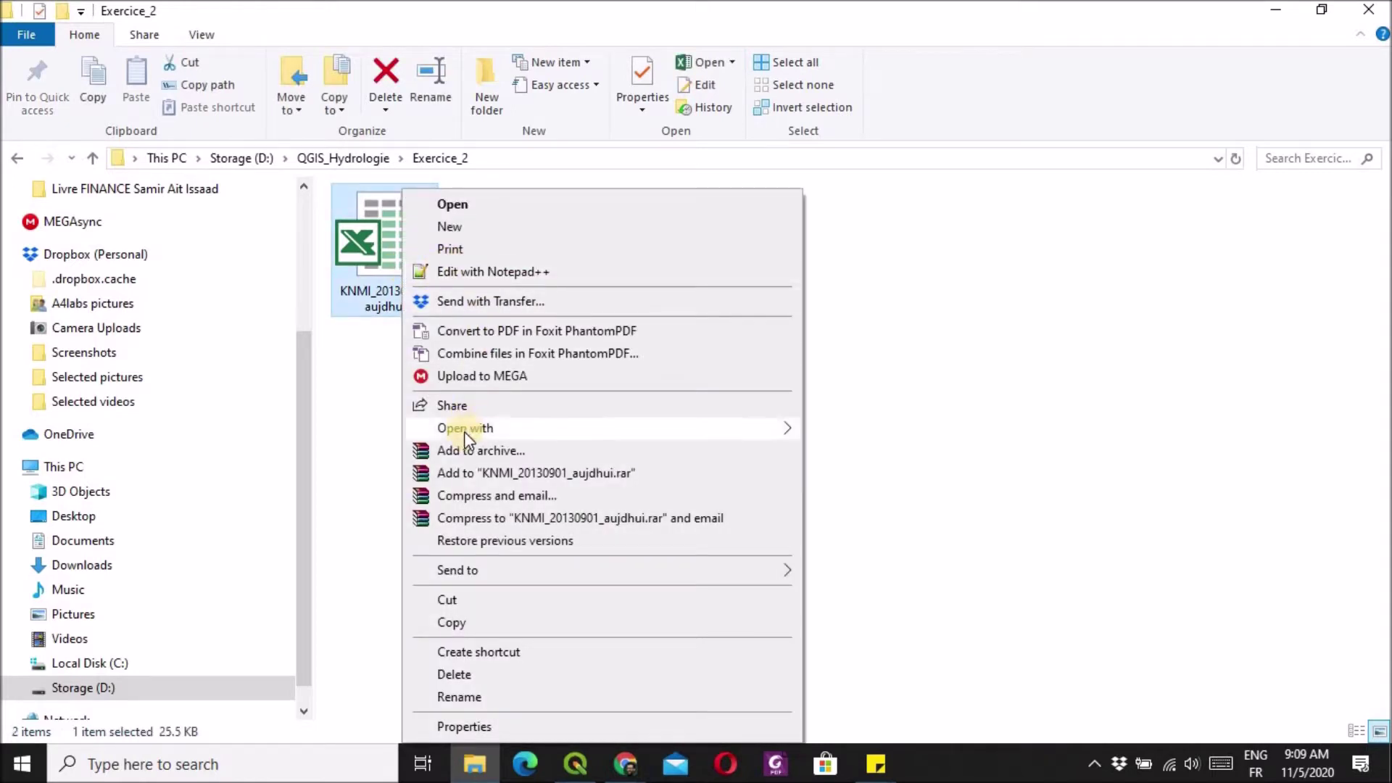
pyautogui.click(390, 269)
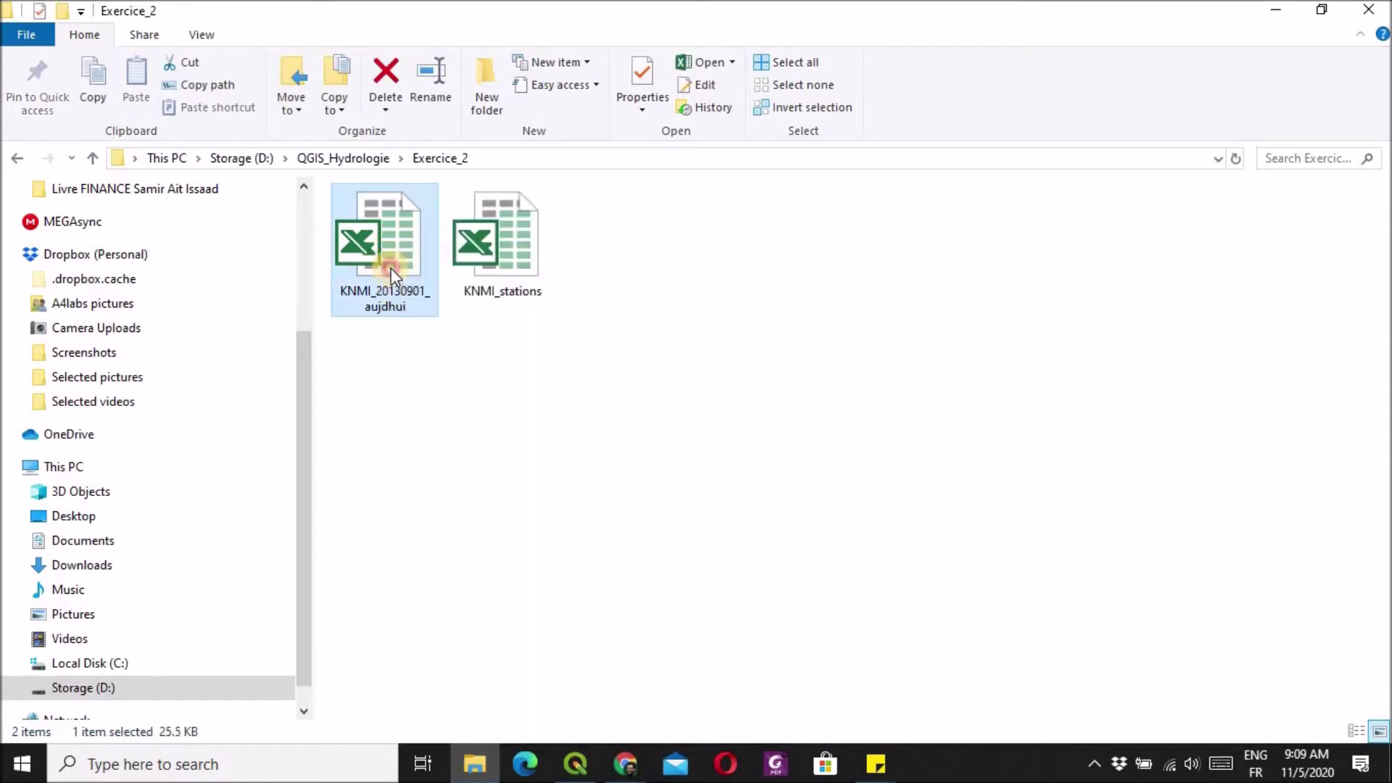
pyautogui.doubleClick(390, 268)
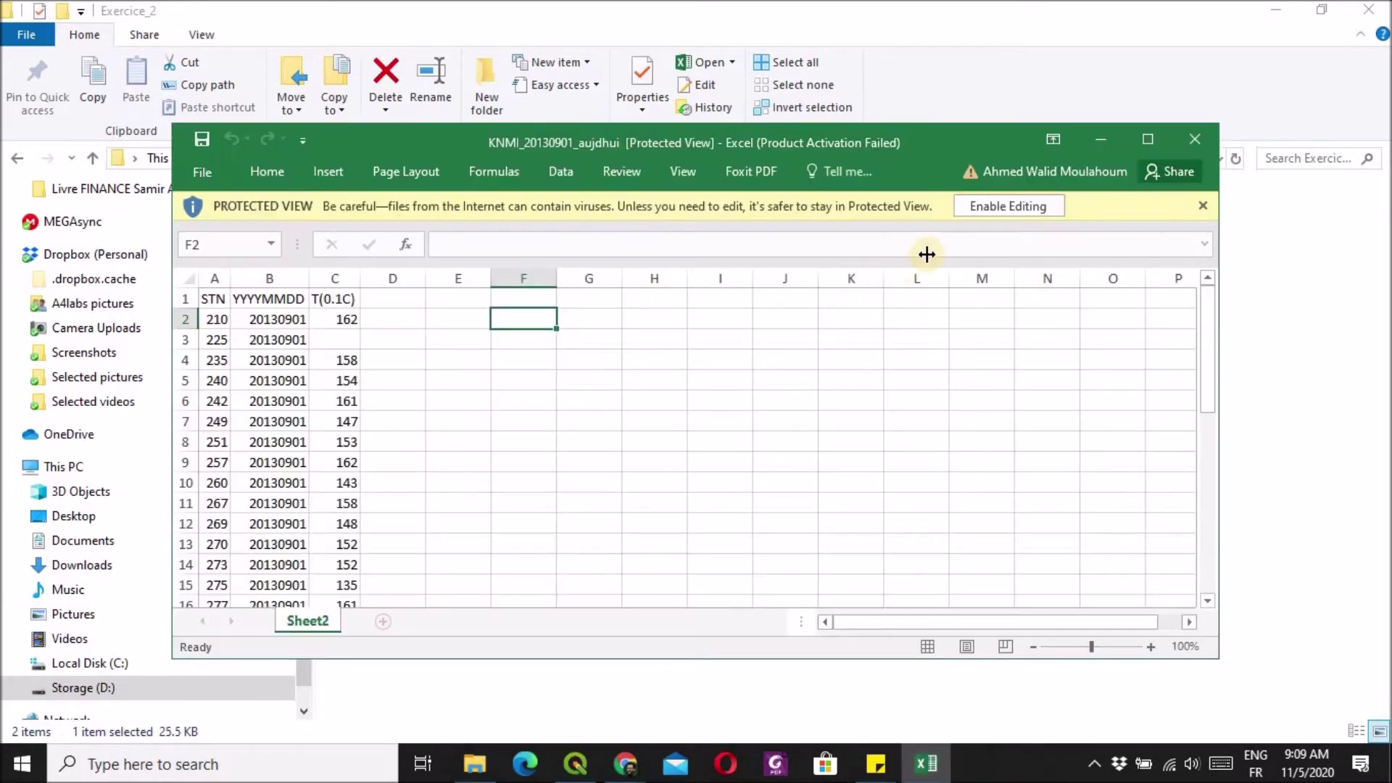
pyautogui.click(930, 169)
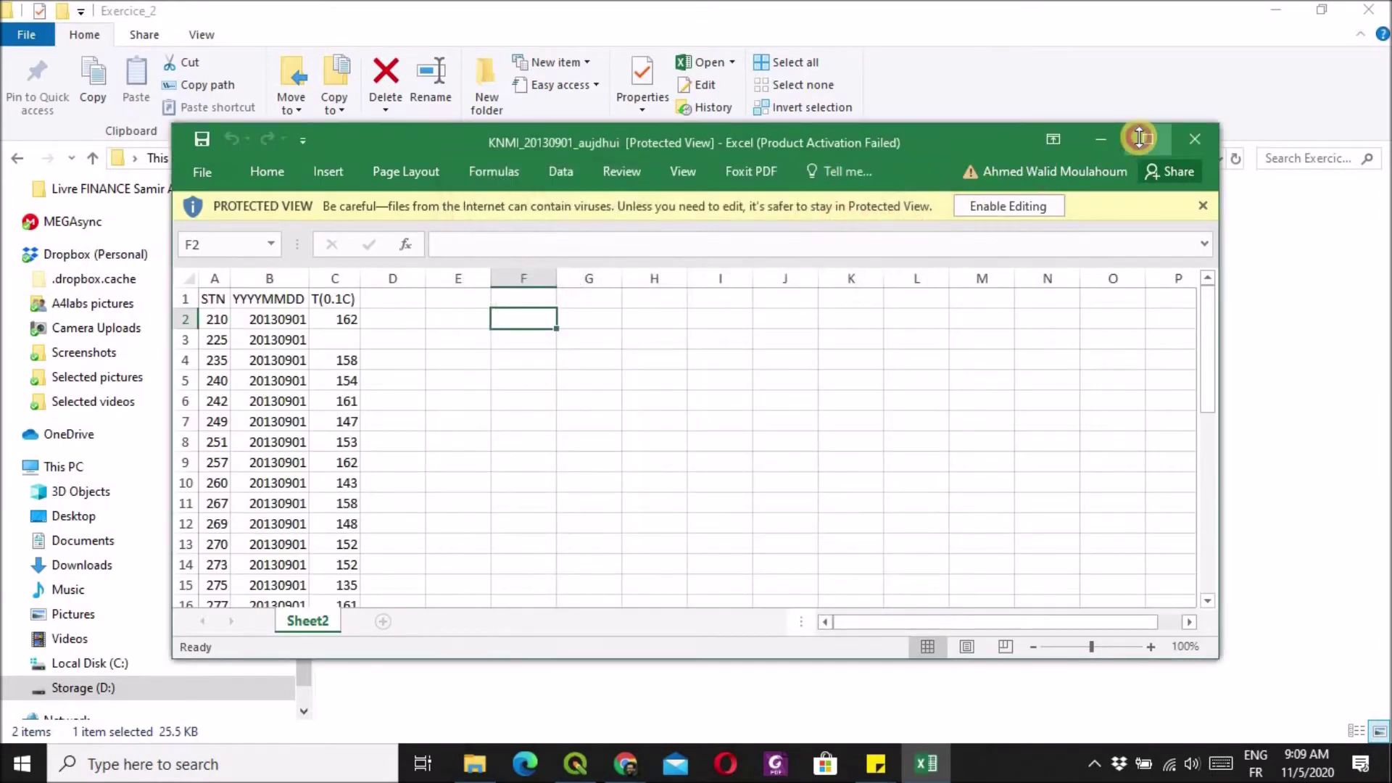
pyautogui.click(1147, 138)
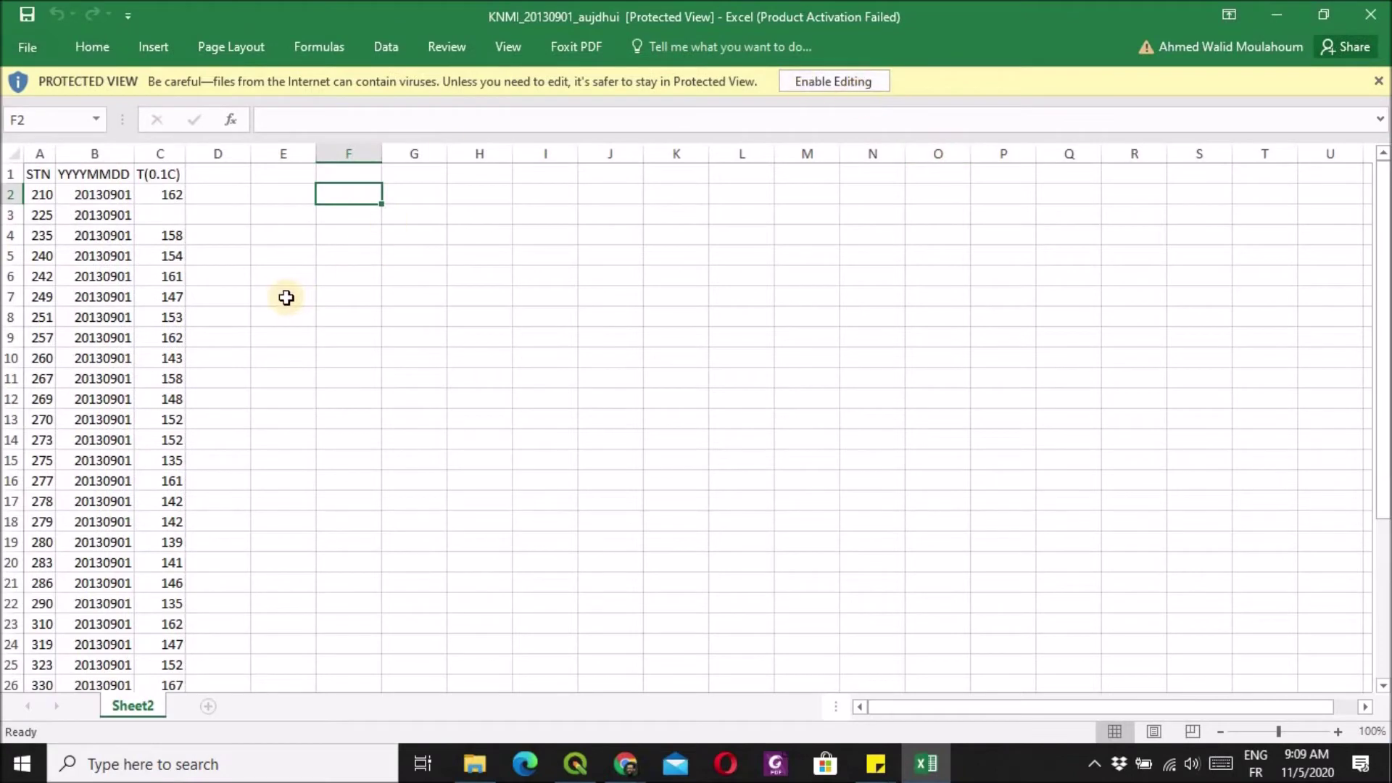
# - Examine the STN, YYYYMMDD and T(0.1C) columns of the KNMI_20130901_aujdhui sheet
pyautogui.scroll(-6, 286, 298)
pyautogui.scroll(6, 236, 413)
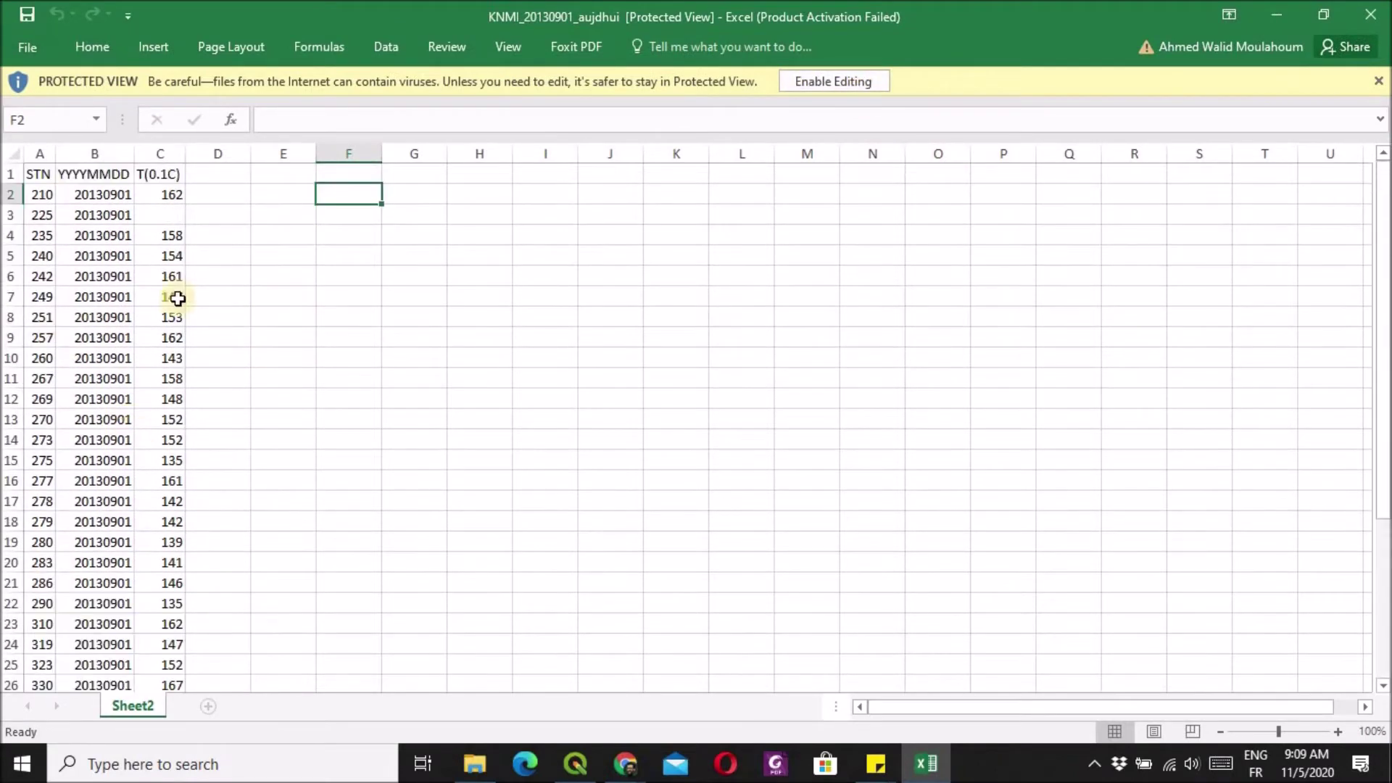
pyautogui.click(40, 174)
pyautogui.click(102, 175)
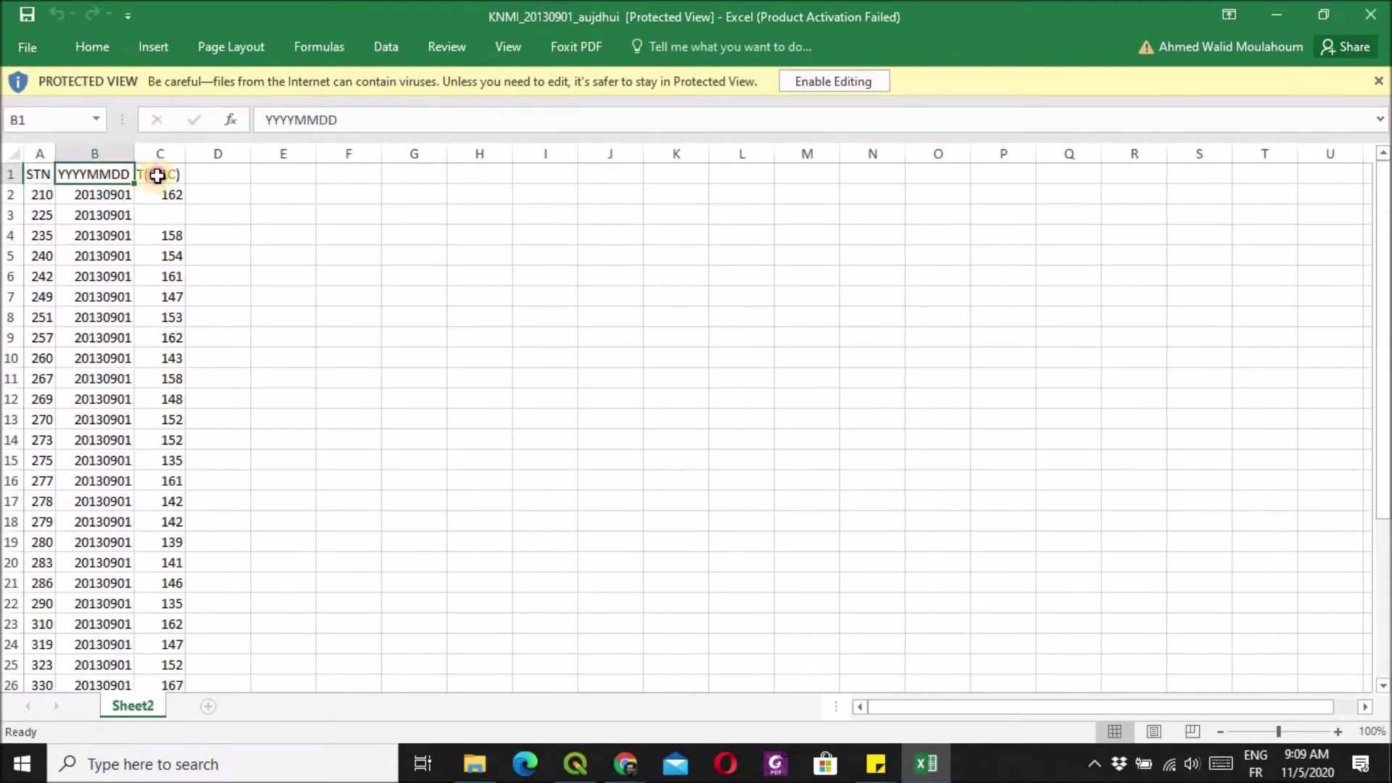
pyautogui.click(157, 176)
pyautogui.moveTo(40, 174); pyautogui.dragTo(42, 255)
pyautogui.moveTo(94, 175); pyautogui.dragTo(101, 256)
pyautogui.moveTo(160, 175); pyautogui.dragTo(170, 276)
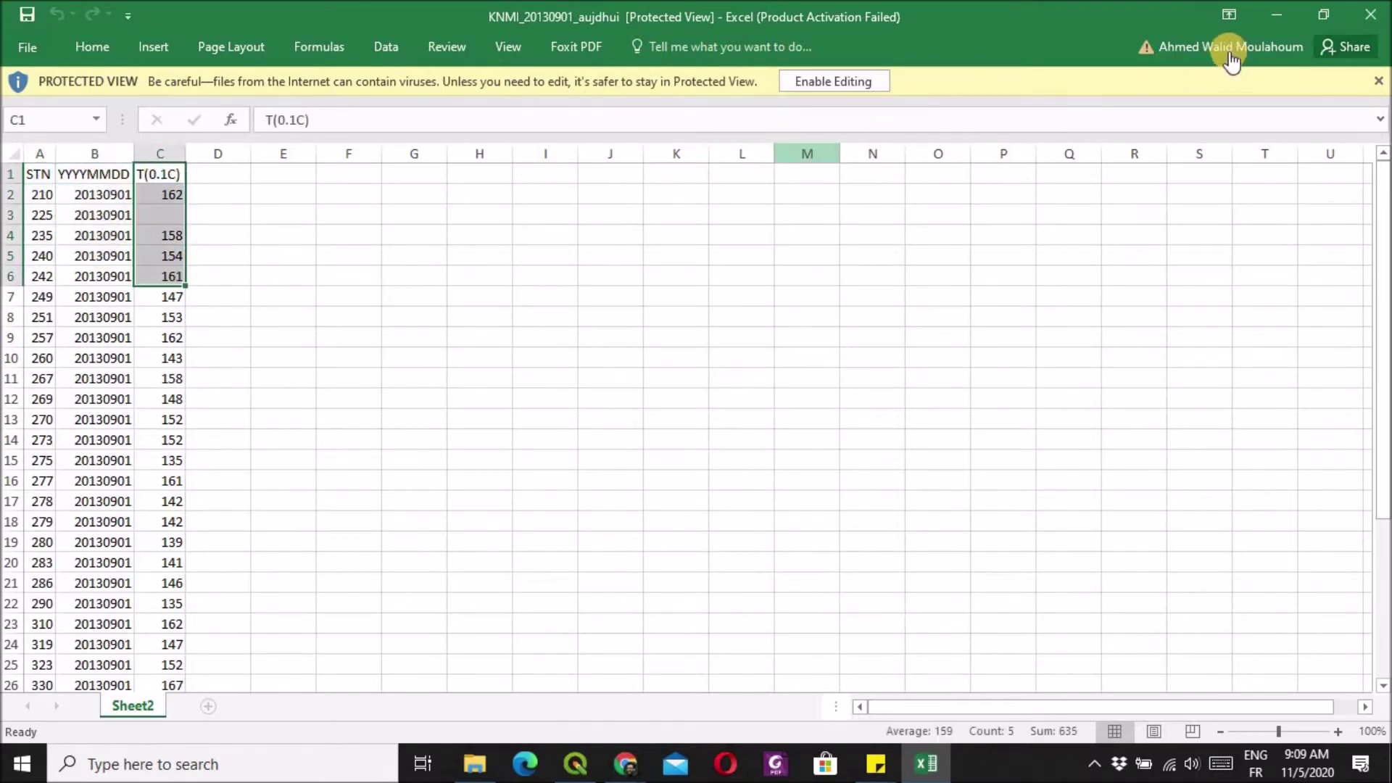
# - Open the KNMI_stations workbook from the Exercice_2 folder and maximize its window
pyautogui.click(457, 765)
pyautogui.click(478, 266)
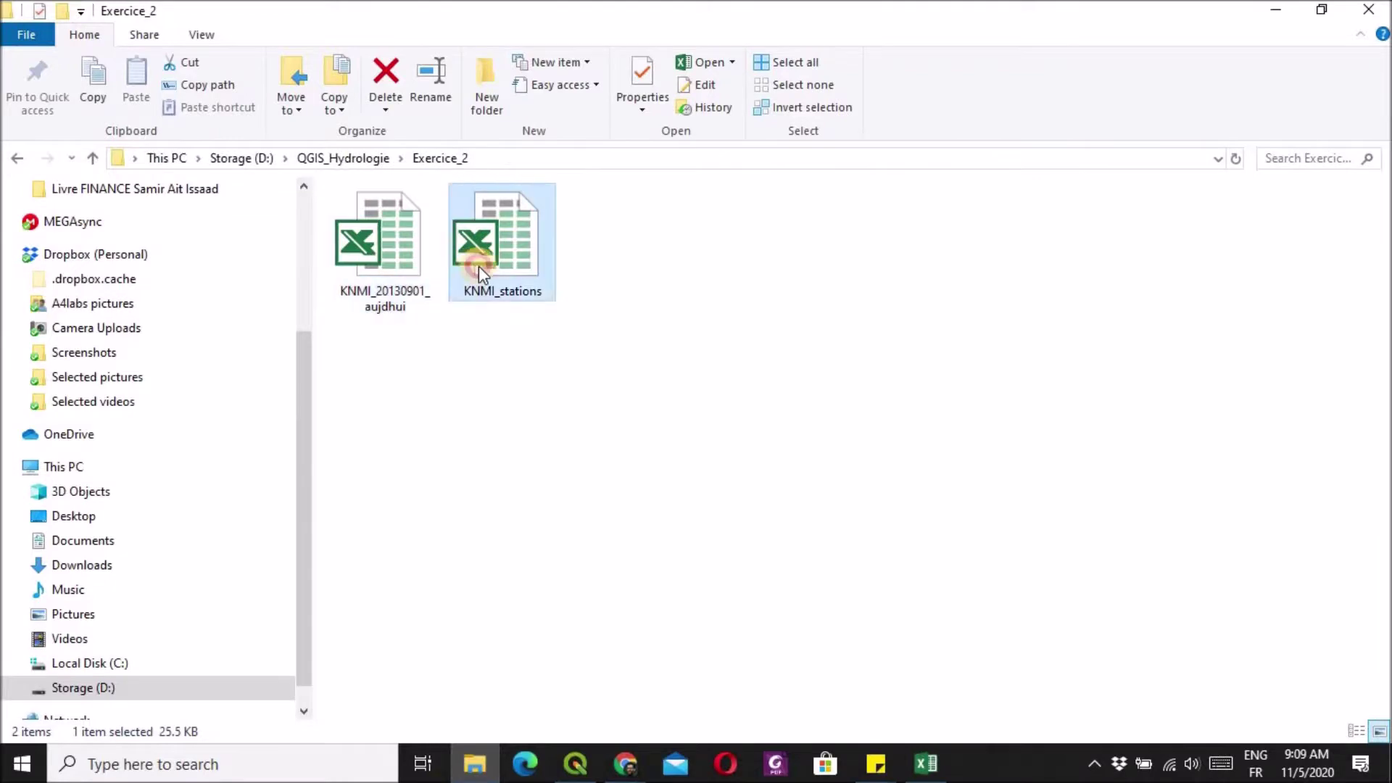
pyautogui.rightClick(489, 263)
pyautogui.click(519, 207)
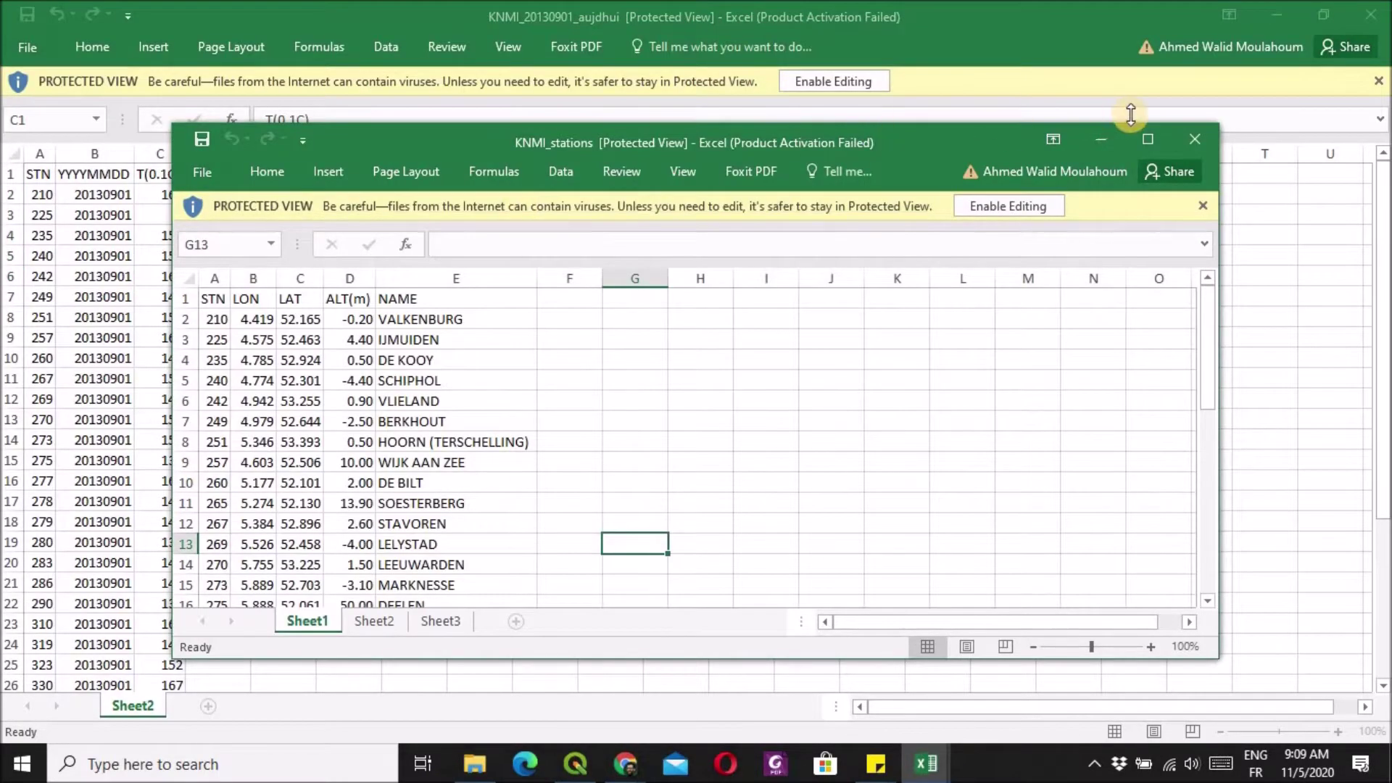
pyautogui.click(1135, 141)
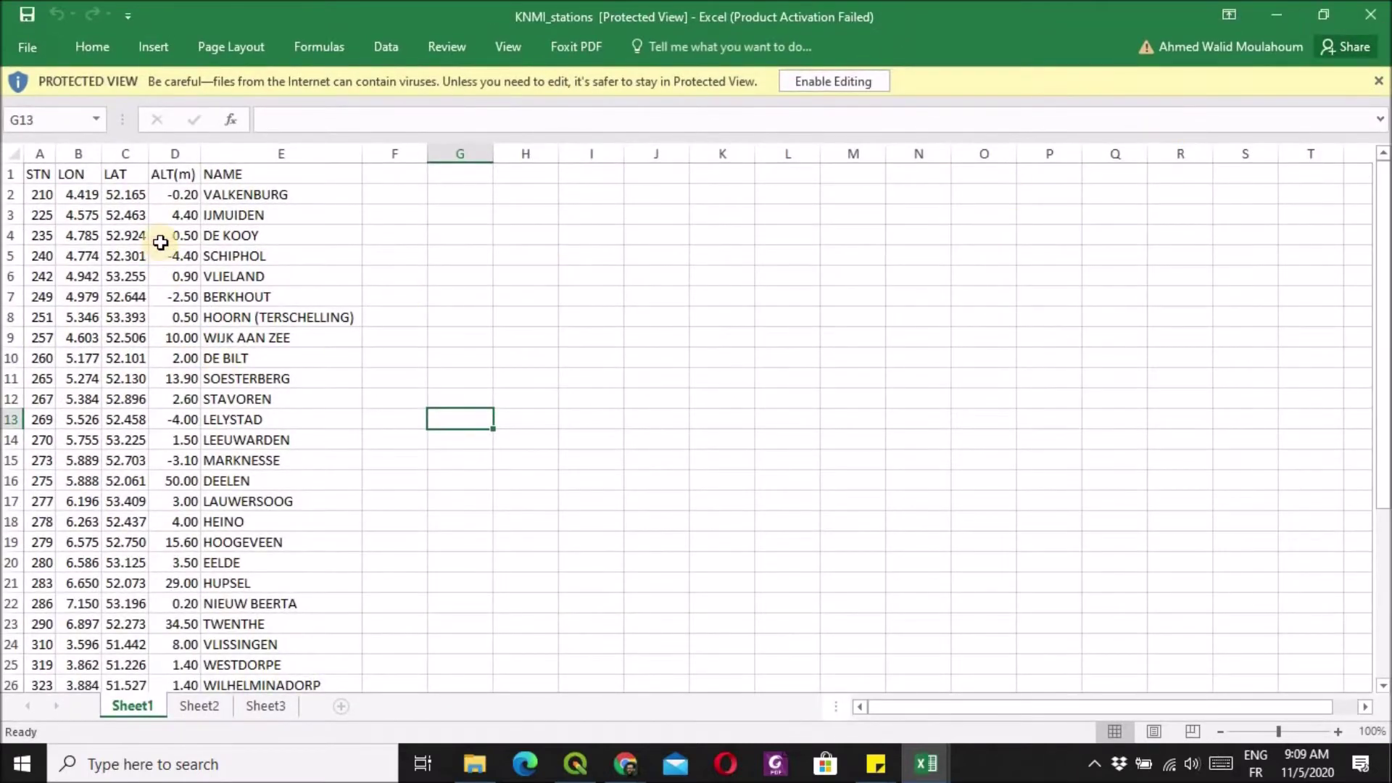
# - Examine the STN, LON, LAT, ALT(m) and NAME columns of the stations sheet down to its last row
pyautogui.moveTo(40, 174); pyautogui.dragTo(40, 481)
pyautogui.click(80, 153)
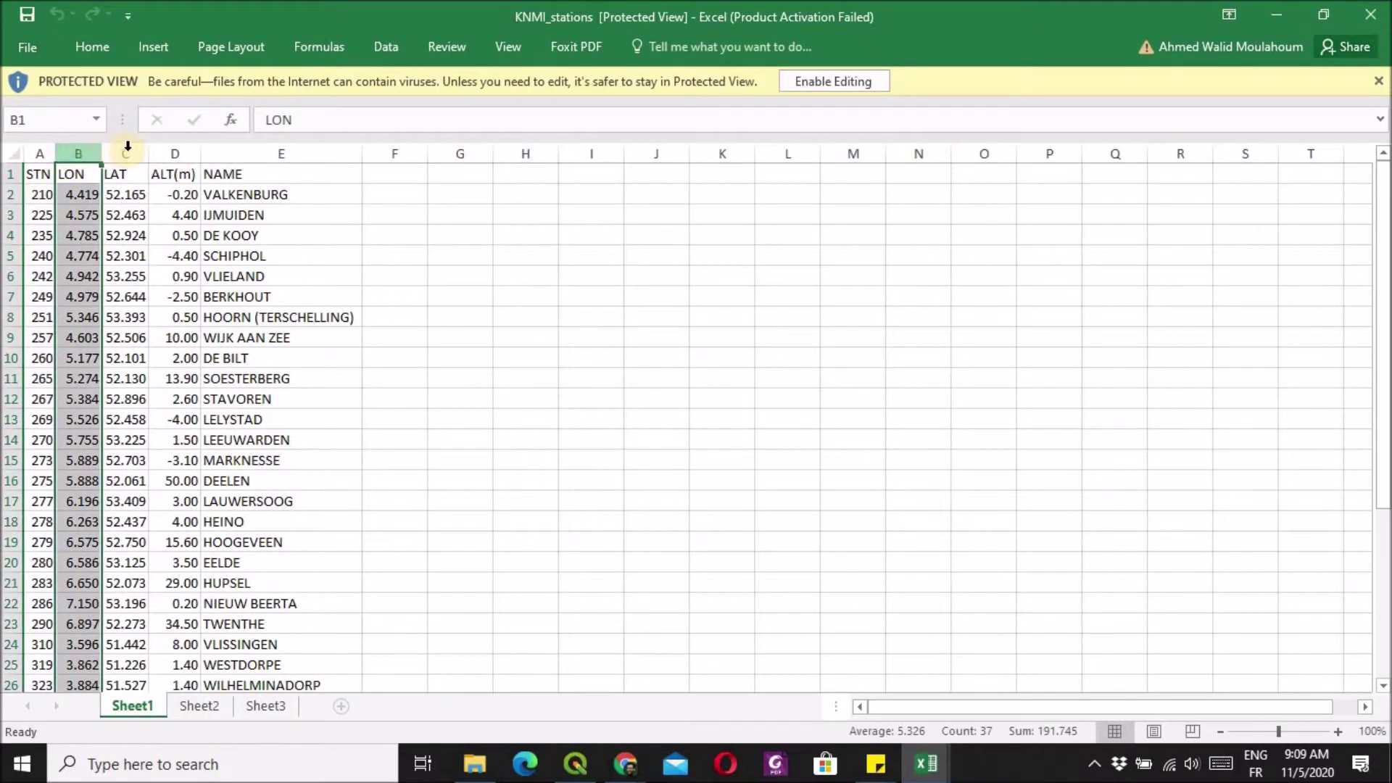
pyautogui.click(131, 151)
pyautogui.click(181, 151)
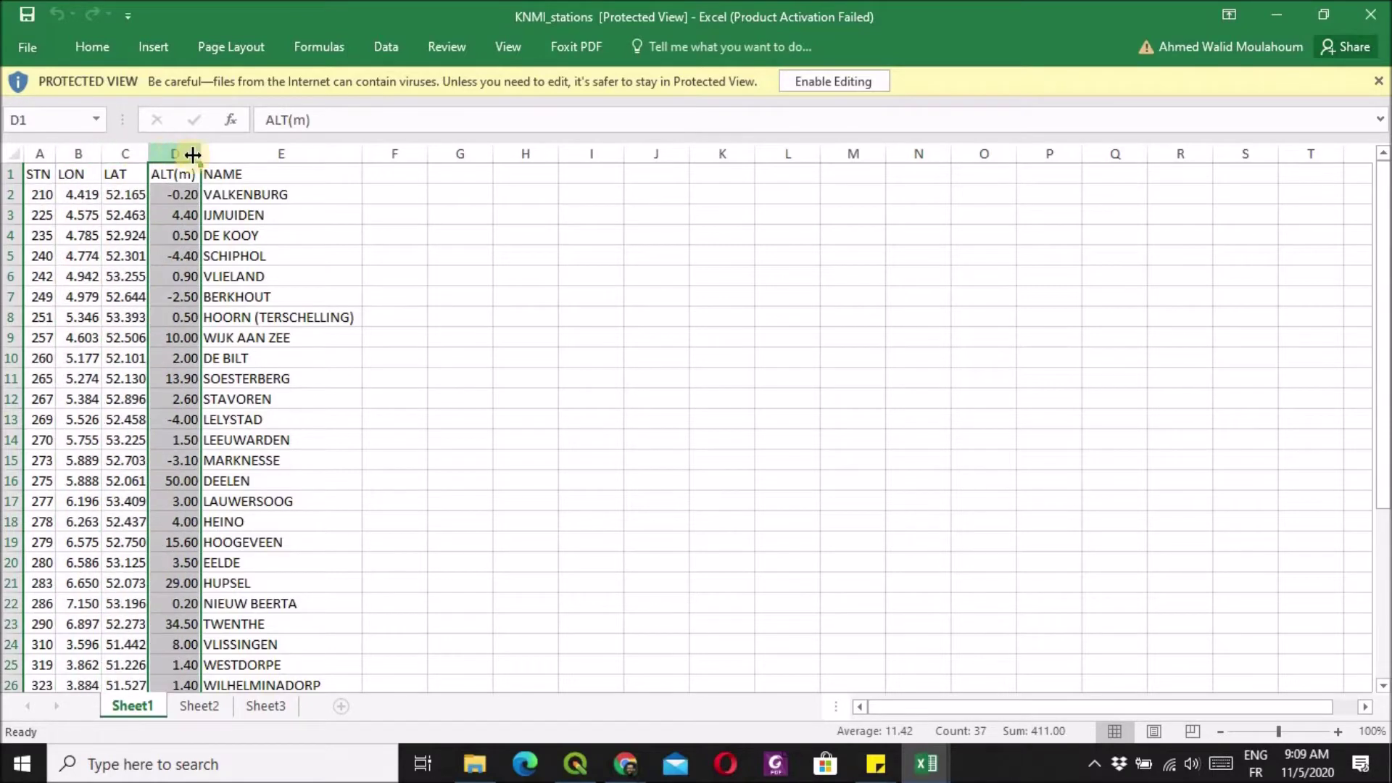
pyautogui.click(233, 150)
pyautogui.click(205, 195)
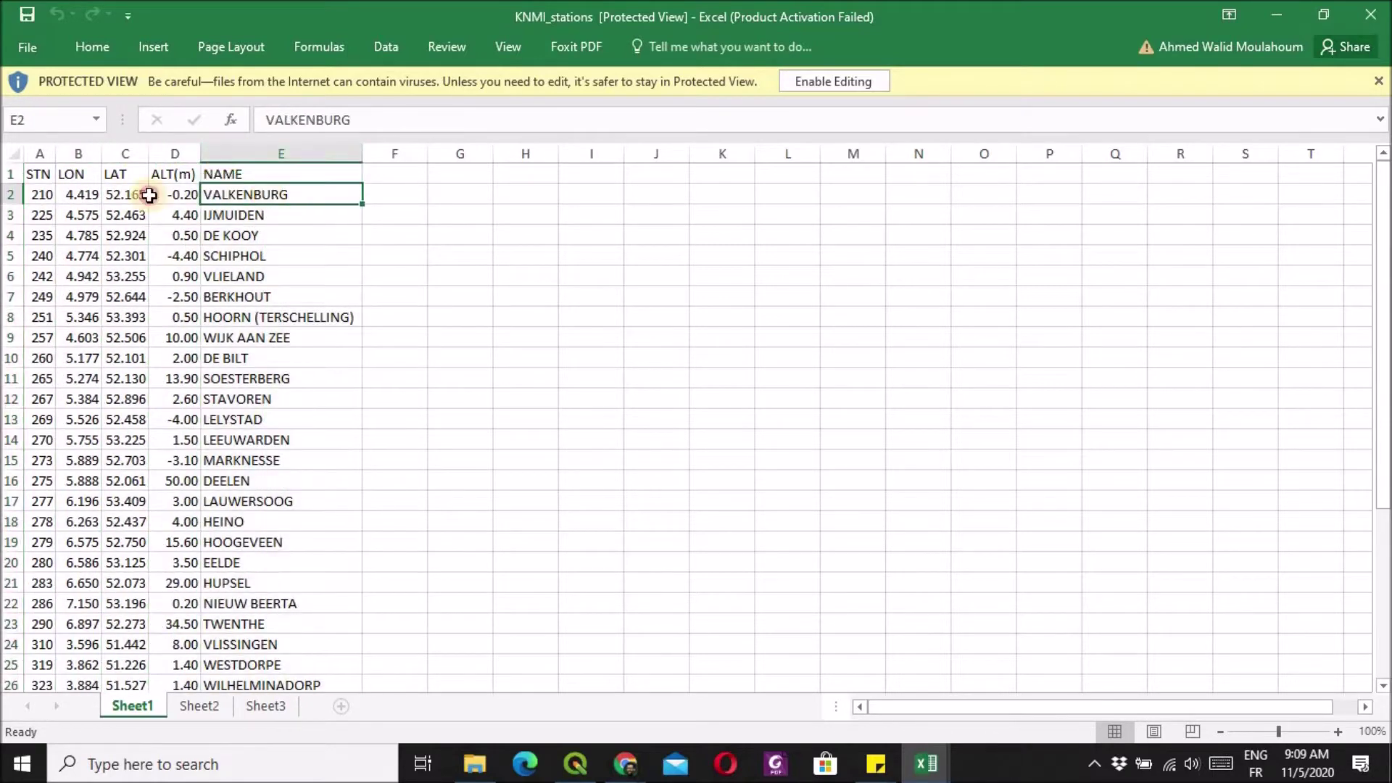
pyautogui.click(125, 152)
pyautogui.click(76, 152)
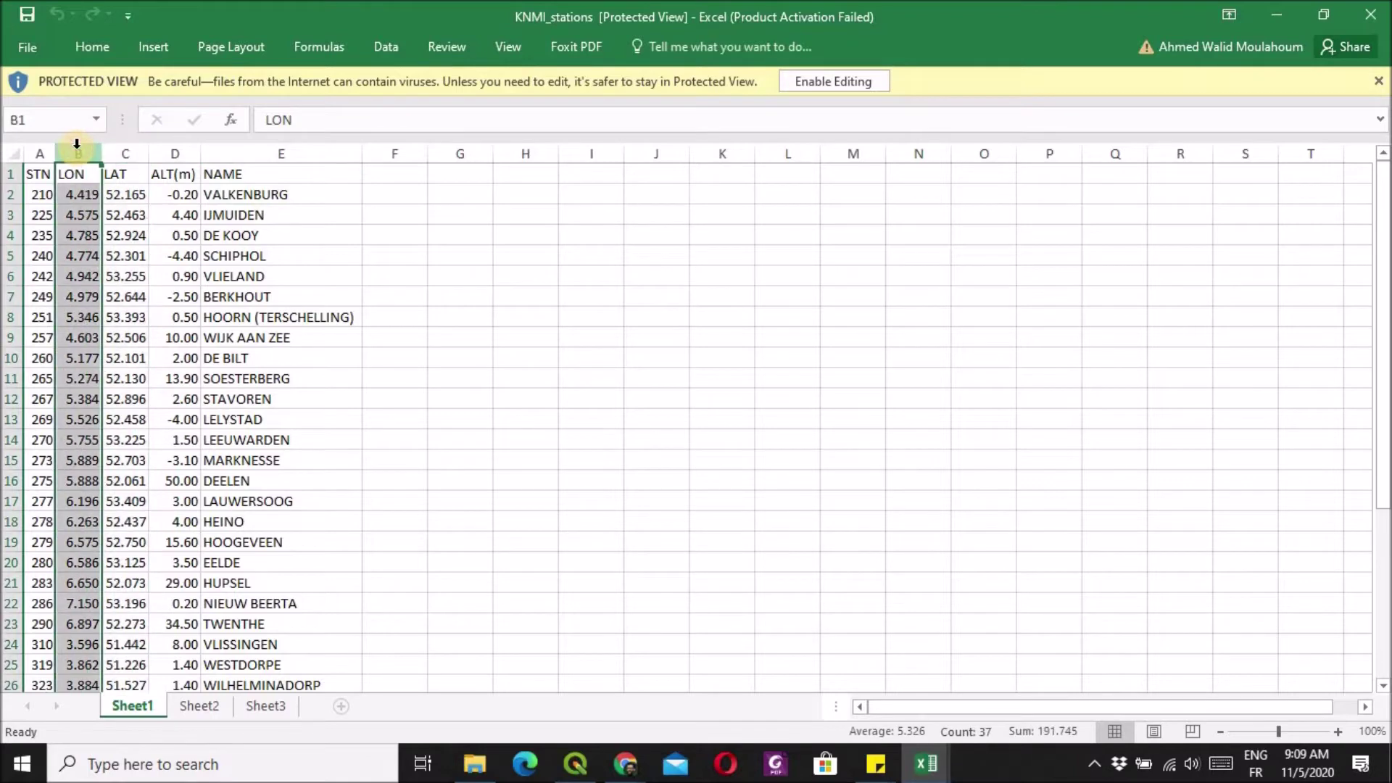
pyautogui.click(45, 151)
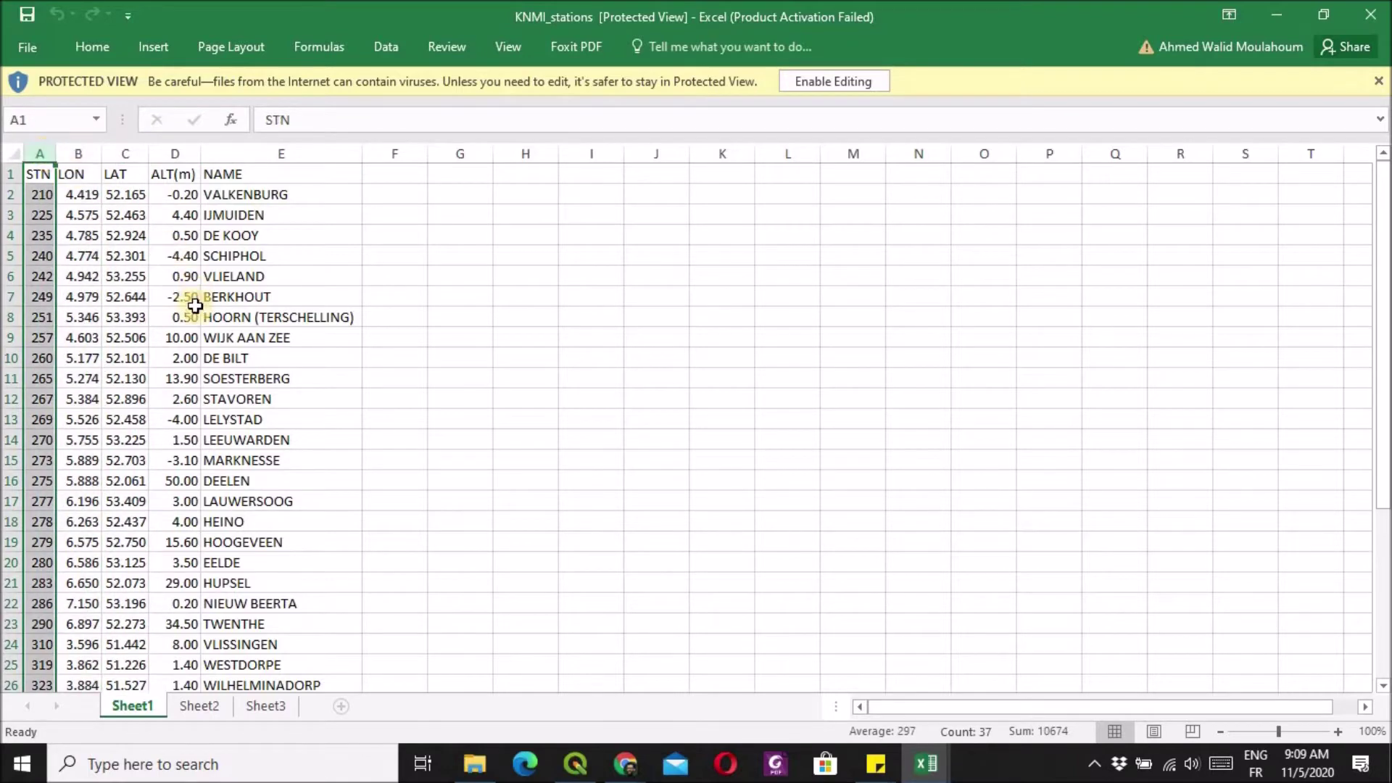
pyautogui.scroll(-6, 189, 324)
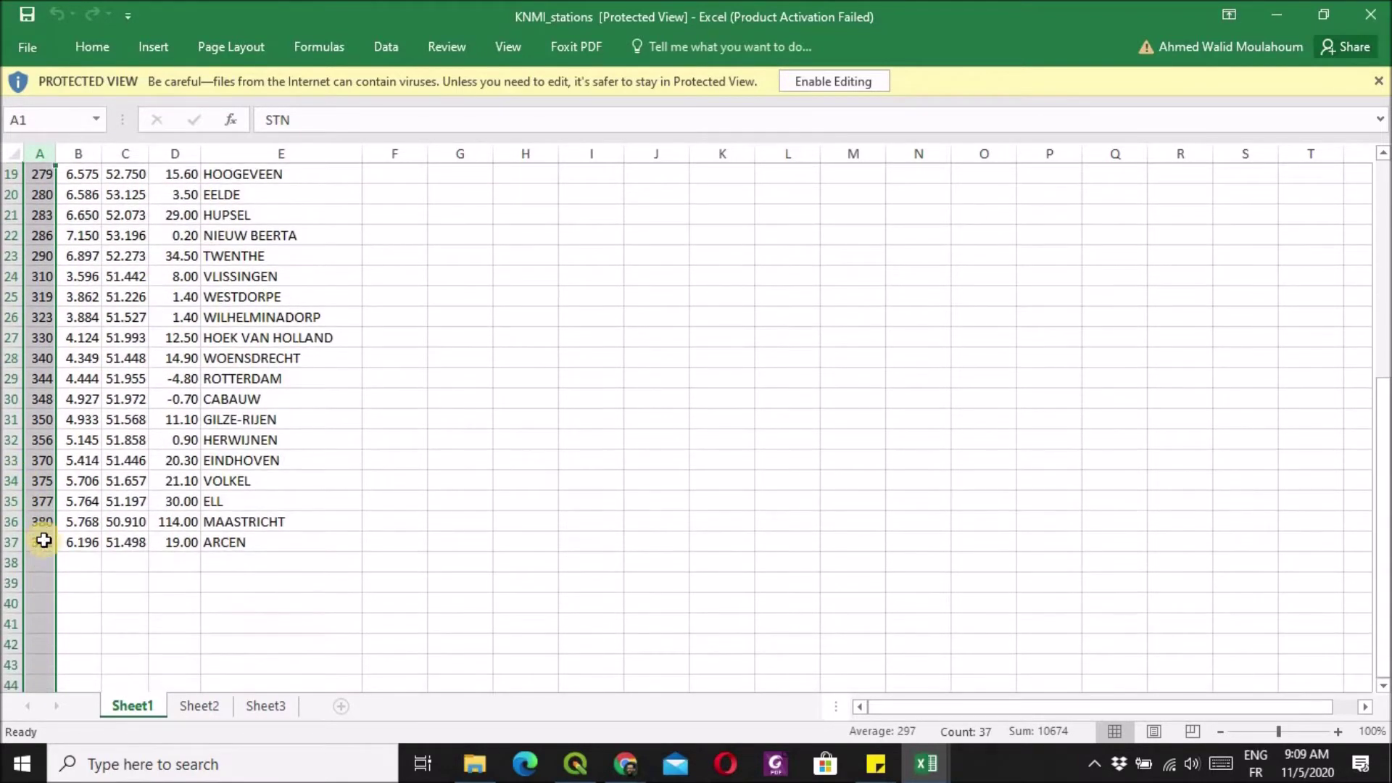
pyautogui.click(41, 545)
pyautogui.moveTo(41, 545); pyautogui.dragTo(29, 93)
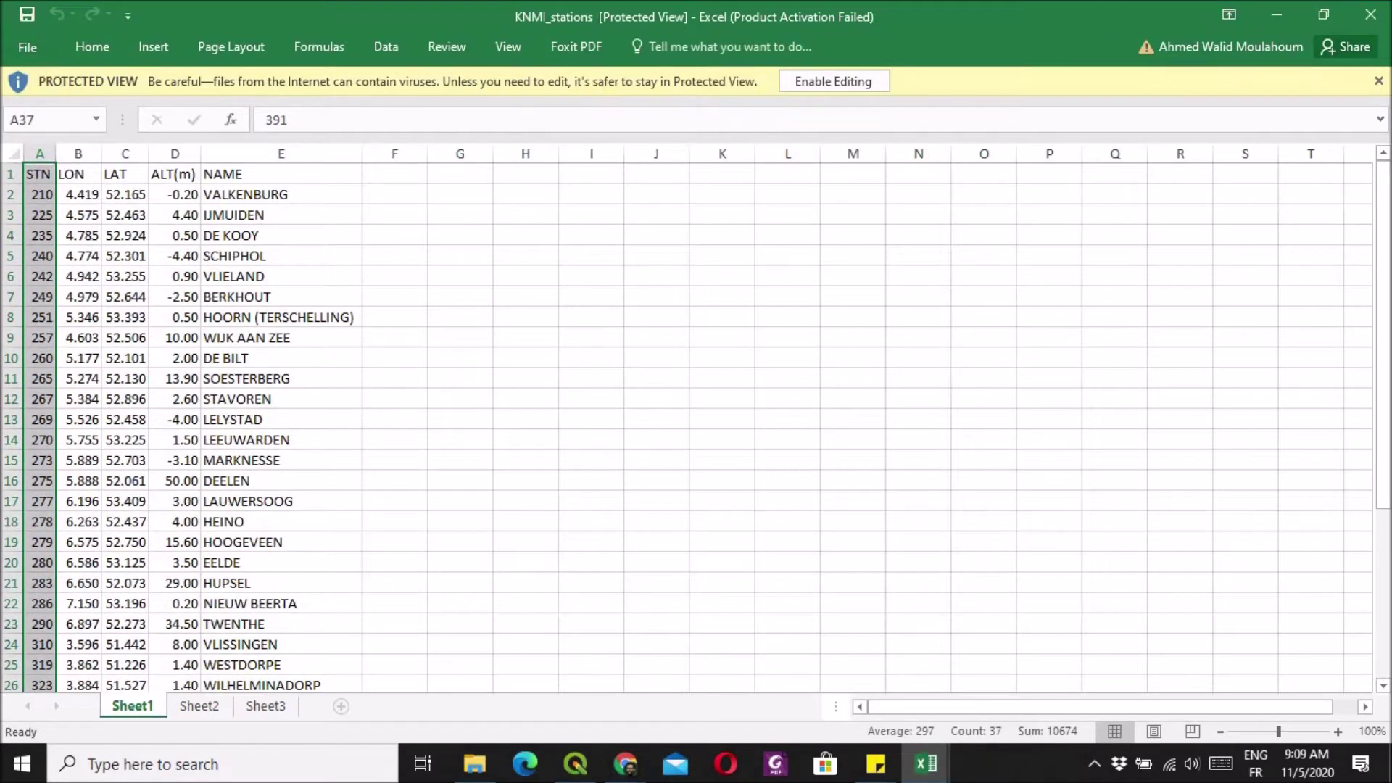
# - Close the Excel workbooks and return to the empty QGIS project
pyautogui.click(1267, 20)
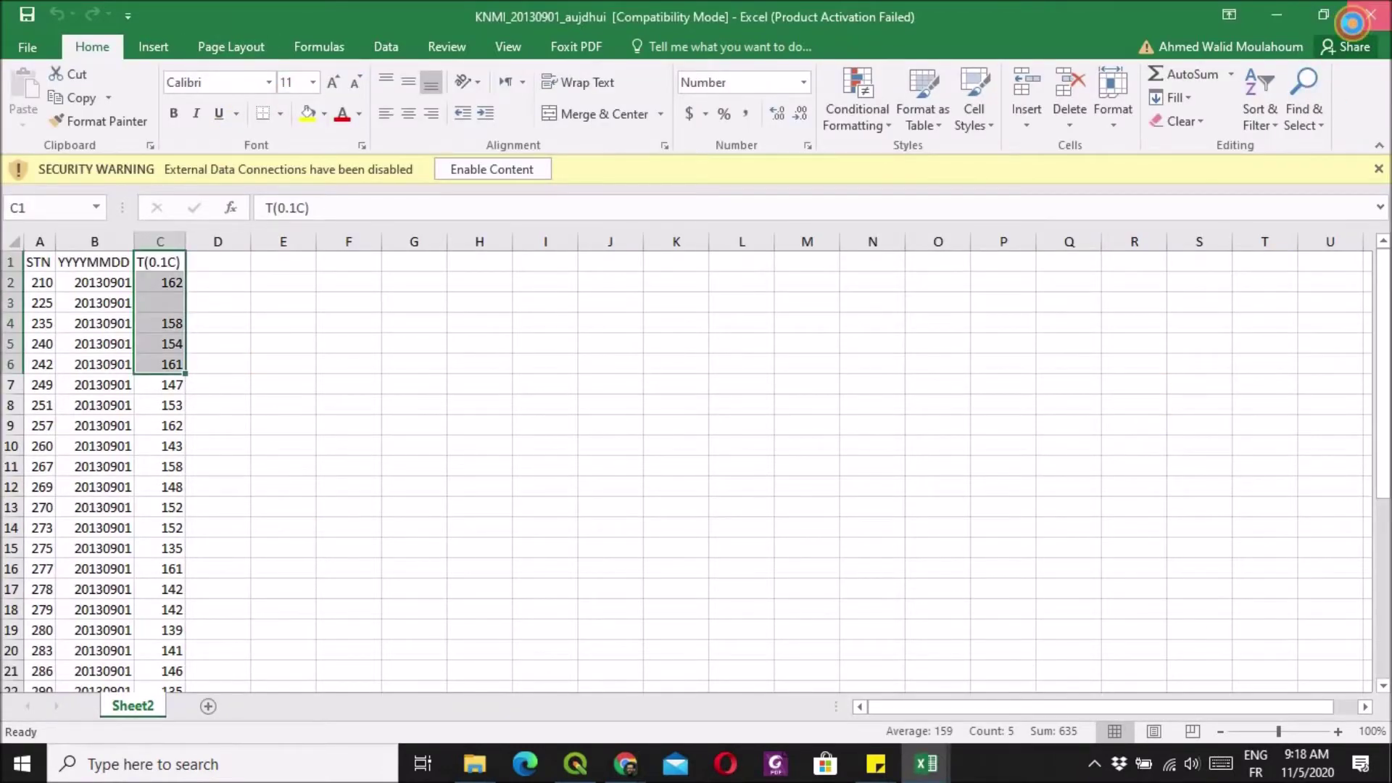
pyautogui.click(1370, 14)
pyautogui.click(1358, 20)
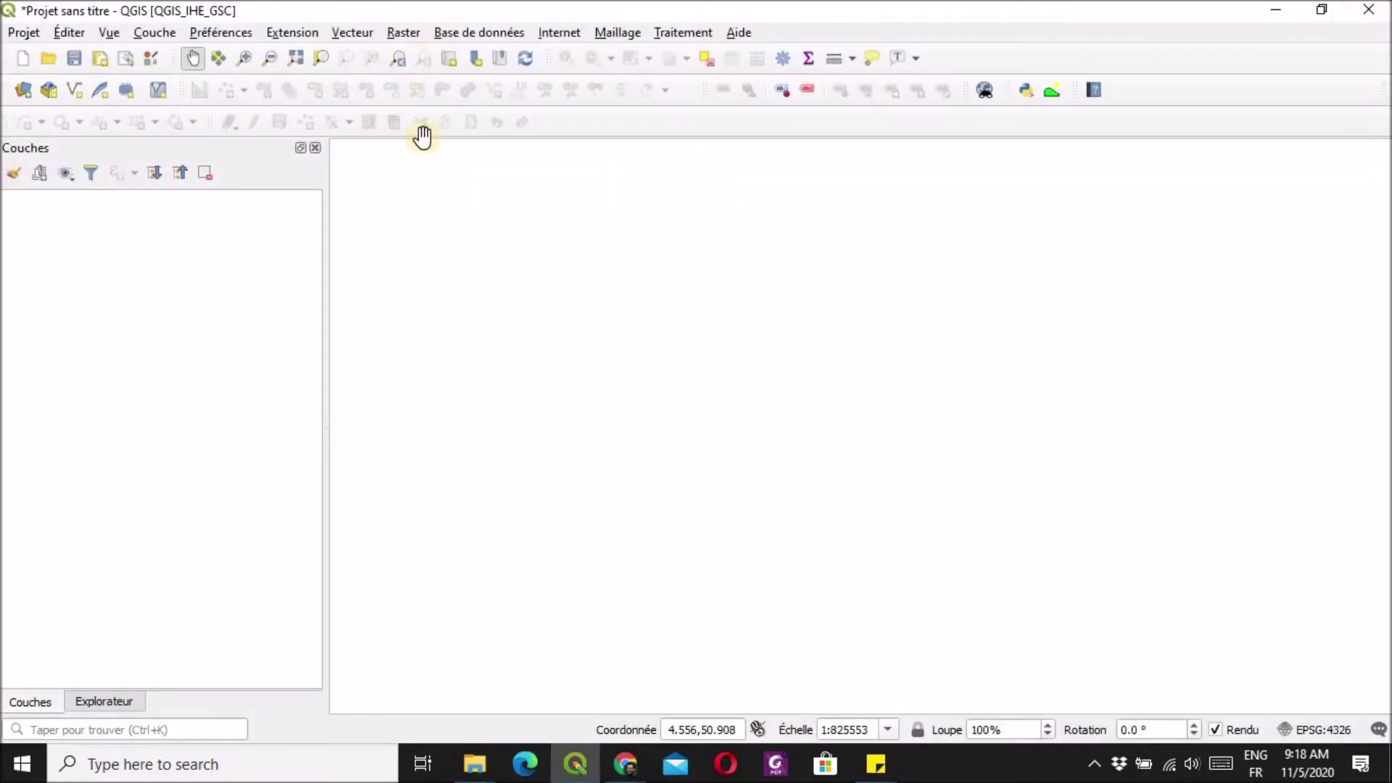
# - Find the Spreadsheet Layers plugin by searching the extensions for "sprea", install it and close the extension manager
pyautogui.click(299, 33)
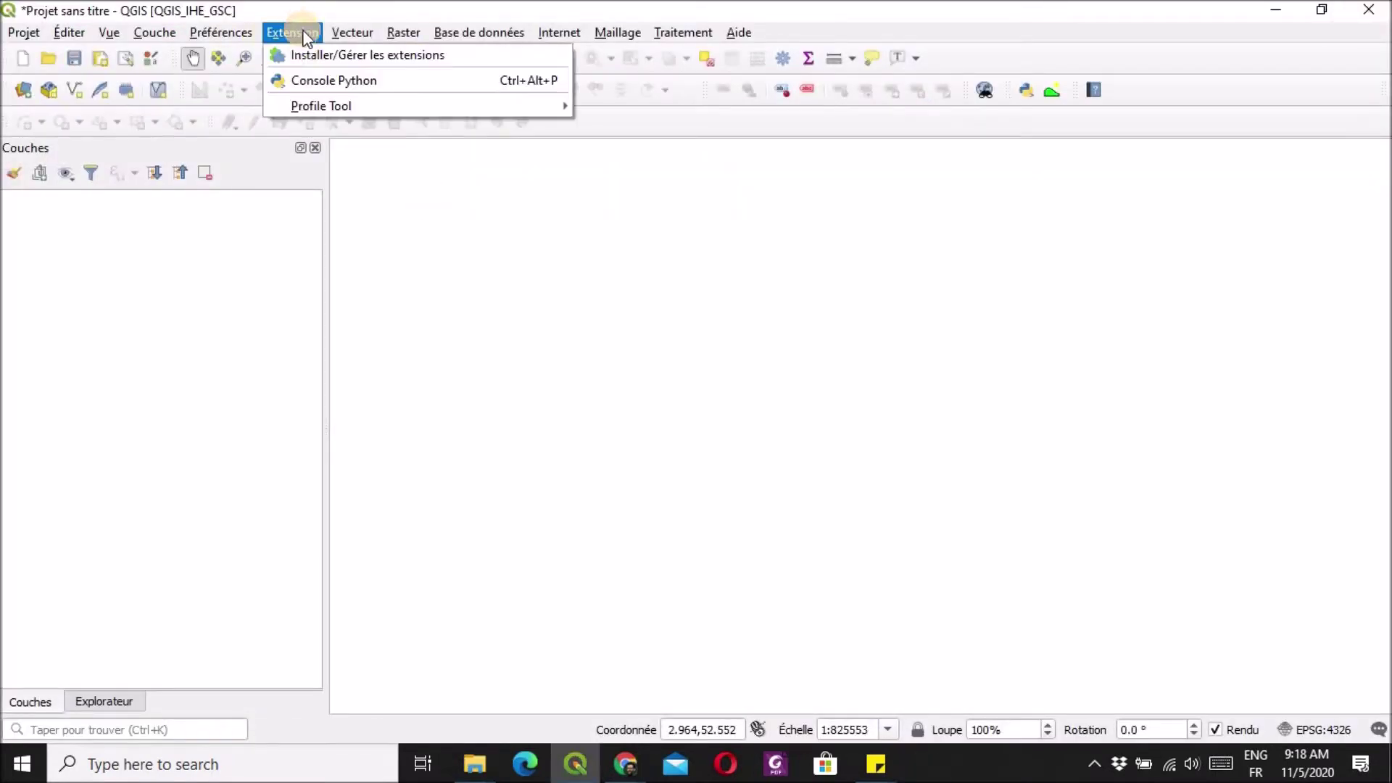
pyautogui.click(464, 59)
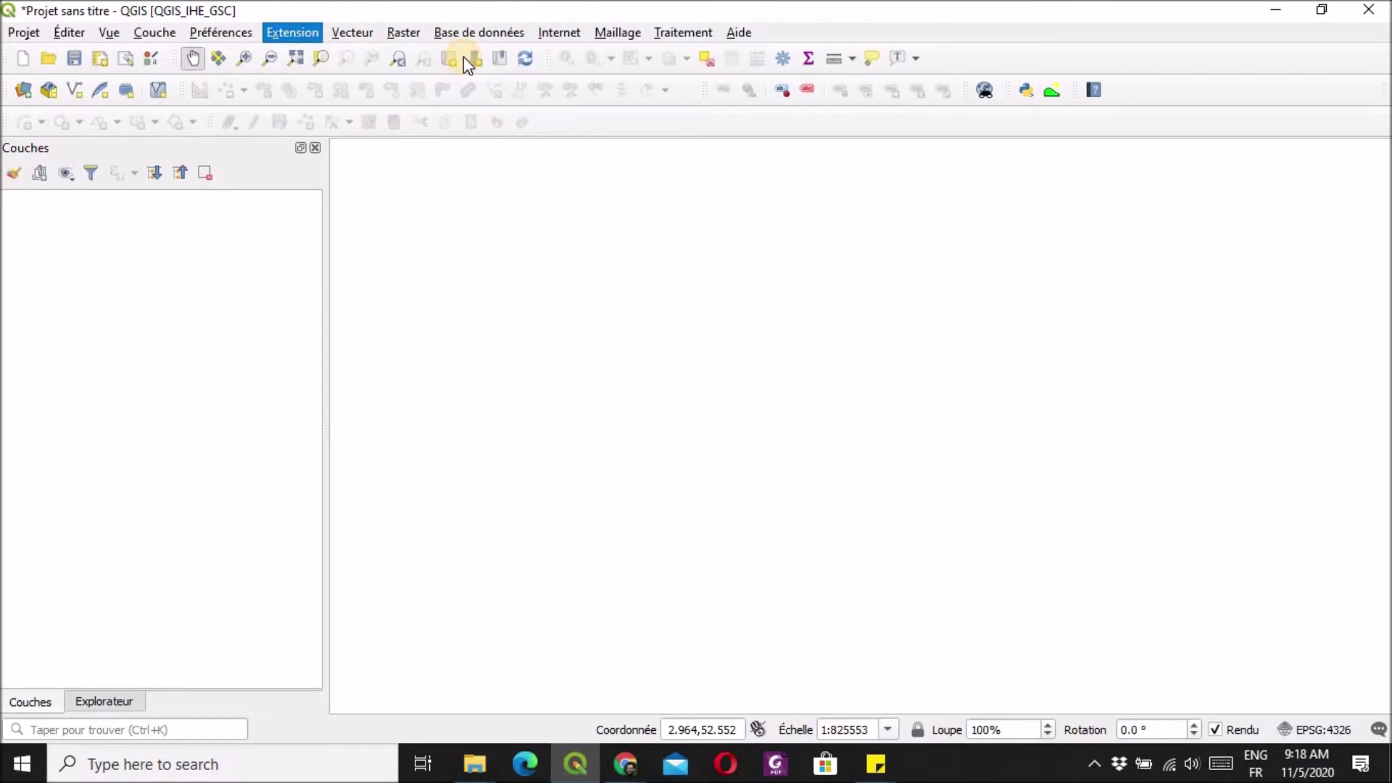
pyautogui.moveTo(511, 249); pyautogui.dragTo(468, 129)
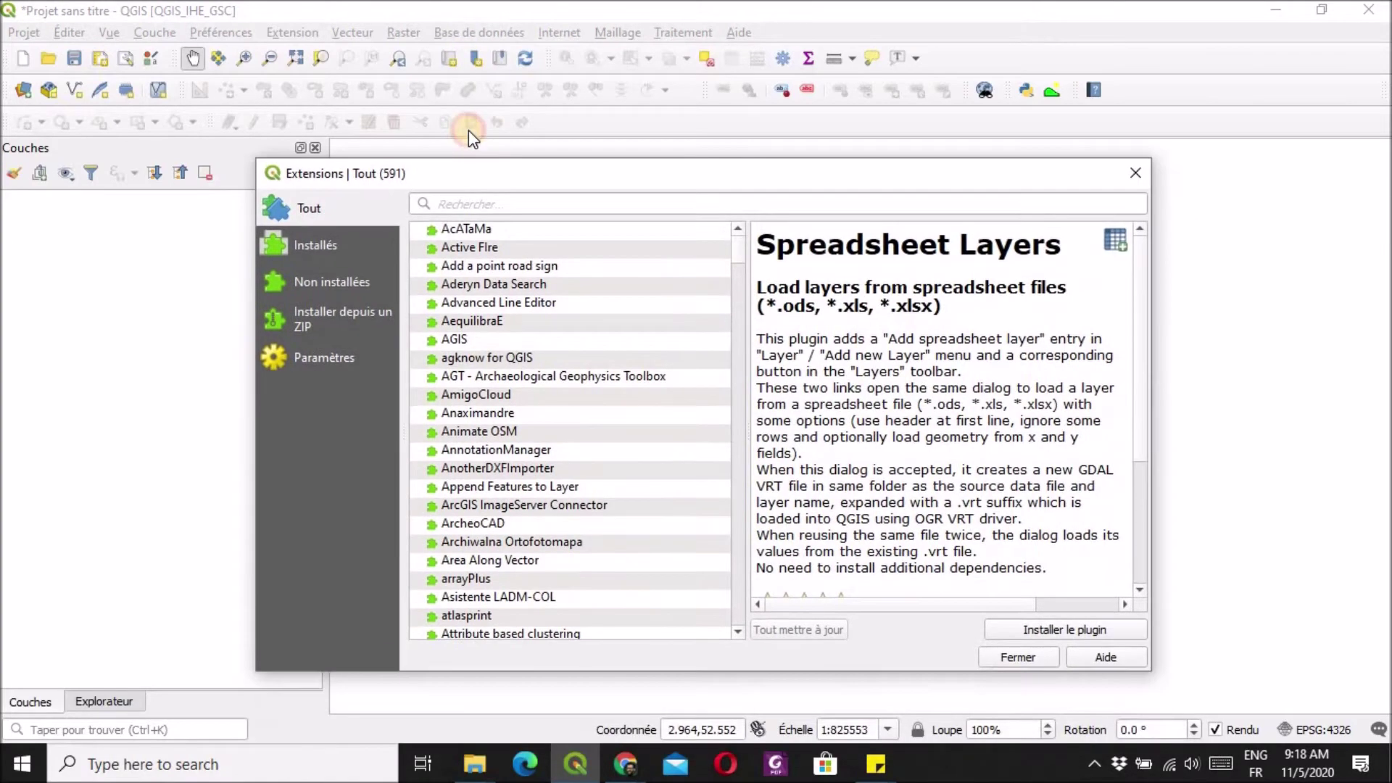
pyautogui.click(460, 160)
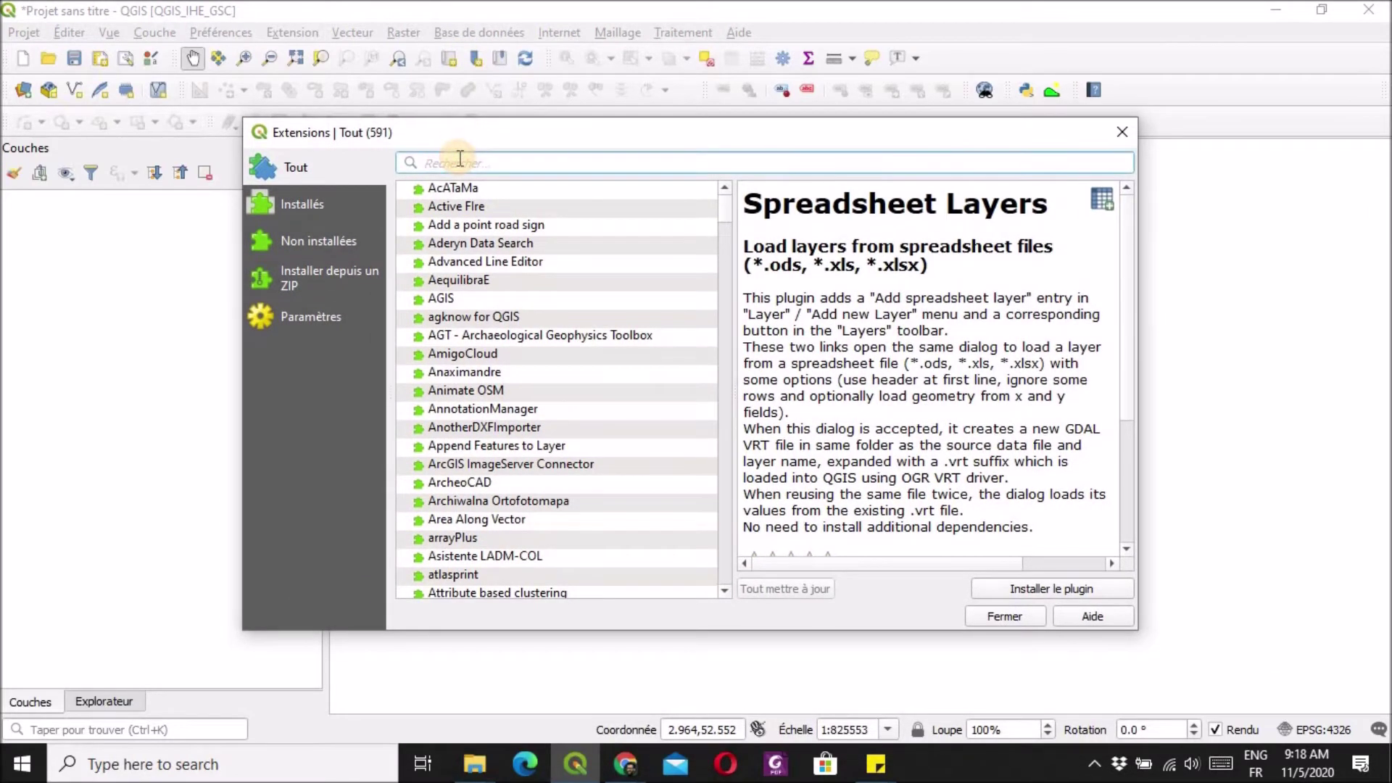
pyautogui.write('sprea')
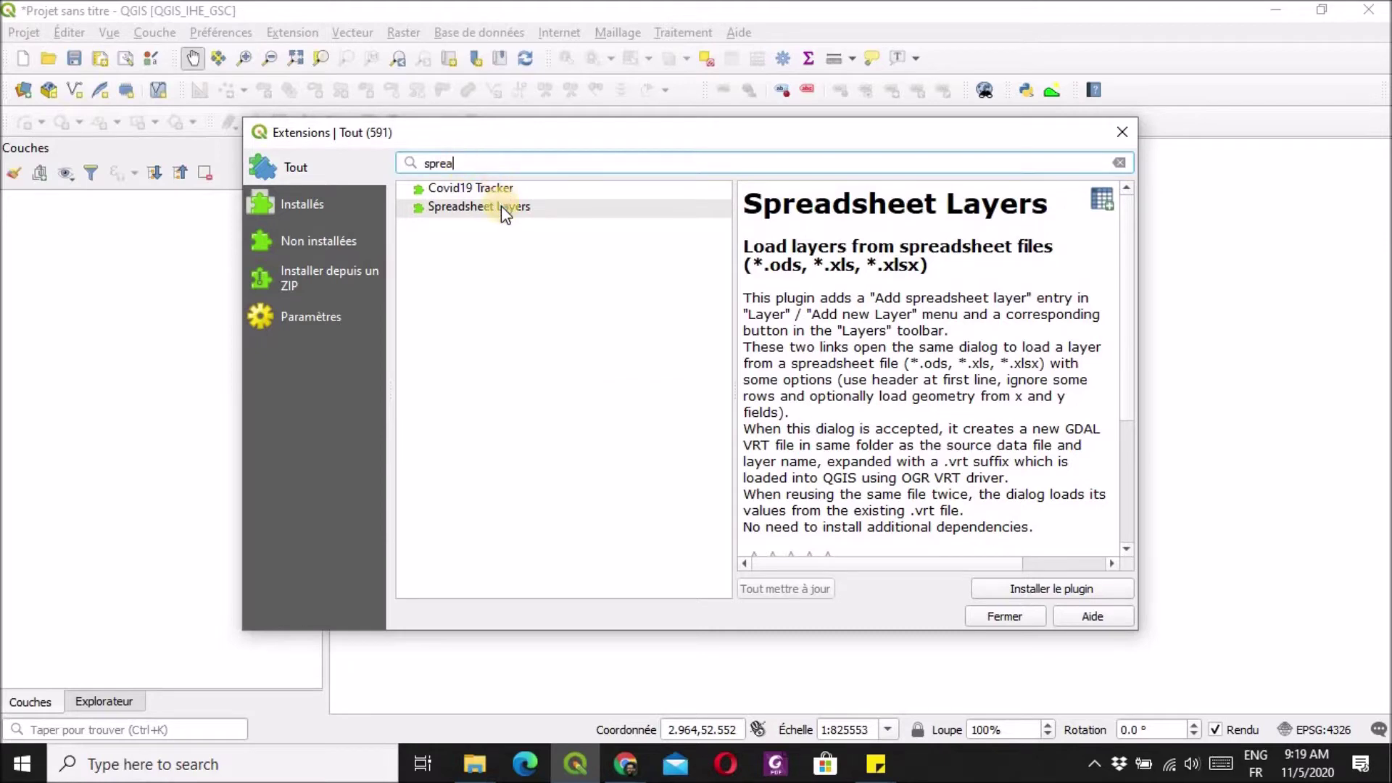
pyautogui.click(502, 206)
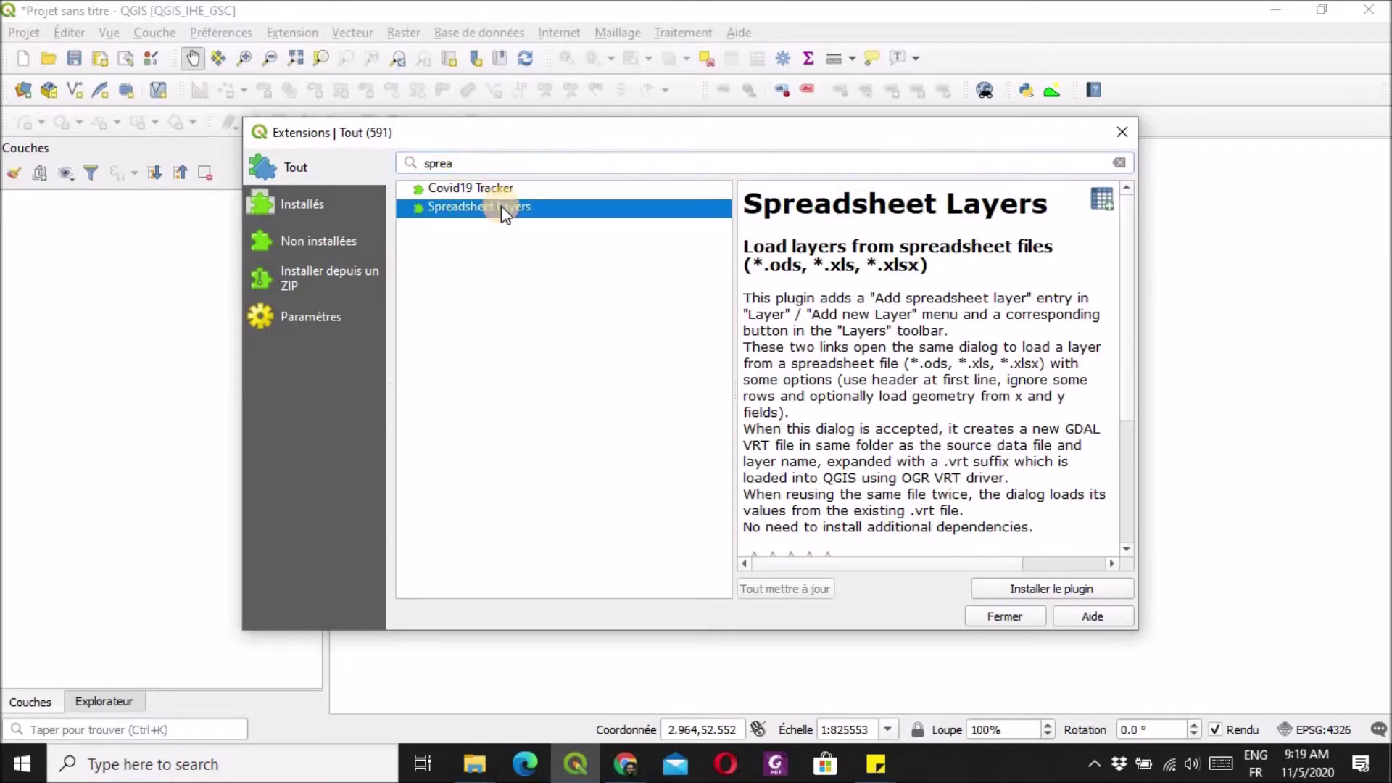
pyautogui.click(1053, 593)
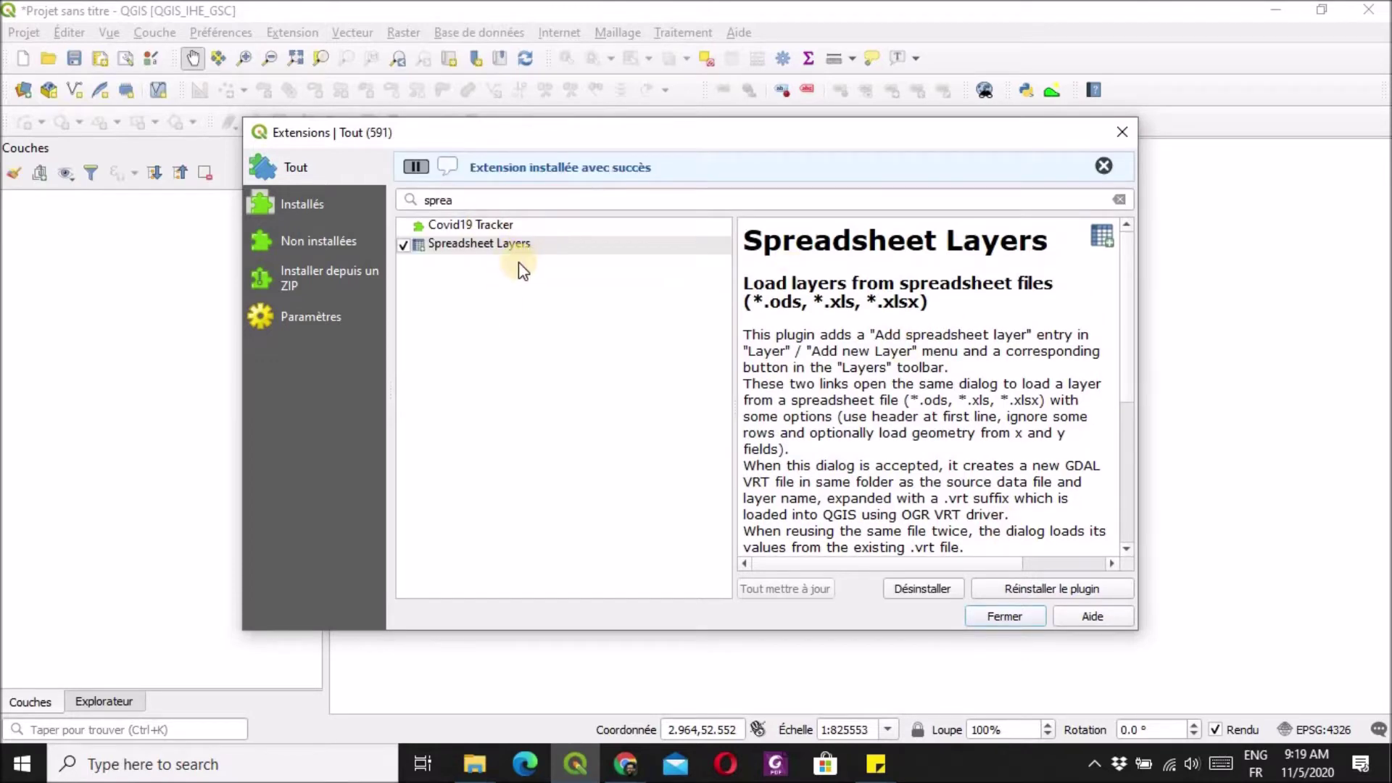
pyautogui.click(1022, 616)
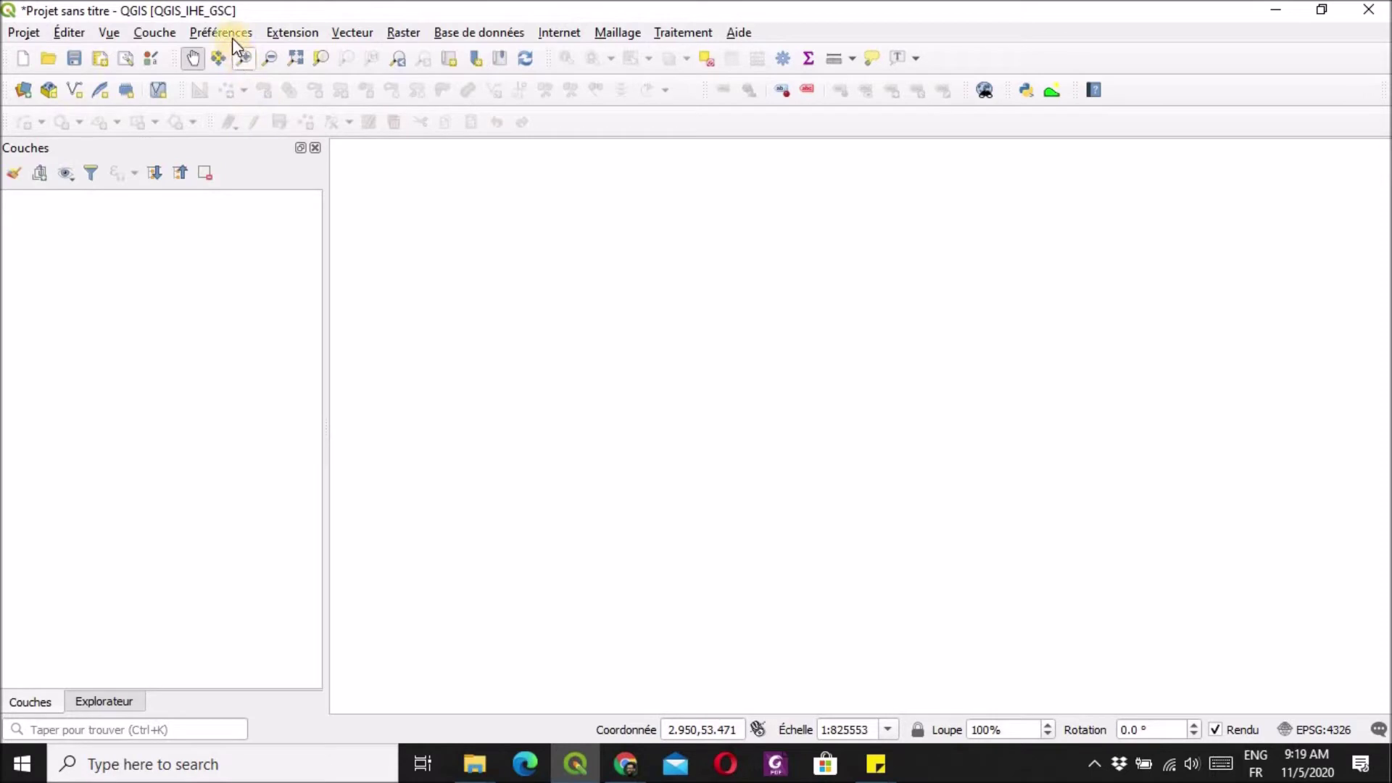
# - Start a new spreadsheet layer and load KNMI_stations.xls from the Exercice_2 folder as its source file
pyautogui.click(164, 29)
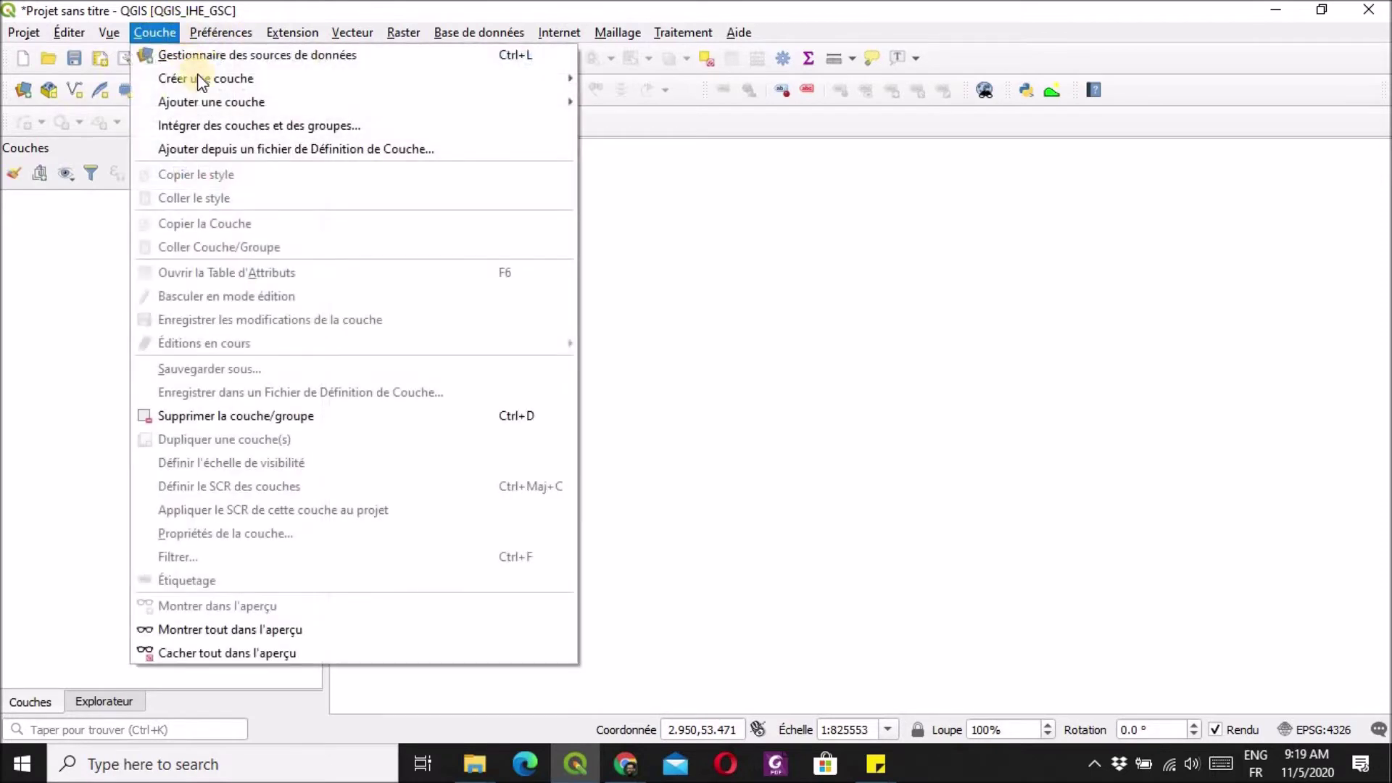
pyautogui.moveTo(450, 102)
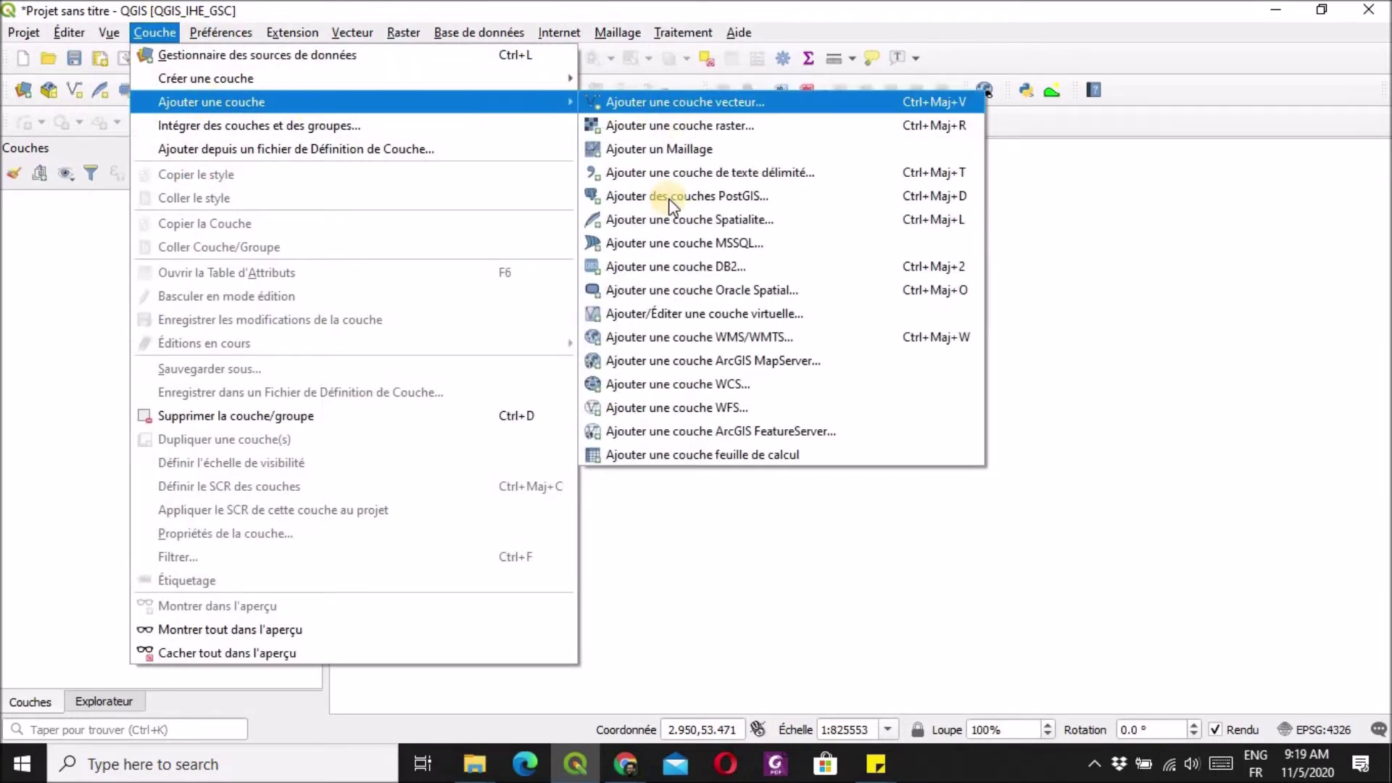
pyautogui.click(922, 457)
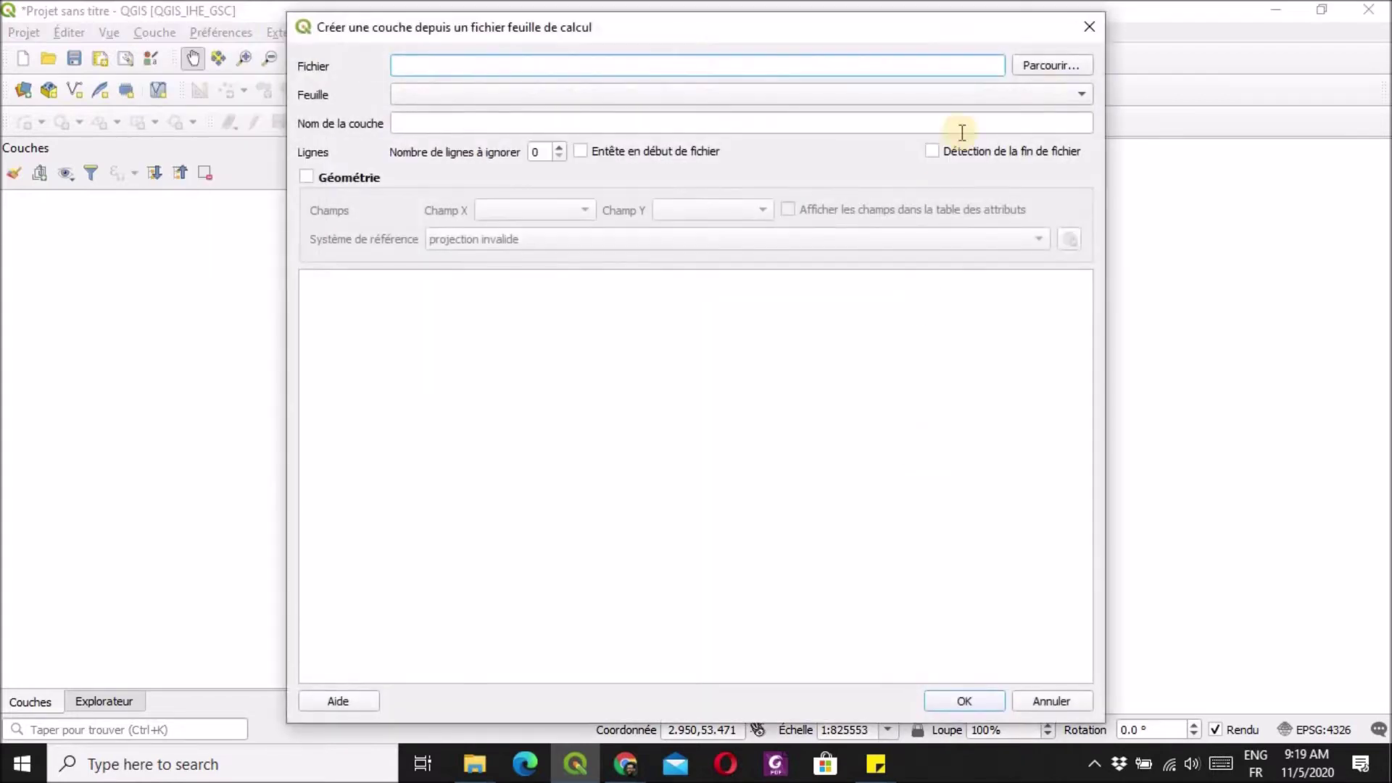
pyautogui.click(1022, 71)
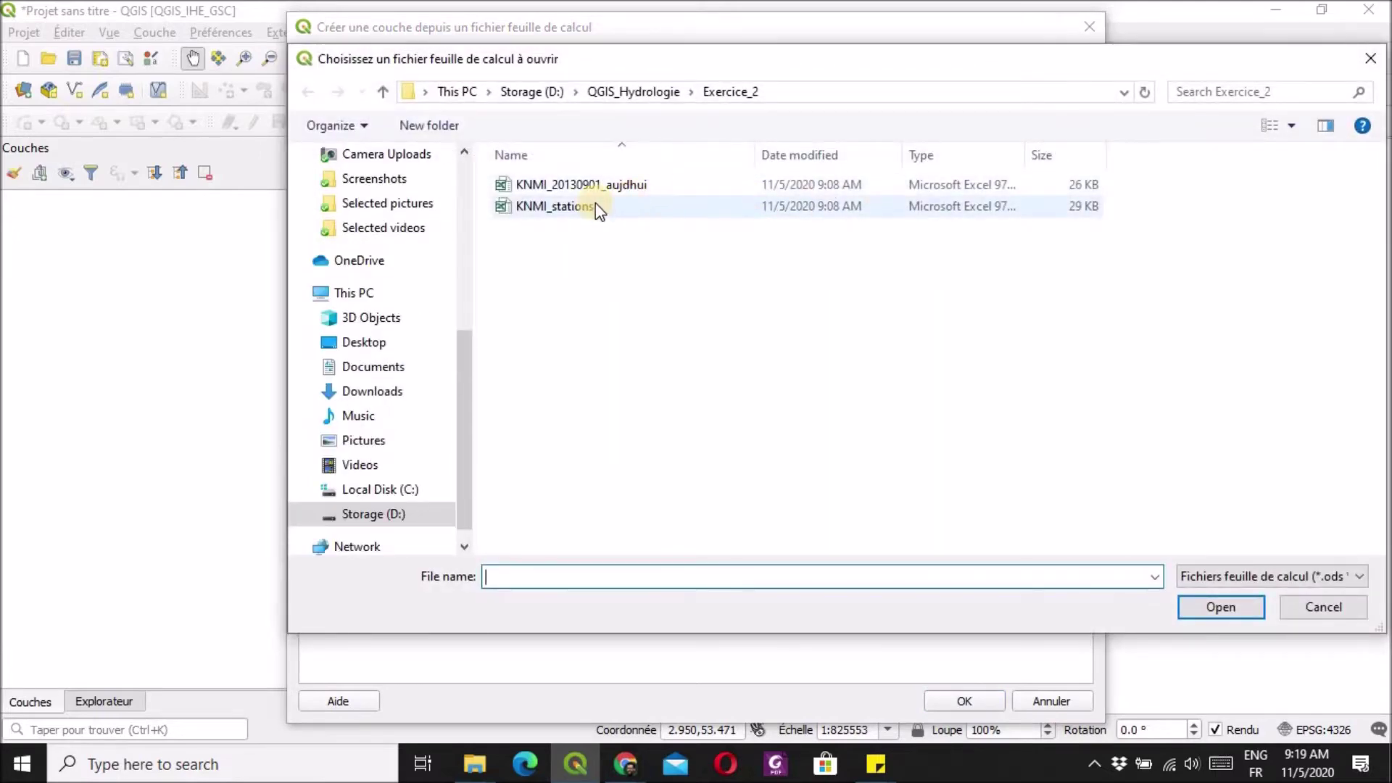
pyautogui.click(713, 208)
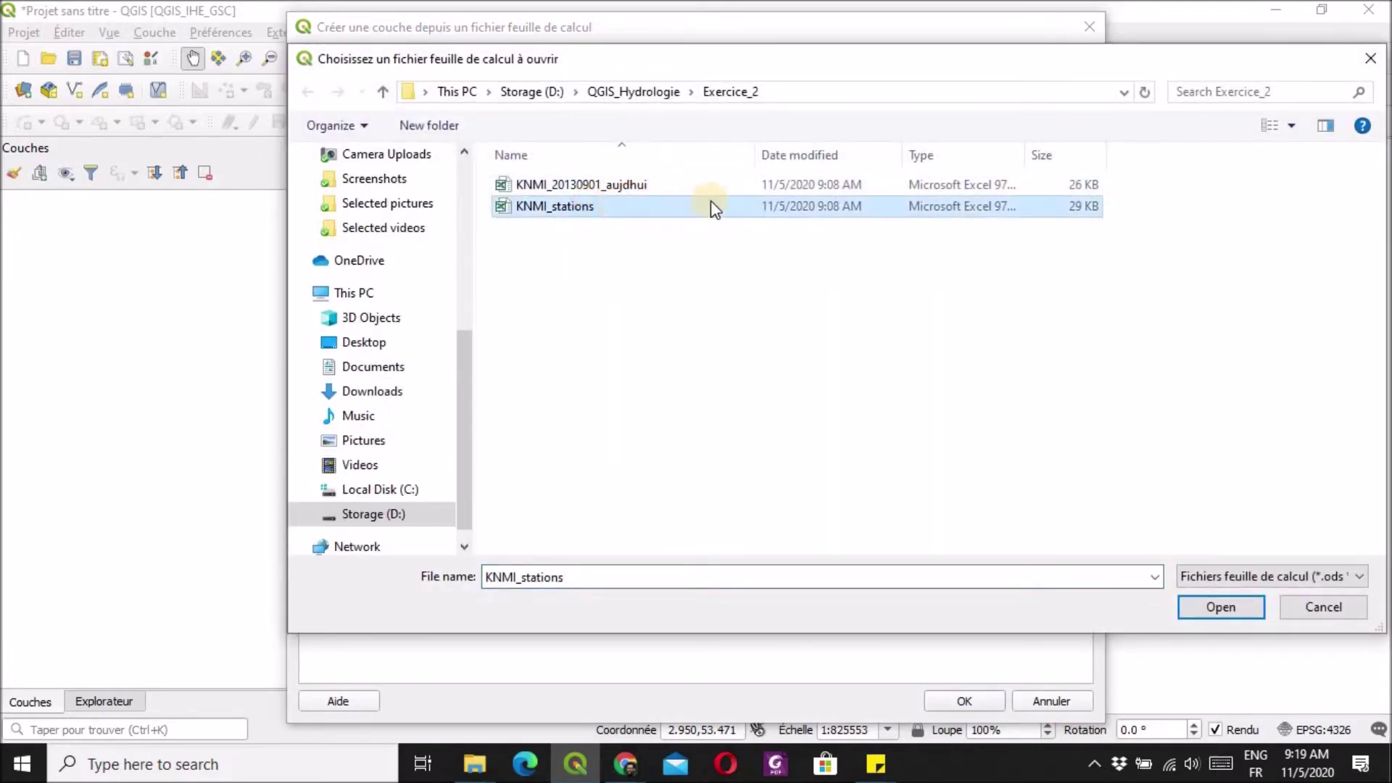
pyautogui.click(1210, 607)
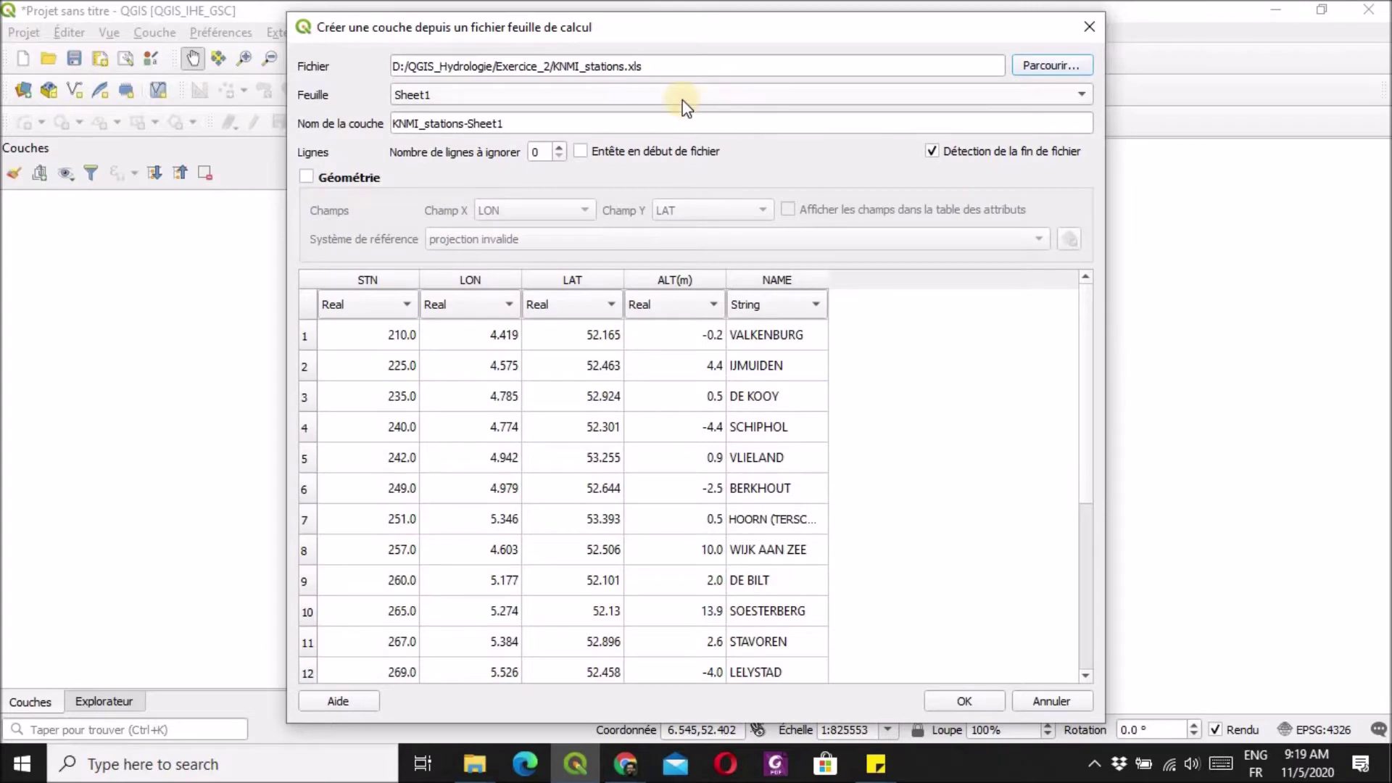
# - Name the new layer KNMI_stations and set the STN column's data type to Integer
pyautogui.moveTo(605, 121); pyautogui.dragTo(467, 123)
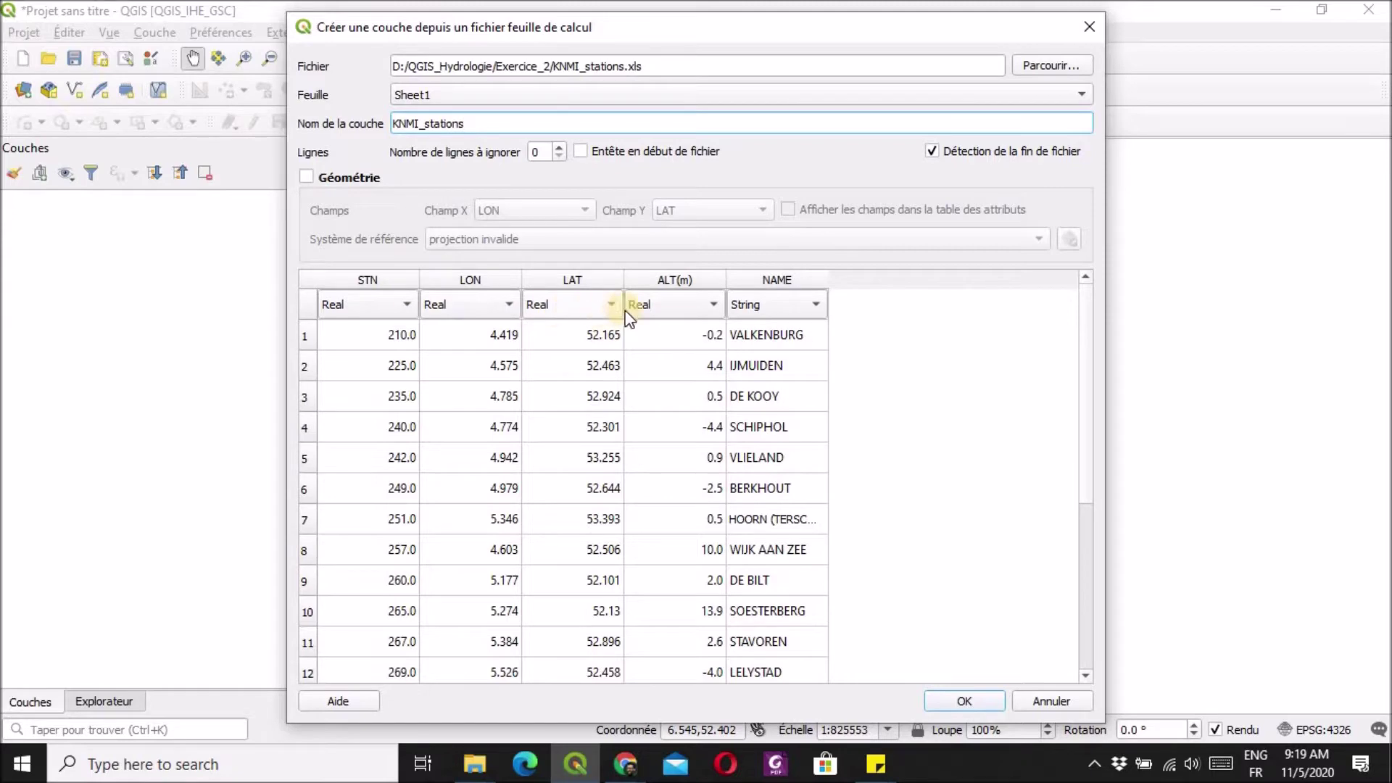
pyautogui.click(404, 304)
pyautogui.click(362, 259)
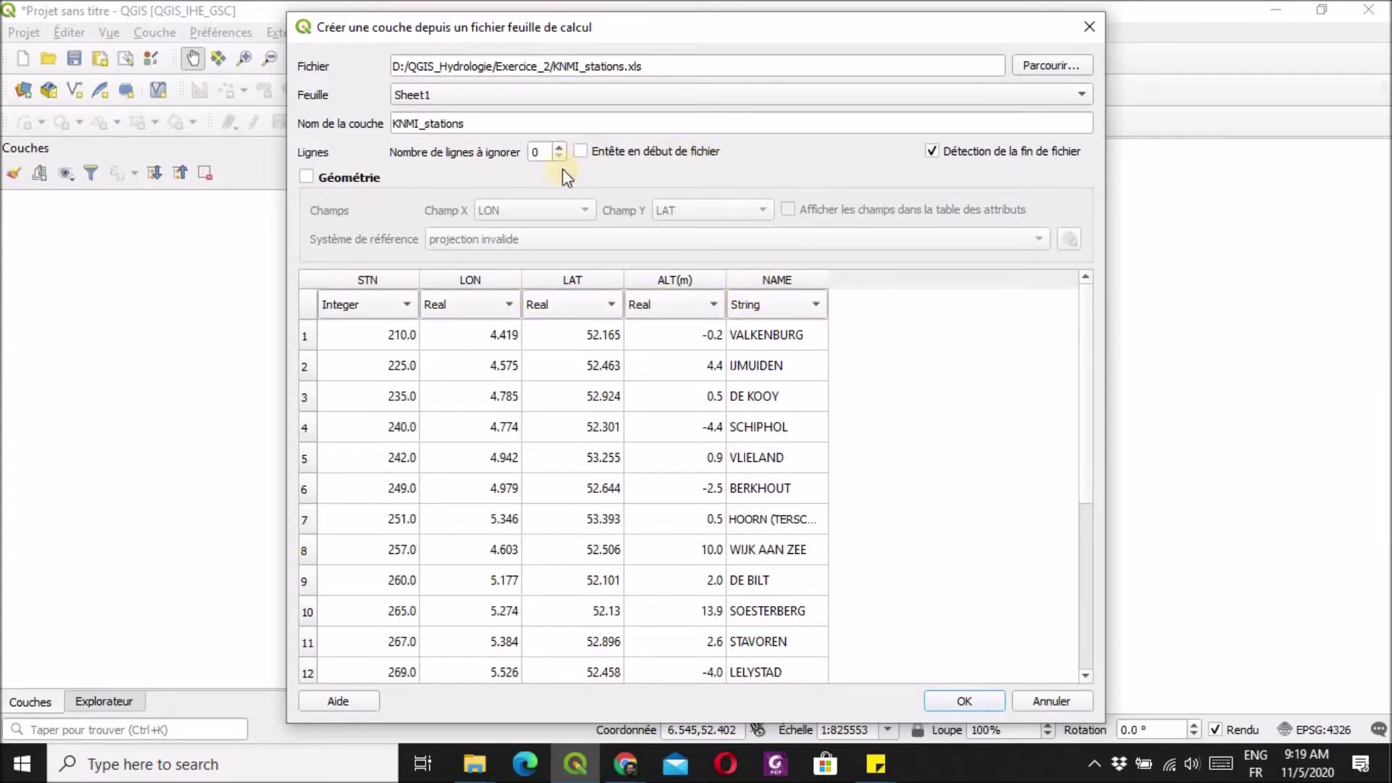
# - Enable geometry for the stations layer with LON as the X field and LAT as the Y field
pyautogui.click(306, 178)
pyautogui.click(525, 211)
pyautogui.click(524, 209)
pyautogui.click(722, 211)
pyautogui.click(723, 210)
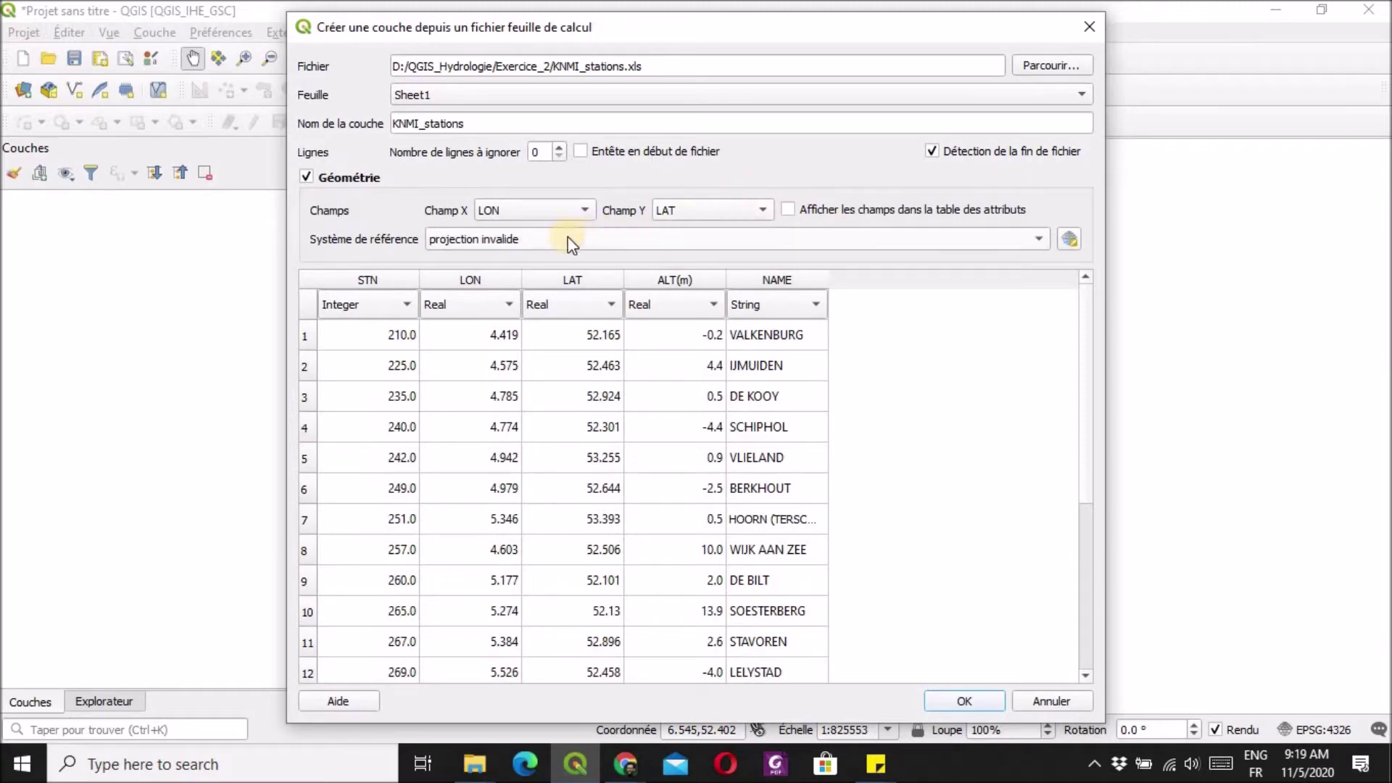
# - Set the stations layer's reference system to the project CRS, EPSG:4326 - WGS 84, and add the layer to the project
pyautogui.click(1022, 248)
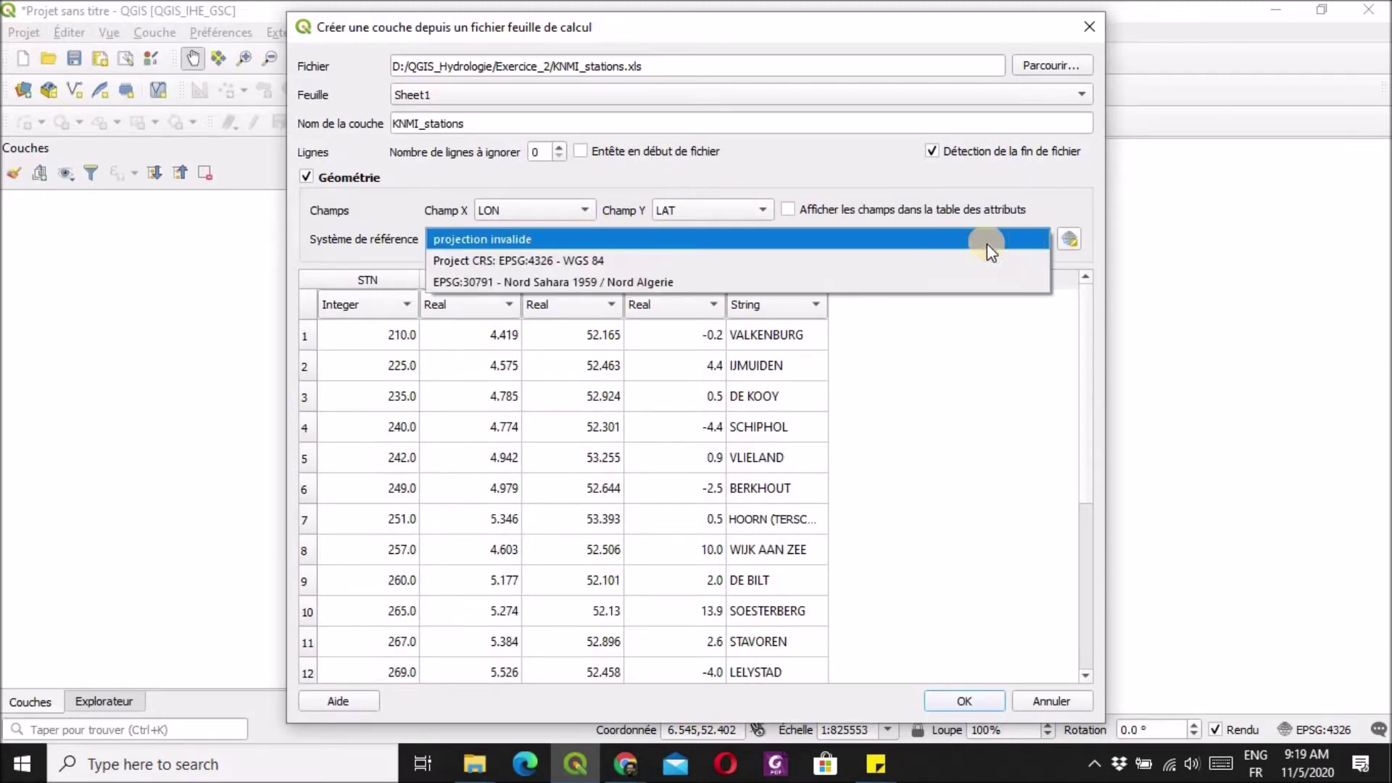
pyautogui.click(707, 262)
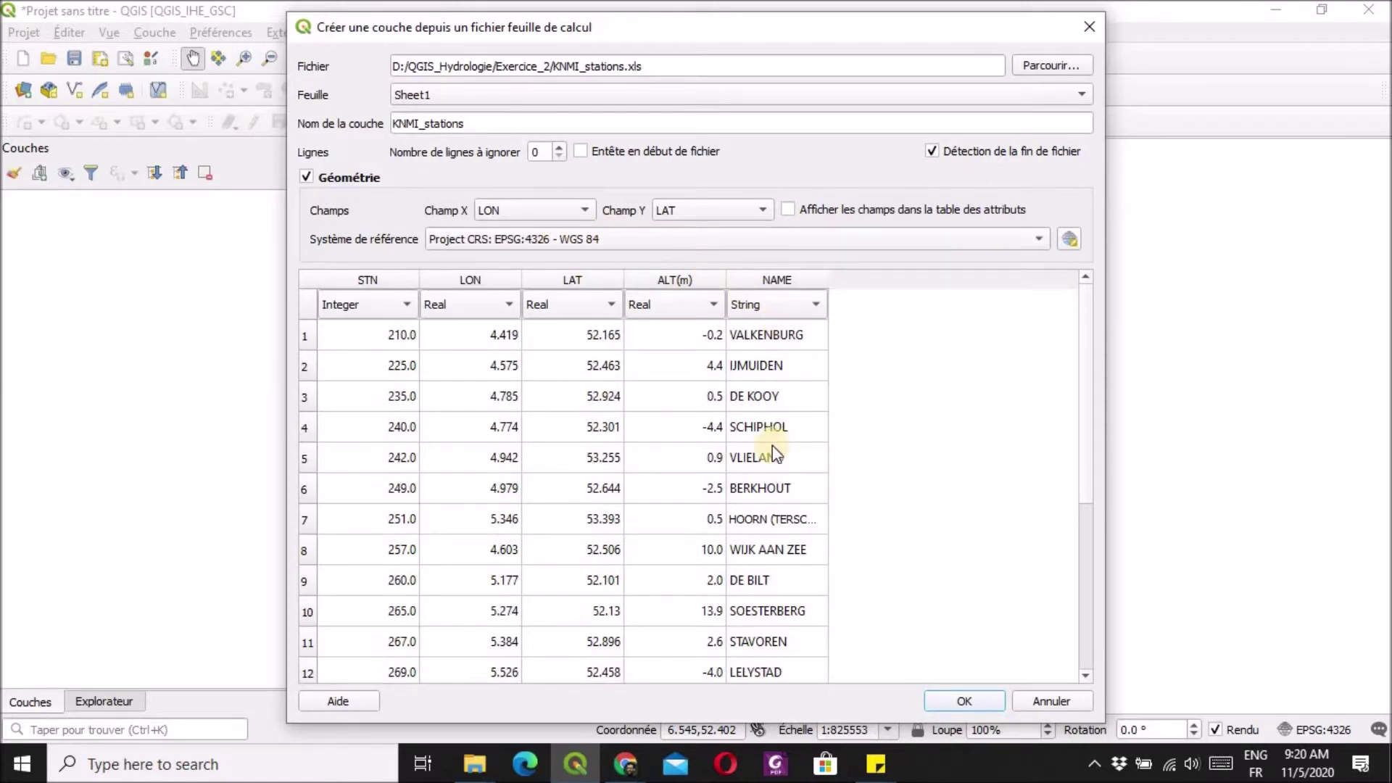
pyautogui.scroll(-3, 770, 480)
pyautogui.scroll(3, 776, 477)
pyautogui.click(964, 701)
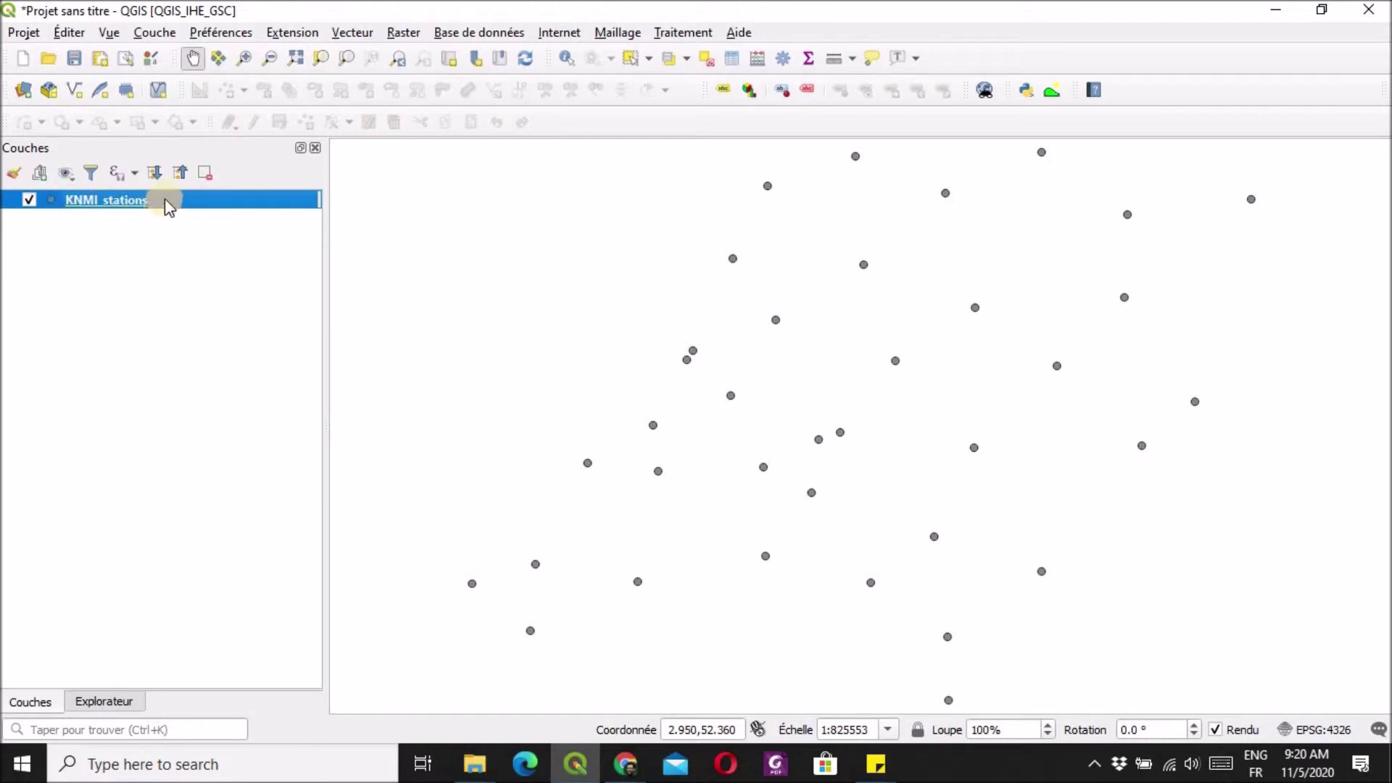
pyautogui.moveTo(165, 201)
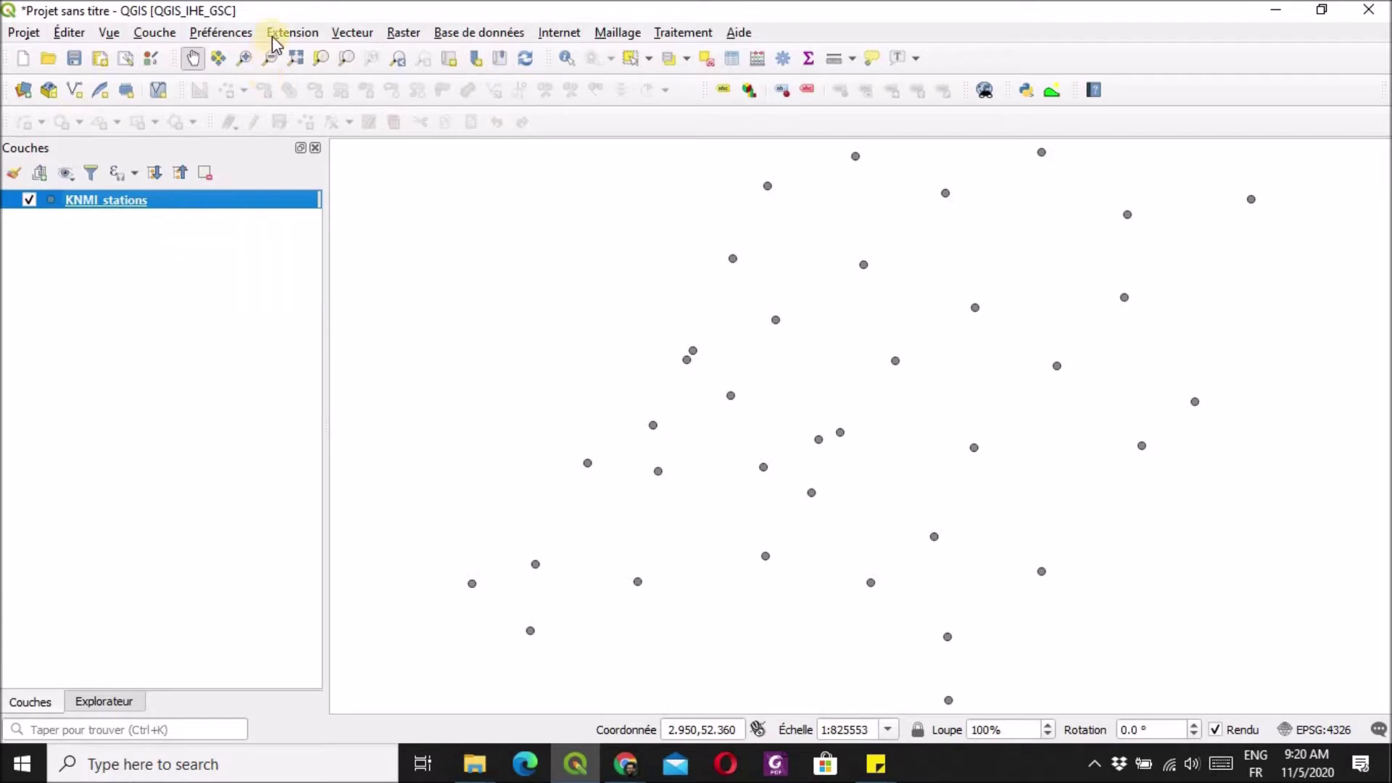
# - Start another spreadsheet layer and load KNMI_20130901_aujdhui.xls from the Exercice_2 folder as its source file
pyautogui.click(165, 34)
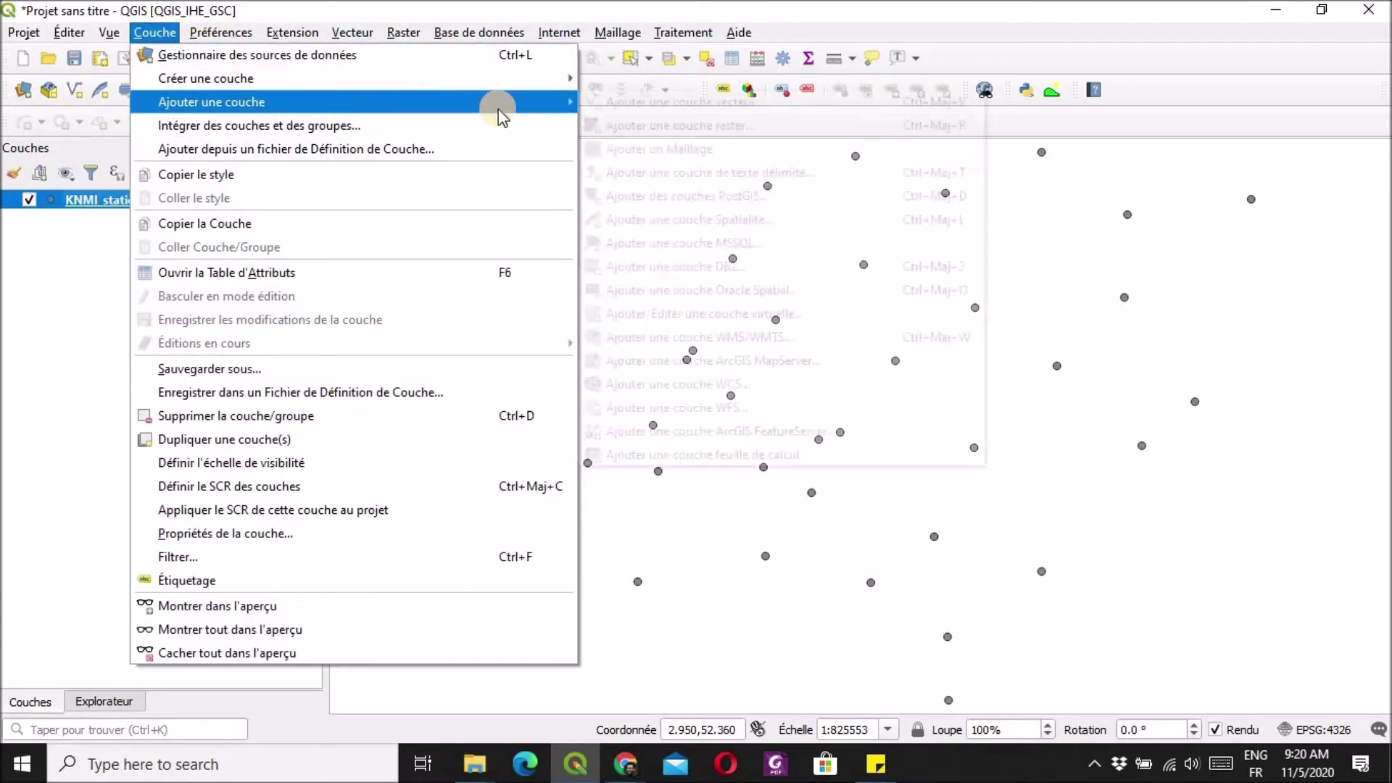
pyautogui.moveTo(537, 101)
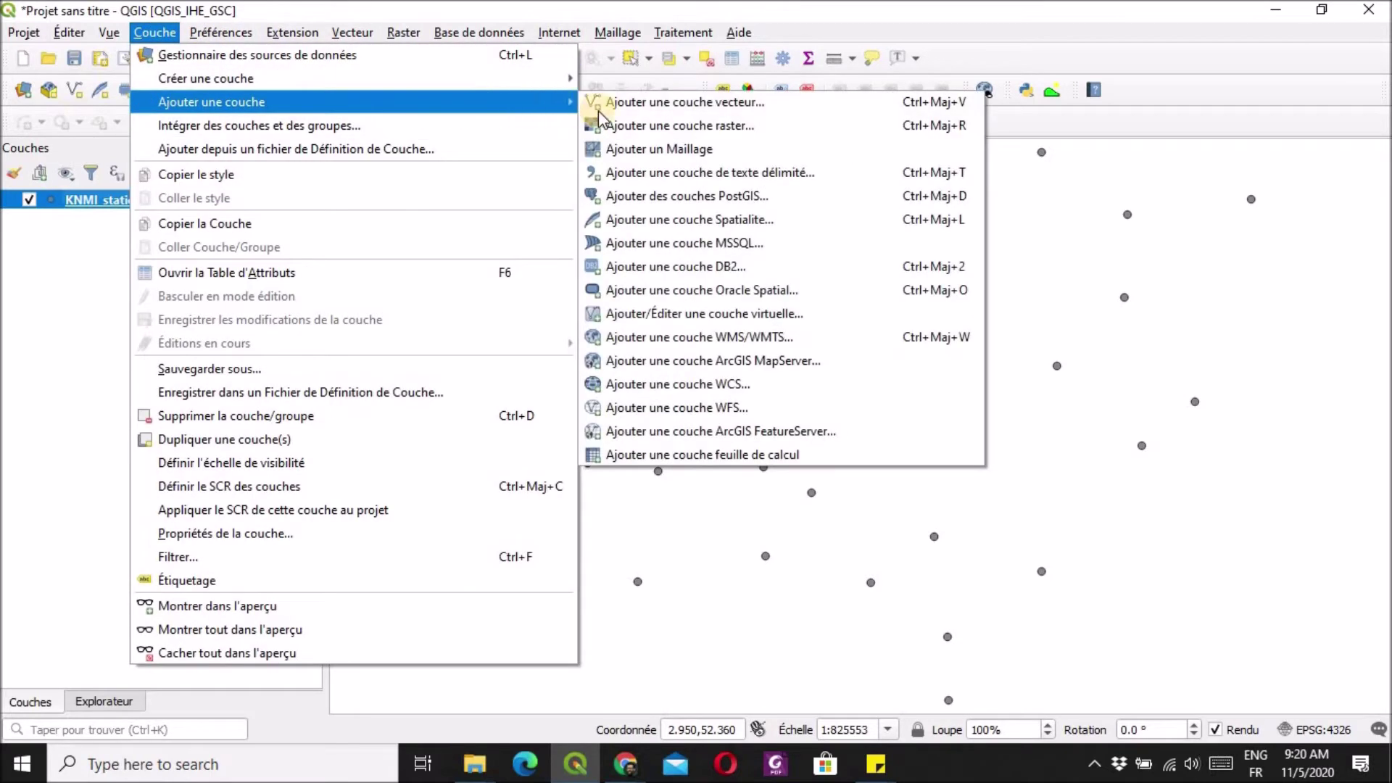
pyautogui.click(876, 452)
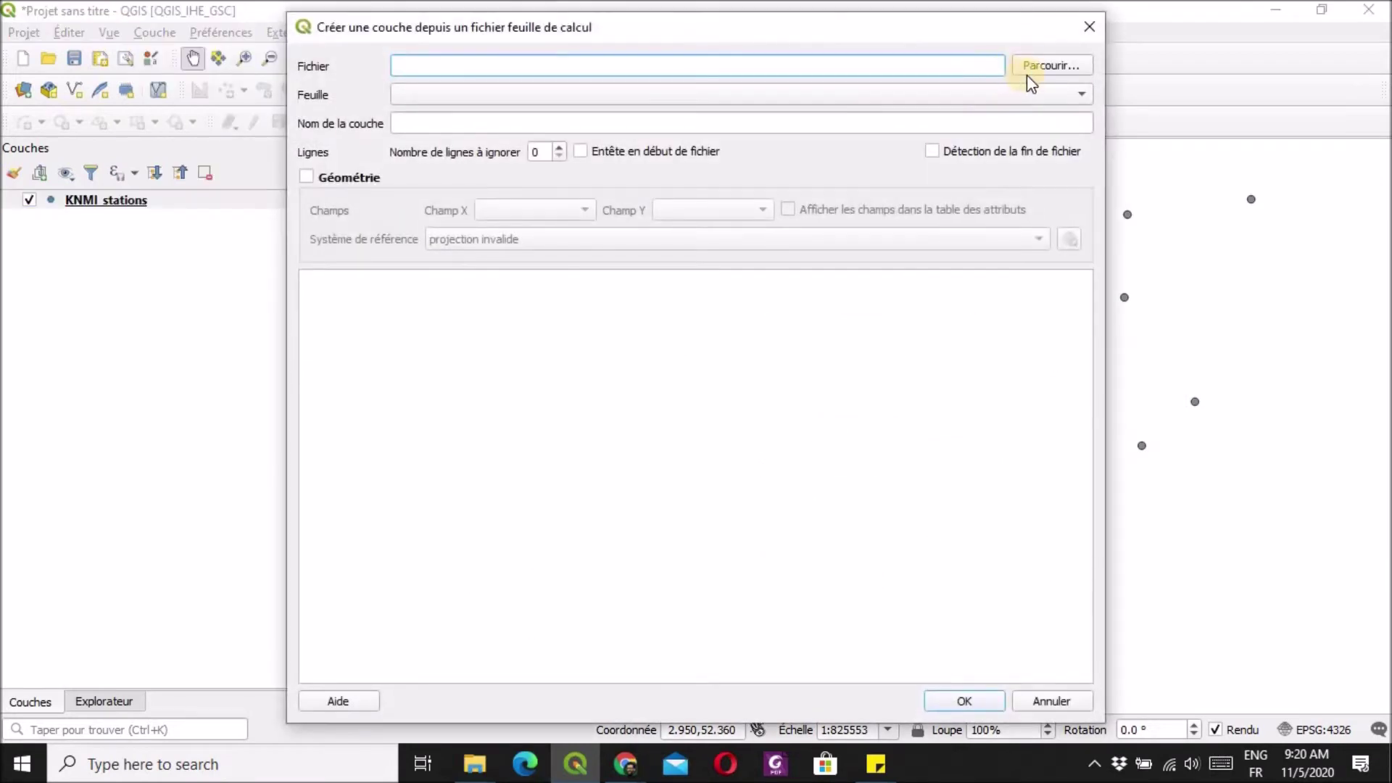
pyautogui.click(1039, 66)
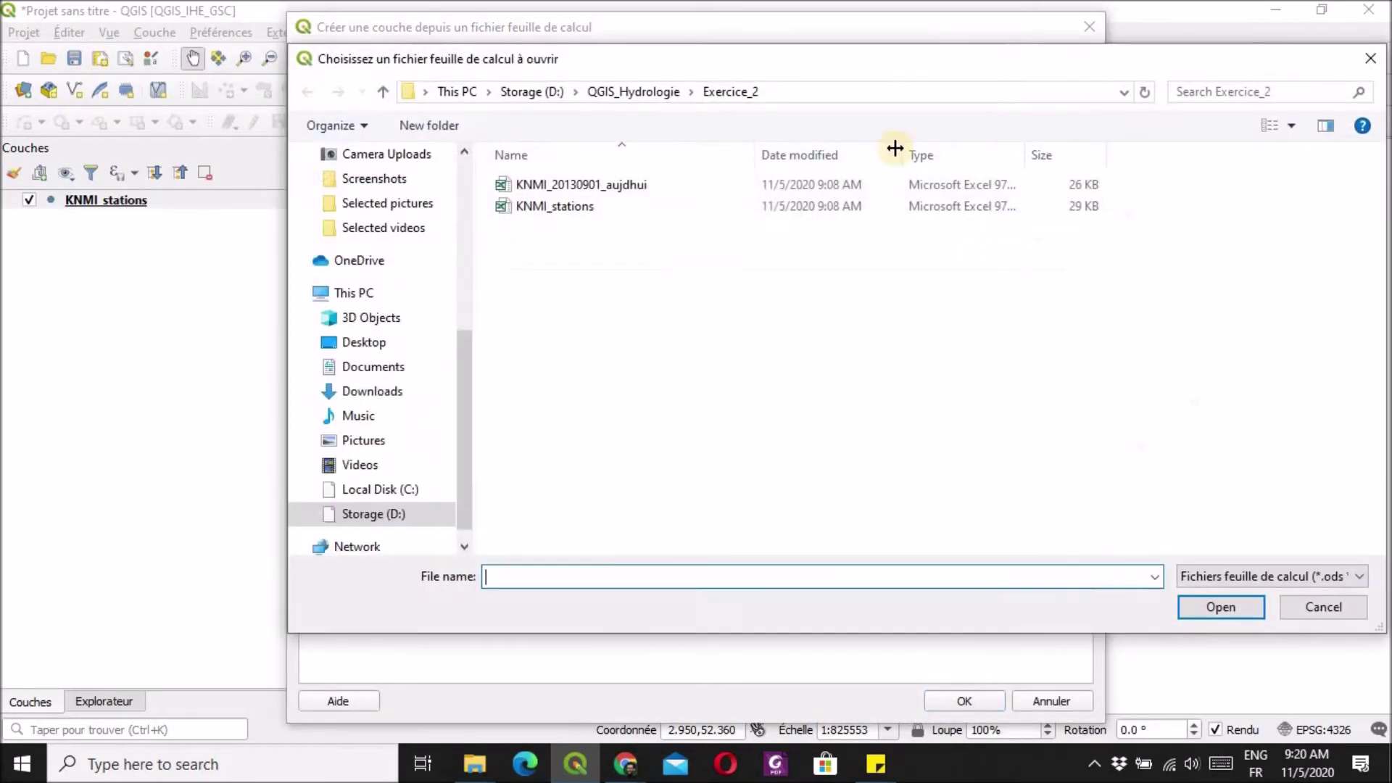
pyautogui.click(622, 186)
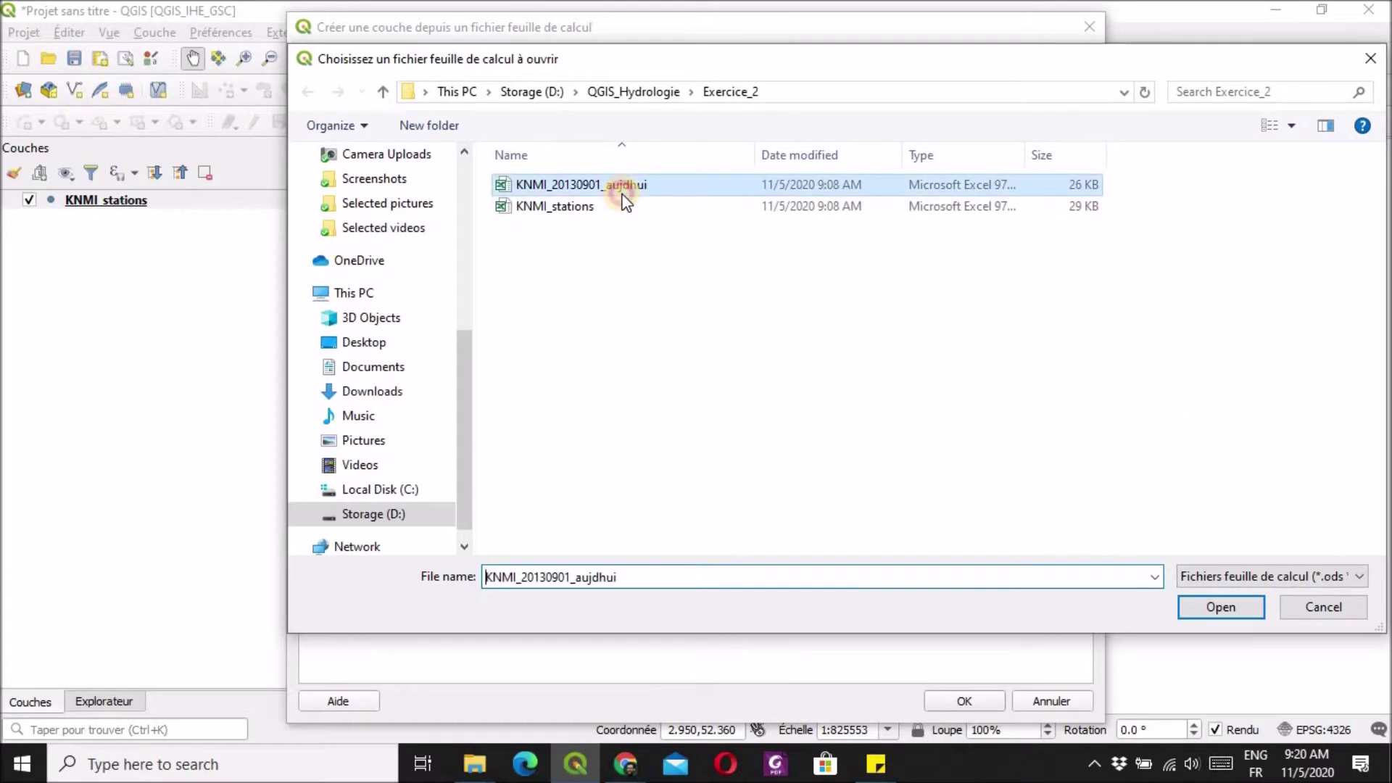
pyautogui.click(1243, 609)
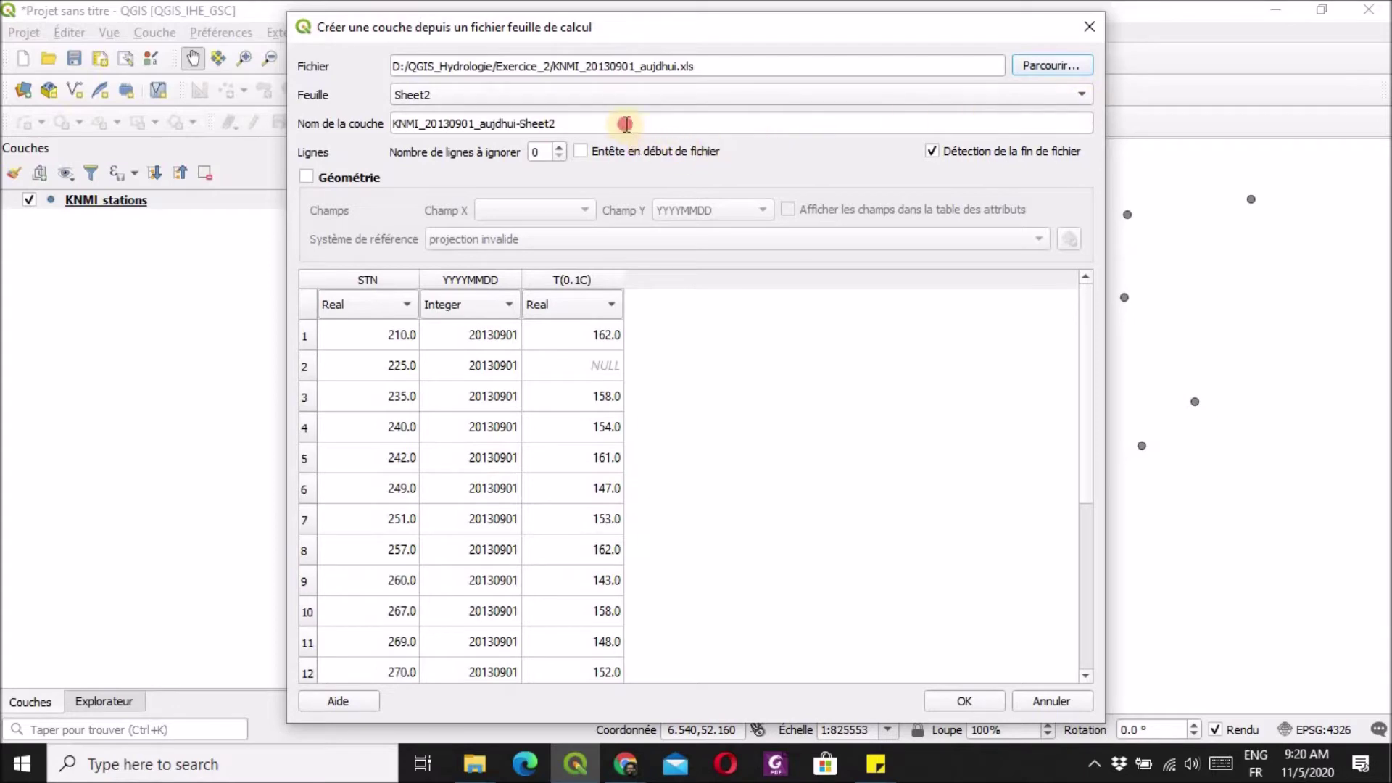
# - Change the name of the new temperature layer to KNMI_20130901_table
pyautogui.click(535, 127)
pyautogui.moveTo(534, 127); pyautogui.dragTo(483, 127)
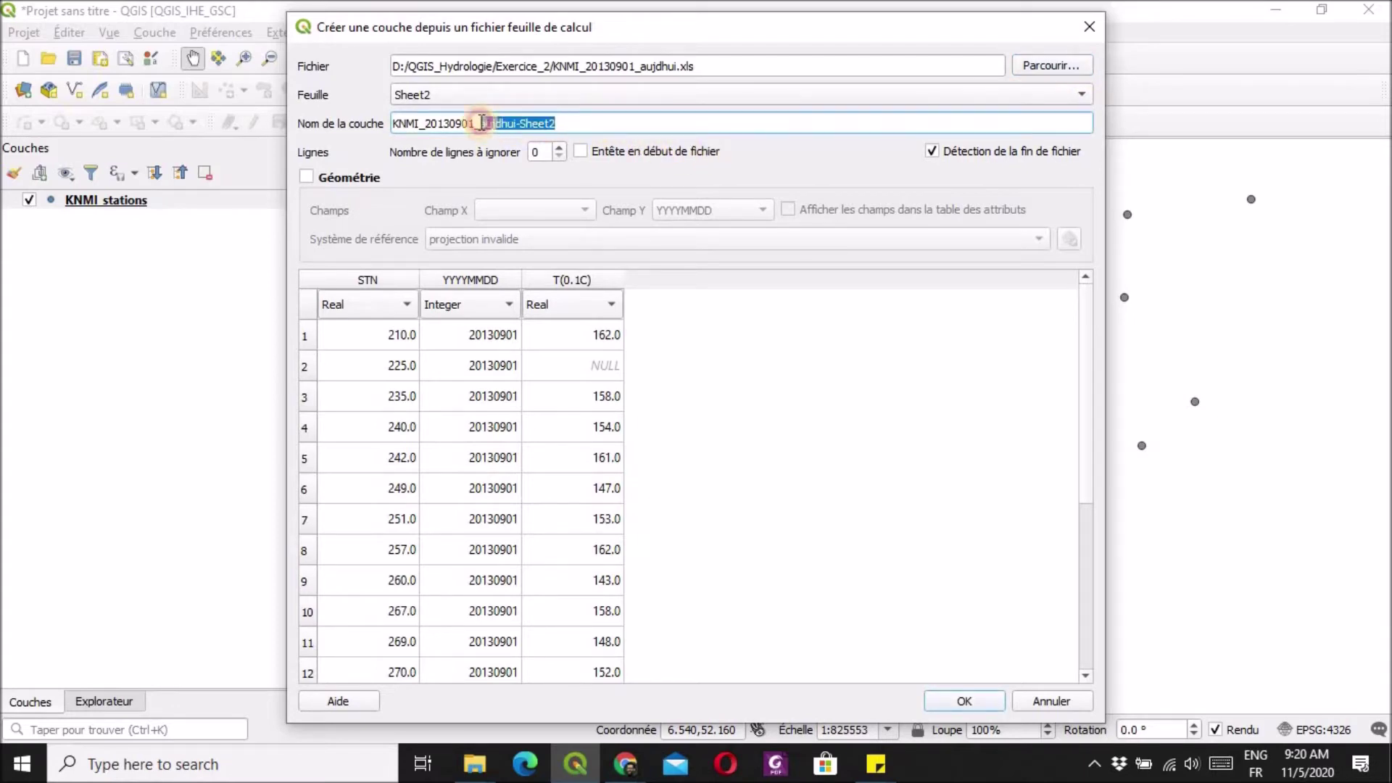
pyautogui.press('BackSpace')
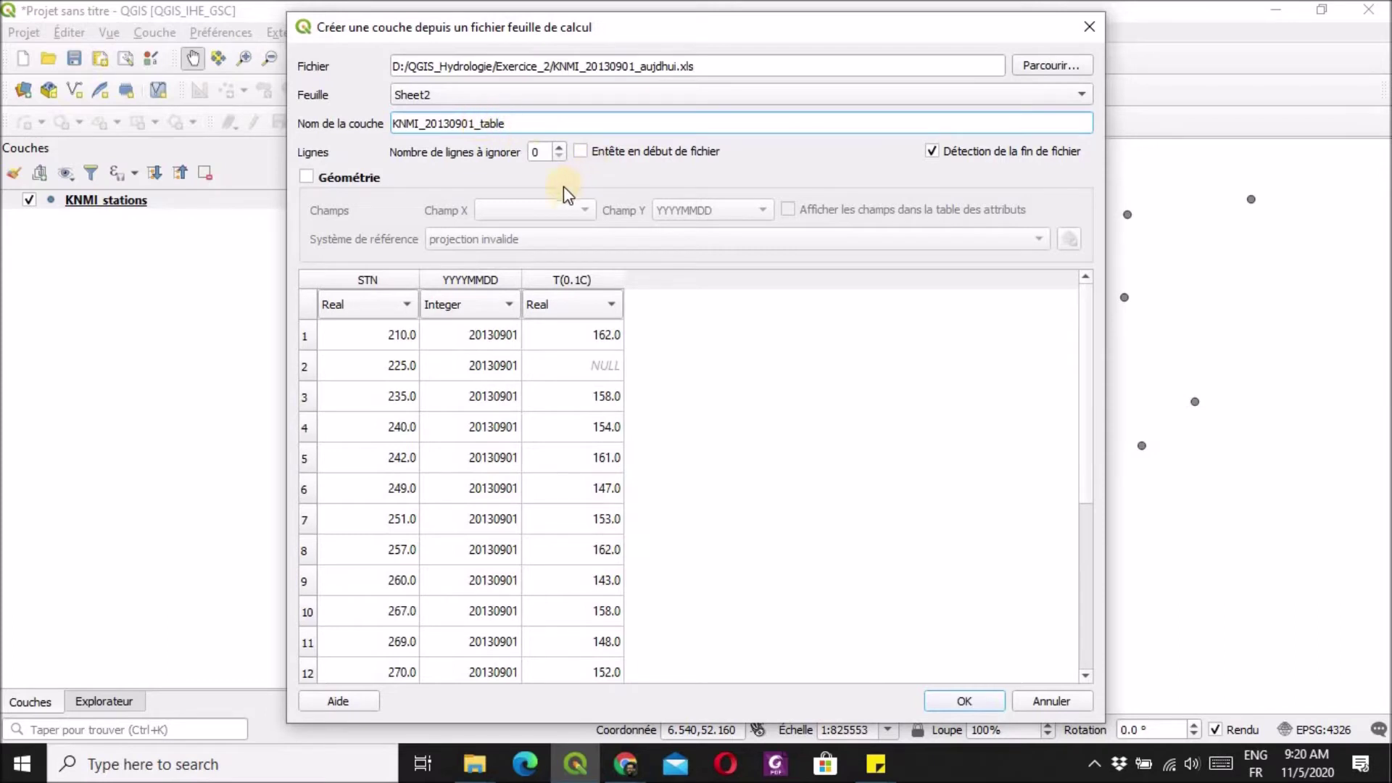
# - Set the STN column's type to Integer and YYYYMMDD to Date, and add the table without geometry to the project
pyautogui.click(404, 310)
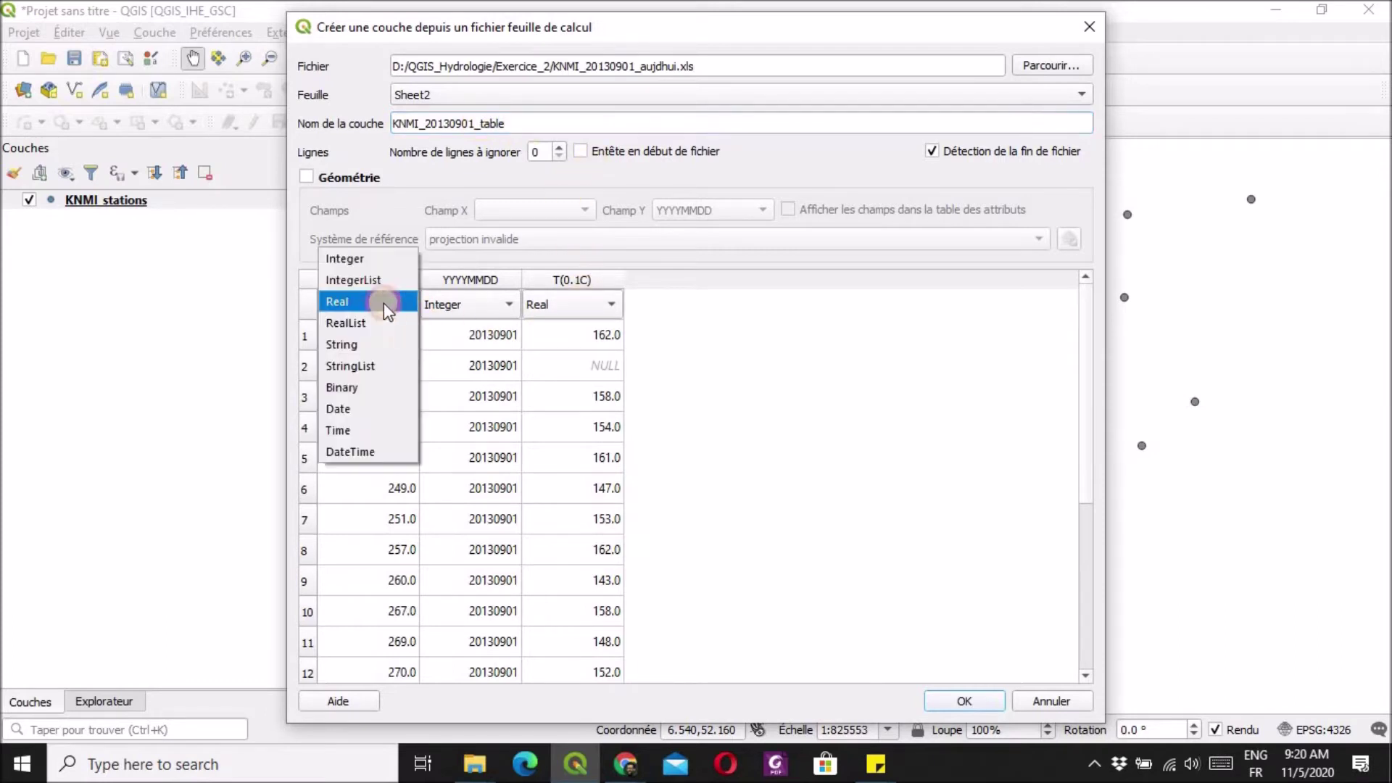
pyautogui.click(350, 262)
pyautogui.click(498, 309)
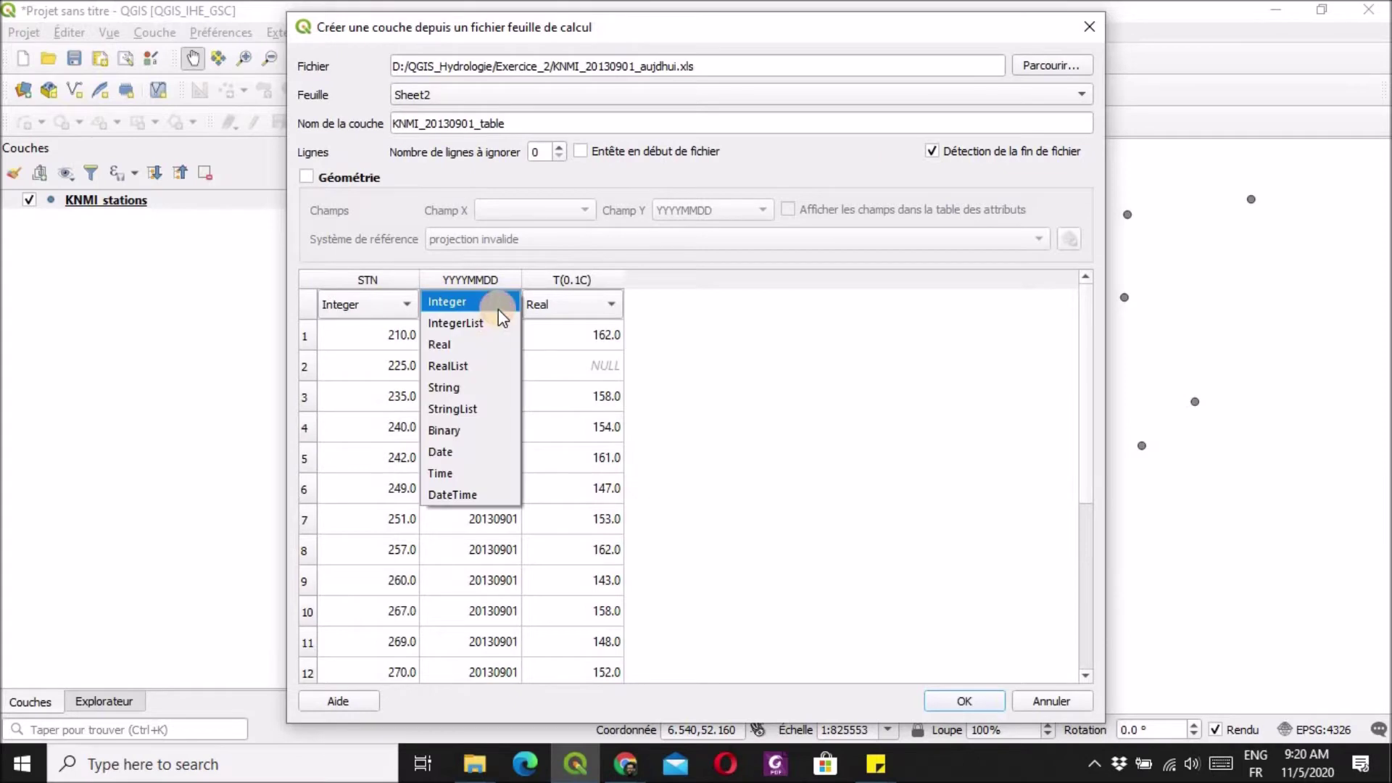
pyautogui.click(468, 451)
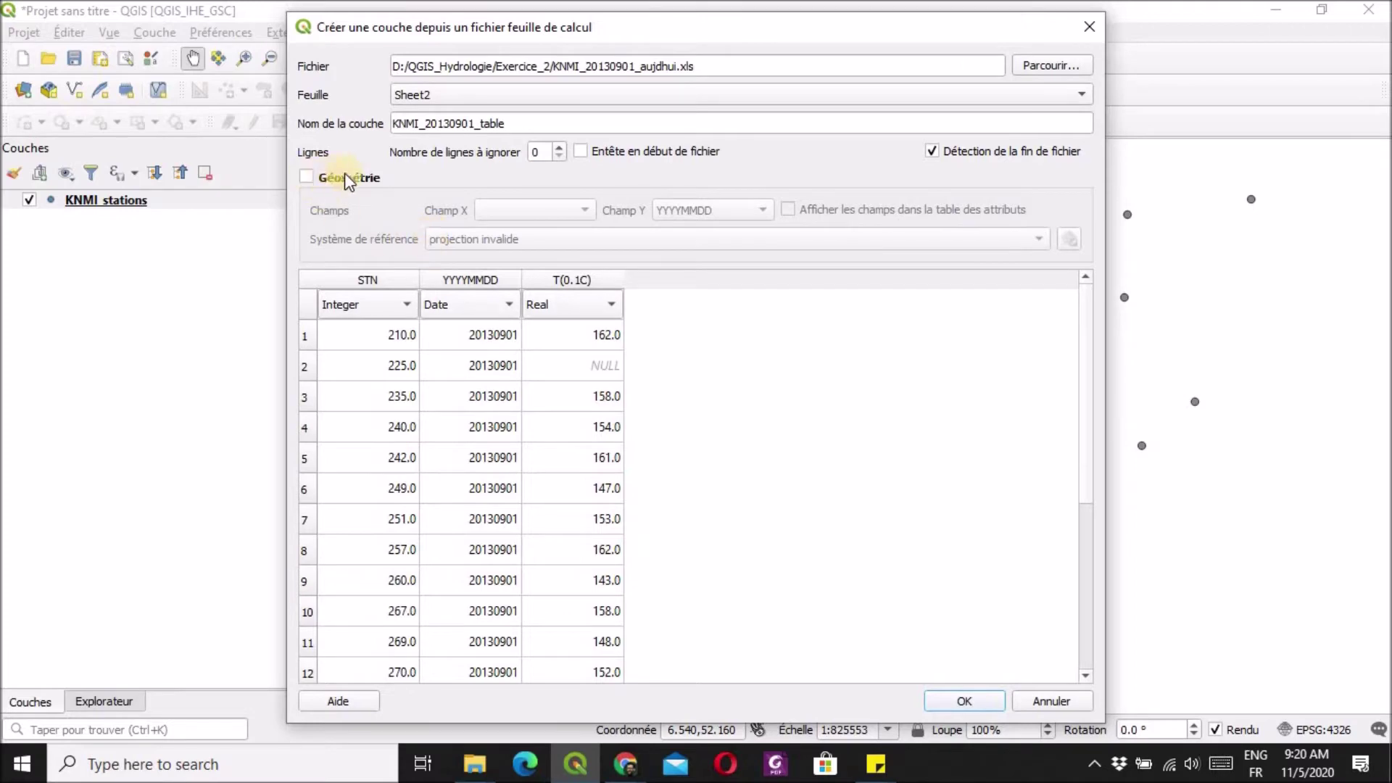
pyautogui.click(964, 702)
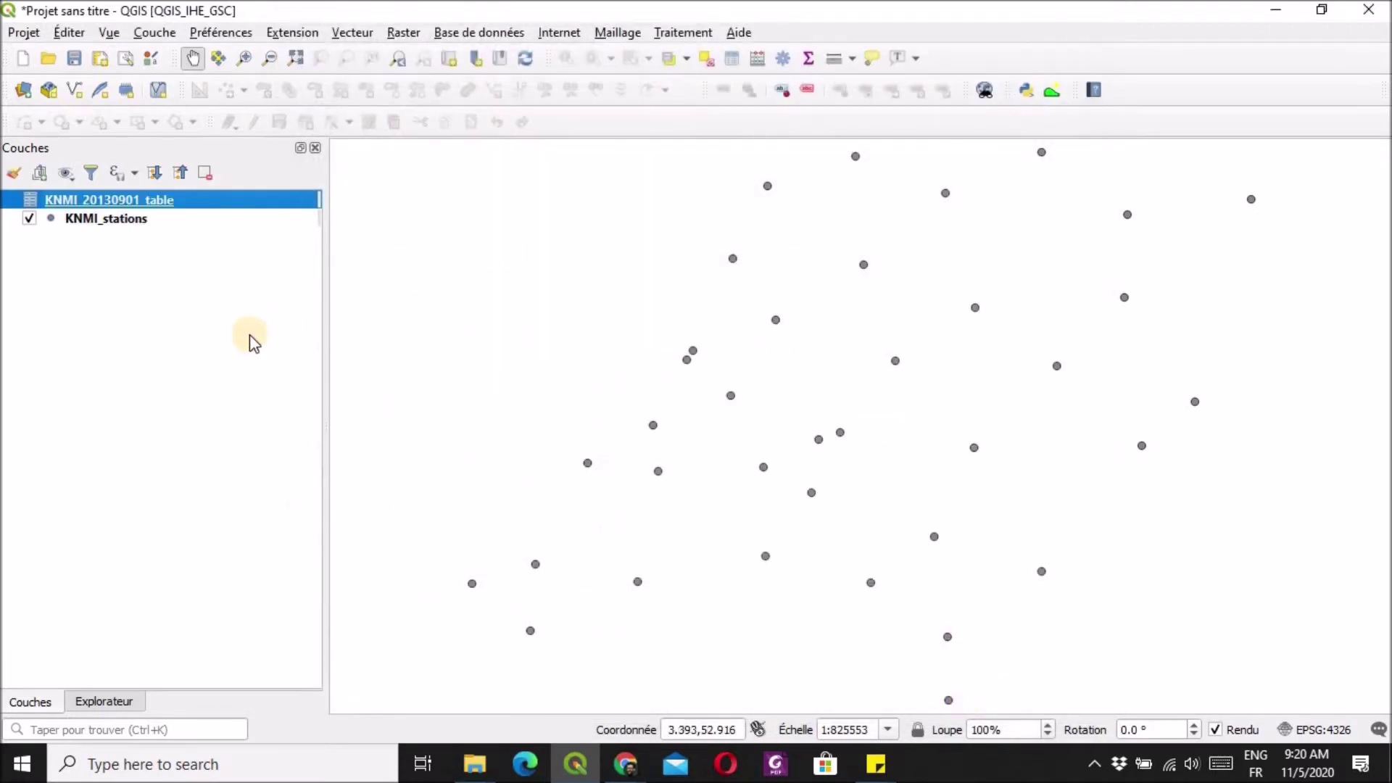
# - Rename the KNMI_stations layer as KNMI_stations_table
pyautogui.click(226, 319)
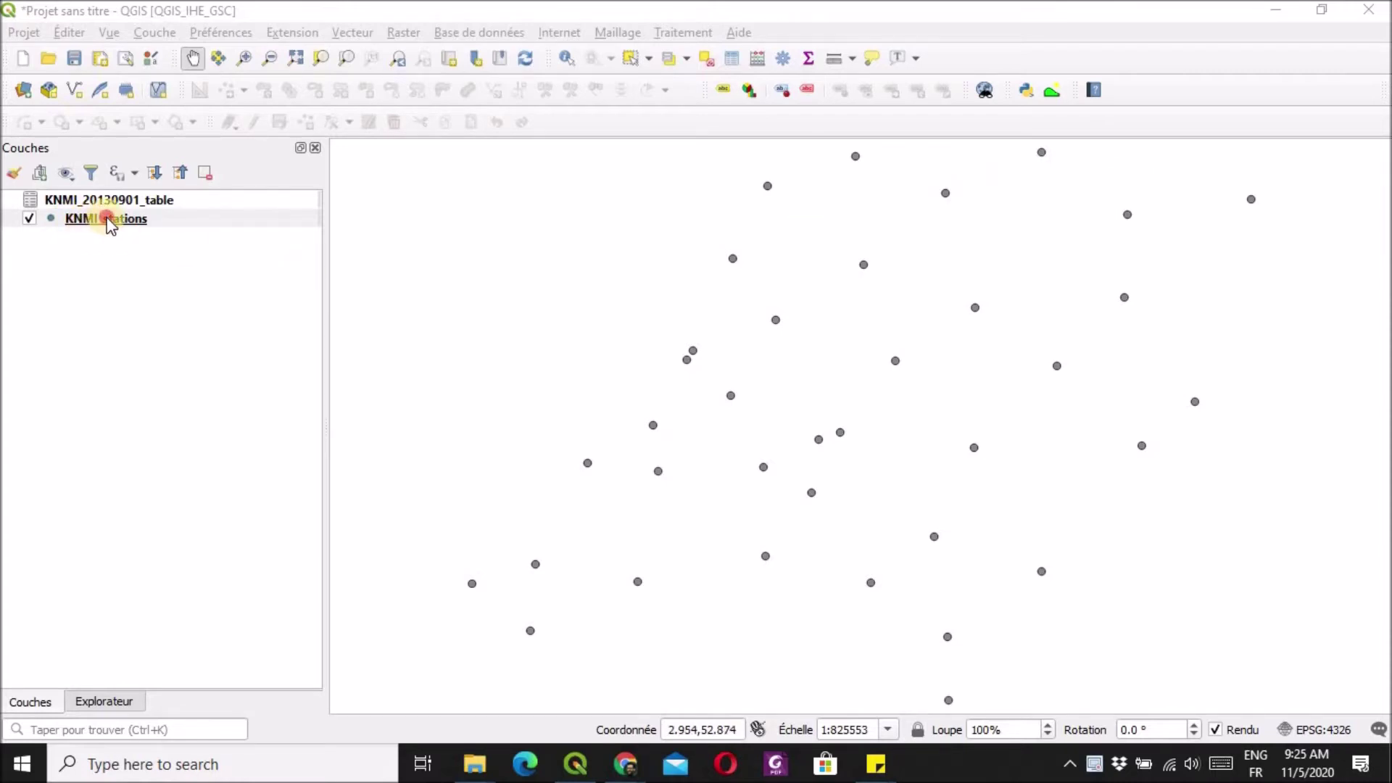
pyautogui.rightClick(142, 218)
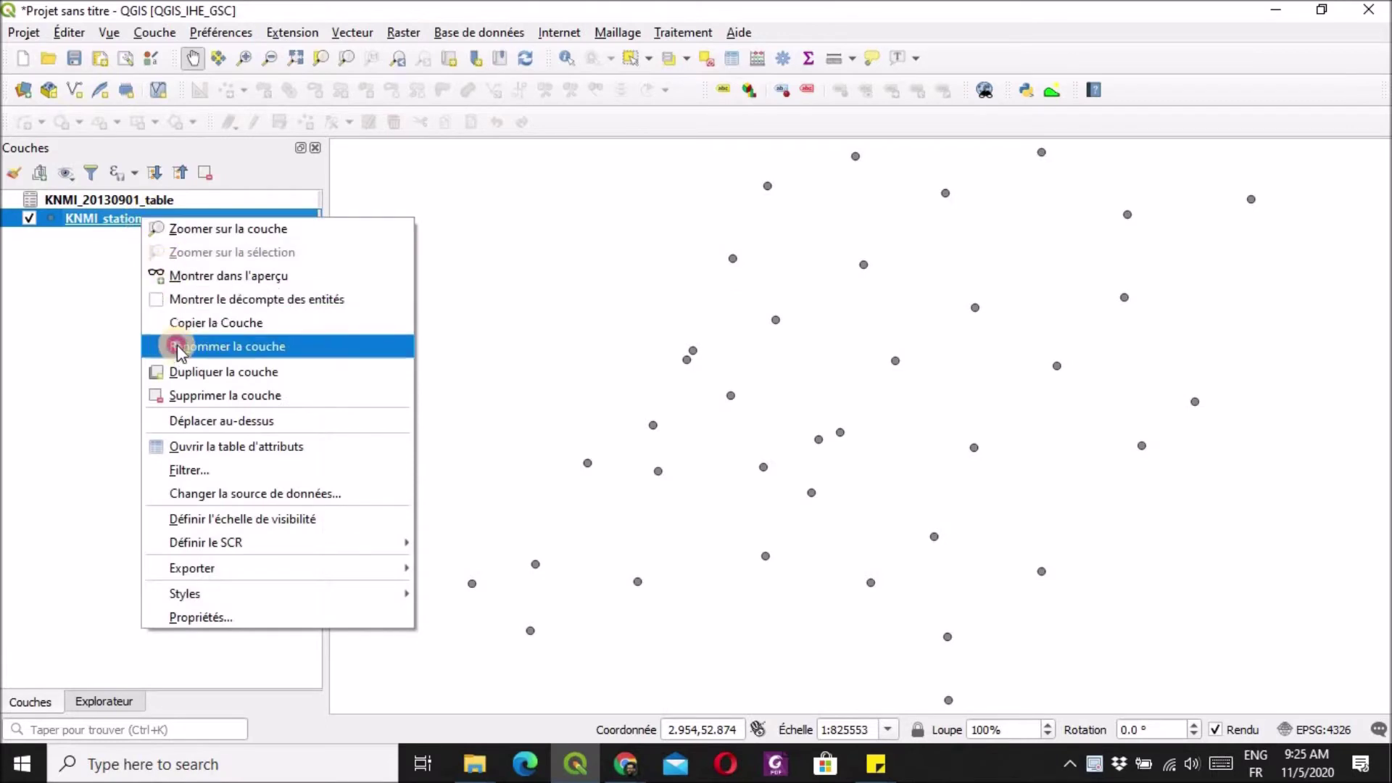
pyautogui.click(176, 346)
pyautogui.click(159, 220)
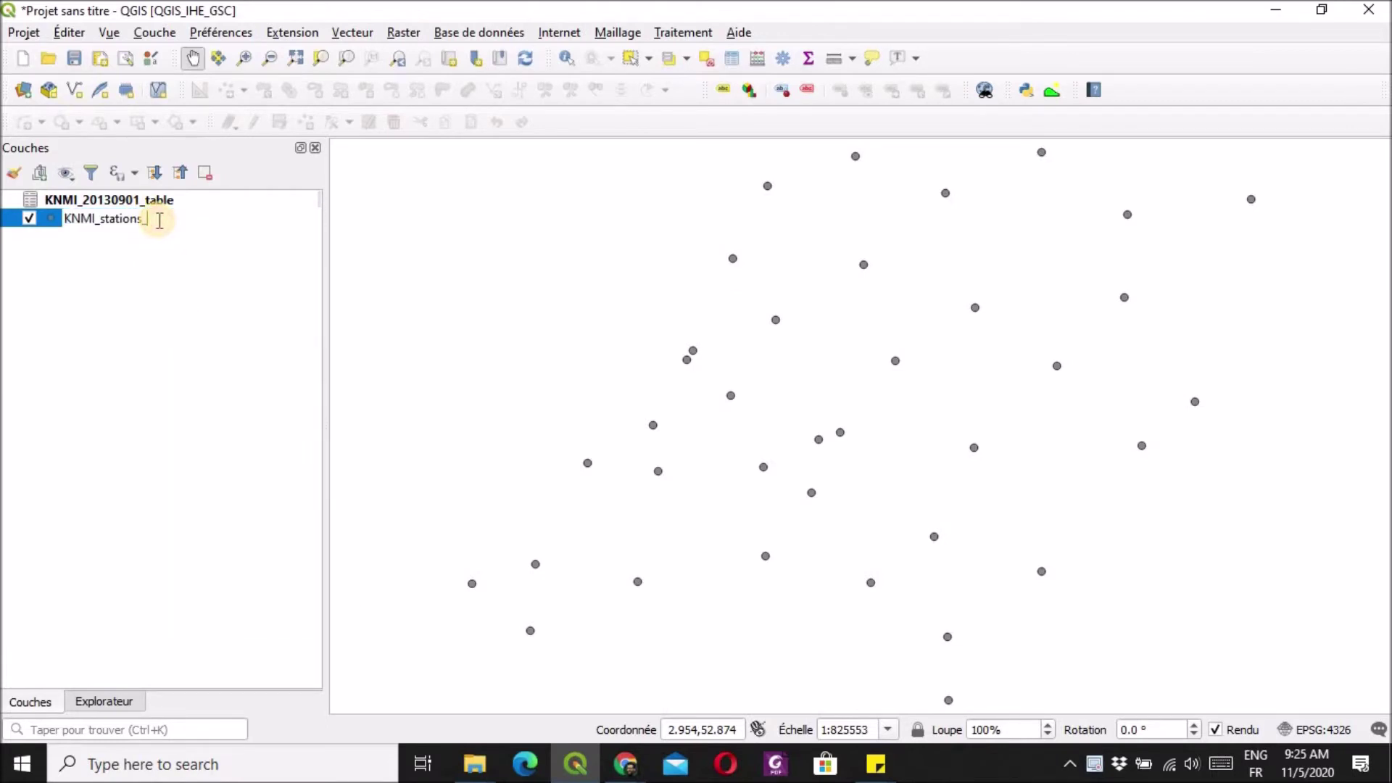
pyautogui.write('_table')
pyautogui.click(134, 381)
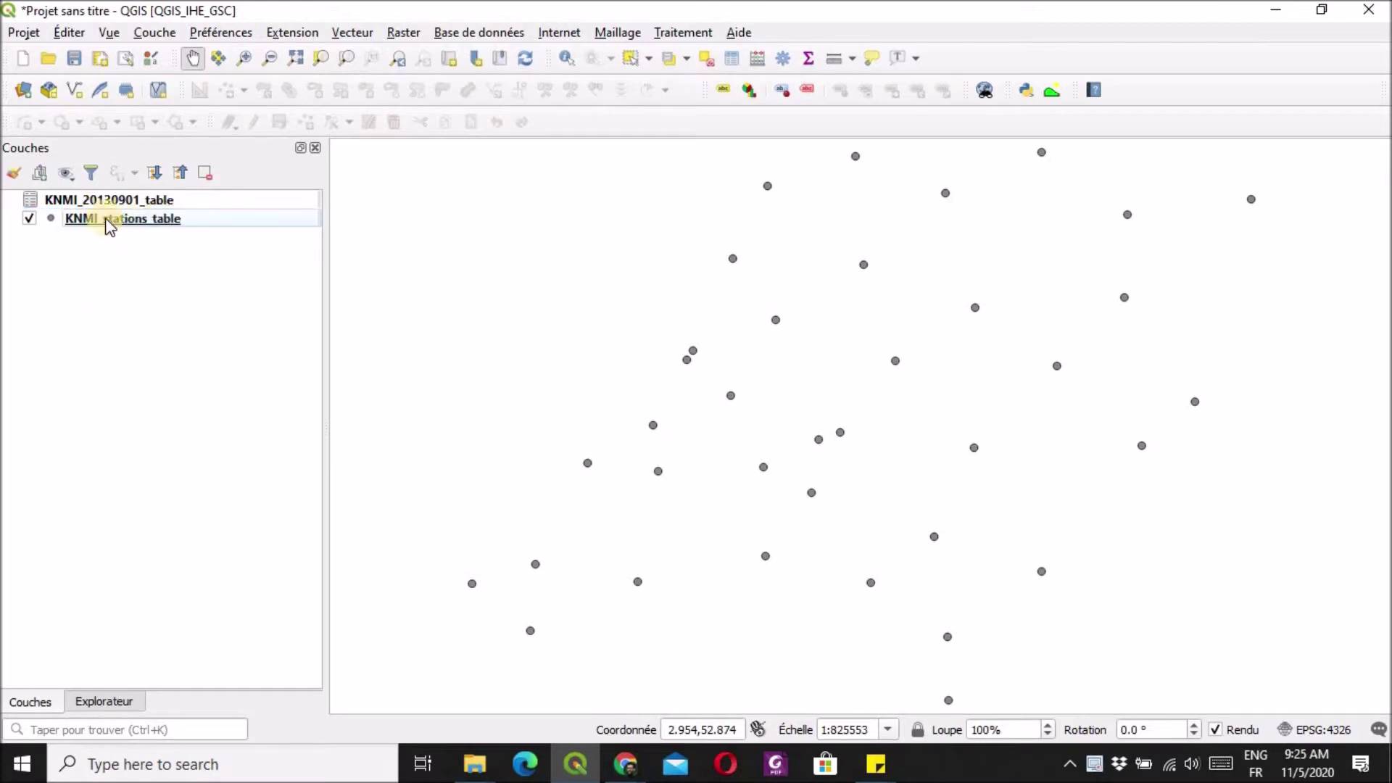
# - Start exporting the features of the KNMI_stations_table layer, with ESRI Shapefile as the output format
pyautogui.rightClick(145, 217)
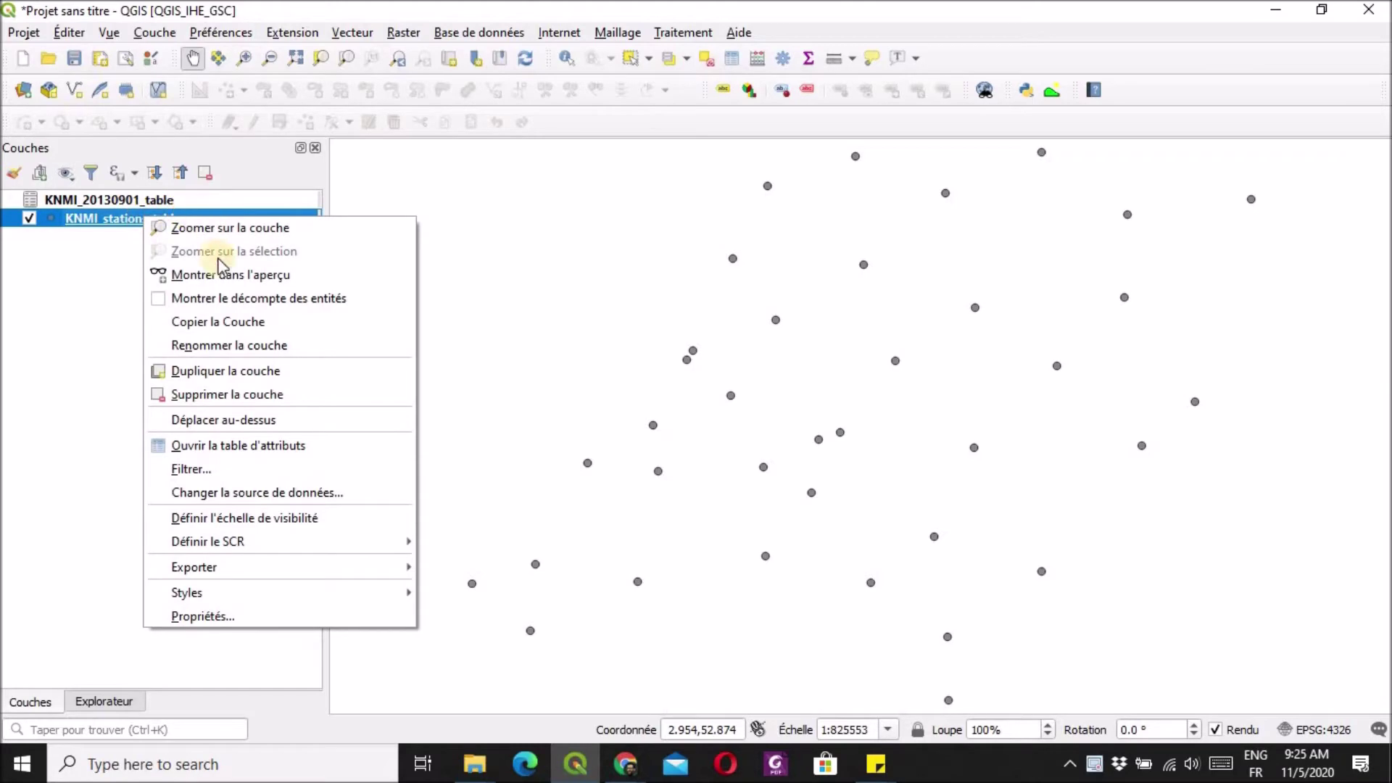
pyautogui.moveTo(342, 569)
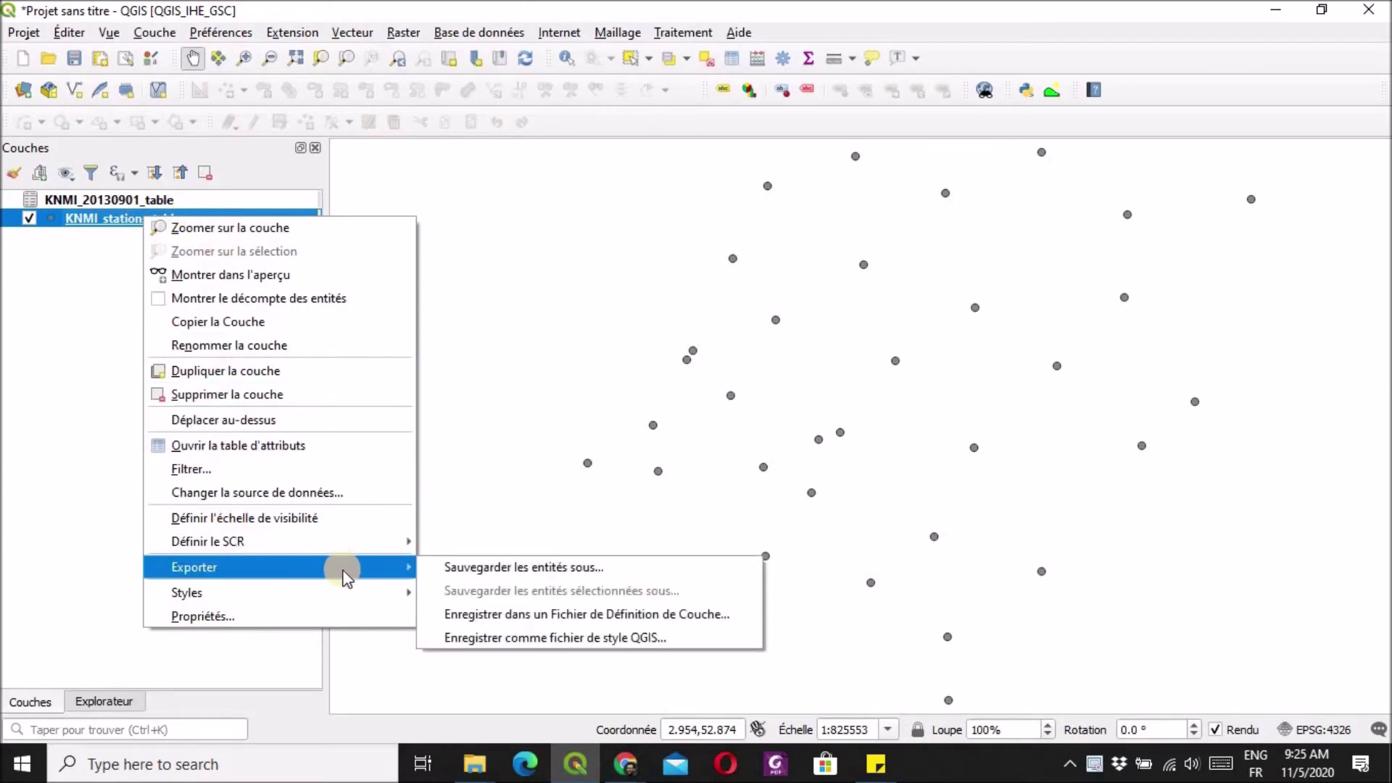
pyautogui.click(459, 568)
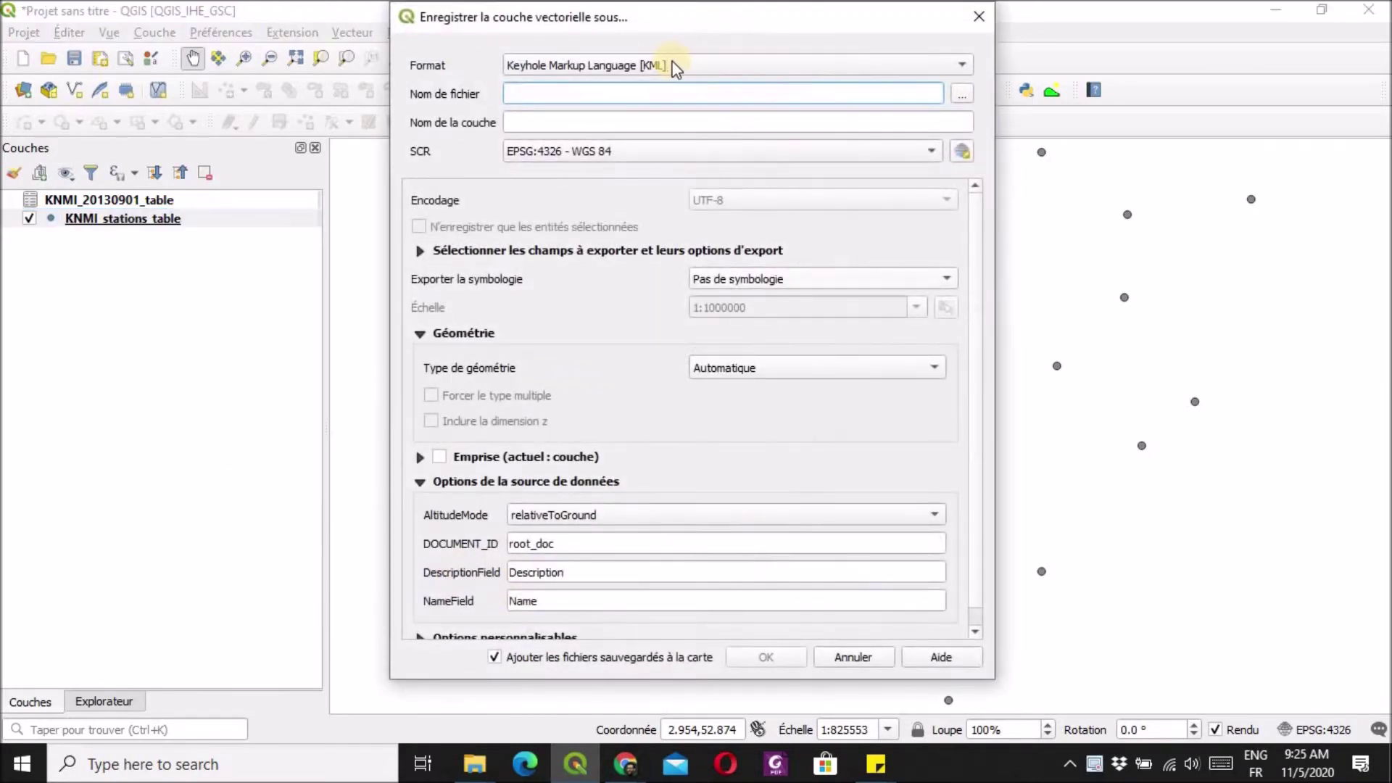
pyautogui.click(932, 68)
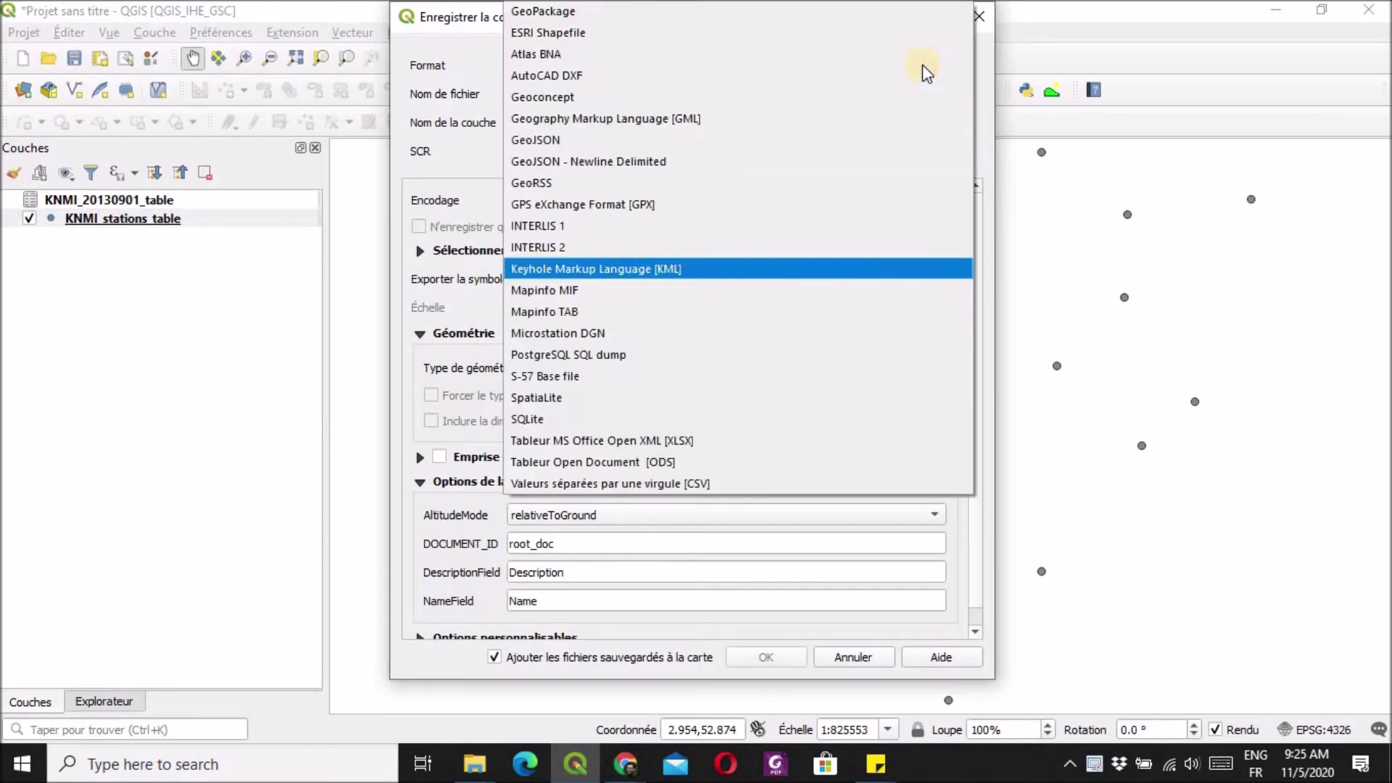
pyautogui.click(646, 41)
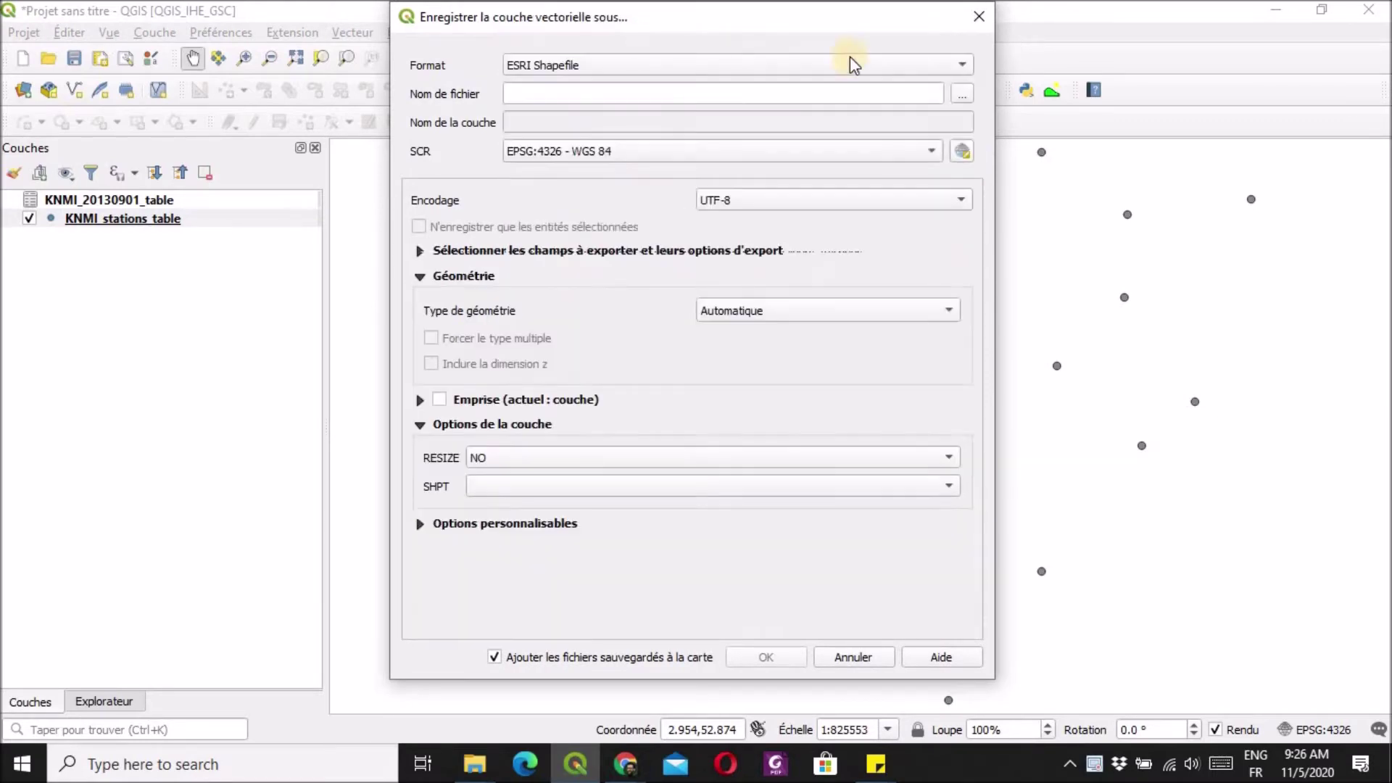
# - Set the export's output file to KNMI_stations in the QGIS_Hydrologie\Exercice_2 folder on drive D
pyautogui.click(964, 94)
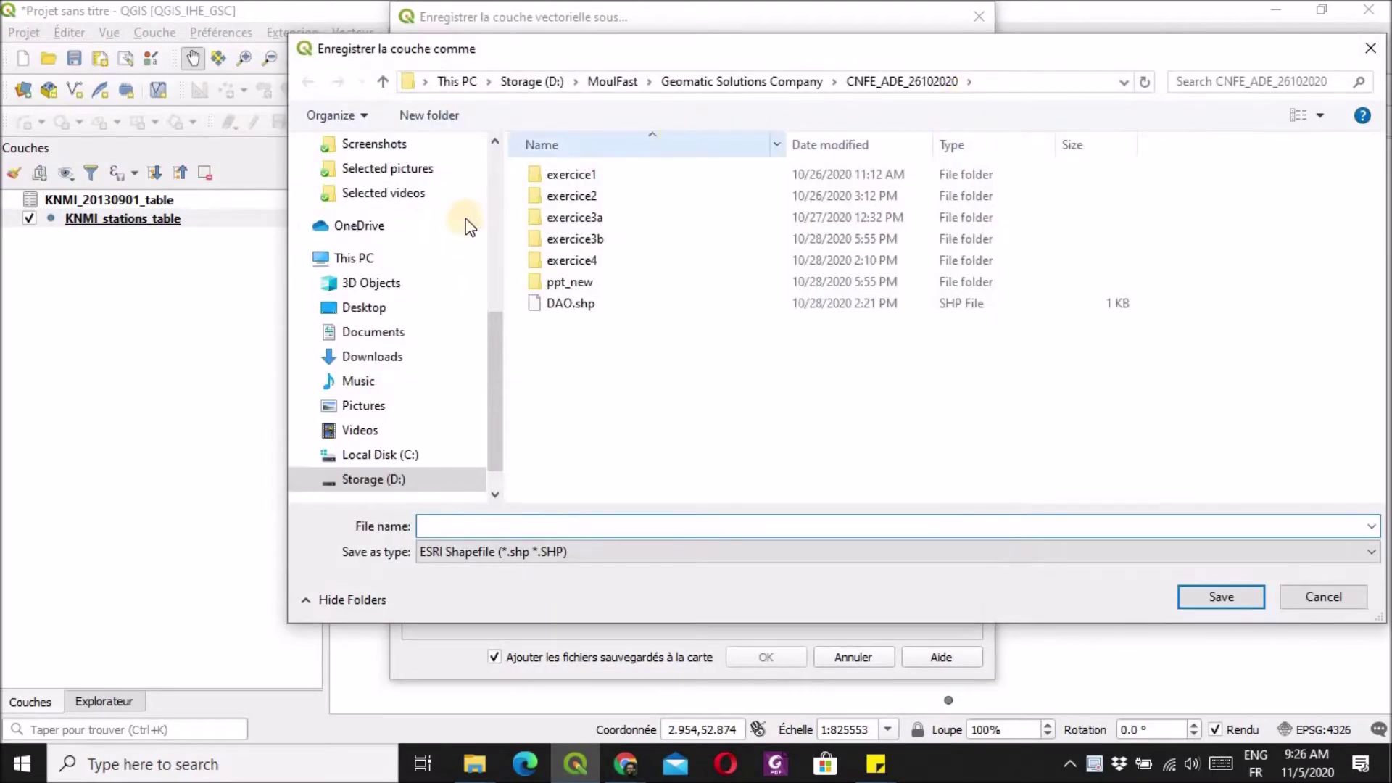
pyautogui.scroll(-1, 391, 363)
pyautogui.click(391, 431)
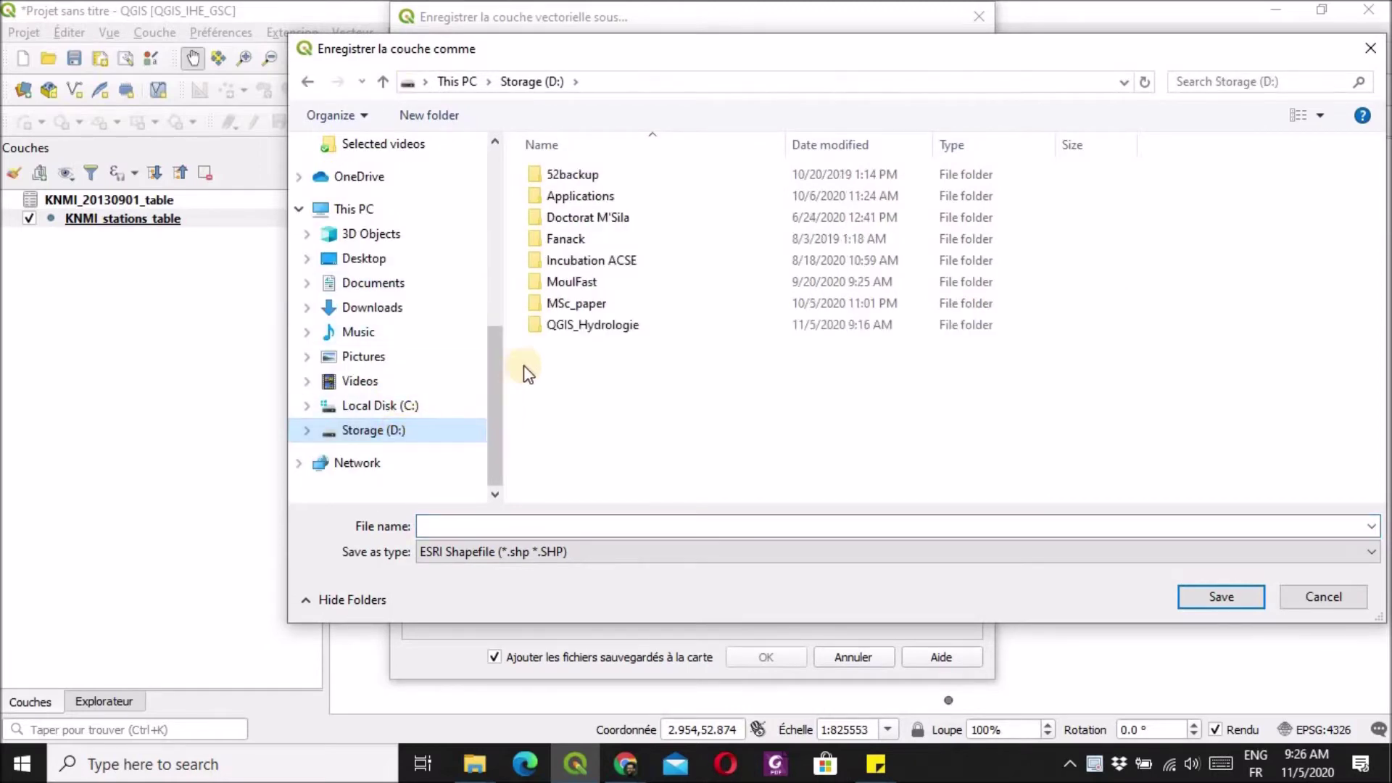
pyautogui.doubleClick(644, 330)
pyautogui.click(625, 203)
pyautogui.doubleClick(625, 201)
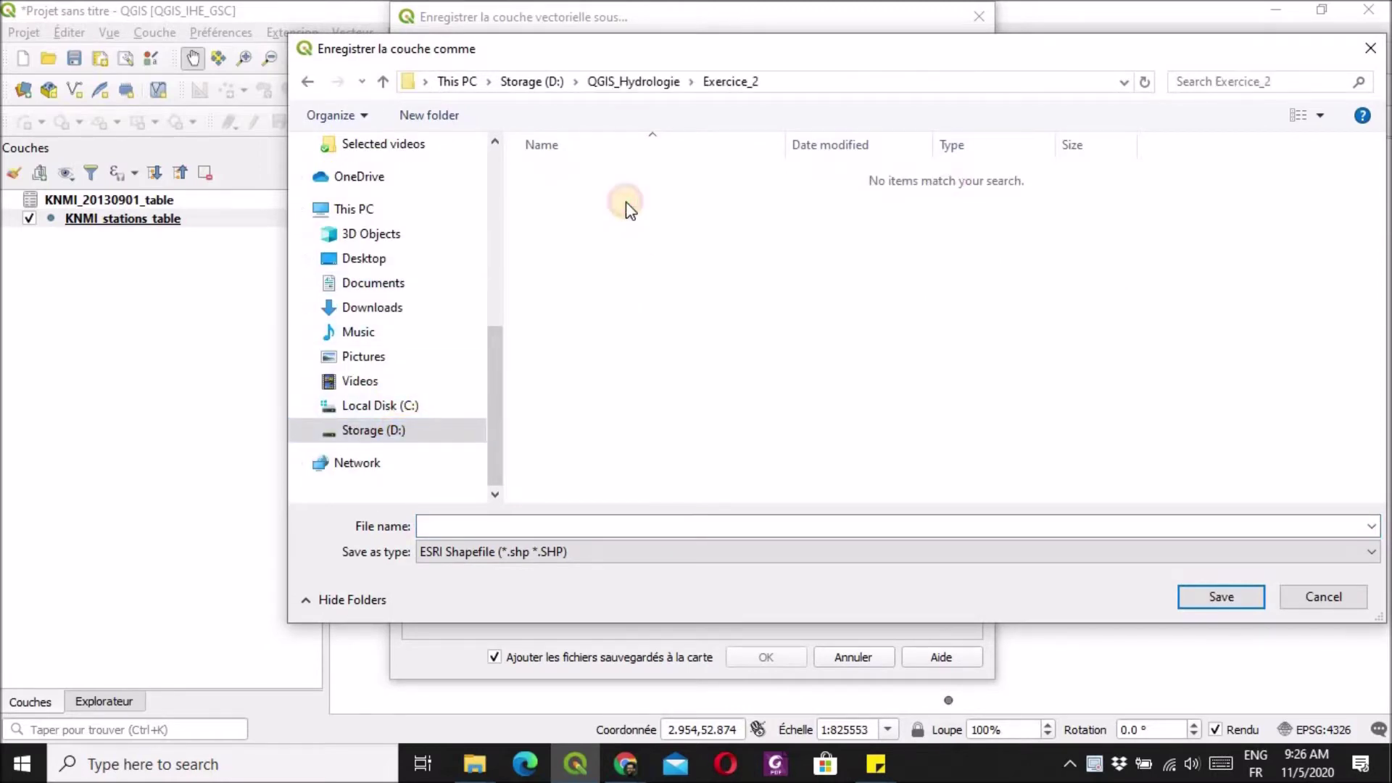
pyautogui.click(576, 519)
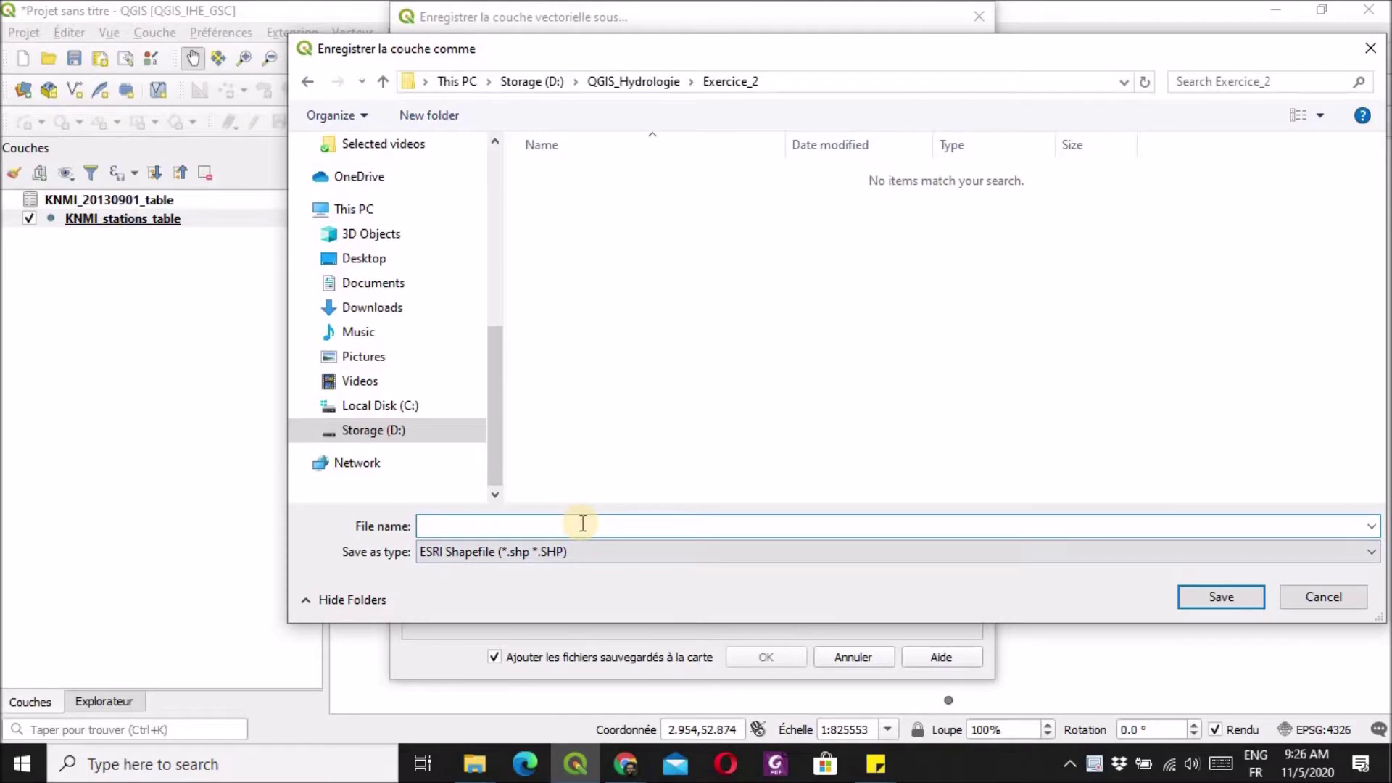
pyautogui.write('KNMI_')
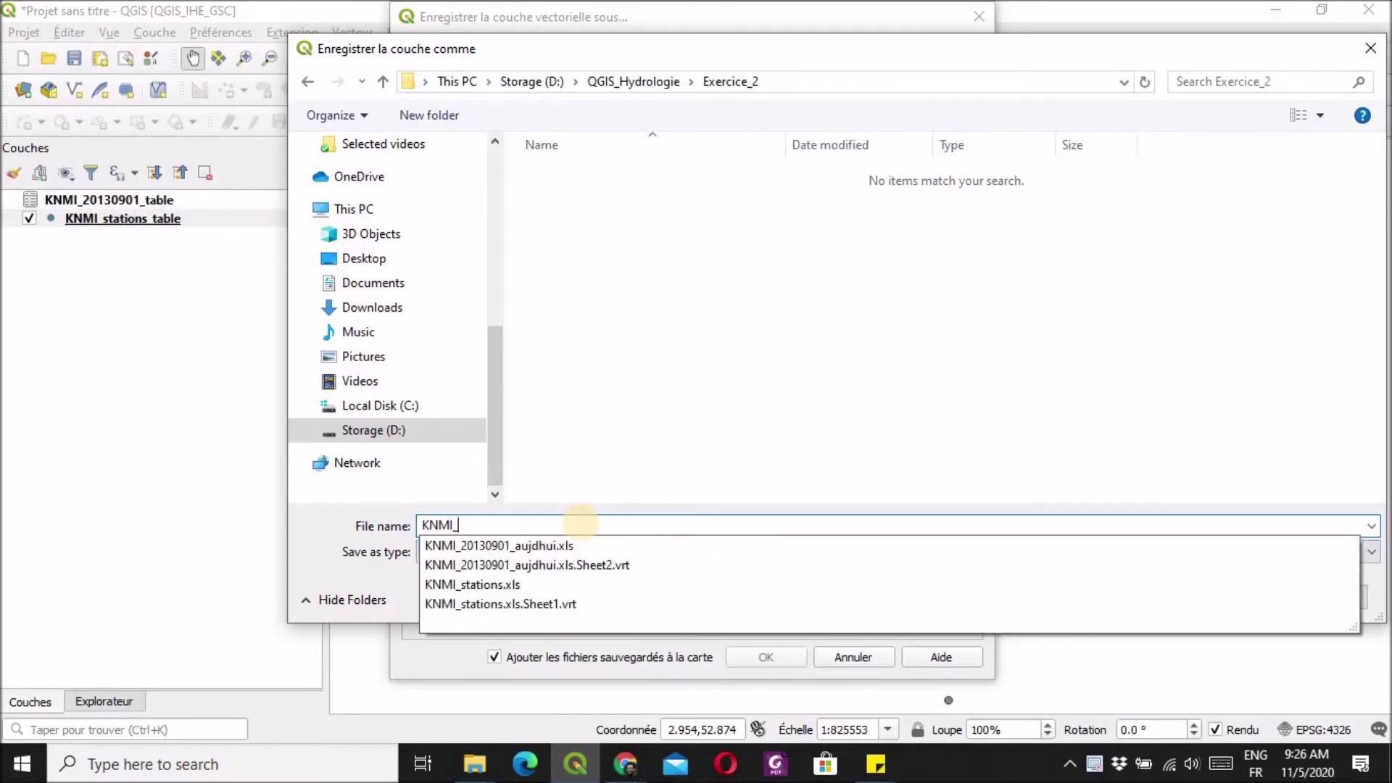
pyautogui.write('stations')
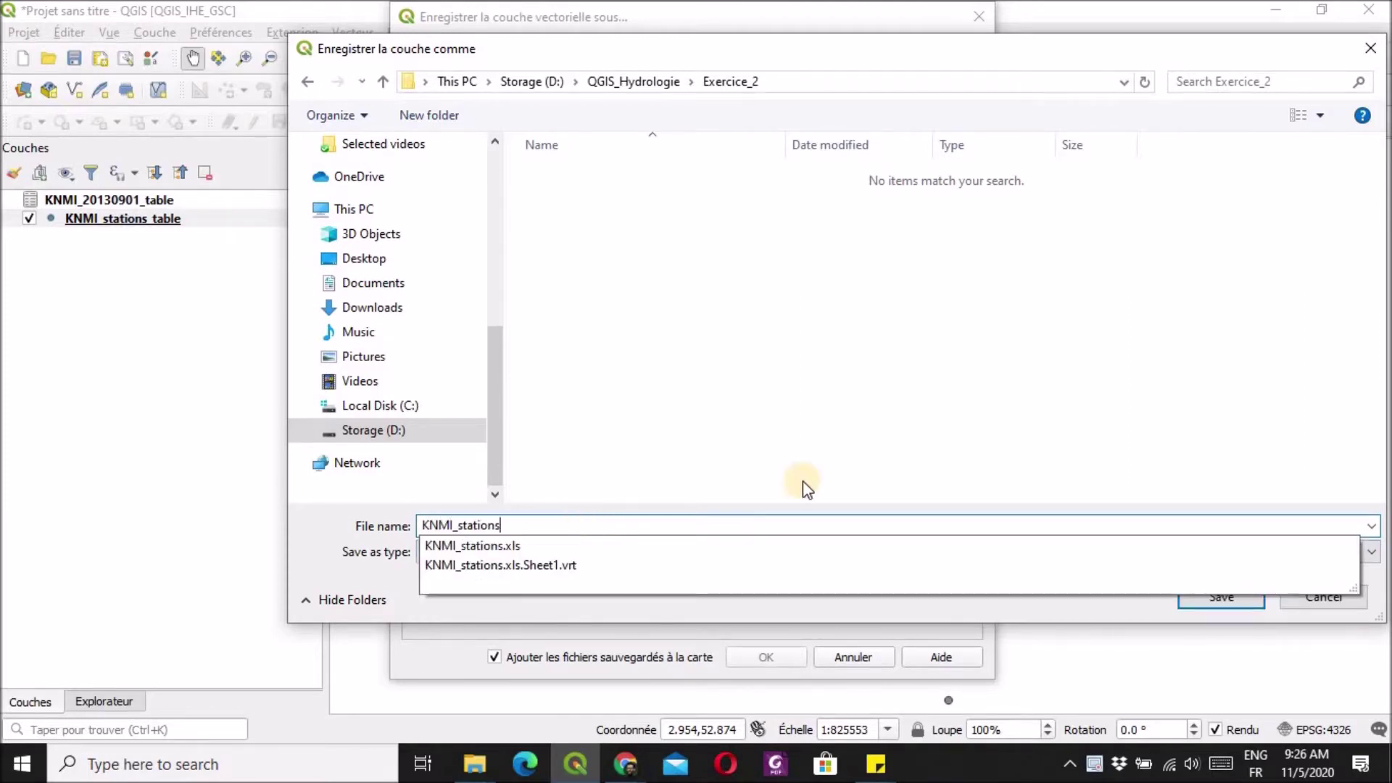
pyautogui.click(799, 460)
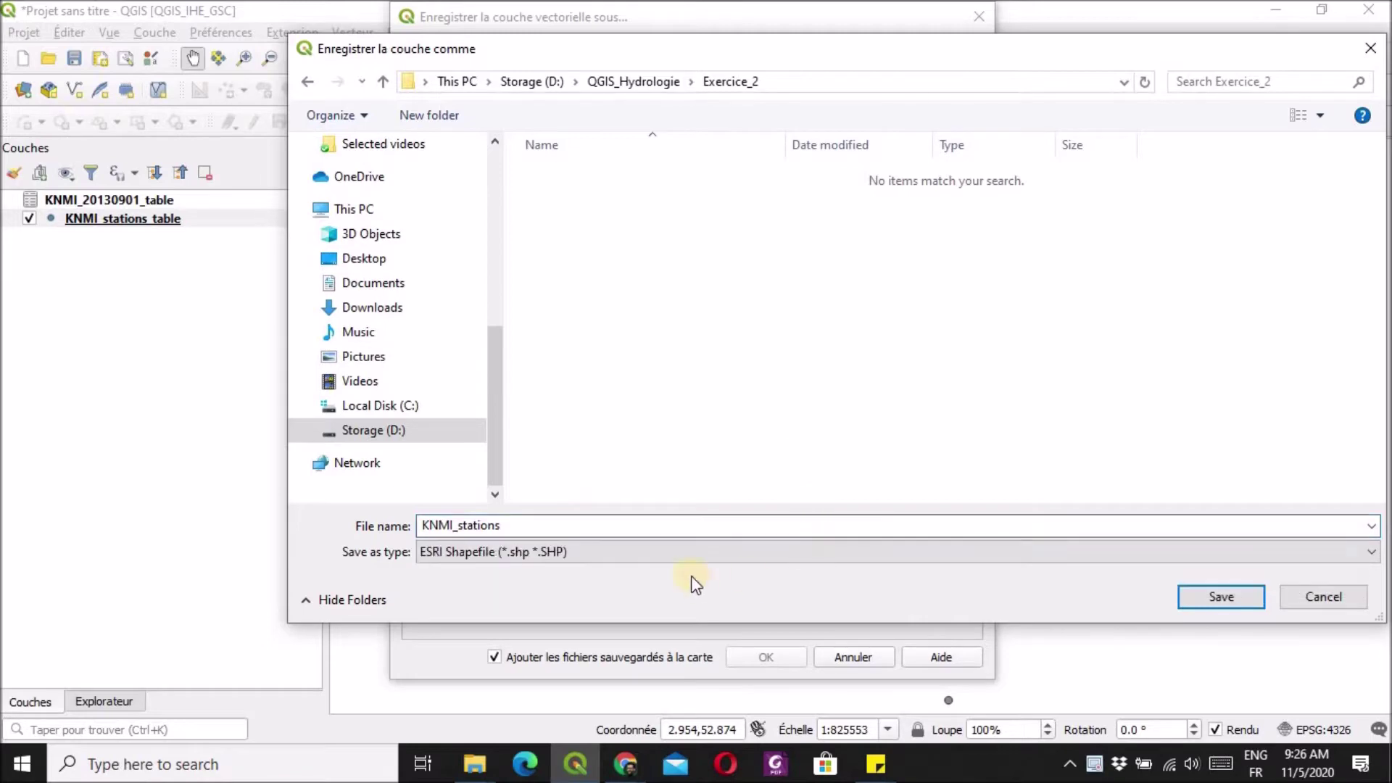
pyautogui.click(1226, 603)
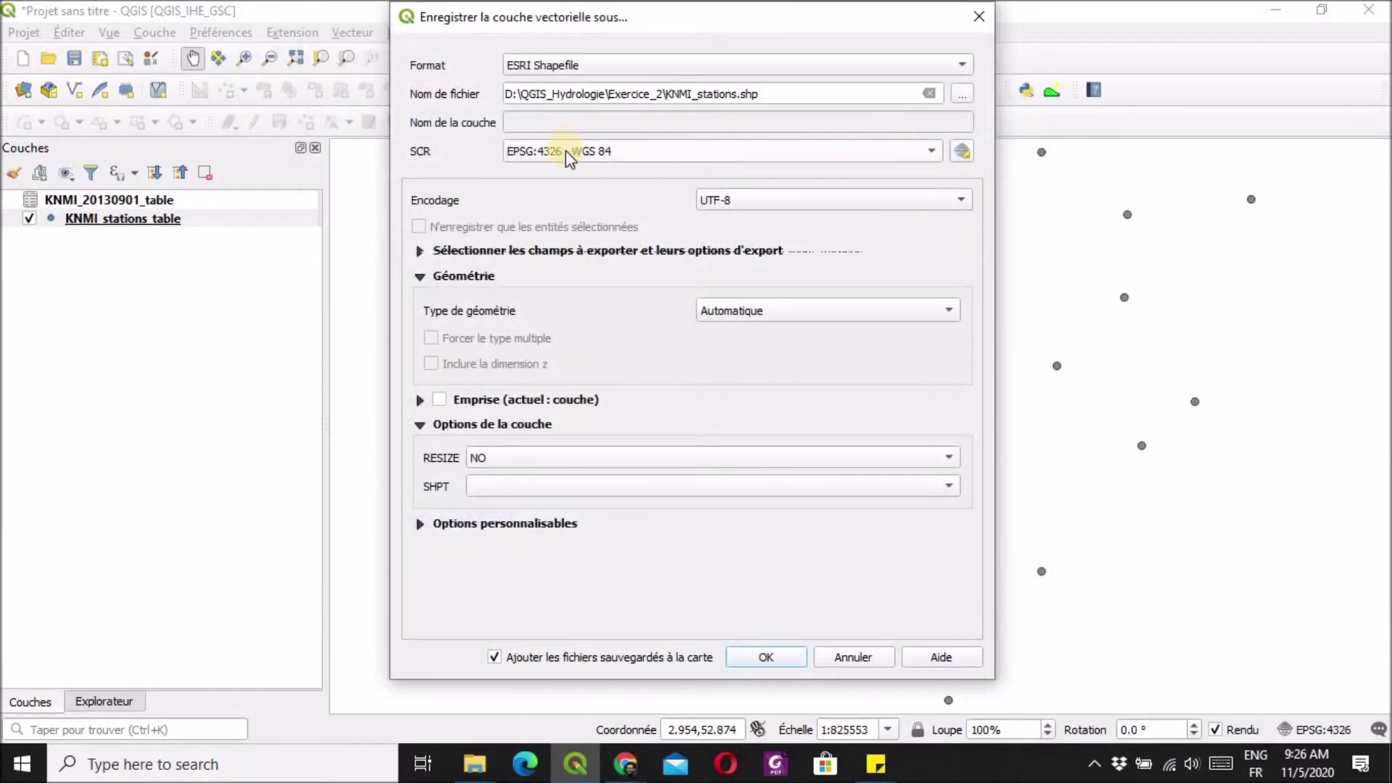
# - Set the export's reference system to EPSG:28992 - Amersfoort / RD New and export the layer with the Inverse of Amersfoort to WGS 84 (3) transformation
pyautogui.click(960, 151)
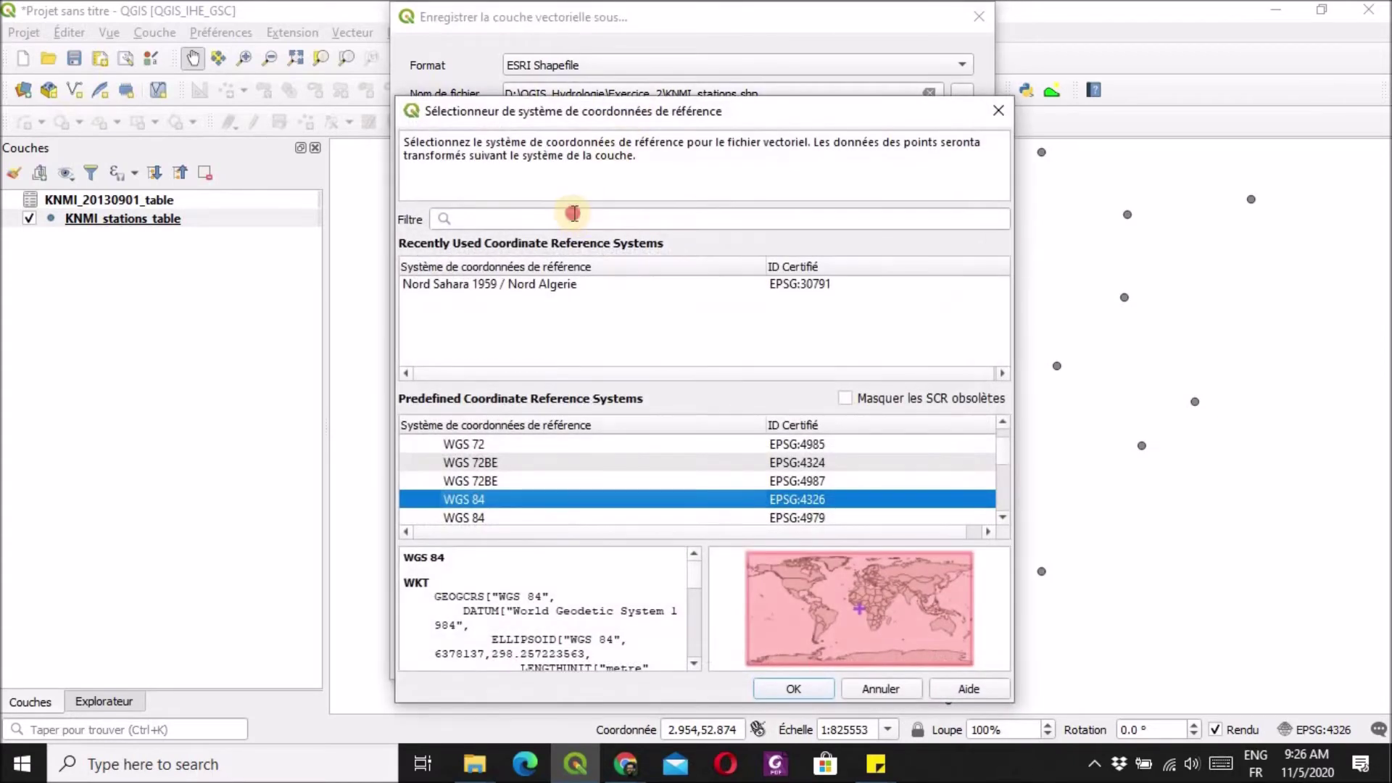
pyautogui.click(574, 217)
pyautogui.write('28992')
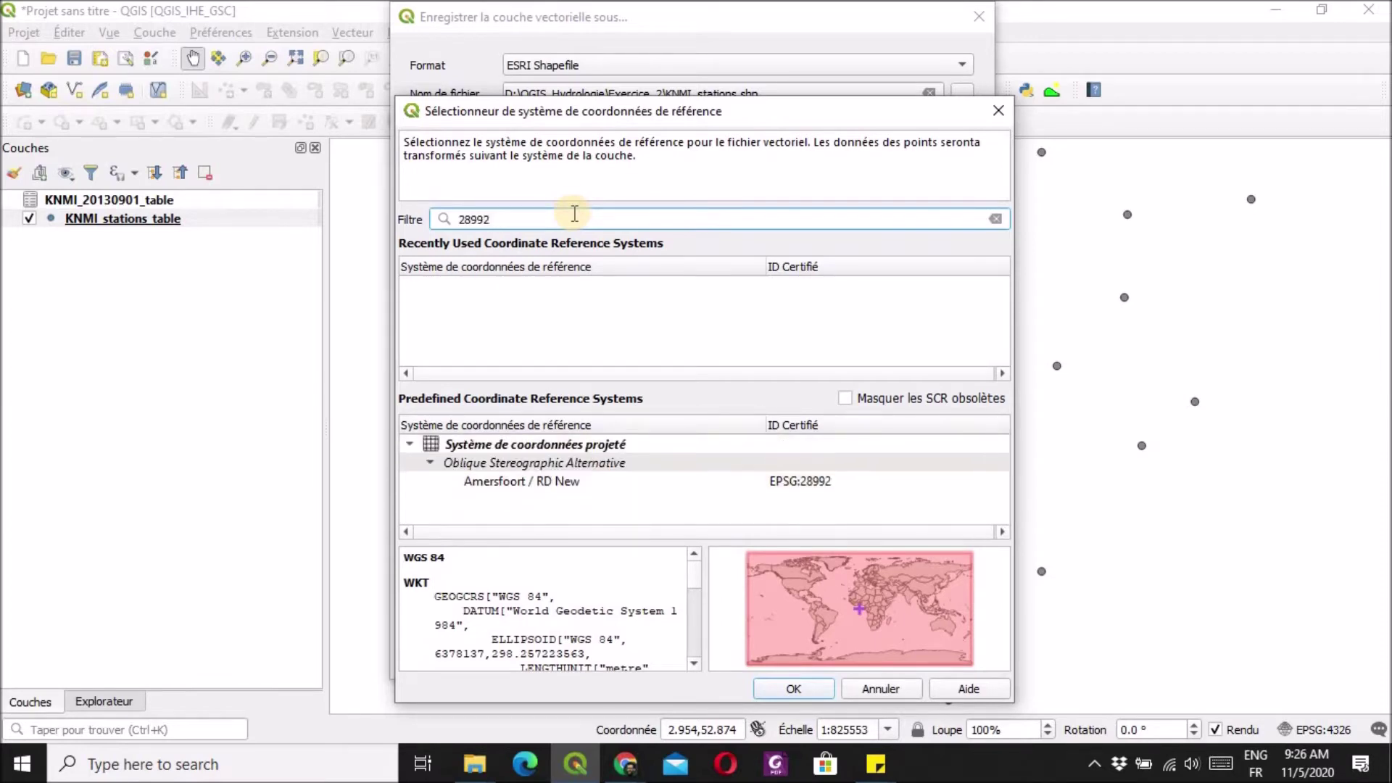
pyautogui.click(819, 481)
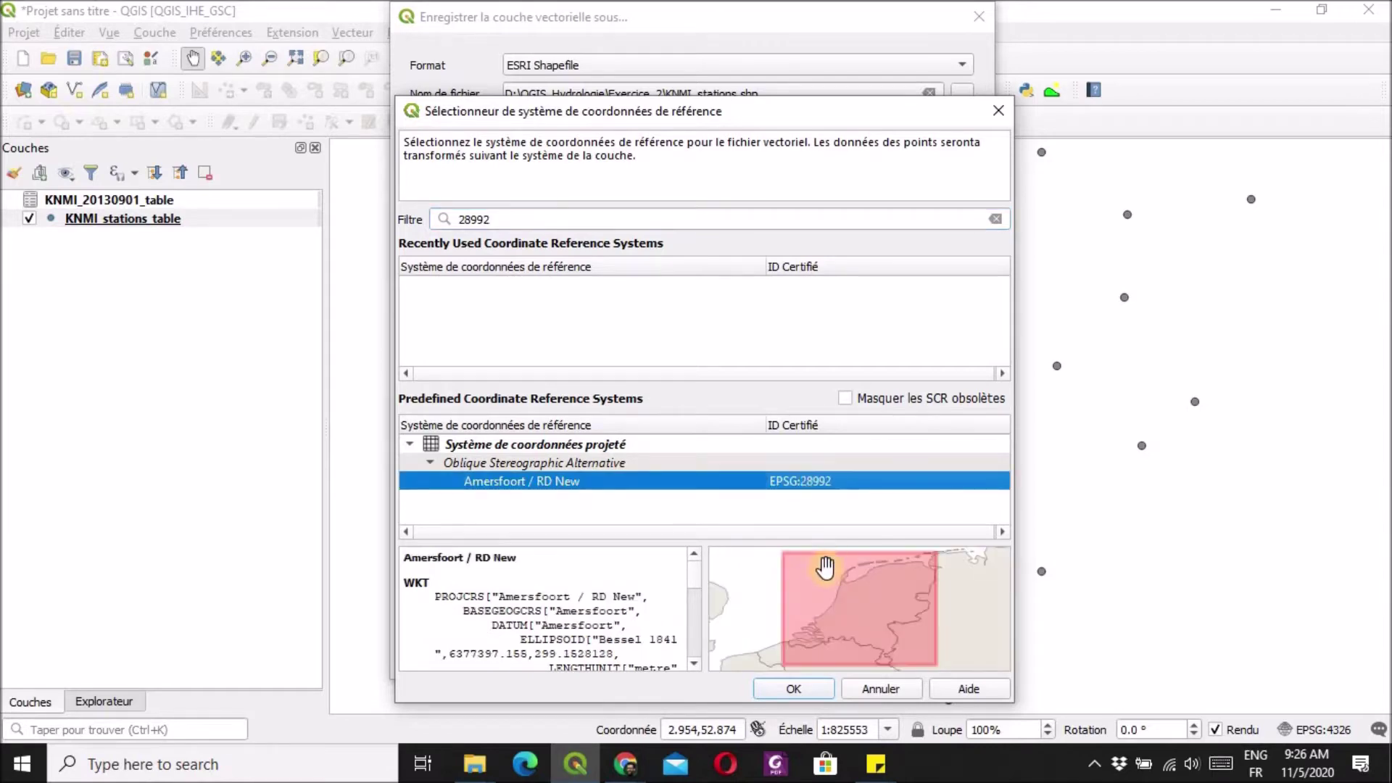
pyautogui.click(793, 687)
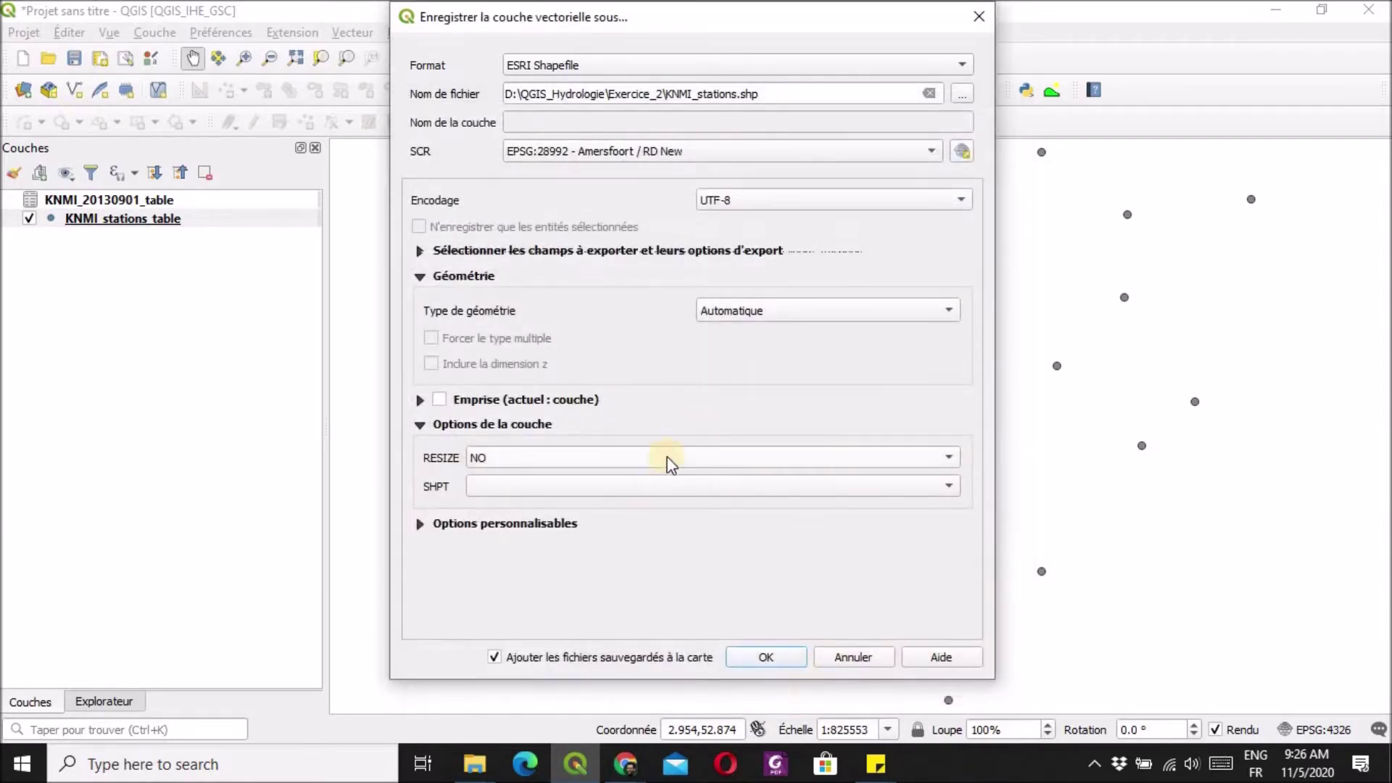
pyautogui.click(768, 657)
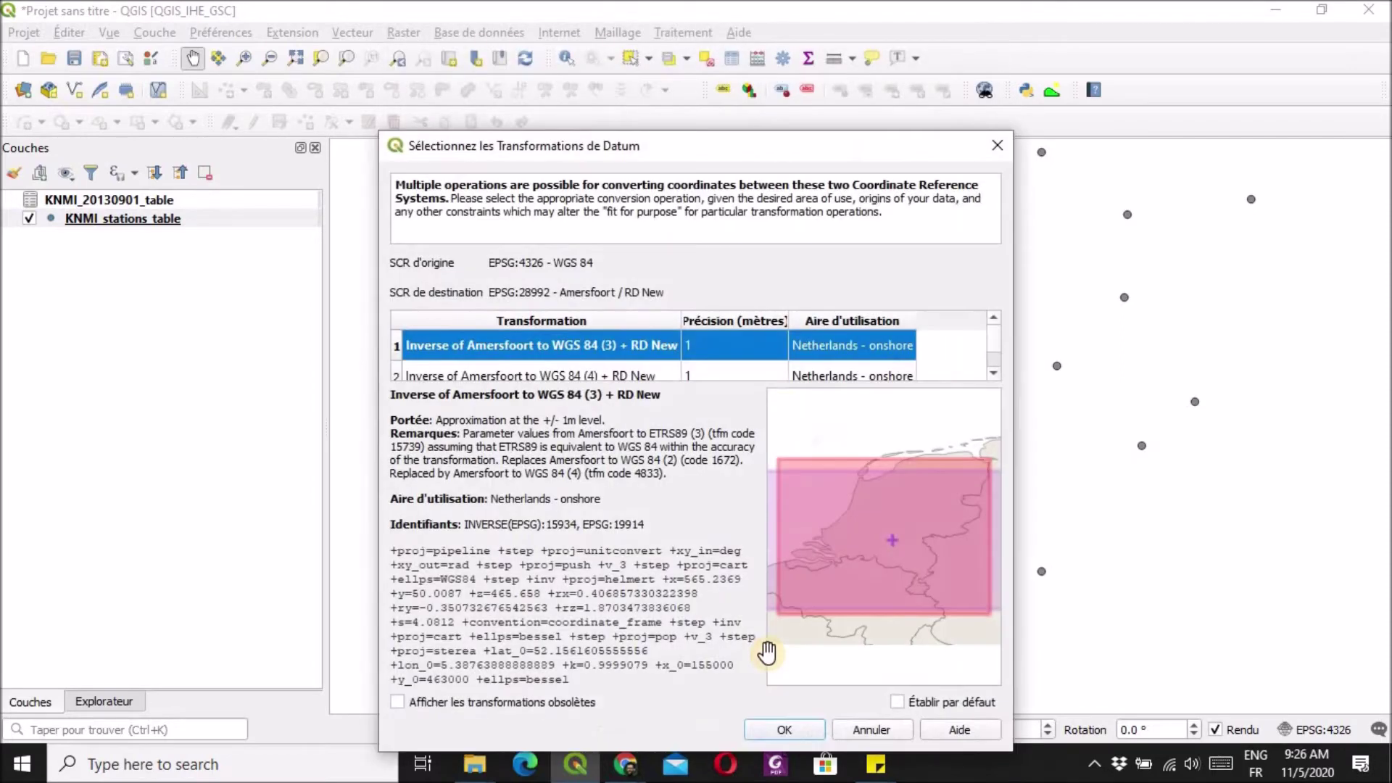
pyautogui.click(795, 726)
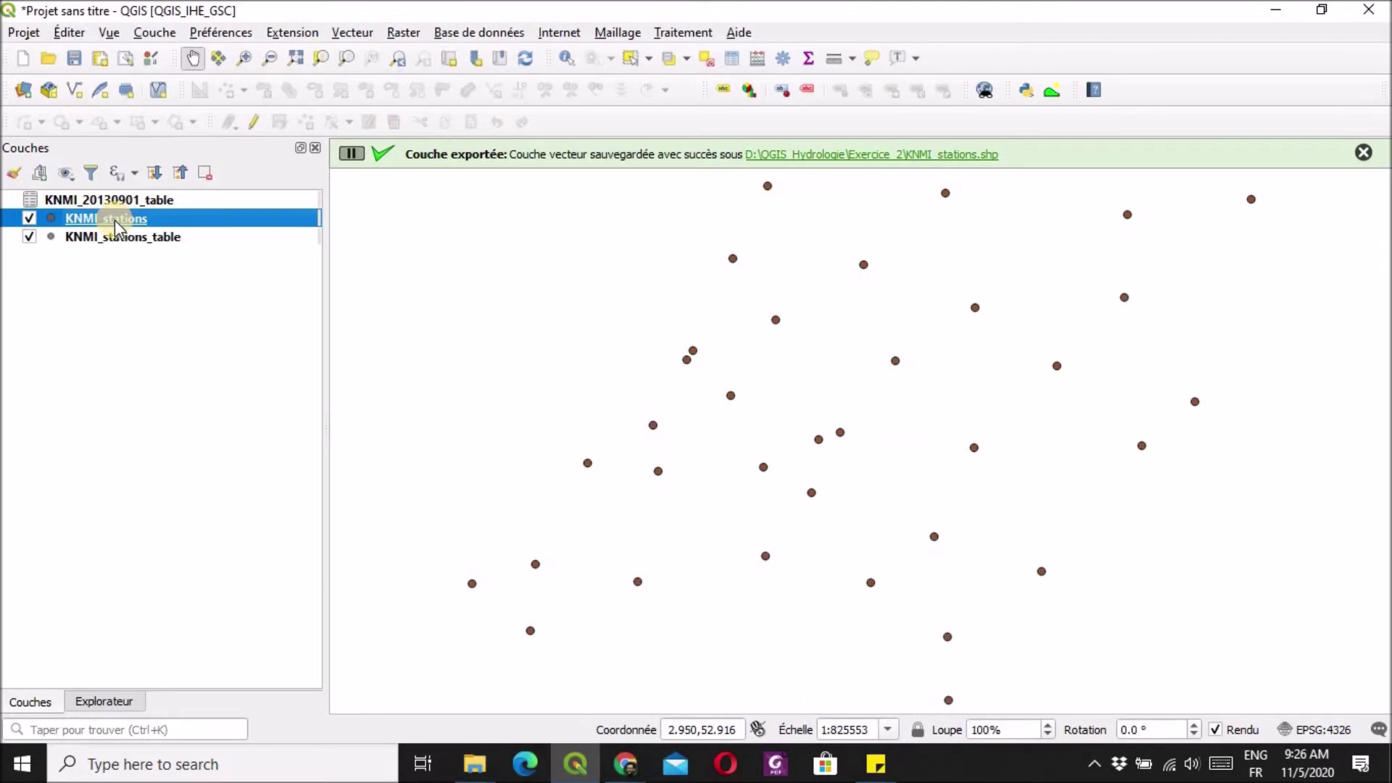
# - Hide and show the exported KNMI_stations layer to check its points on the map
pyautogui.click(115, 261)
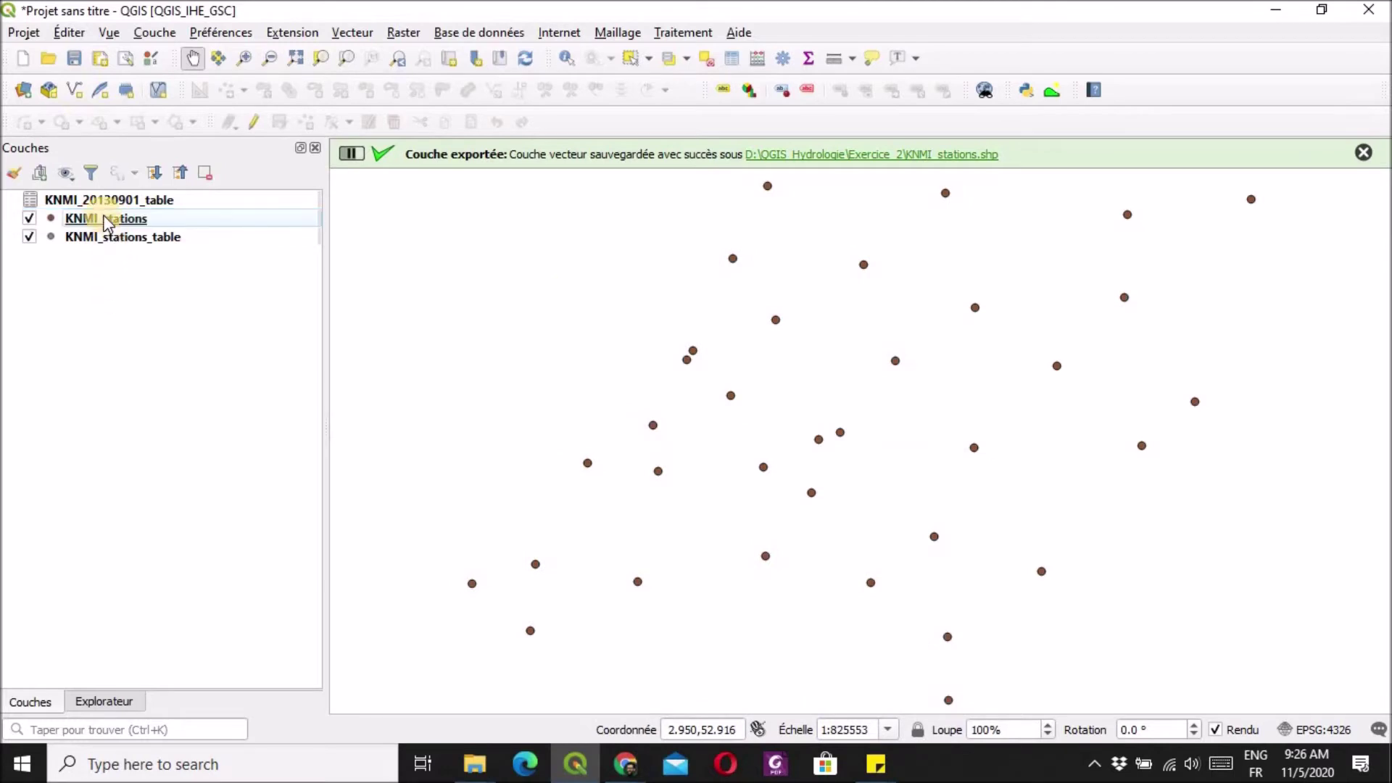
pyautogui.click(28, 219)
pyautogui.click(28, 219)
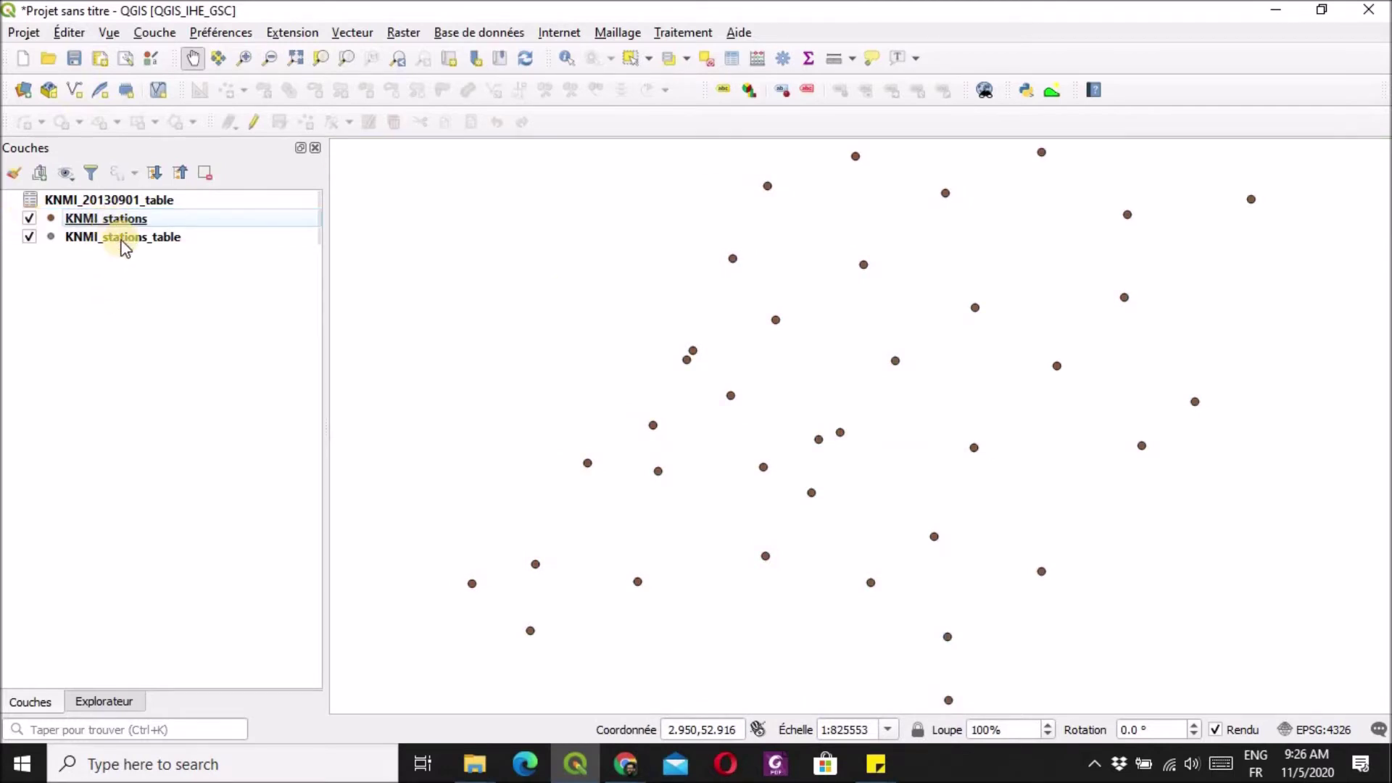
# - Remove the KNMI_stations_table layer from the project
pyautogui.click(134, 237)
pyautogui.rightClick(219, 234)
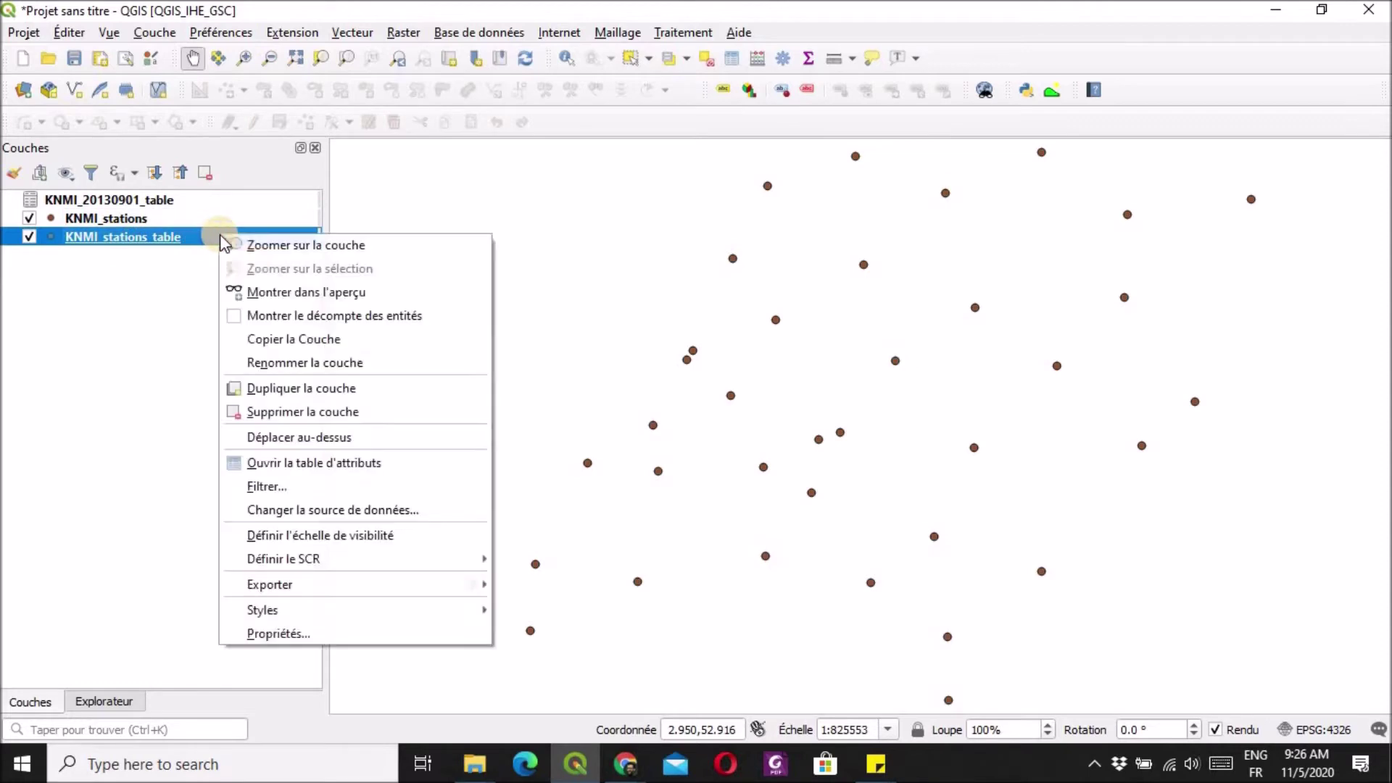
pyautogui.click(402, 410)
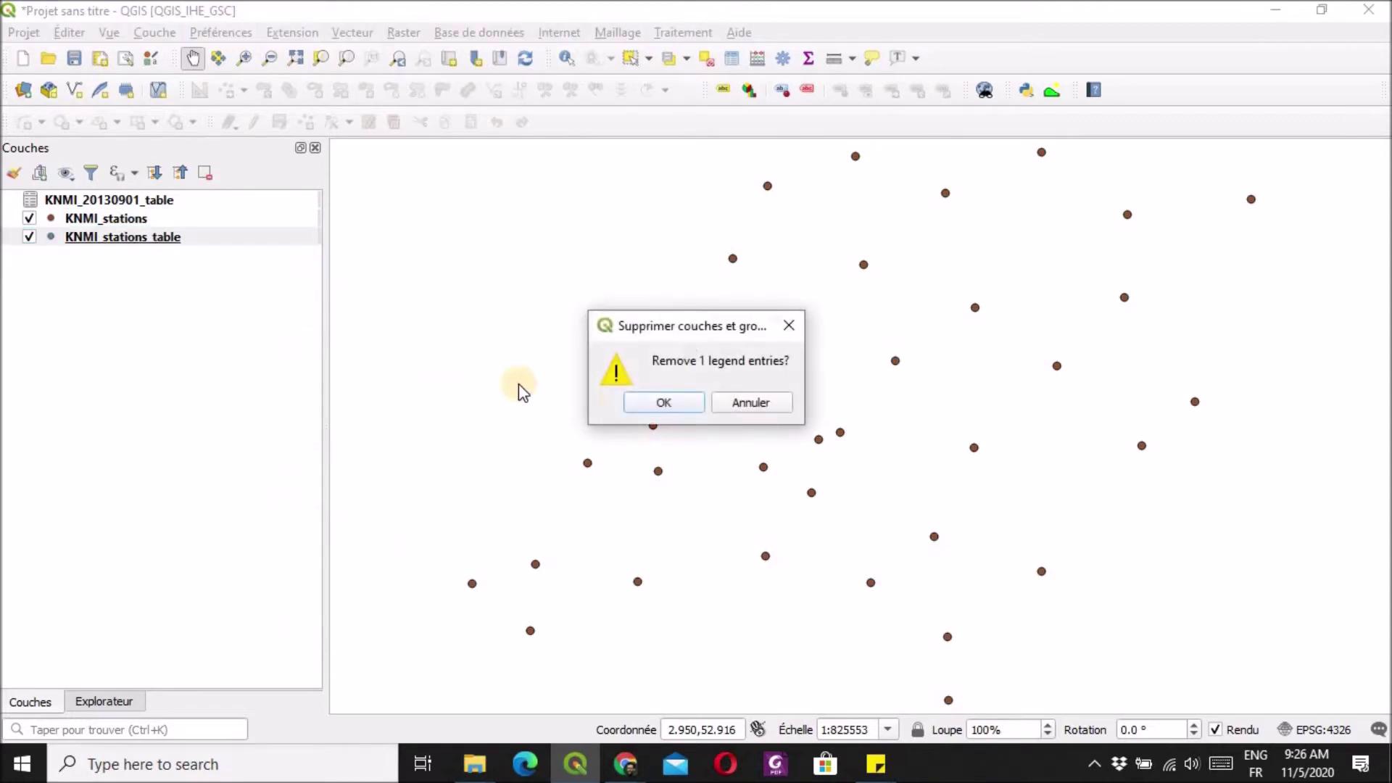
pyautogui.click(647, 406)
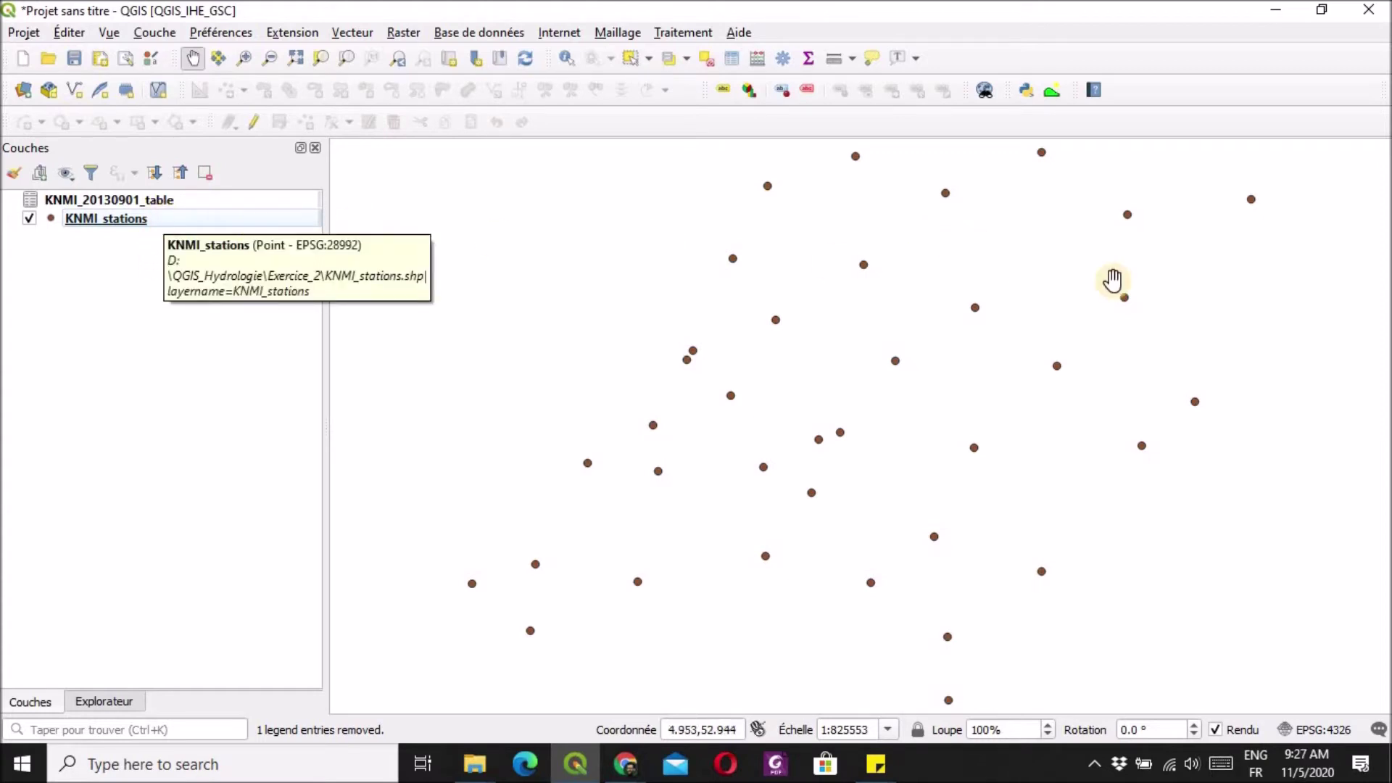
# - Set the project's reference system to Amersfoort / RD New, EPSG:28992
pyautogui.click(1318, 728)
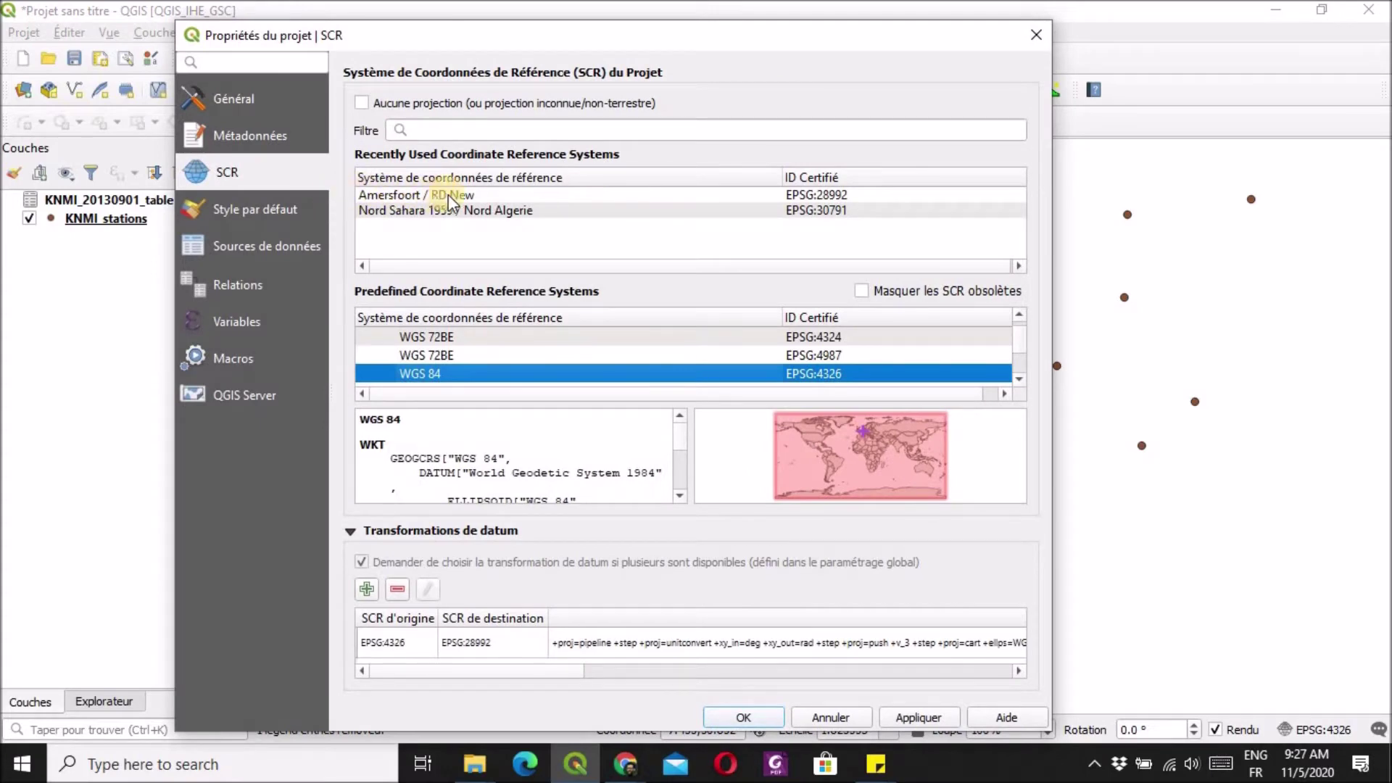
pyautogui.click(837, 196)
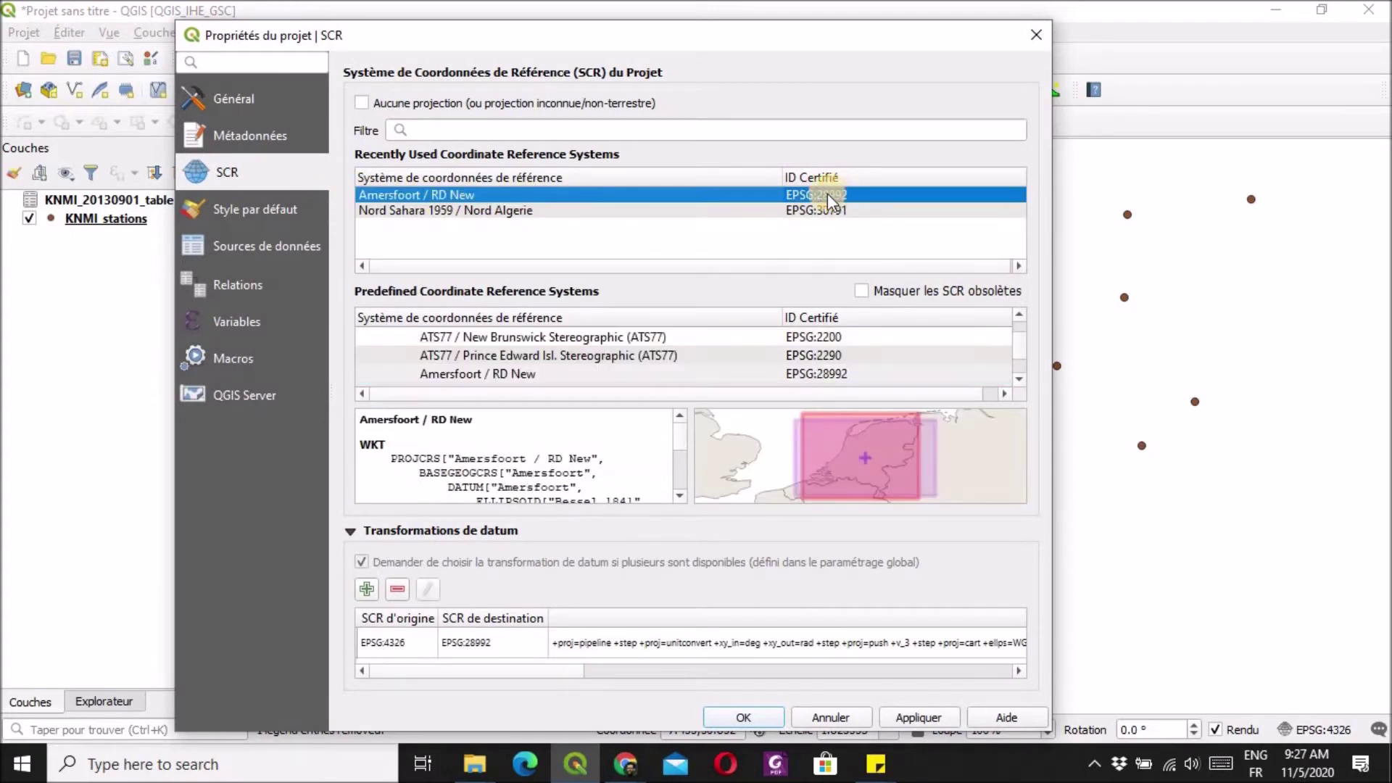
pyautogui.click(765, 719)
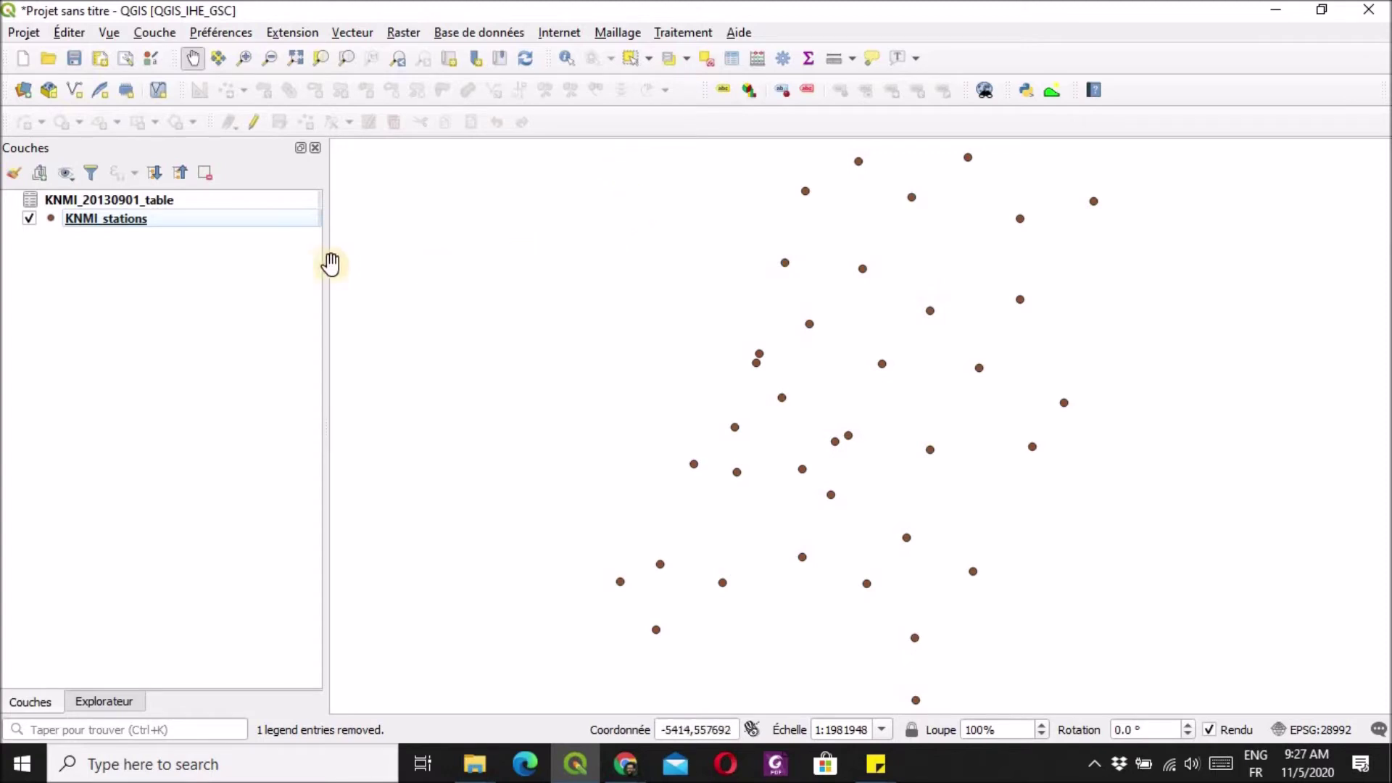
# - Add the OSM Standard basemap from QuickMapServices beneath the stations layer
pyautogui.click(555, 37)
pyautogui.moveTo(646, 78)
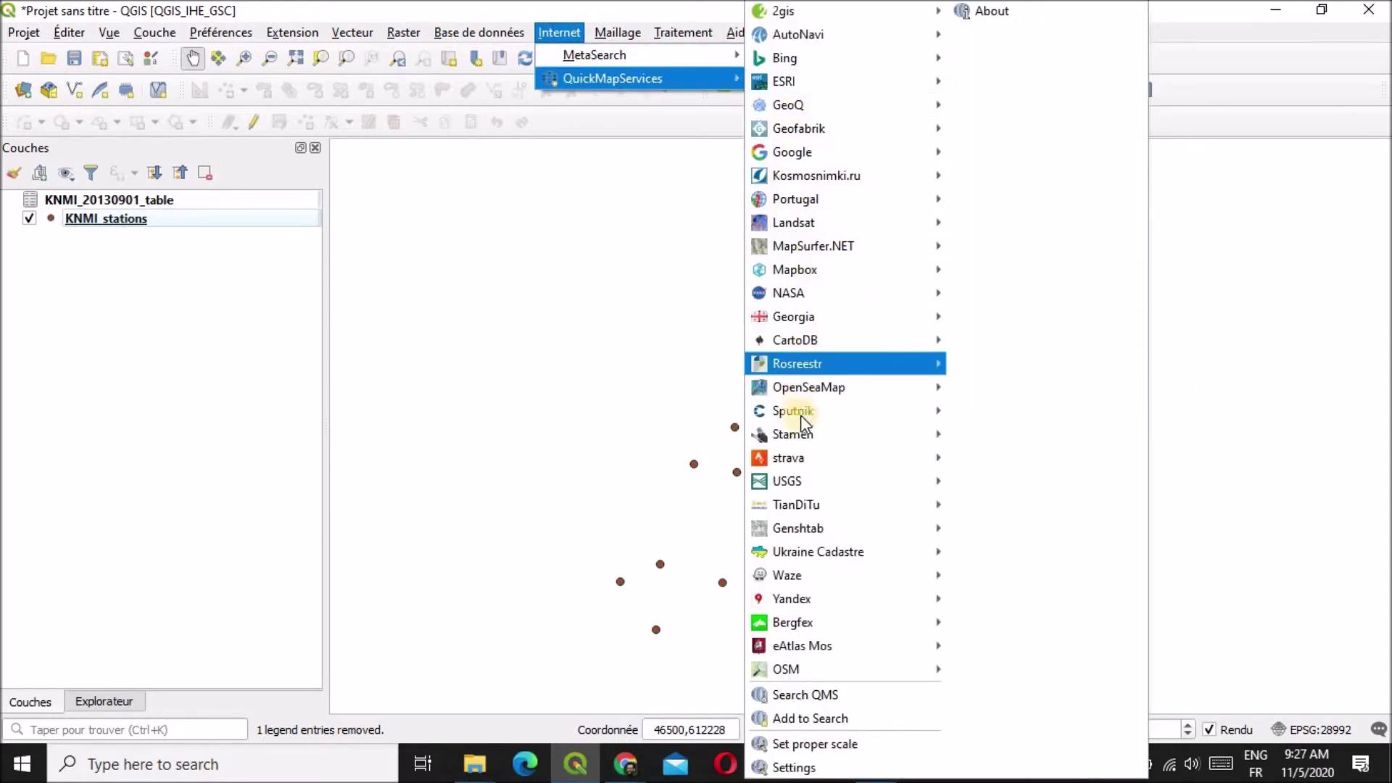
pyautogui.moveTo(869, 669)
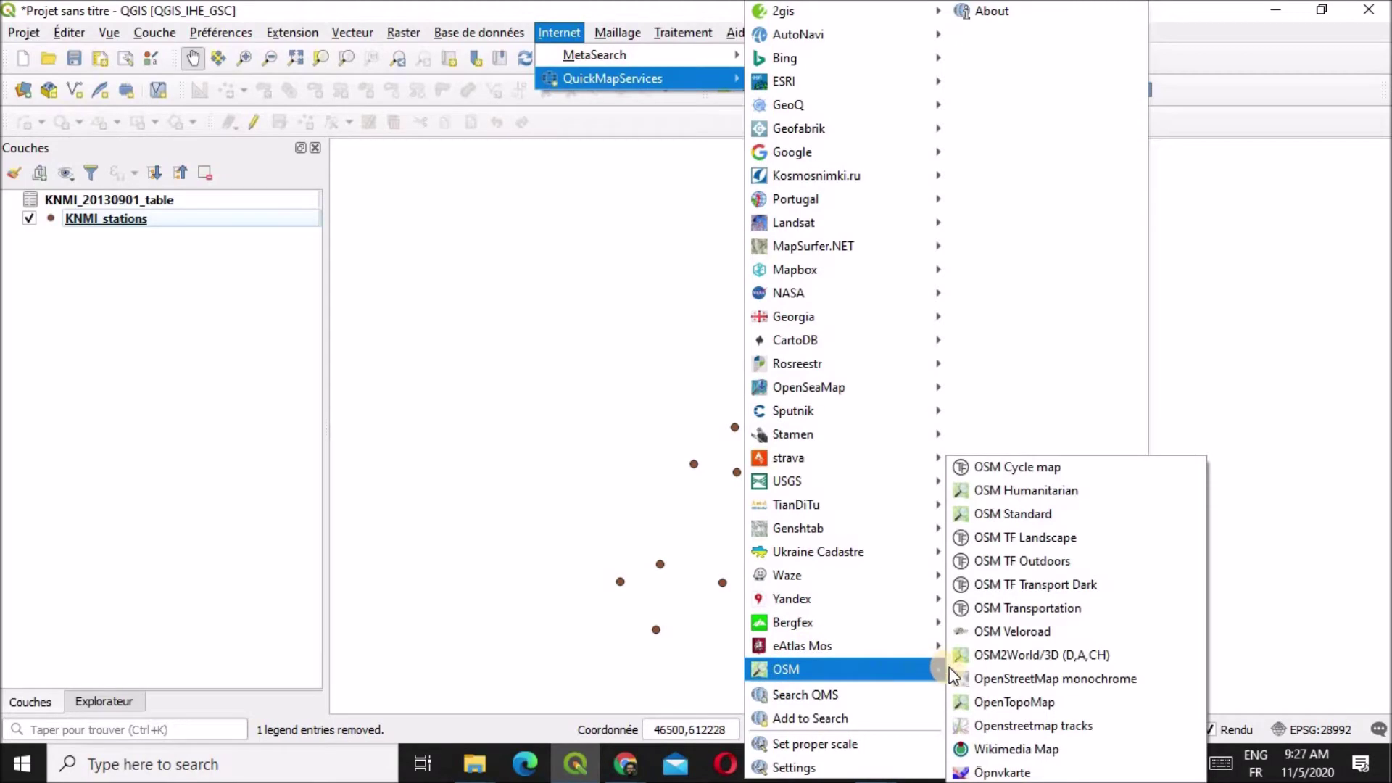
pyautogui.click(1080, 514)
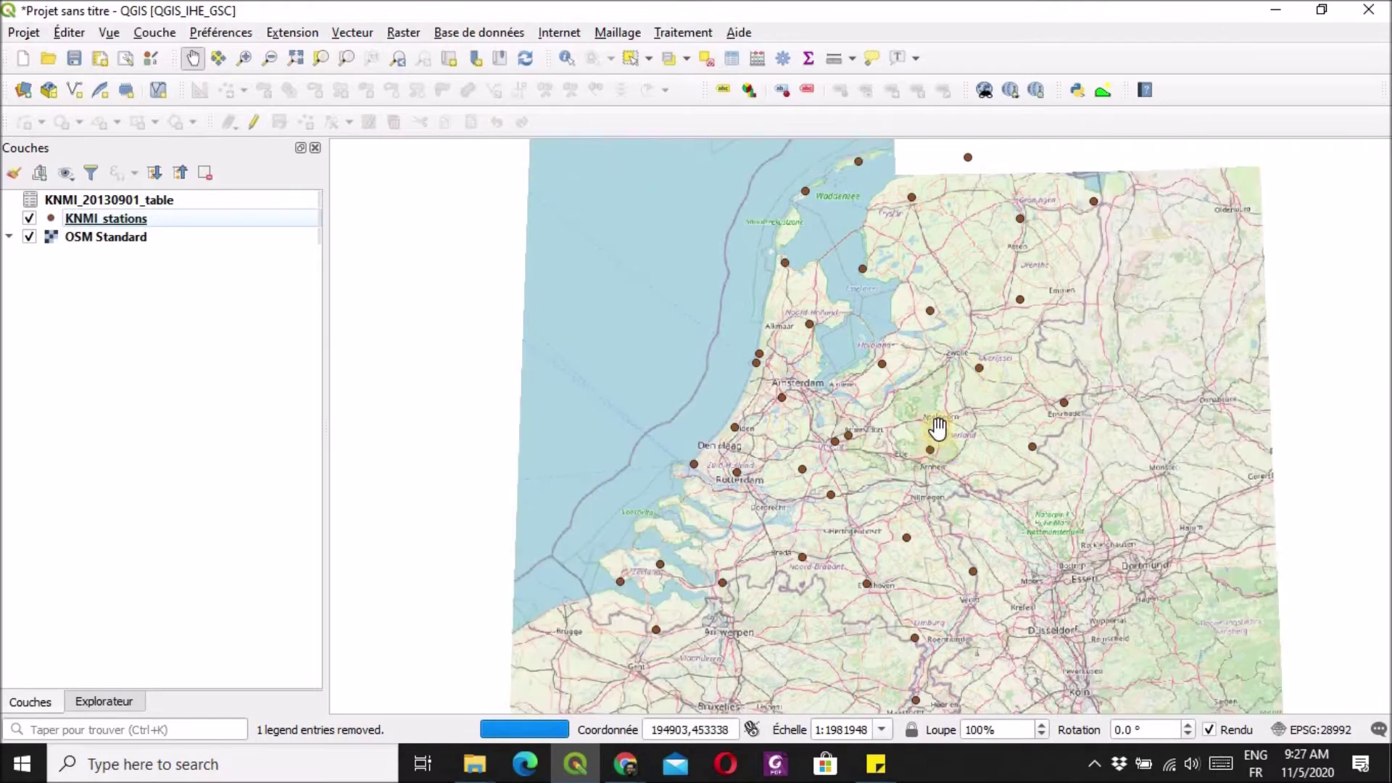
pyautogui.moveTo(976, 336); pyautogui.dragTo(889, 401)
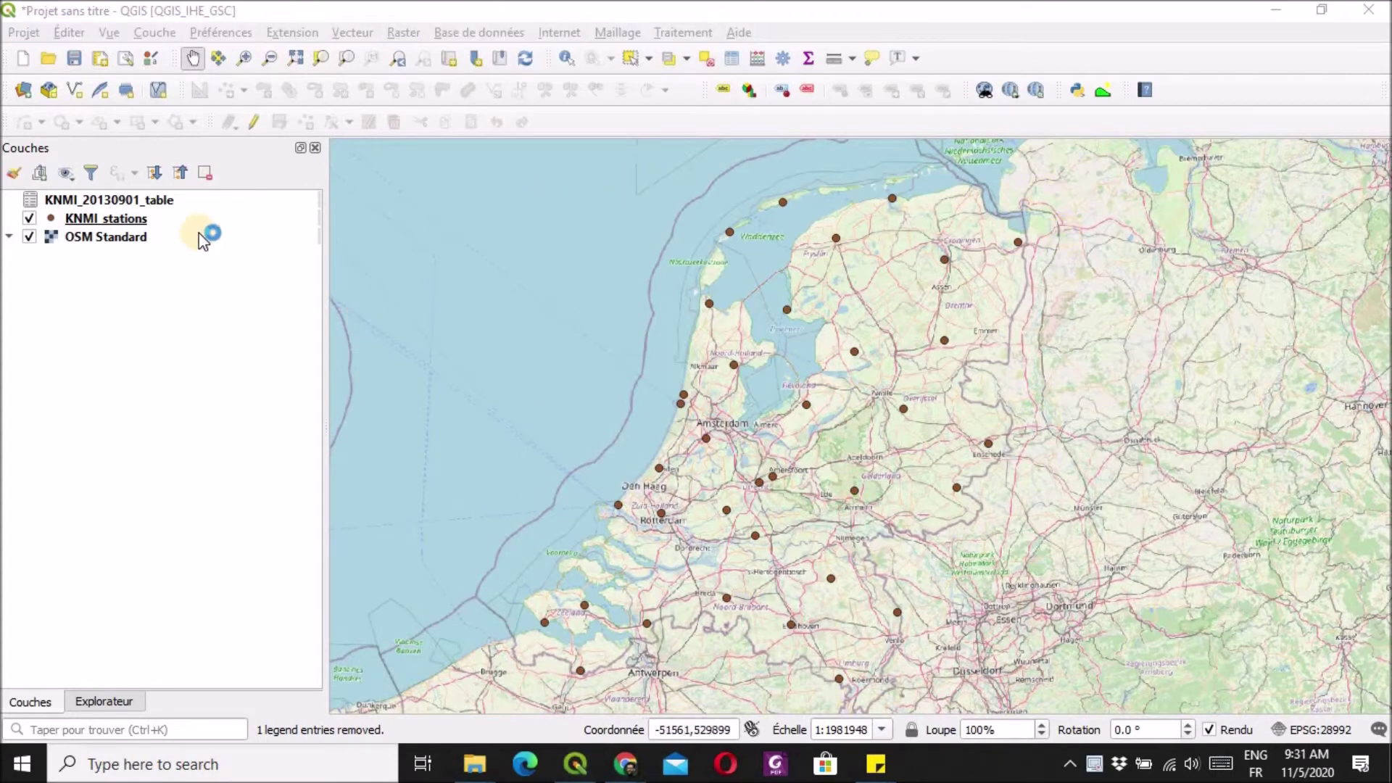
# - Start a join on the KNMI_stations layer with KNMI_20130901_table, using STN as both the join field and target field
pyautogui.doubleClick(116, 221)
pyautogui.click(120, 221)
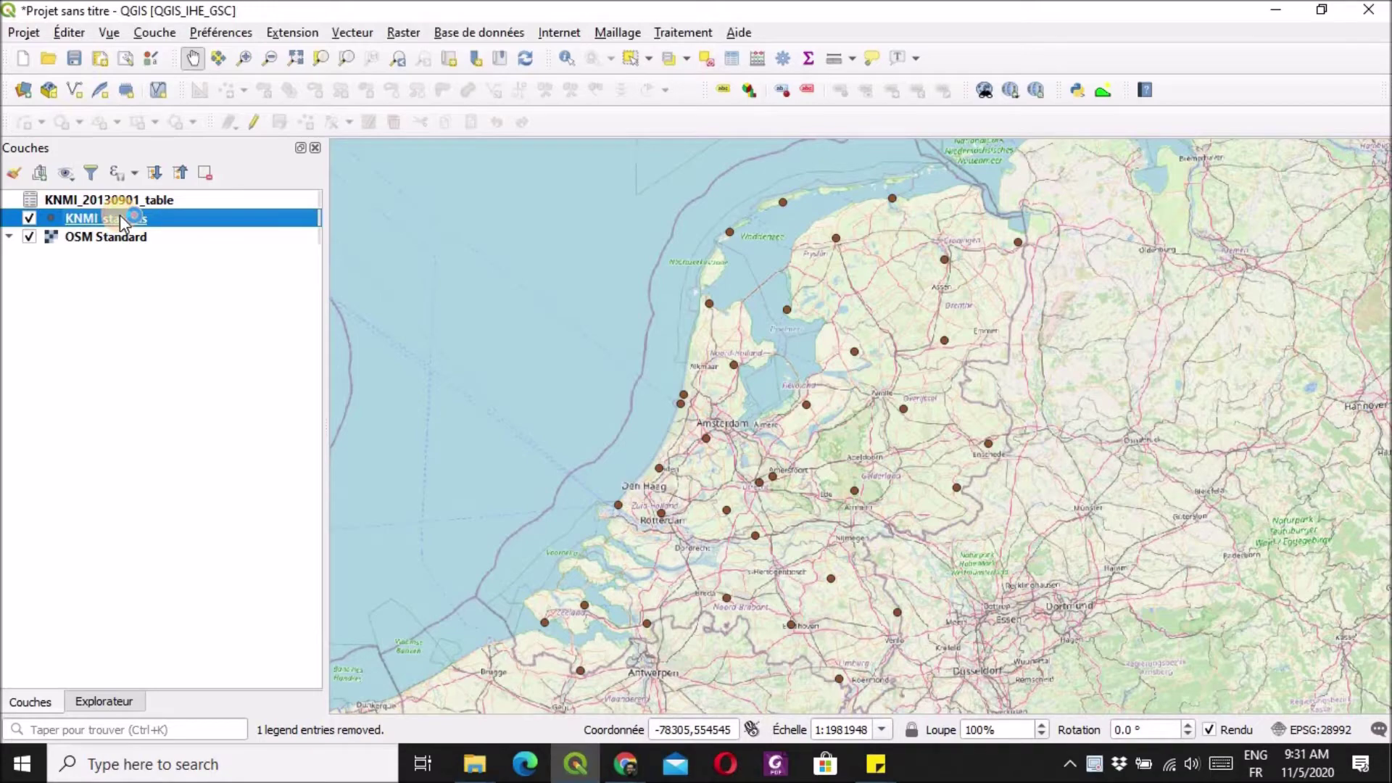
pyautogui.rightClick(198, 217)
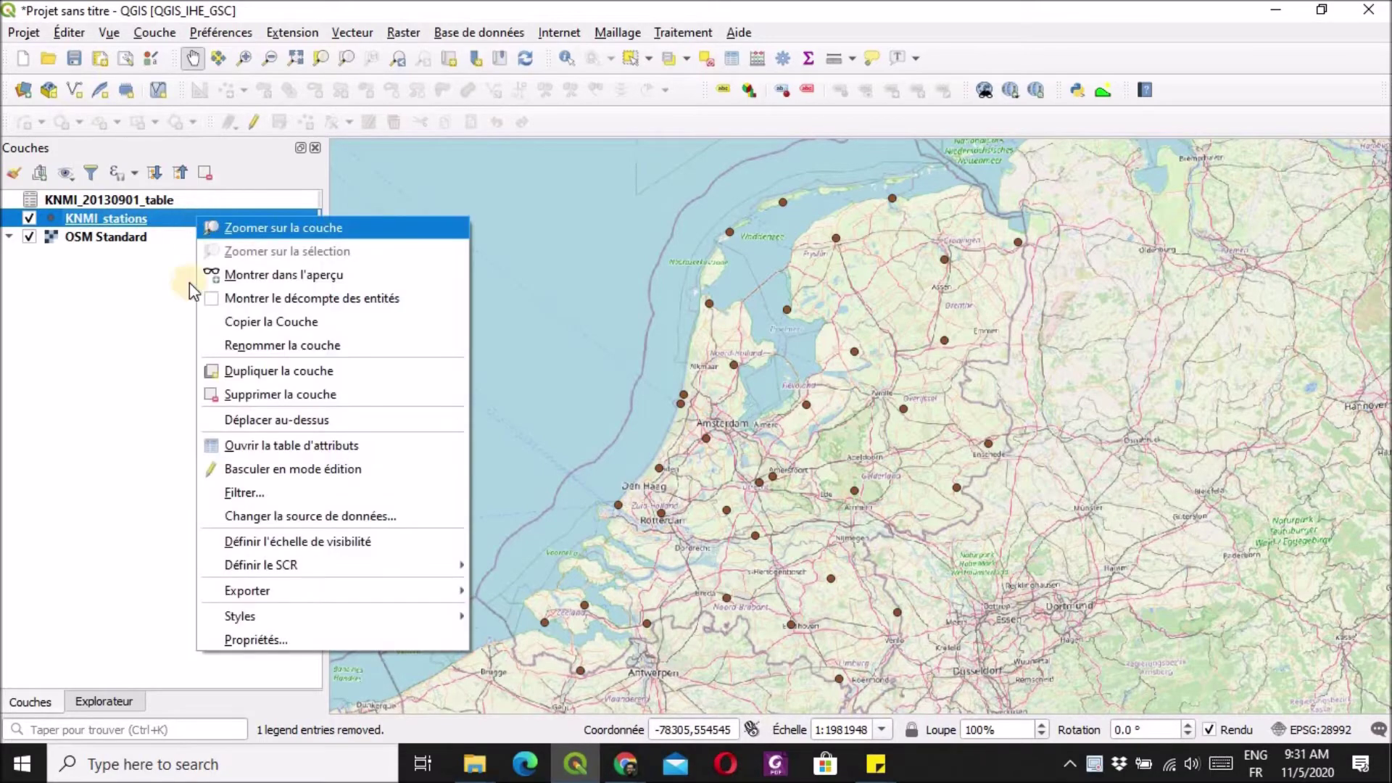
pyautogui.click(281, 639)
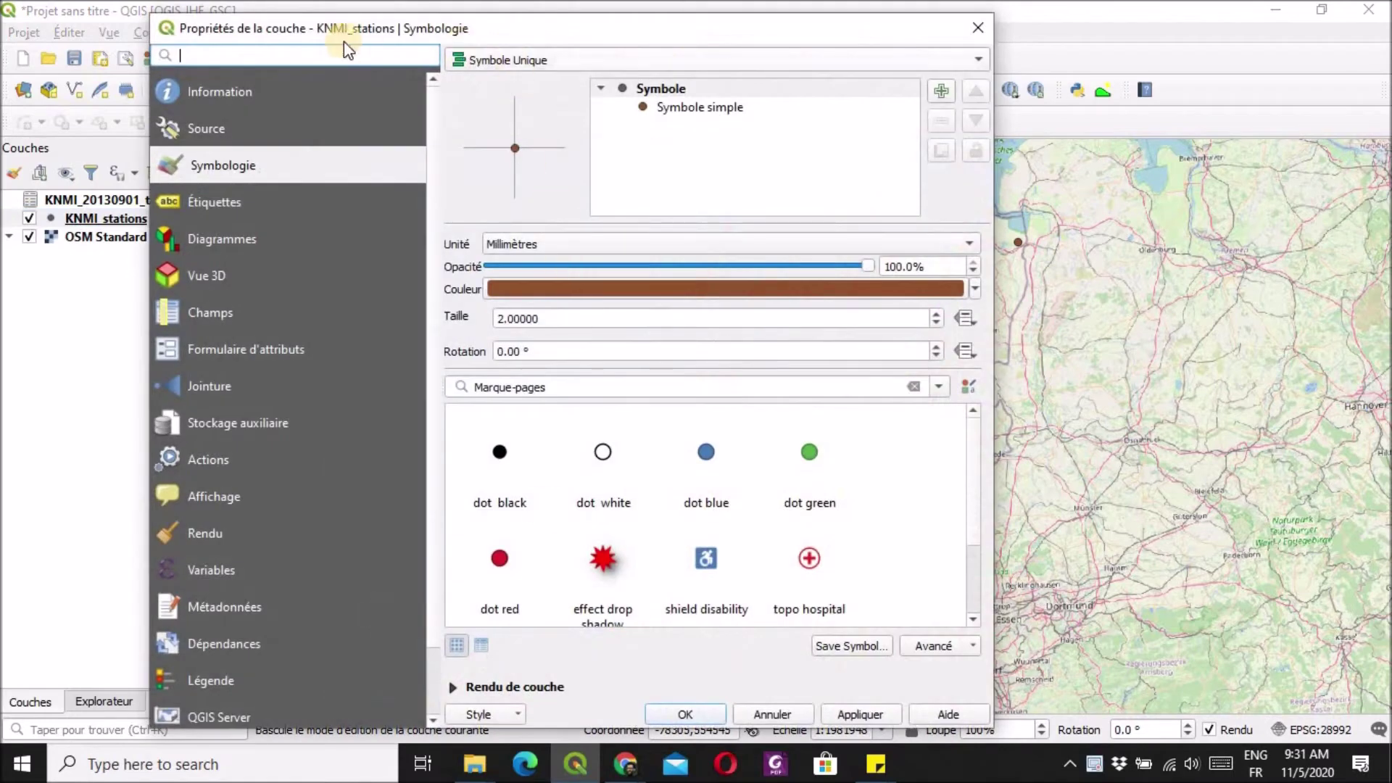
pyautogui.moveTo(345, 81); pyautogui.dragTo(363, 42)
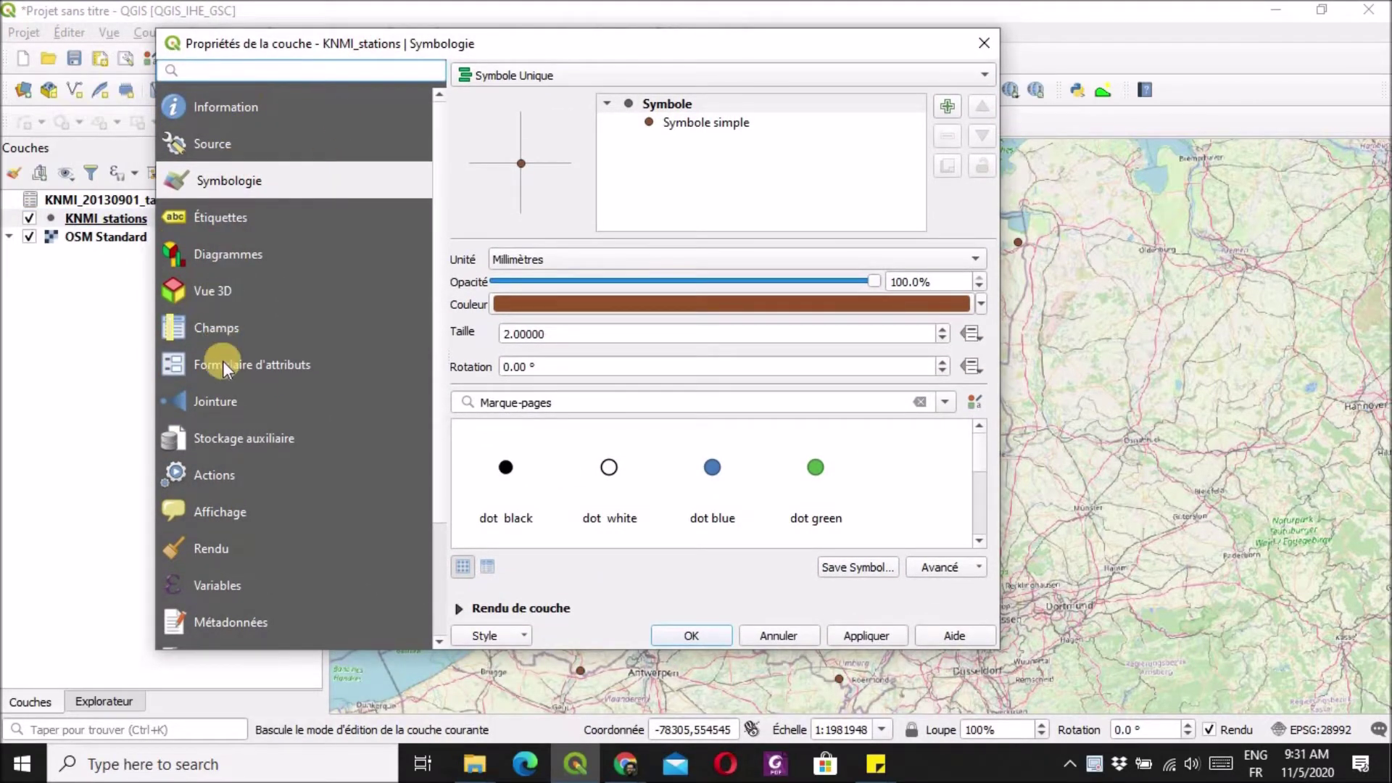
pyautogui.click(305, 408)
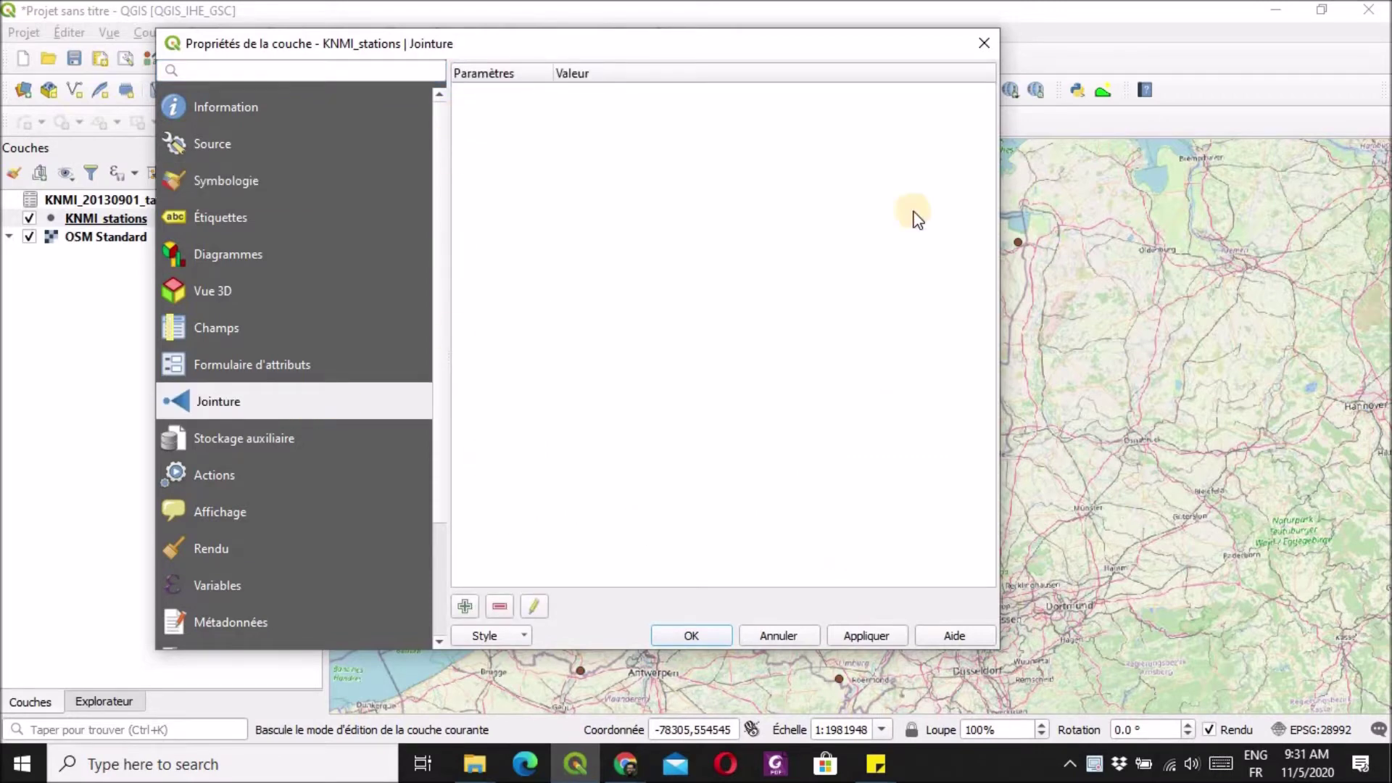
pyautogui.click(469, 605)
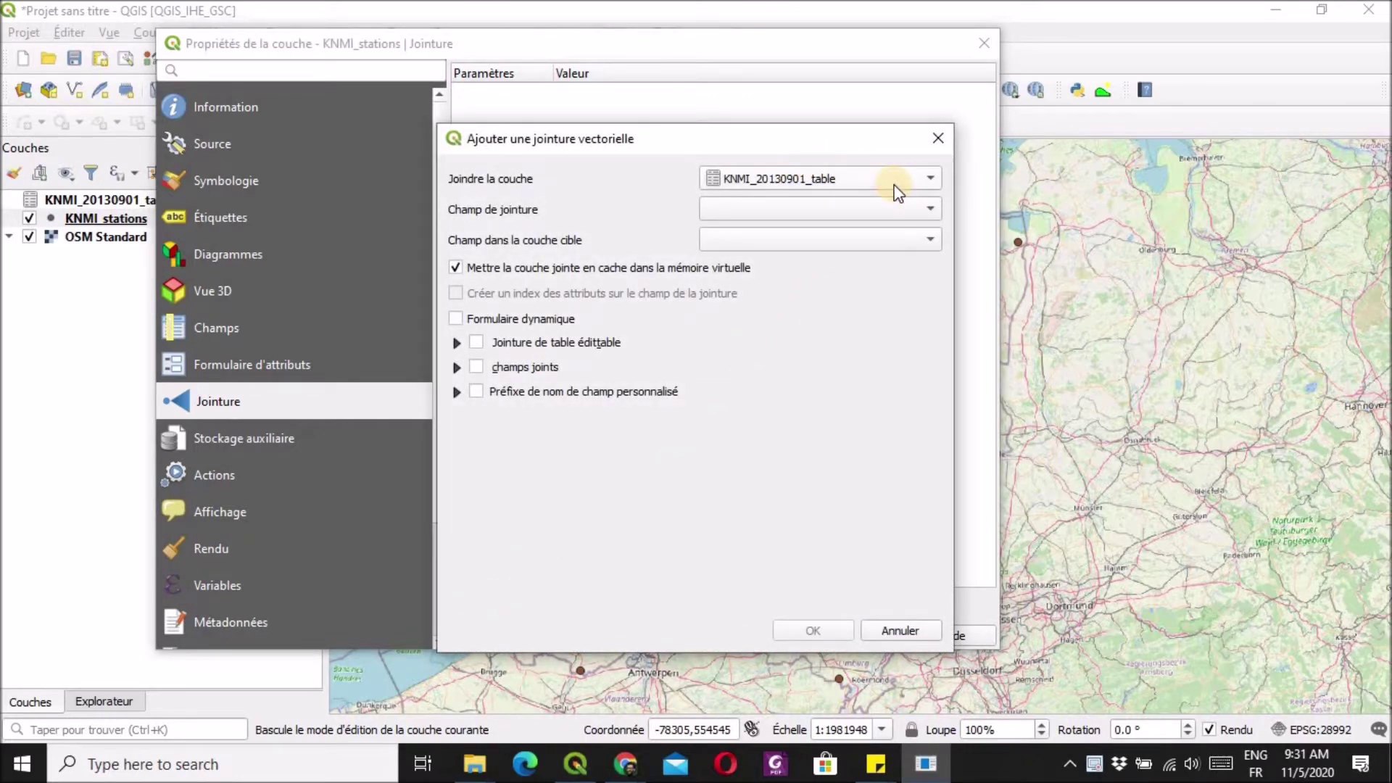
pyautogui.click(922, 208)
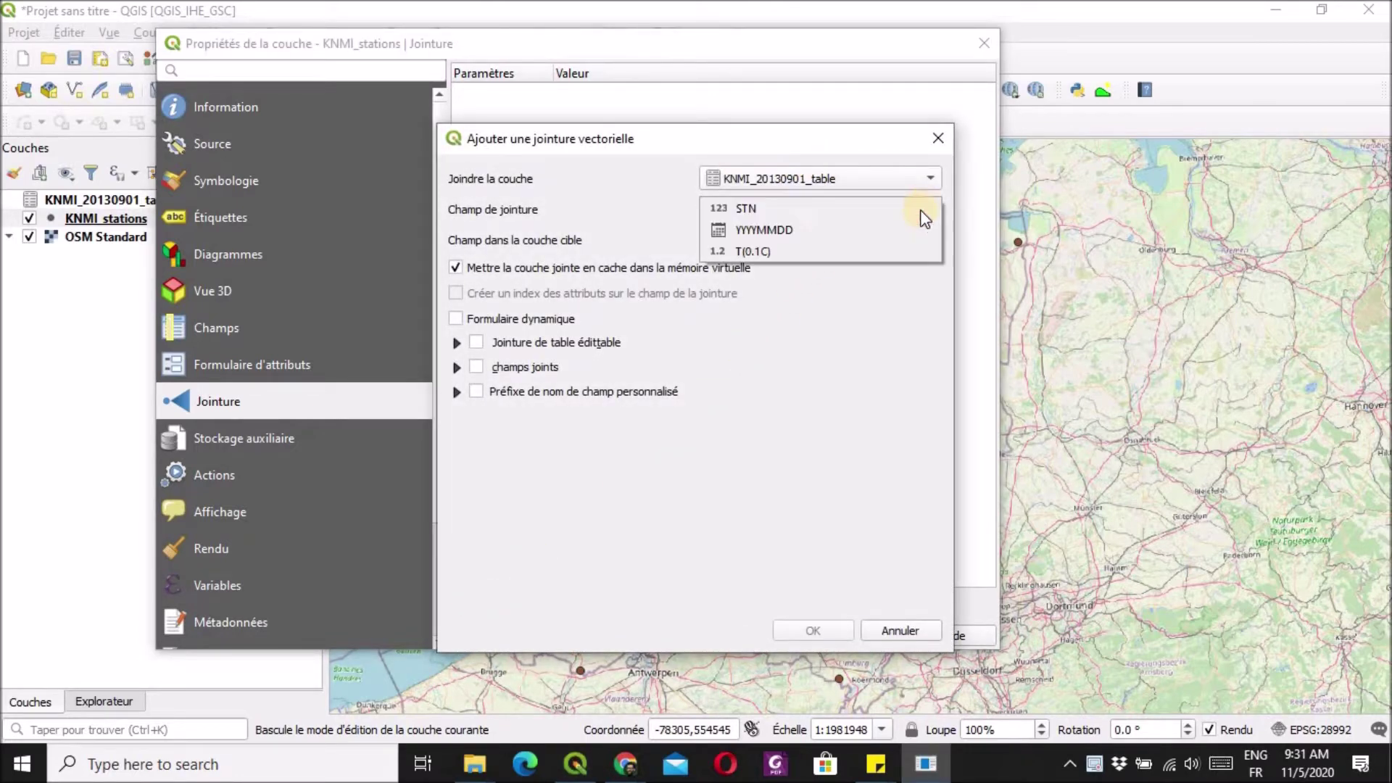
pyautogui.click(773, 210)
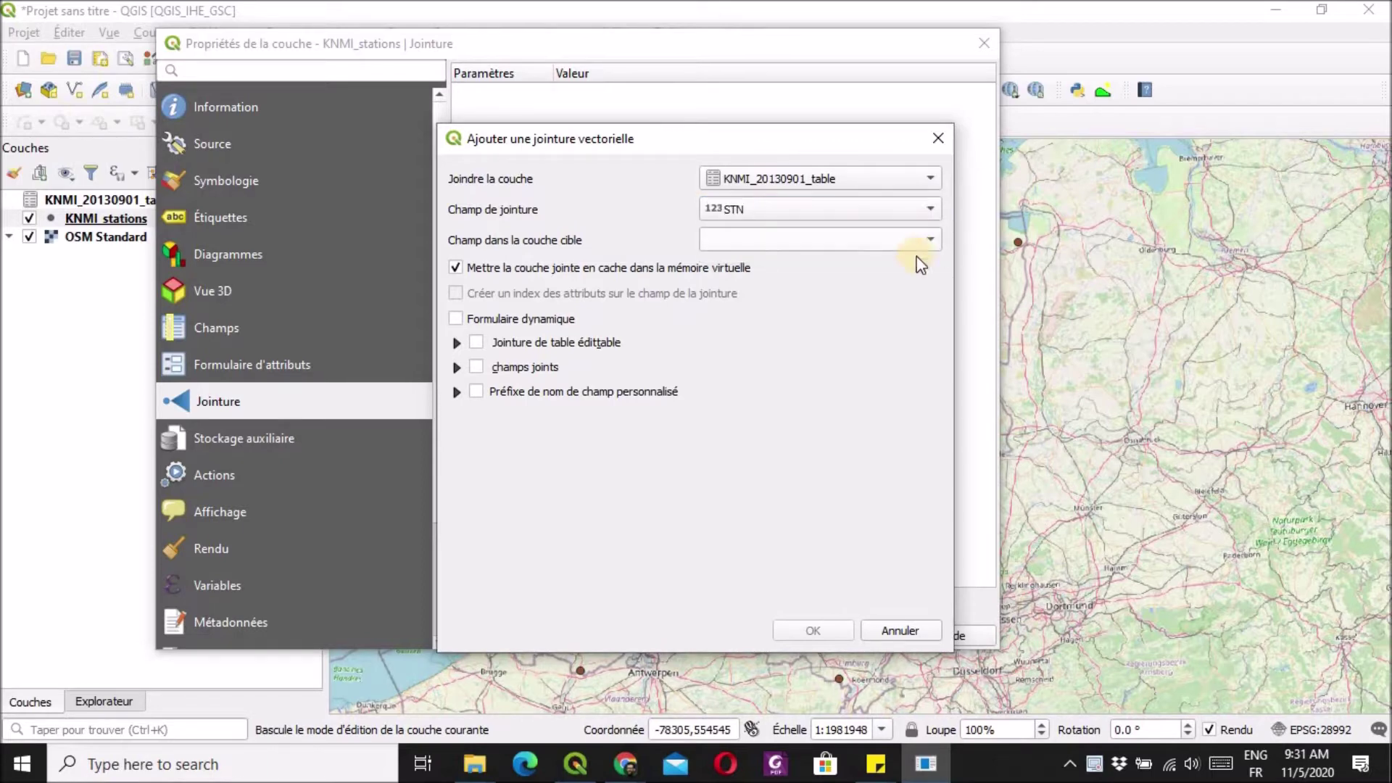
pyautogui.click(898, 238)
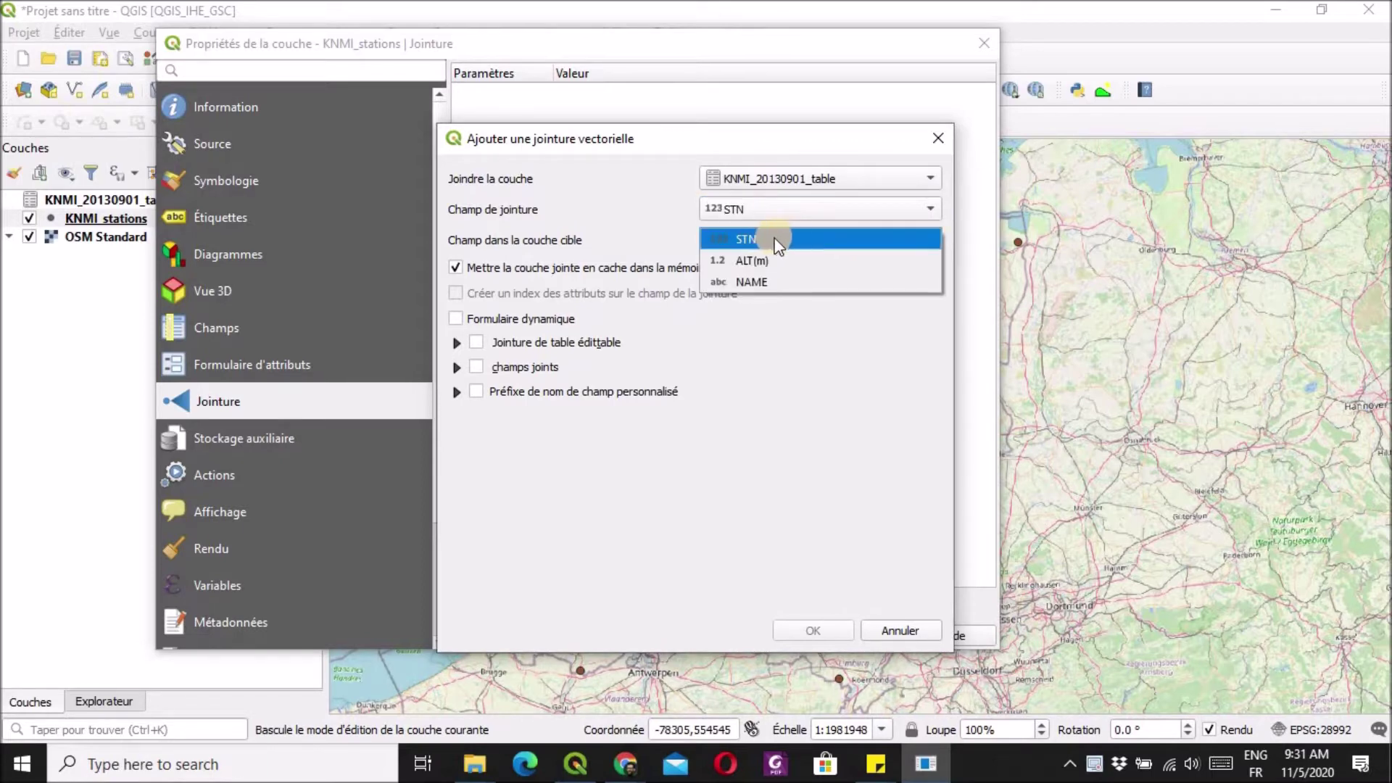
pyautogui.click(774, 240)
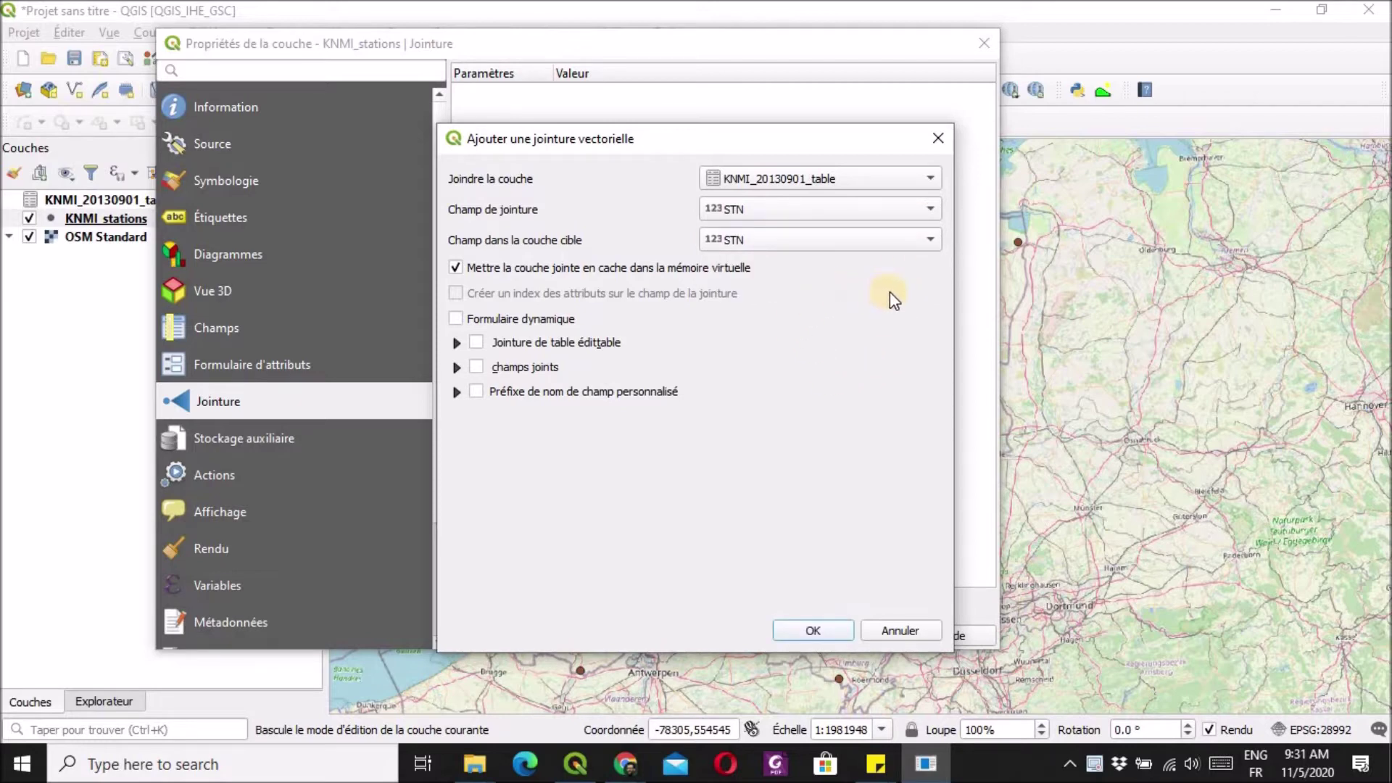
# - Restrict the joined fields to T(0.1C) only
pyautogui.click(455, 342)
pyautogui.click(455, 436)
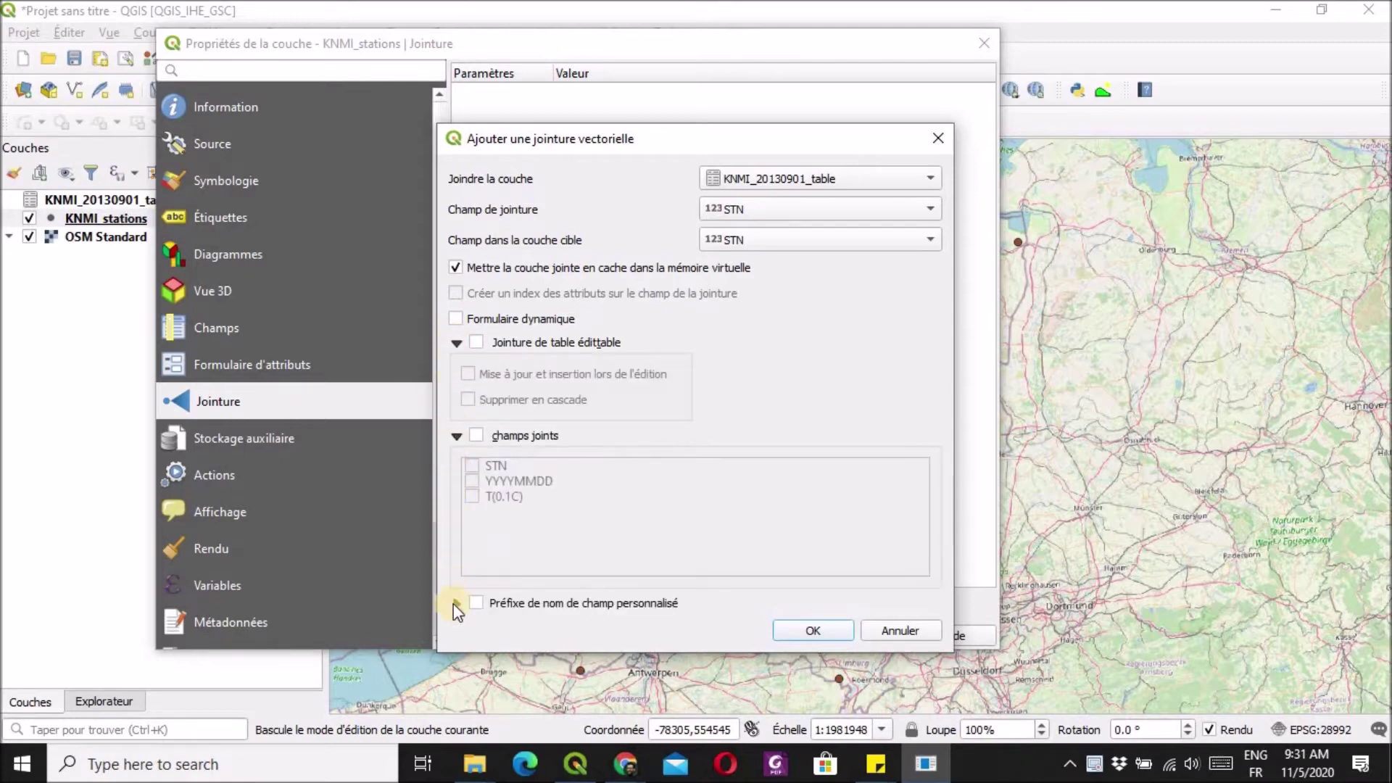
pyautogui.click(454, 603)
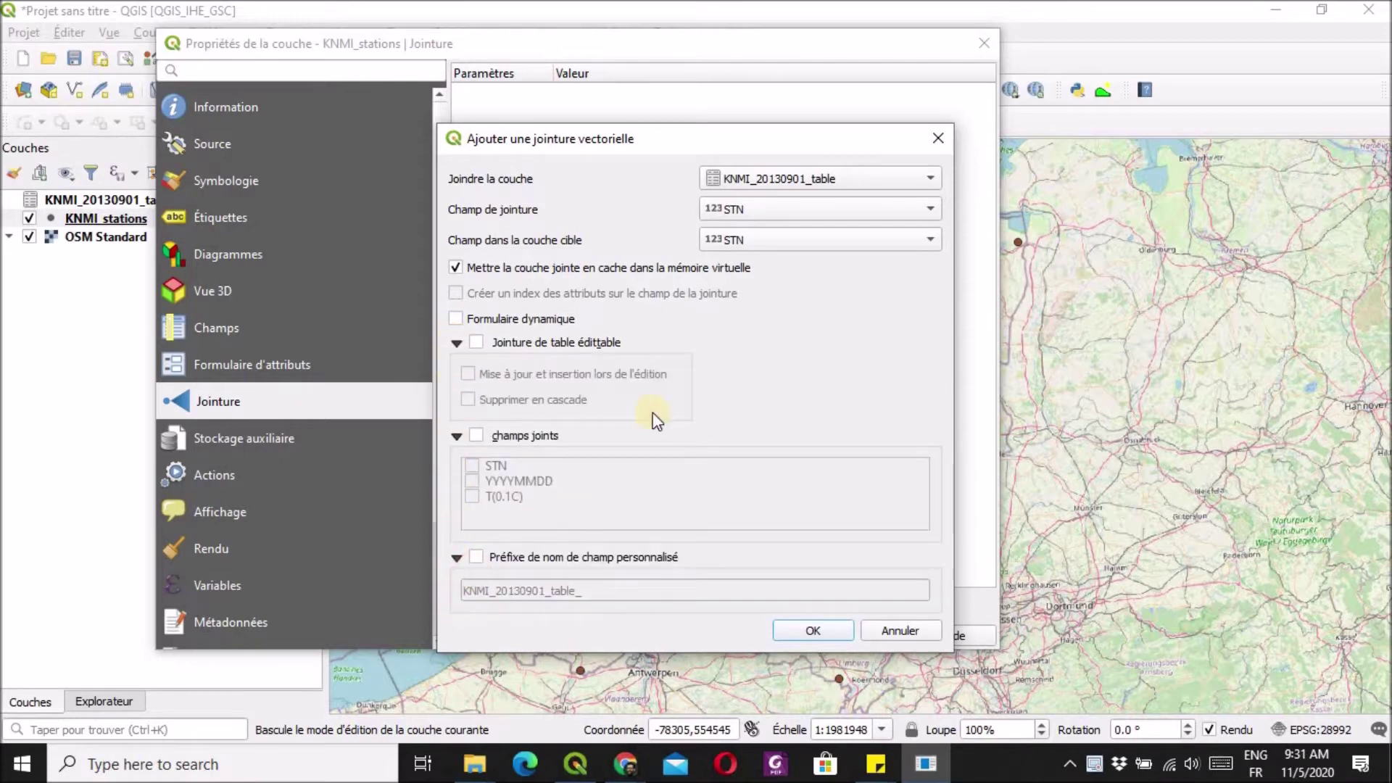
pyautogui.click(477, 435)
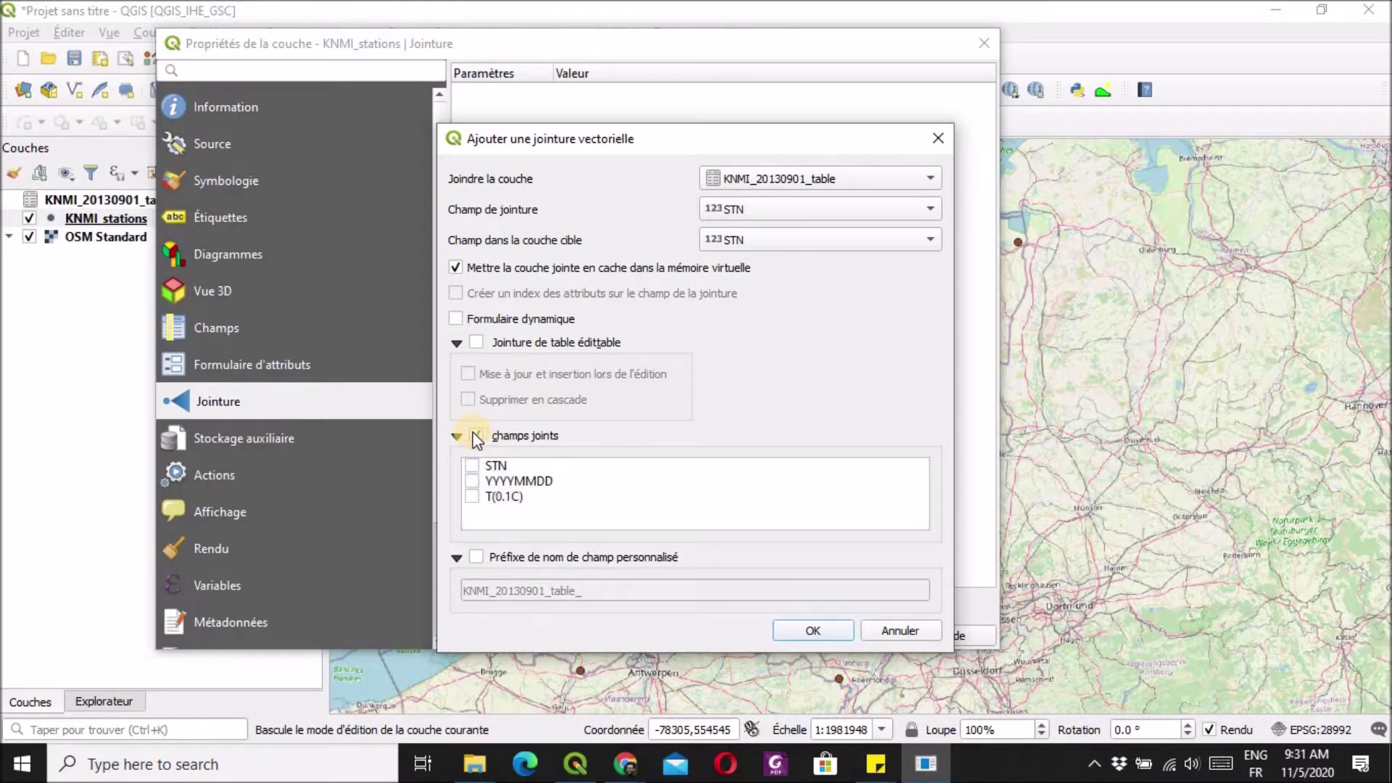
pyautogui.click(476, 497)
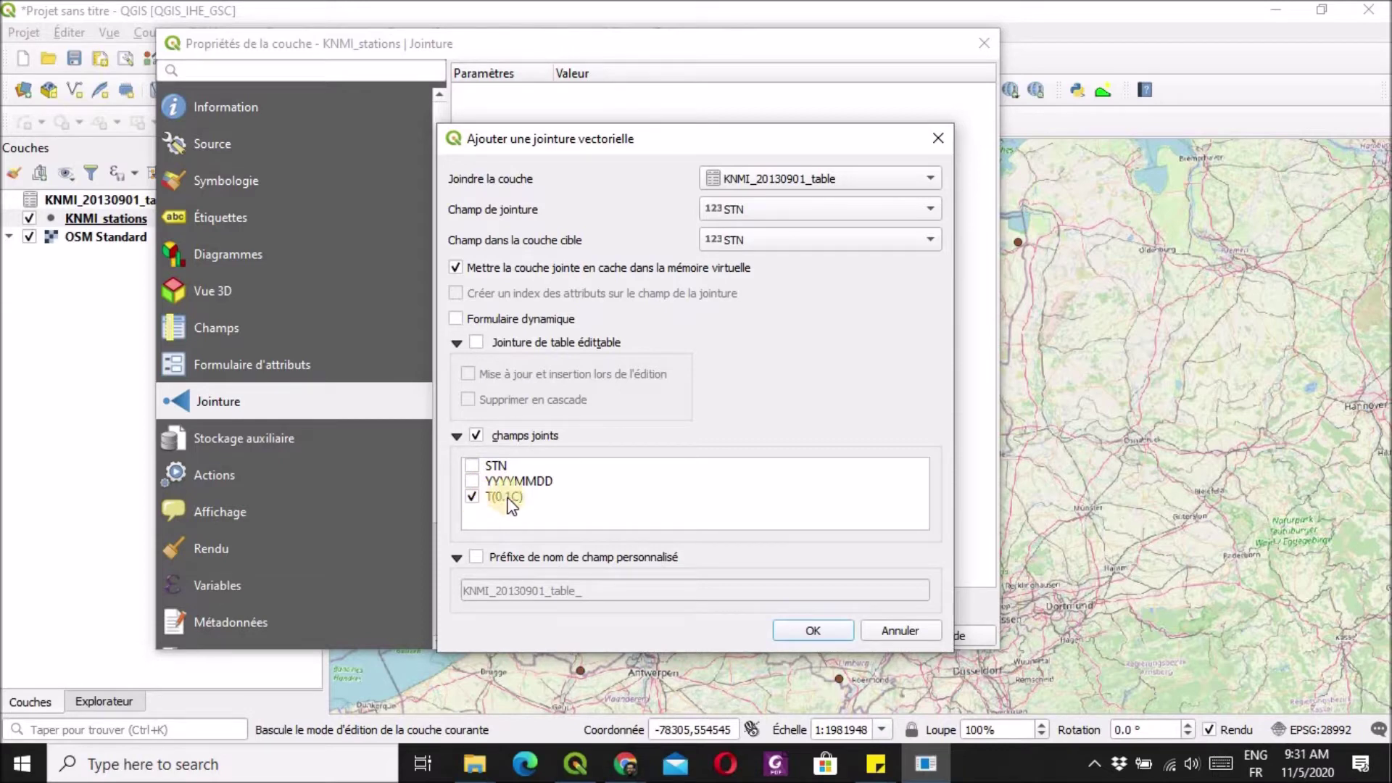
# - Set the custom field name prefix to temp_, create the join, check its parameters and apply it to the layer
pyautogui.click(476, 557)
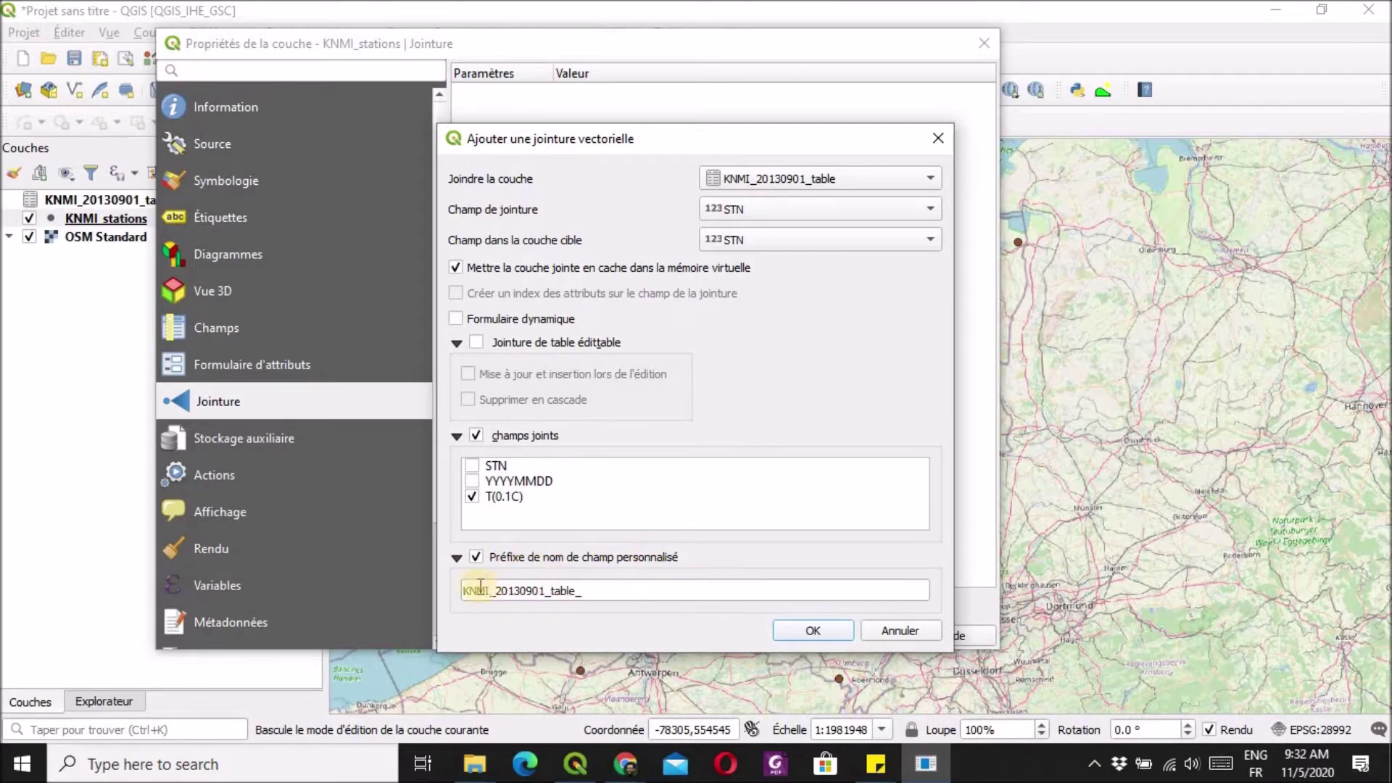
pyautogui.click(599, 588)
pyautogui.moveTo(599, 588); pyautogui.dragTo(459, 593)
pyautogui.write('temp_')
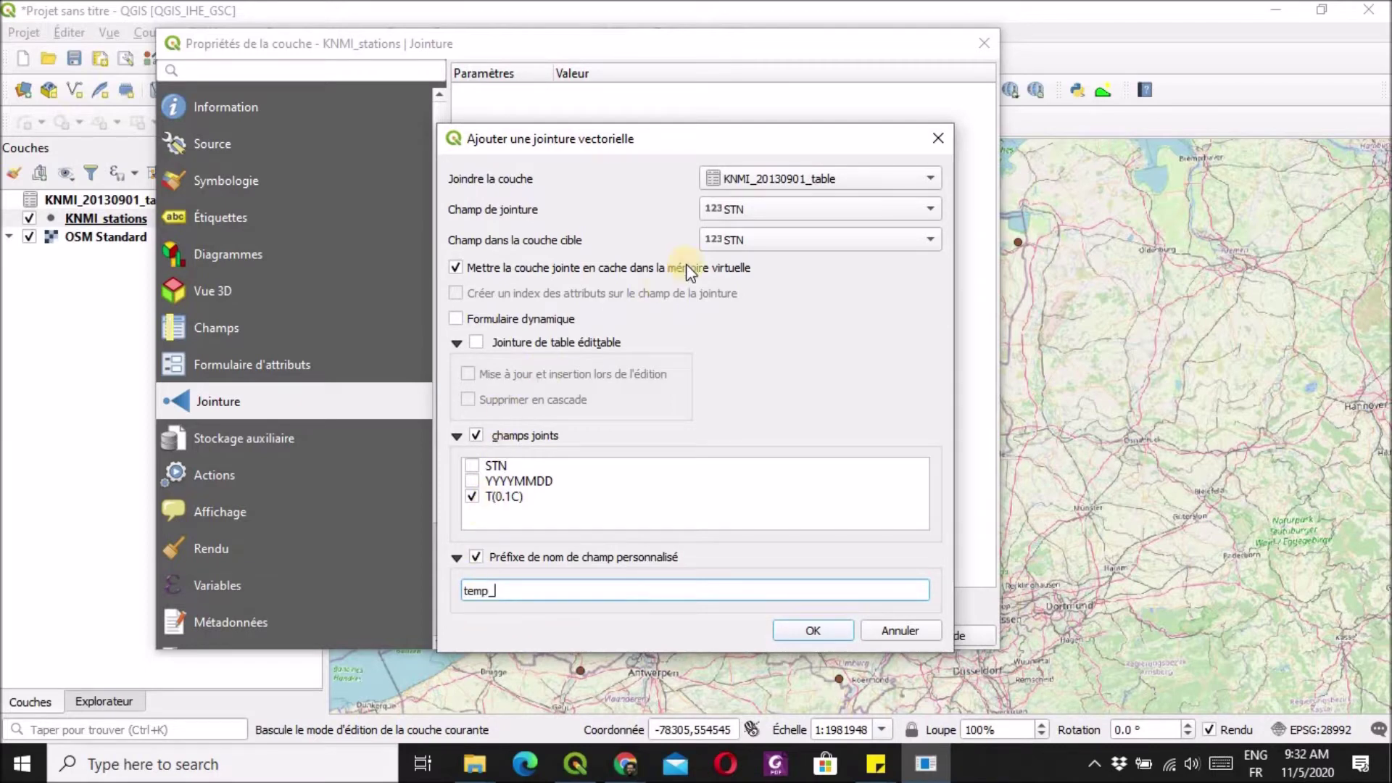
pyautogui.click(812, 631)
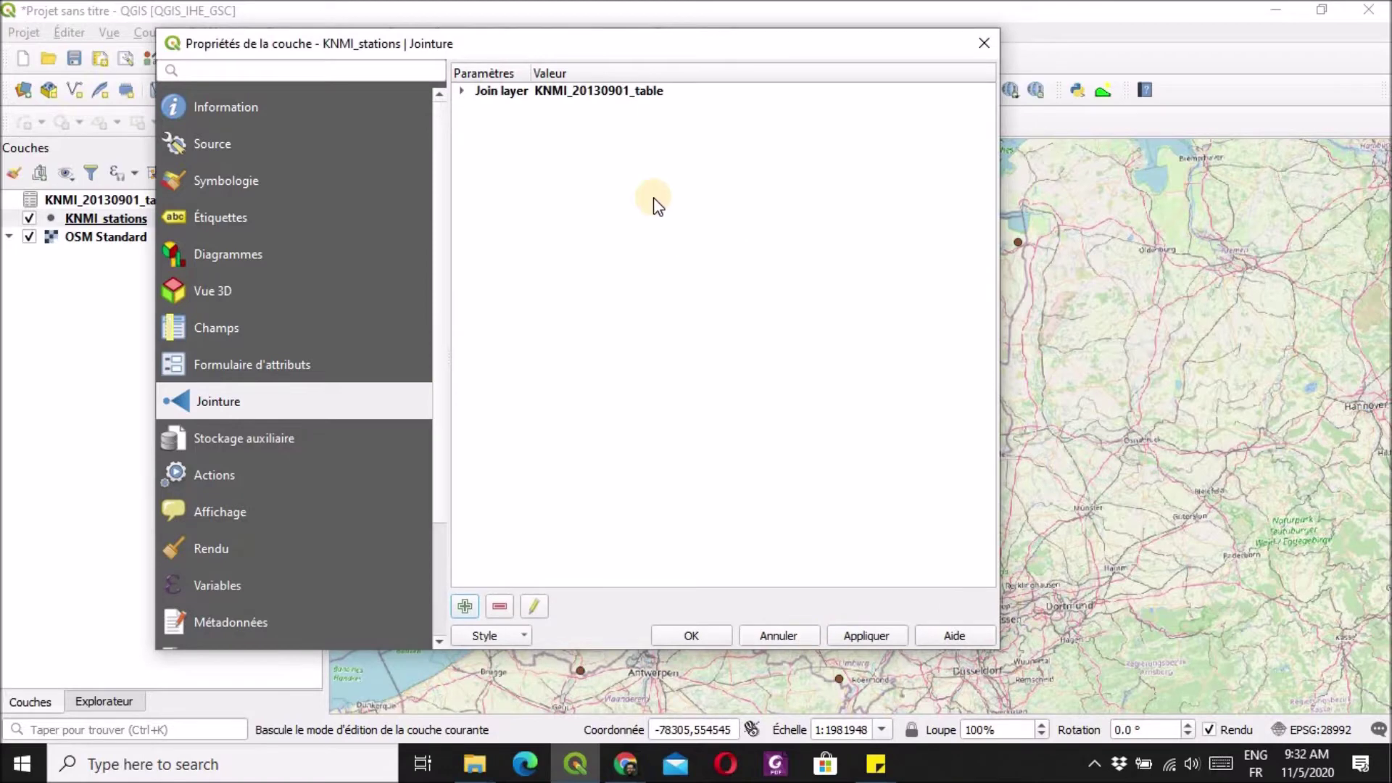
pyautogui.click(463, 90)
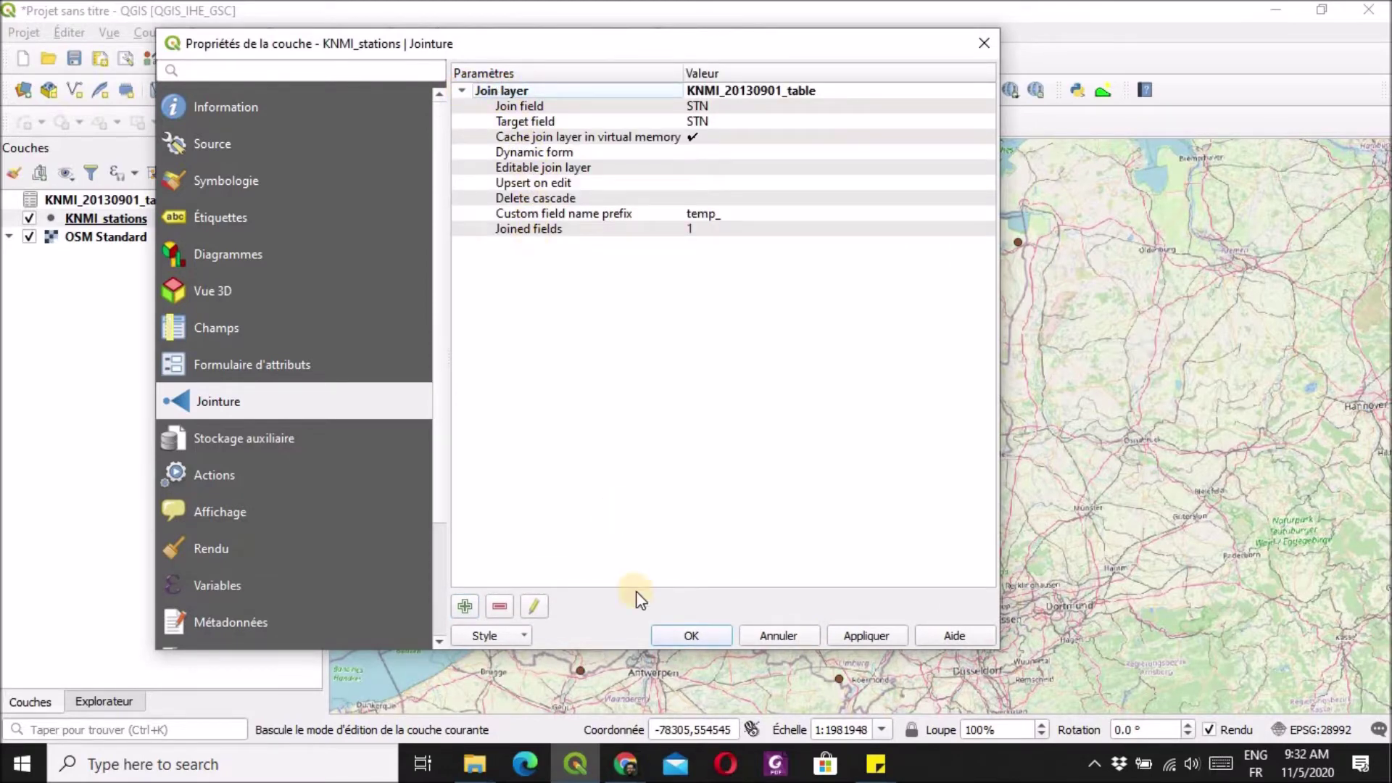
pyautogui.click(702, 636)
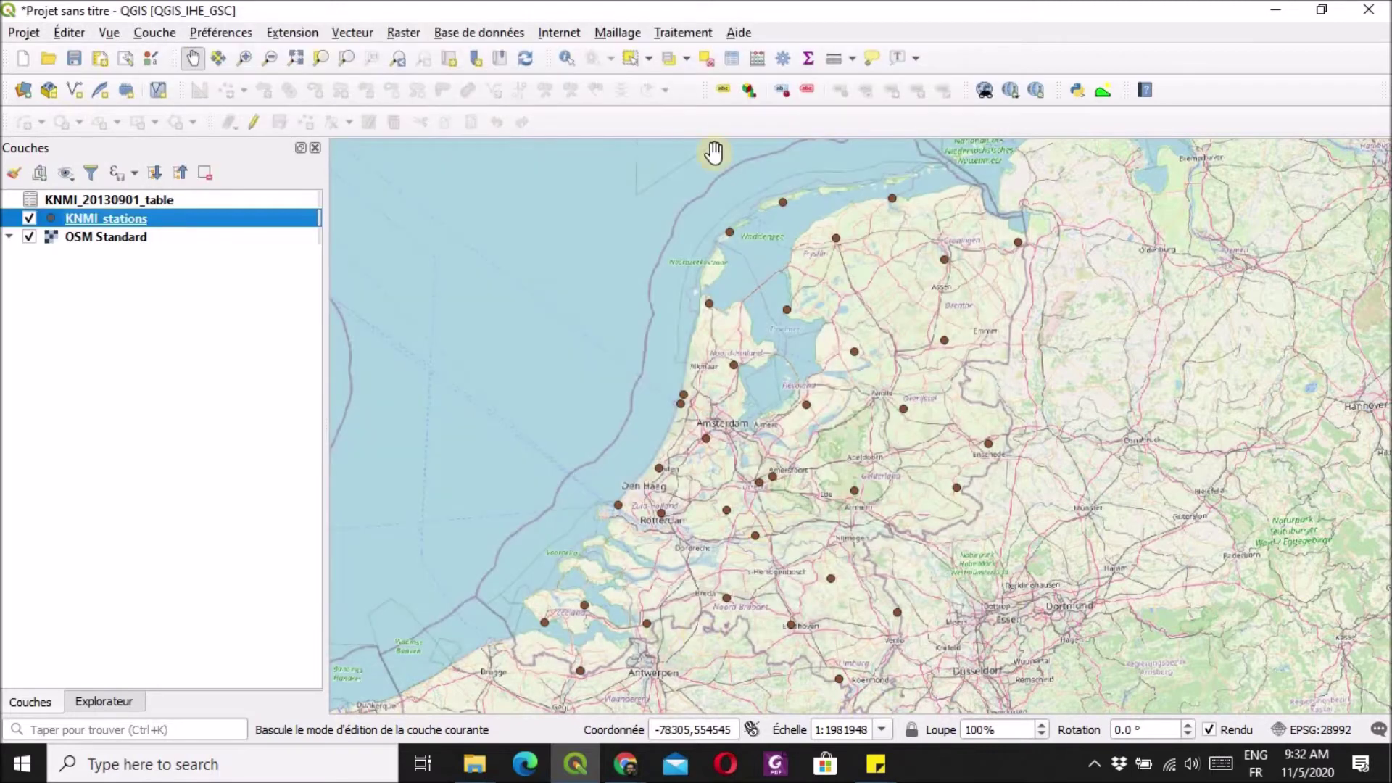
# - Examine the KNMI_stations attribute table to check the joined temperature values for all stations
pyautogui.rightClick(98, 226)
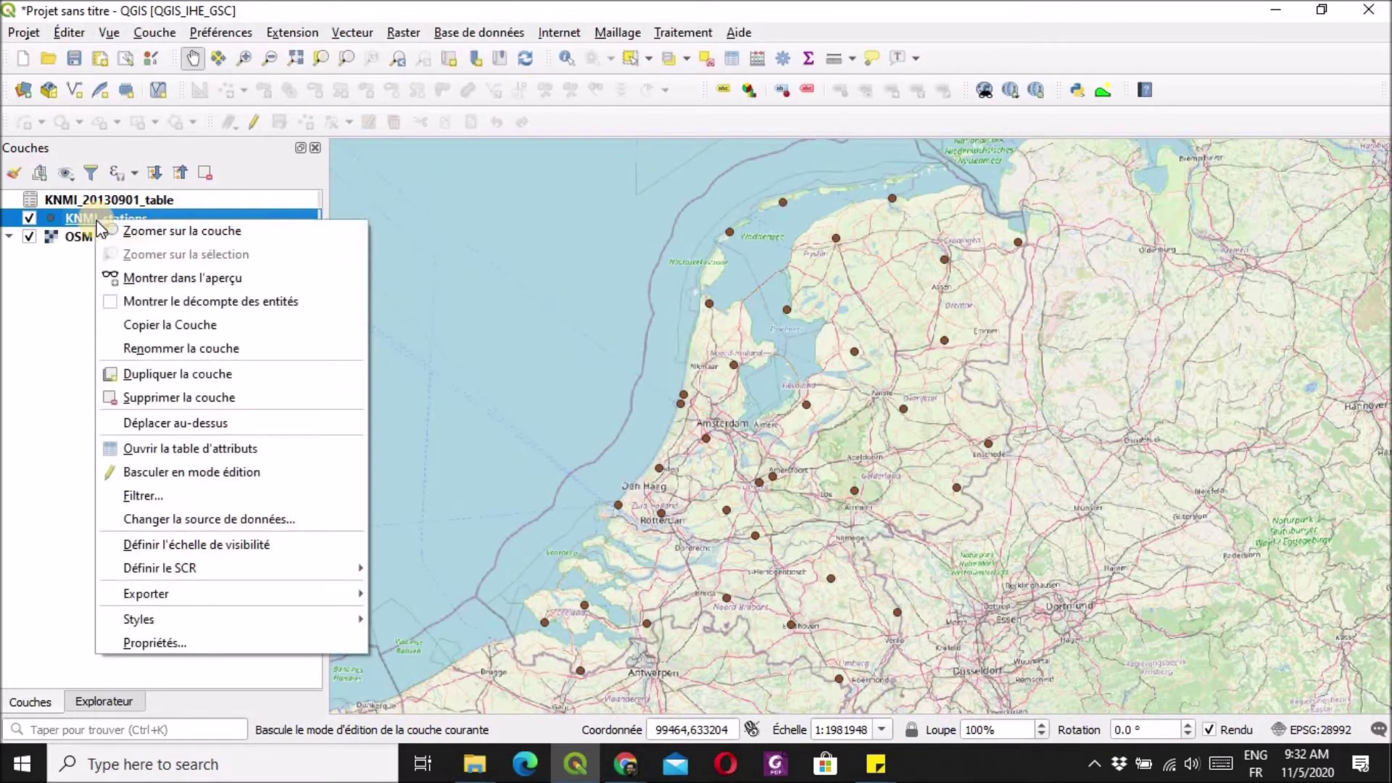
pyautogui.click(184, 448)
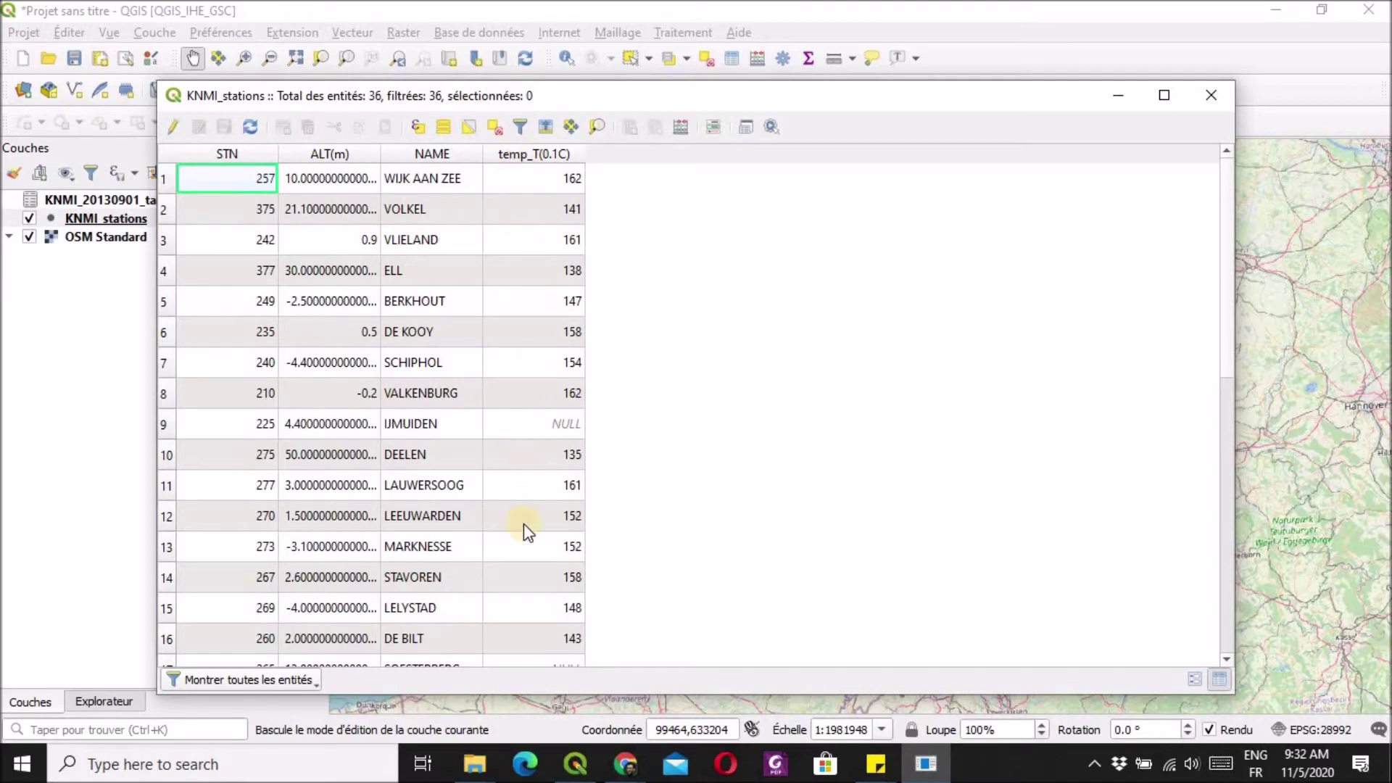
pyautogui.scroll(-7, 519, 358)
pyautogui.scroll(1, 519, 358)
pyautogui.scroll(6, 519, 359)
pyautogui.scroll(-7, 518, 360)
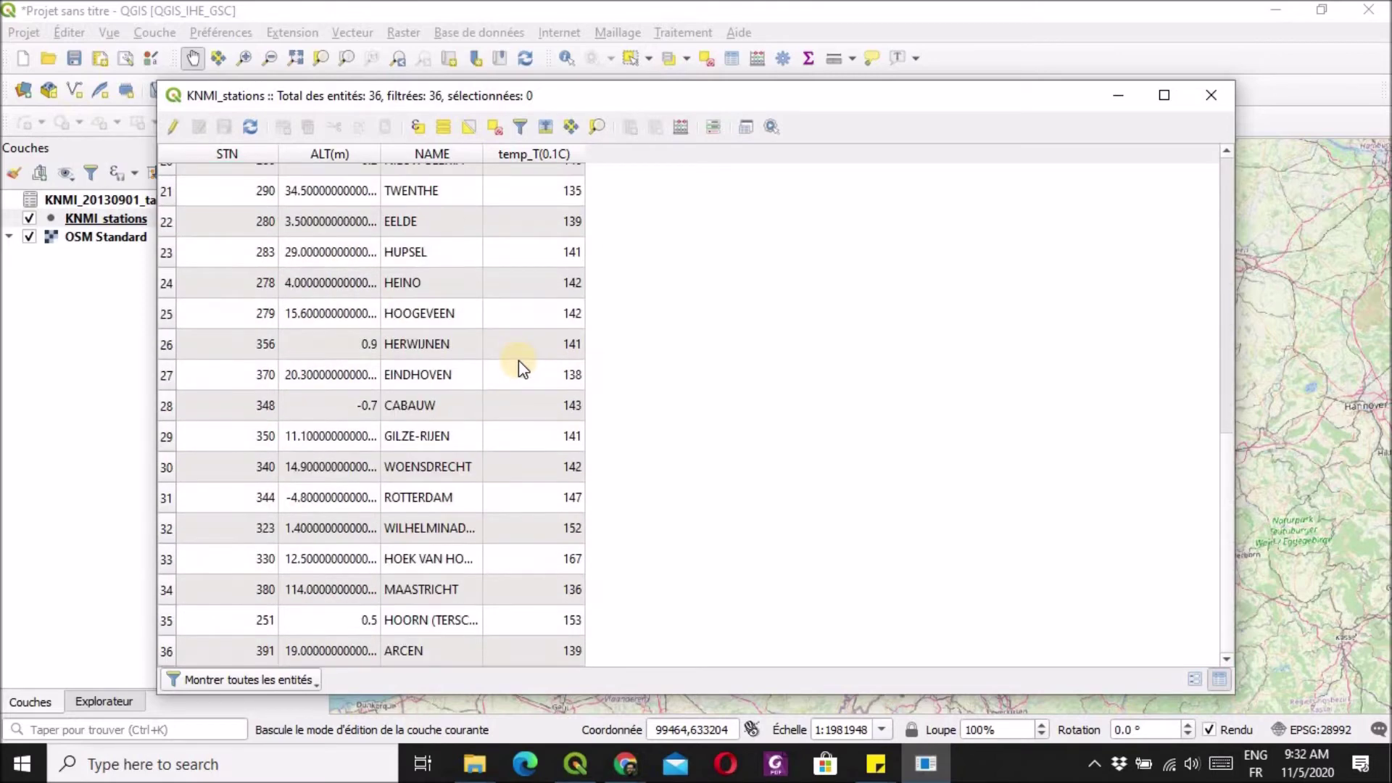
pyautogui.scroll(7, 519, 360)
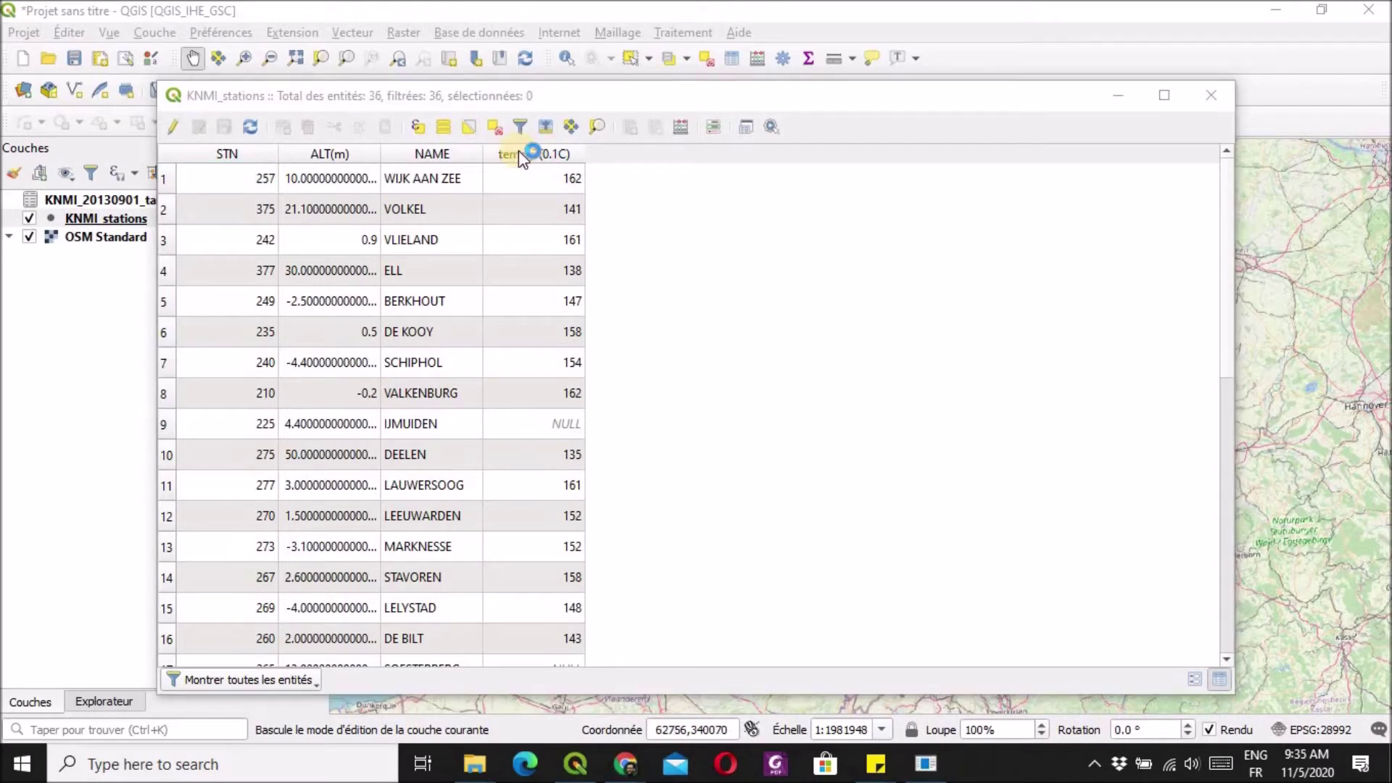
pyautogui.click(548, 154)
# - Enable editing on KNMI_stations and start a new field named T(C) with the comment Température (C°)
pyautogui.click(175, 128)
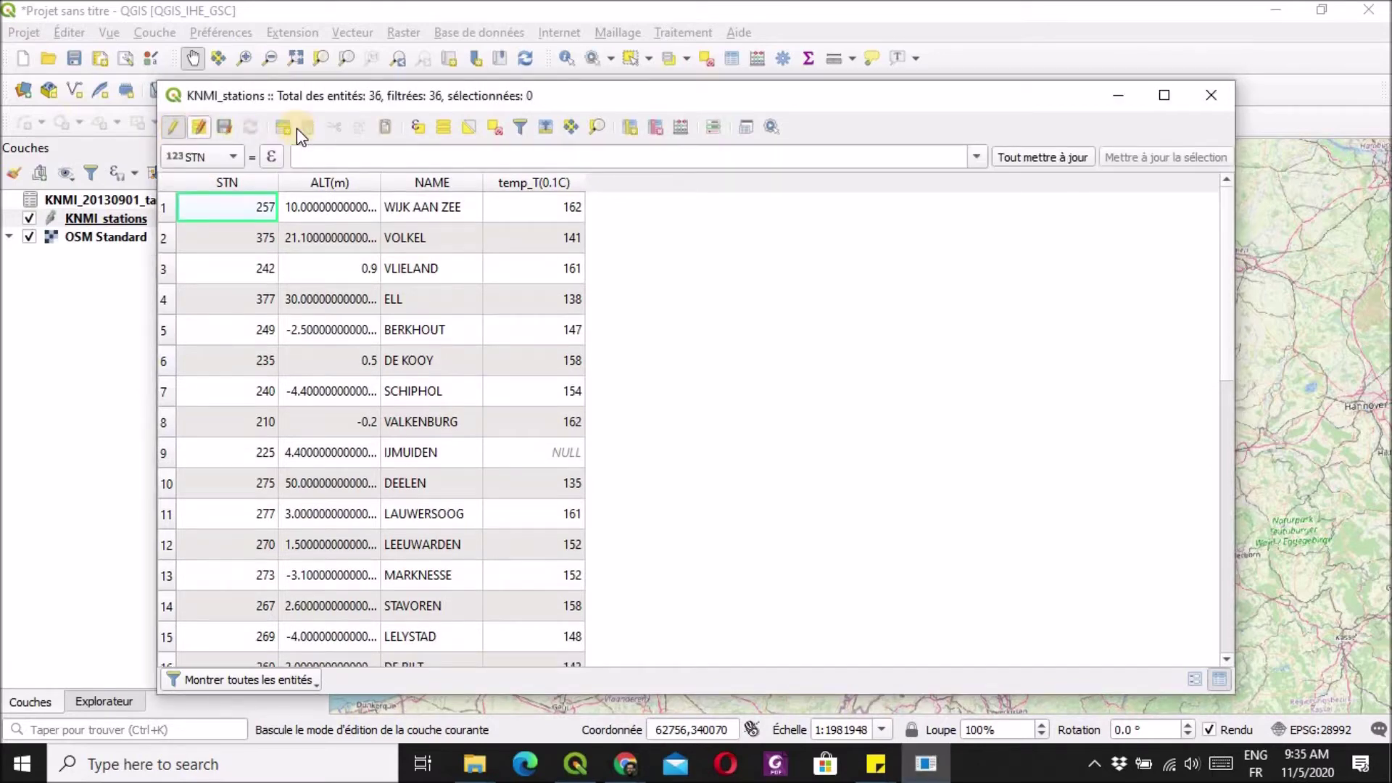
pyautogui.click(630, 128)
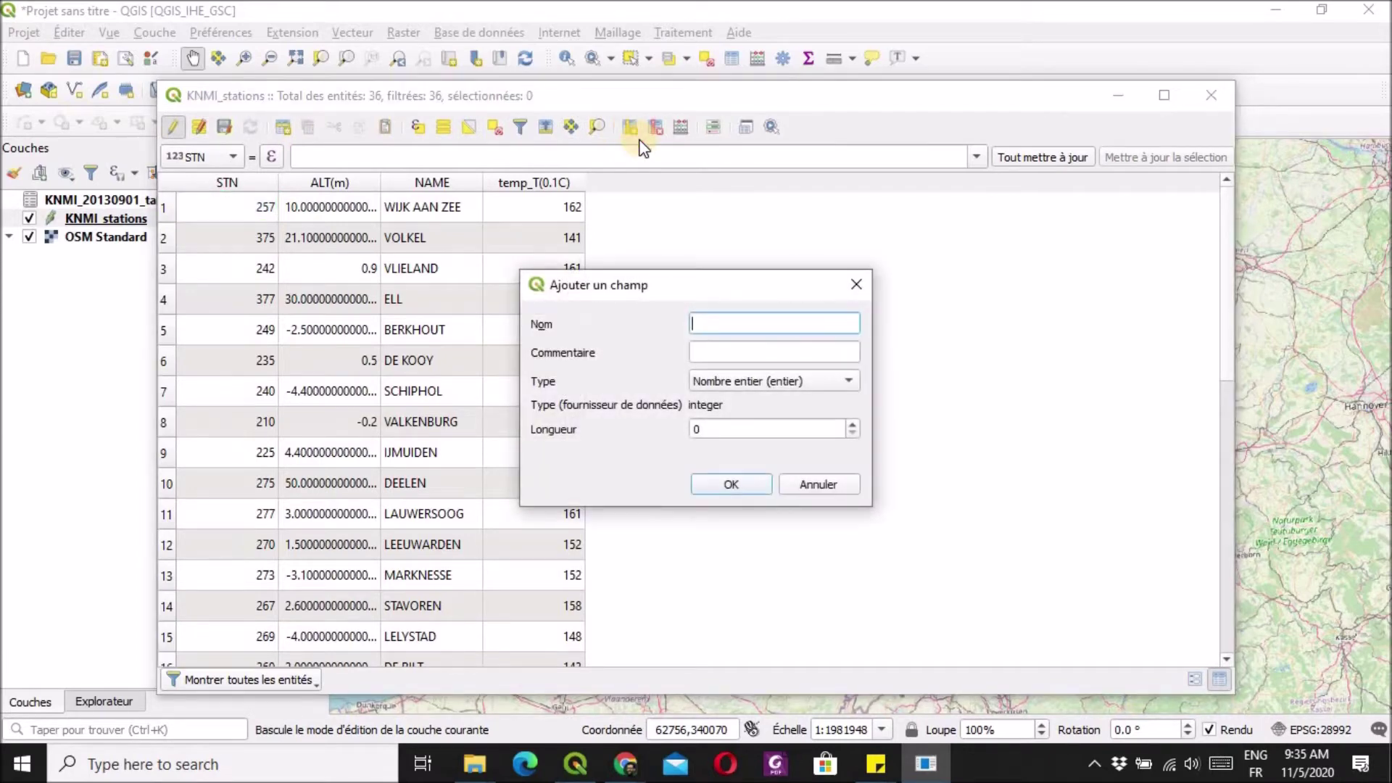
pyautogui.moveTo(692, 294); pyautogui.dragTo(920, 266)
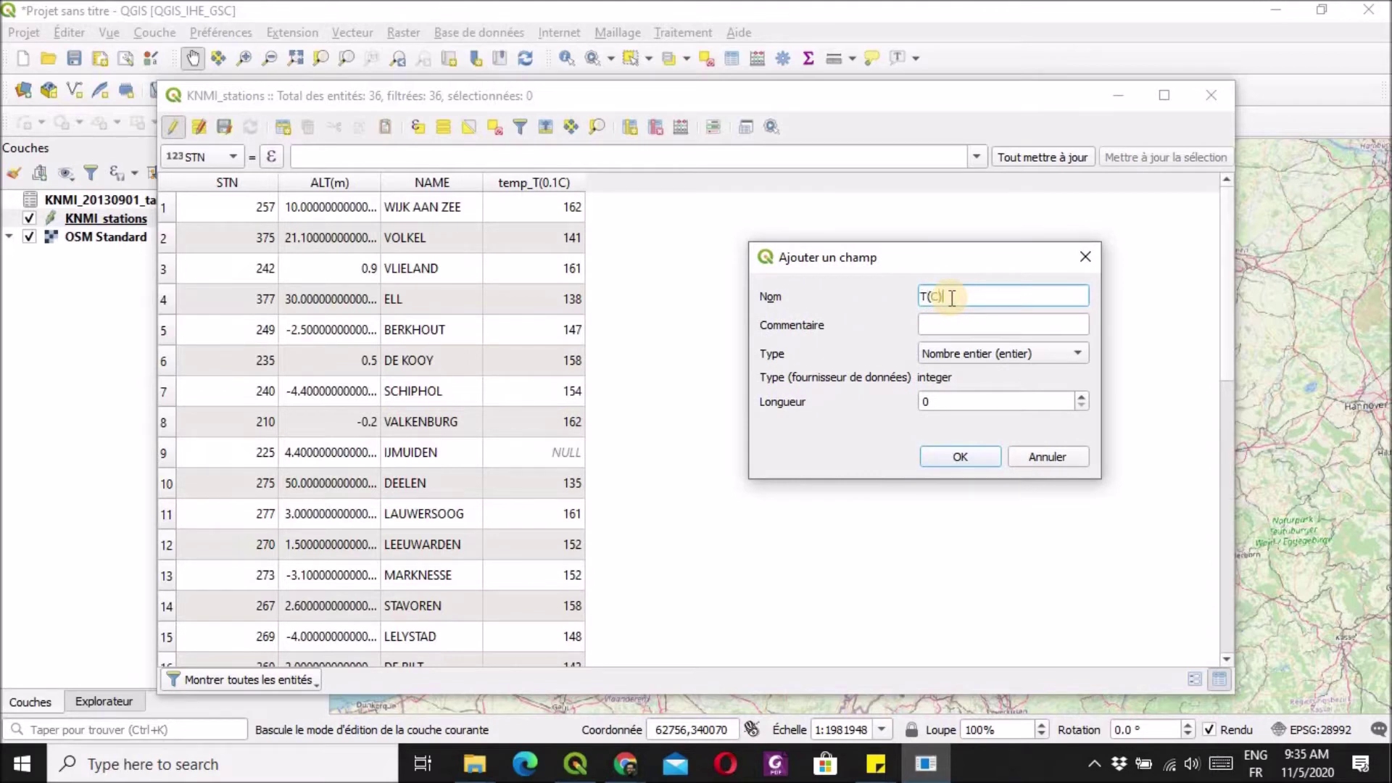
pyautogui.click(960, 324)
pyautogui.write('Températ')
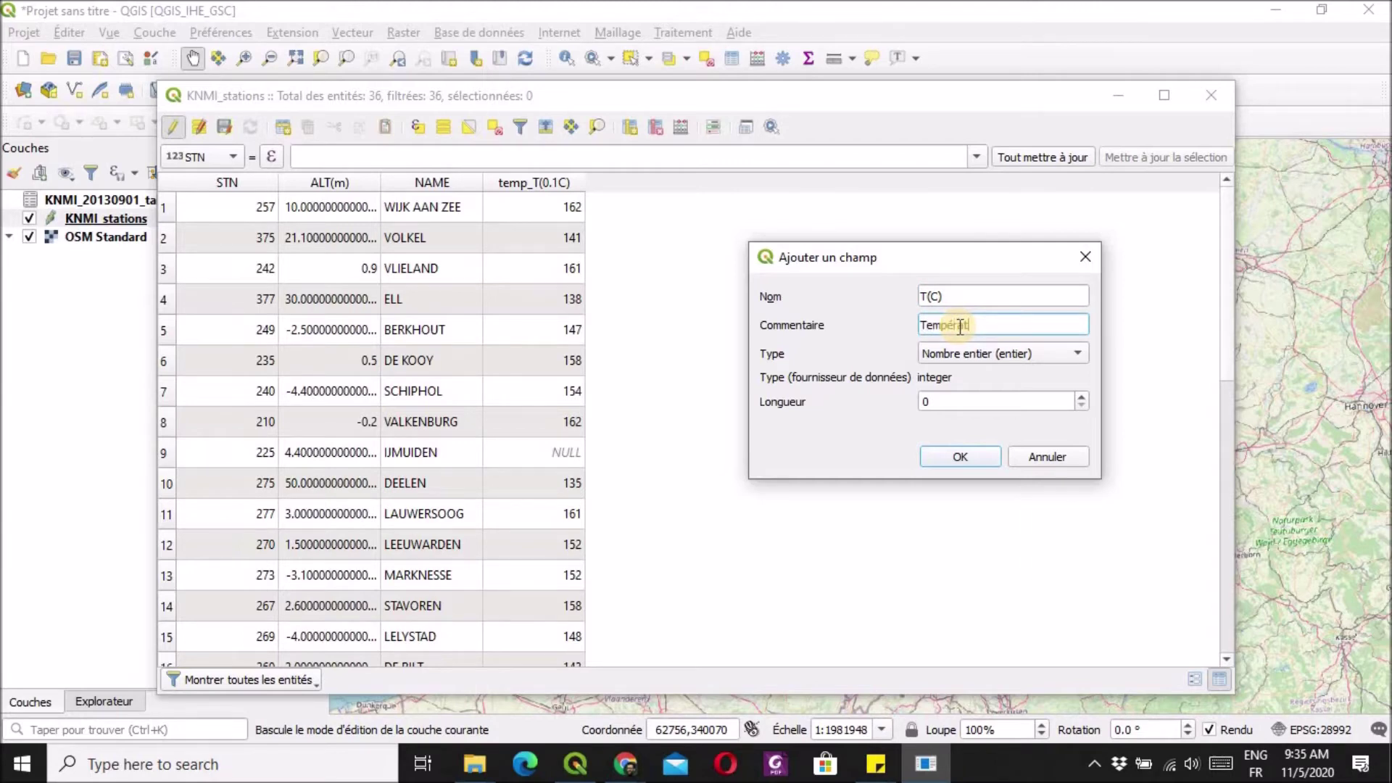
pyautogui.write('ure en')
pyautogui.press('BackSpace')
pyautogui.press('BackSpace')
pyautogui.press('BackSpace')
pyautogui.write('(C')
pyautogui.write('°)')
# - Make the new field a decimal number (real) with length 3 and precision 1, and add it to the table
pyautogui.click(1068, 354)
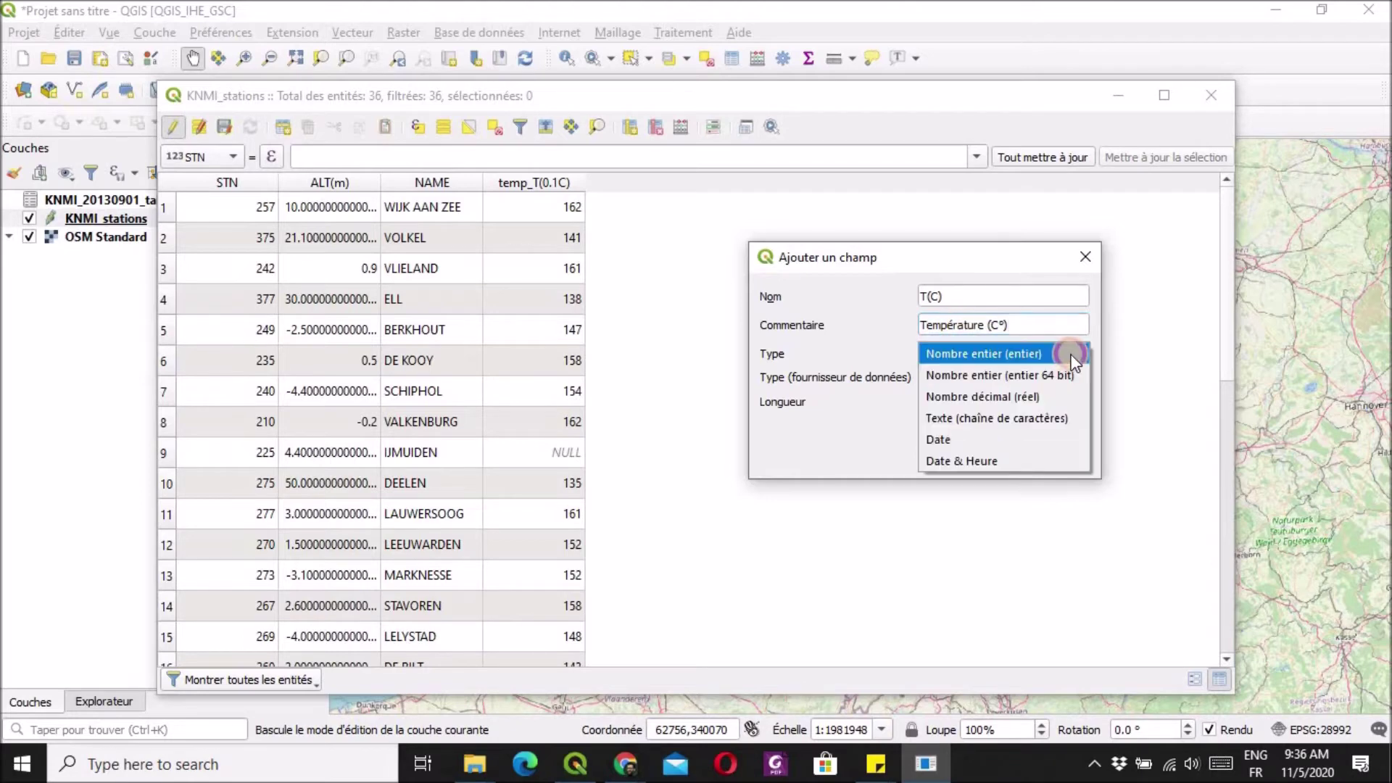
pyautogui.click(1054, 398)
pyautogui.doubleClick(929, 404)
pyautogui.write('3')
pyautogui.doubleClick(921, 430)
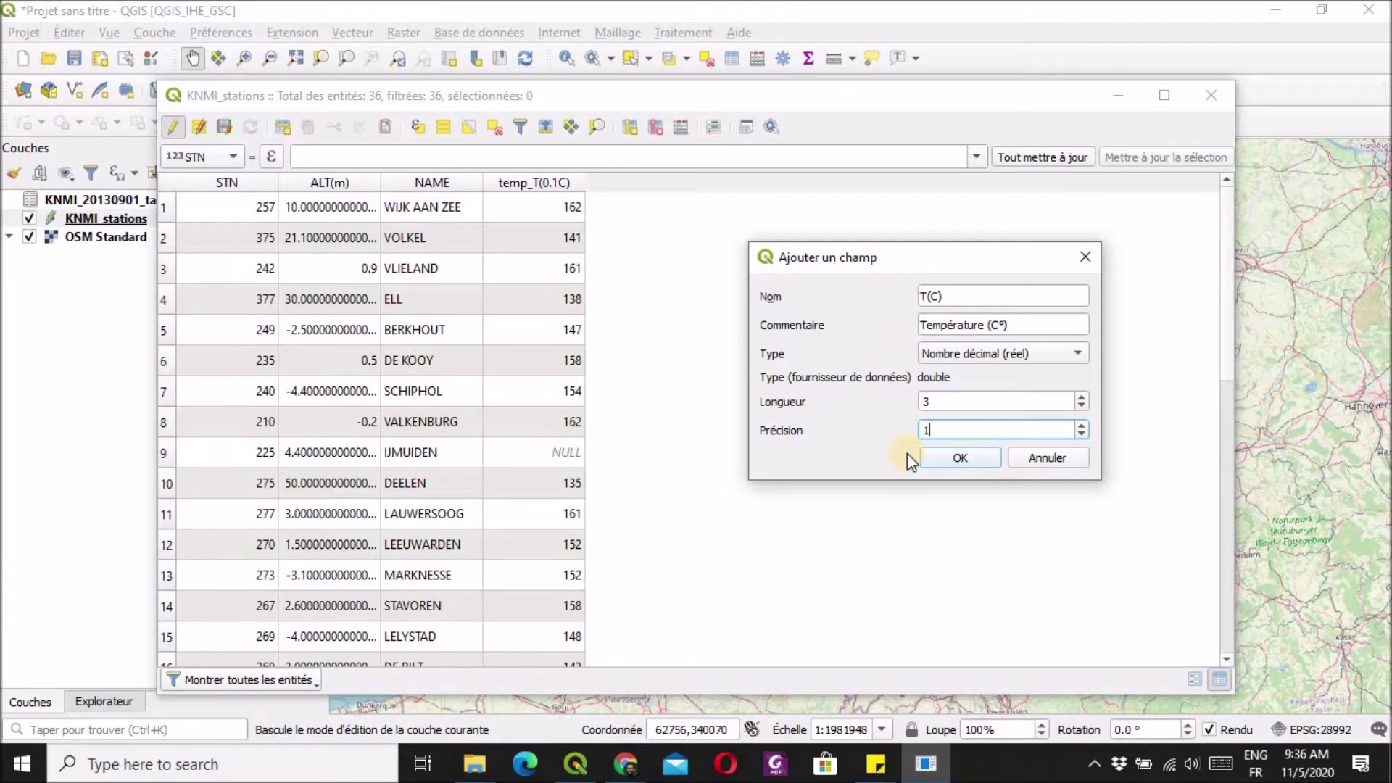
pyautogui.click(987, 461)
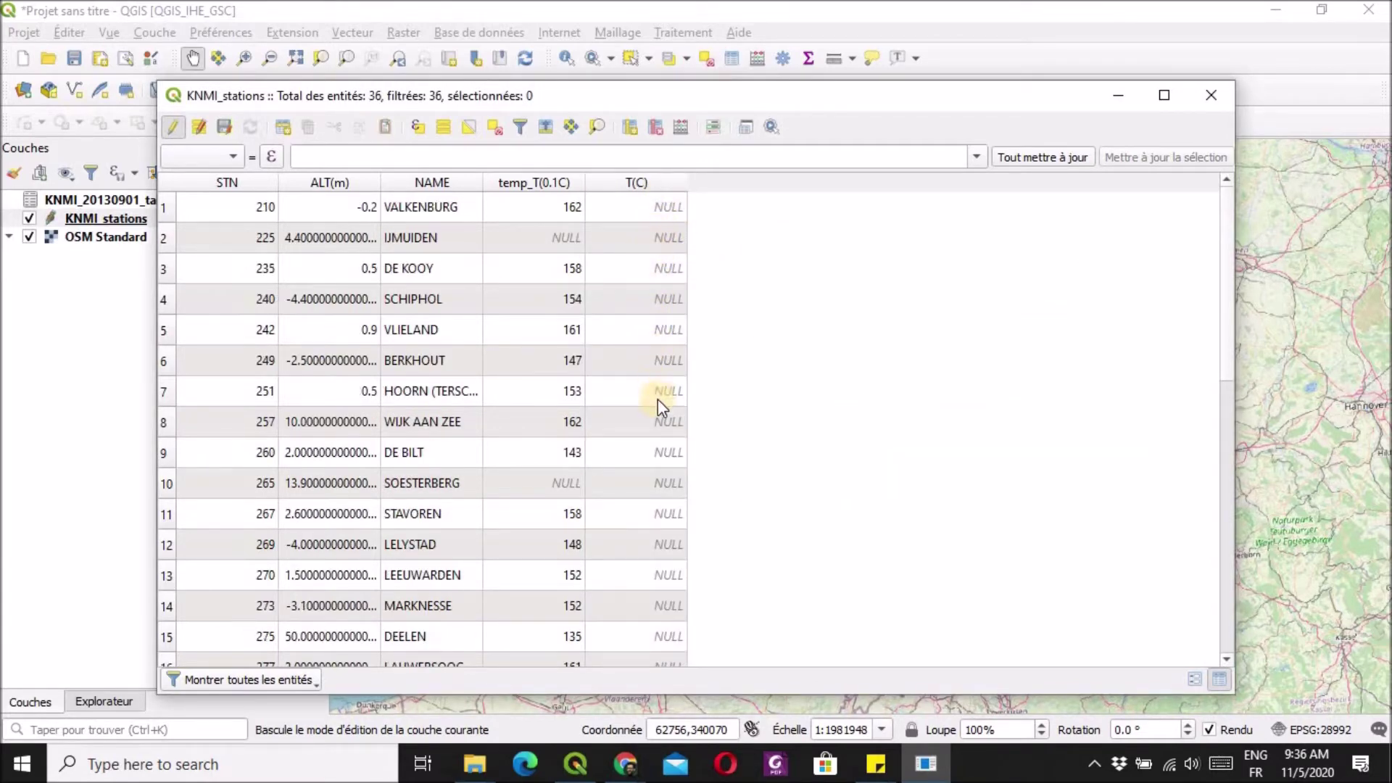
# - Look through all station rows to compare the temp_T(0.1C) and T(C) columns
pyautogui.scroll(-7, 658, 404)
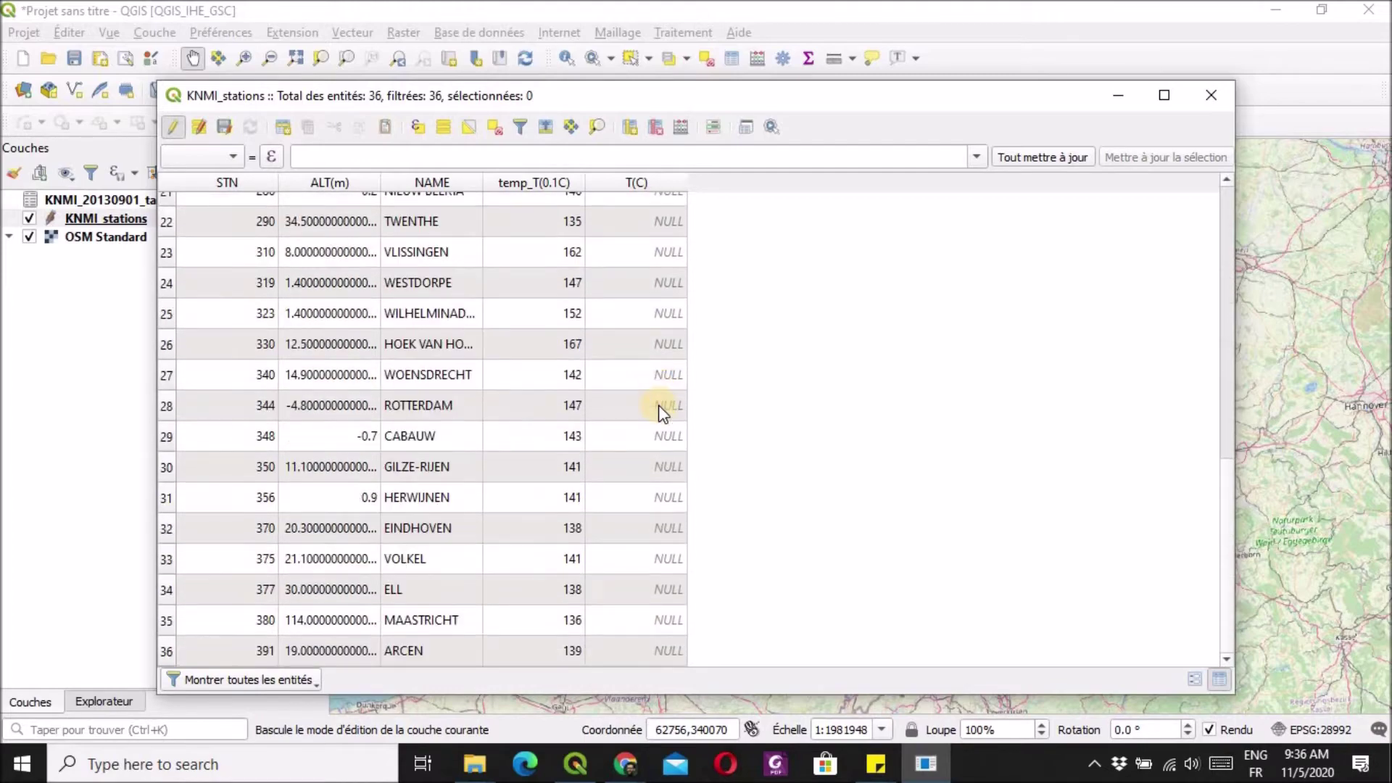
pyautogui.scroll(7, 658, 404)
pyautogui.scroll(-7, 659, 406)
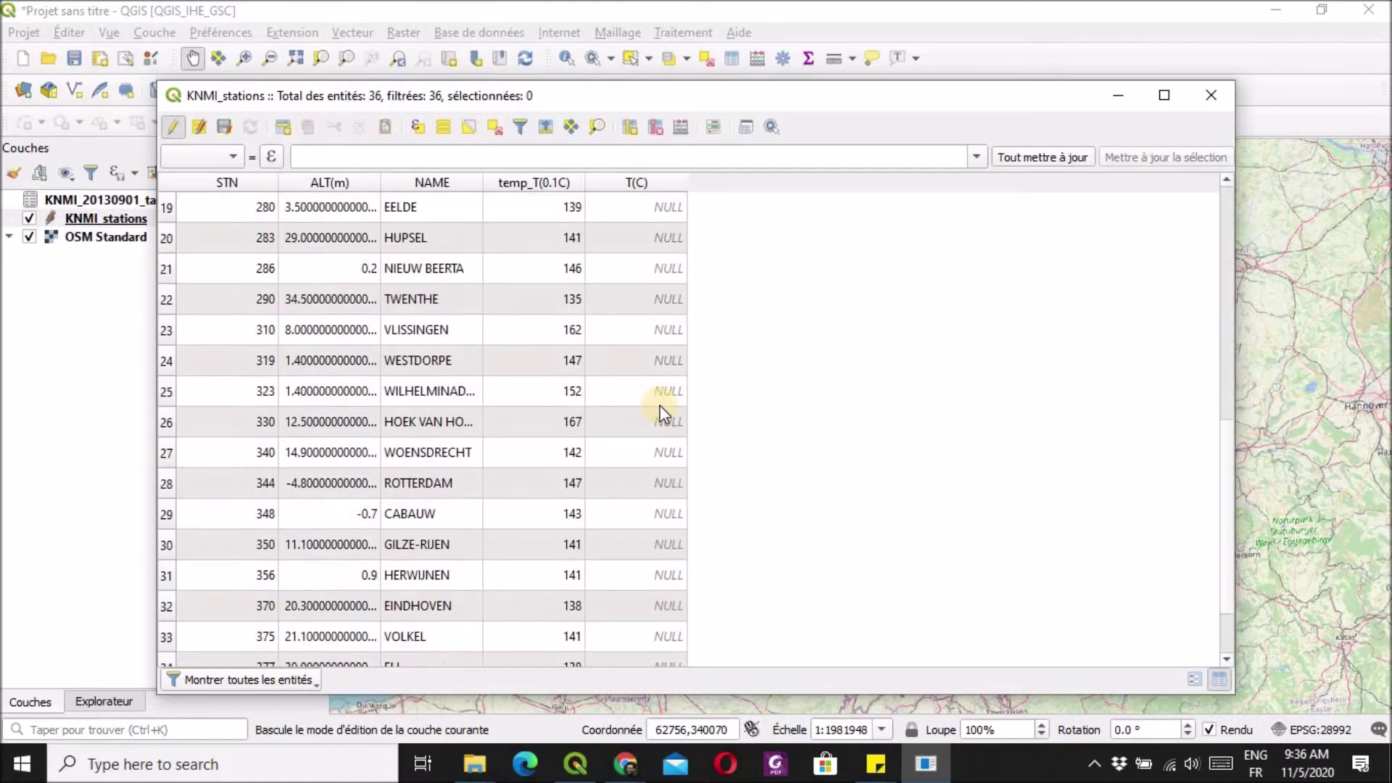
pyautogui.scroll(7, 660, 408)
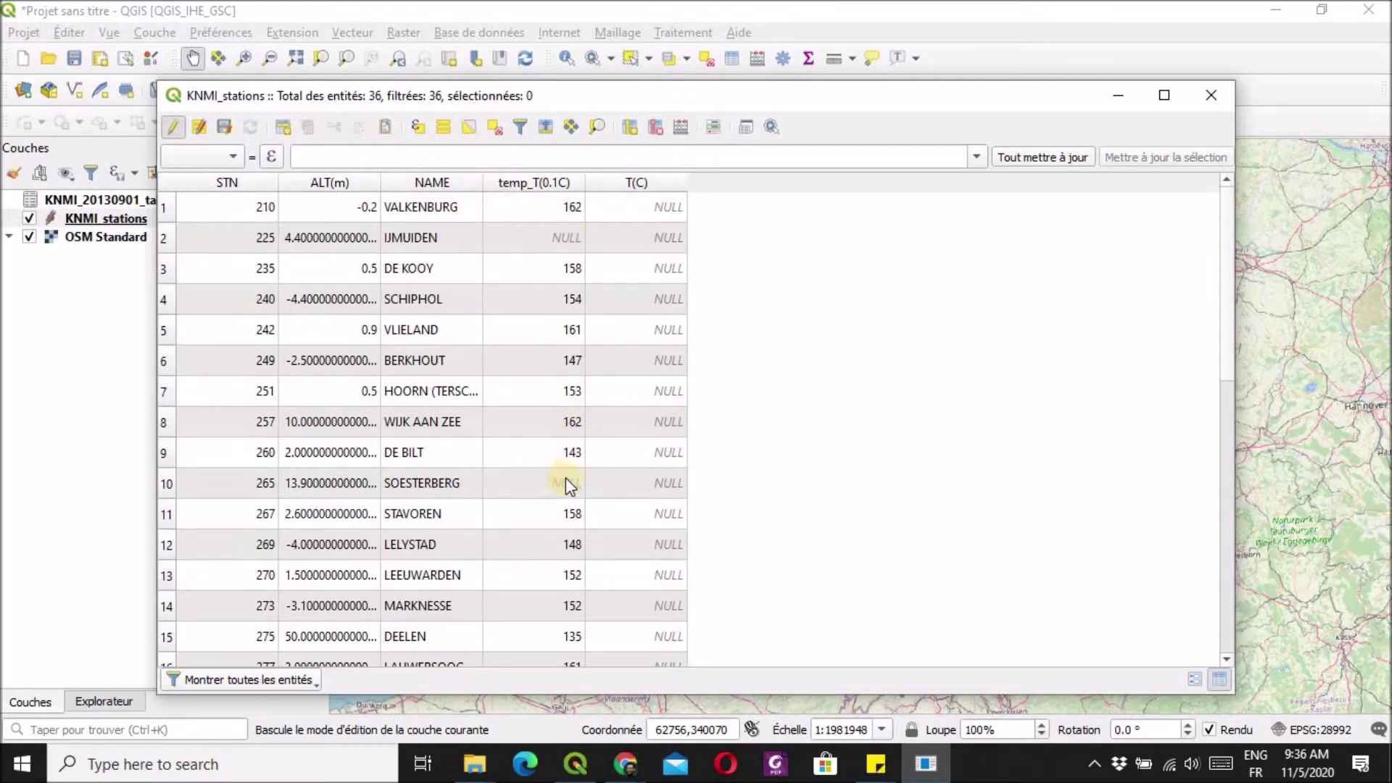
pyautogui.scroll(-7, 553, 482)
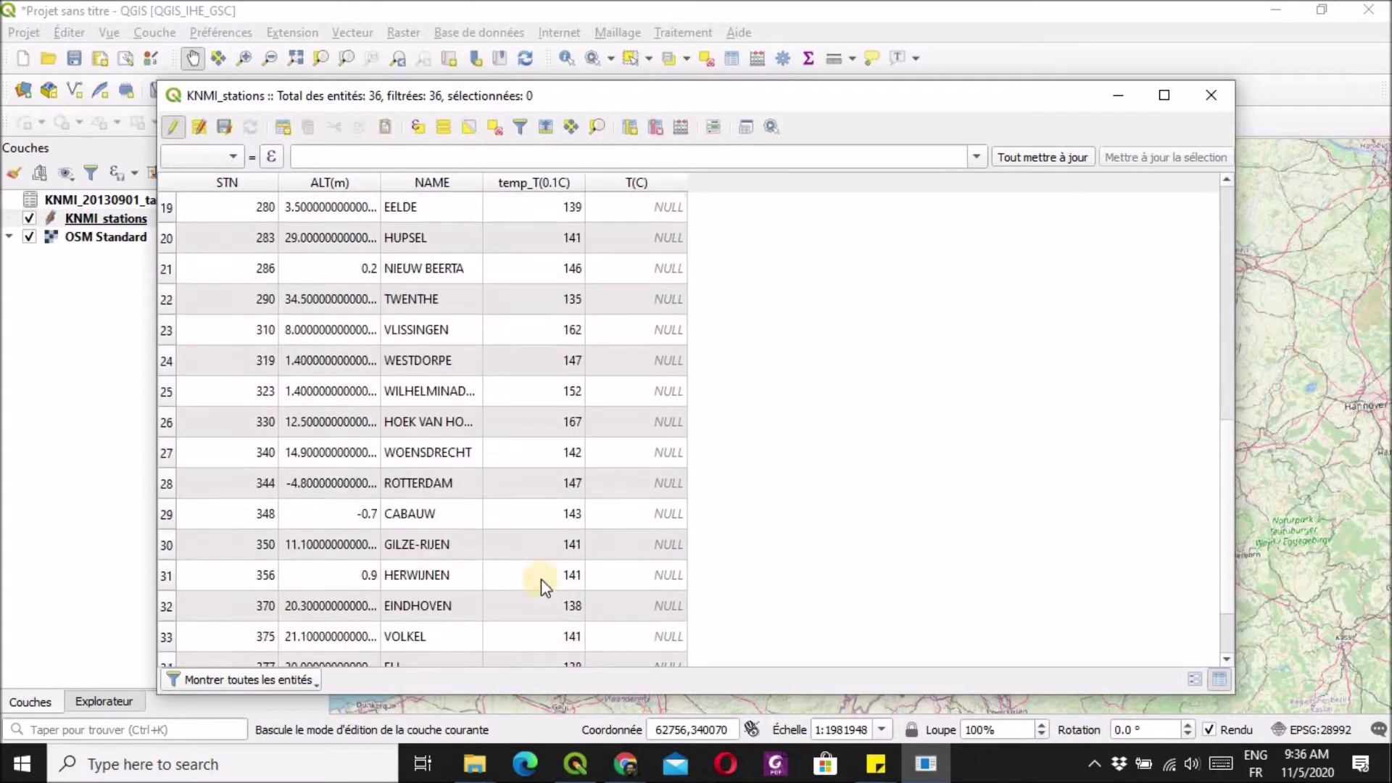
pyautogui.scroll(7, 541, 585)
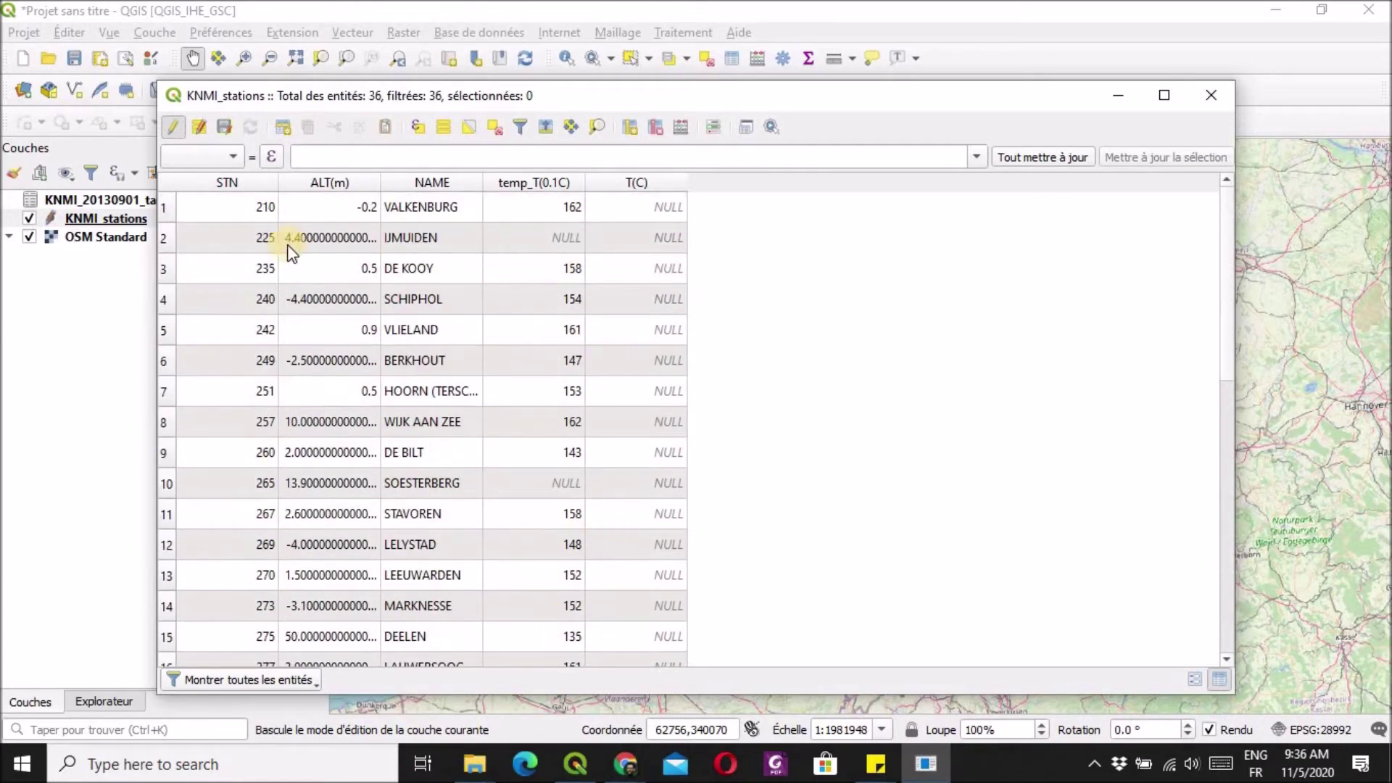
pyautogui.click(166, 238)
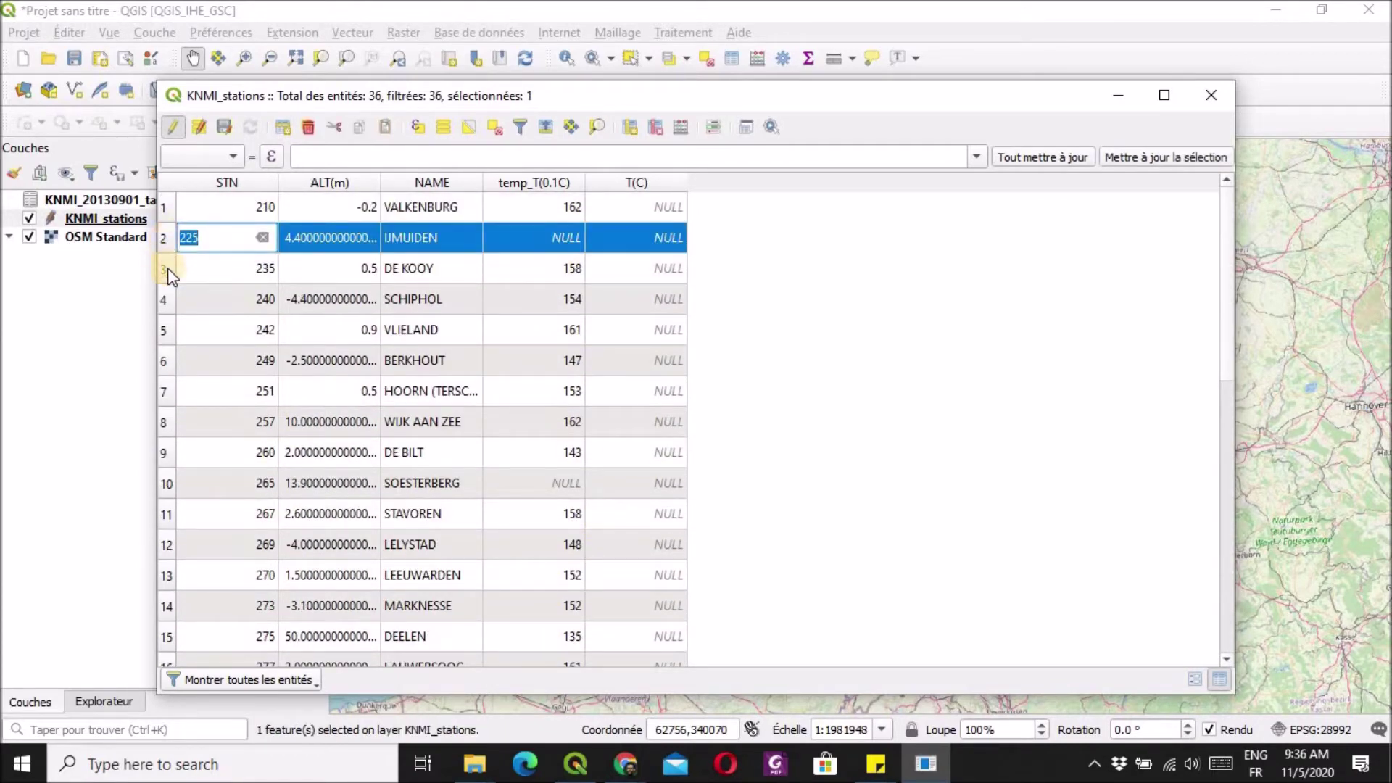
pyautogui.keyDown('shift'); pyautogui.click(169, 482); pyautogui.keyUp('shift')
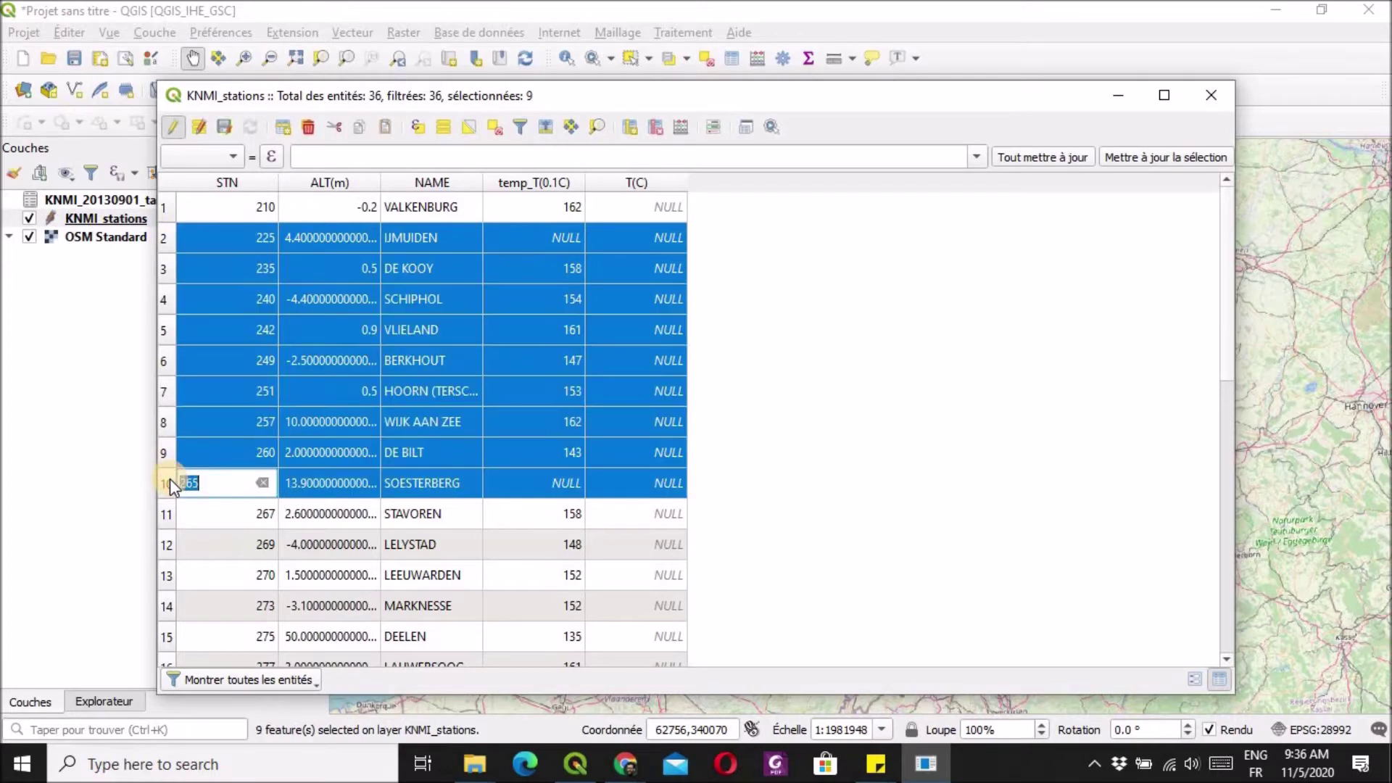
pyautogui.click(795, 234)
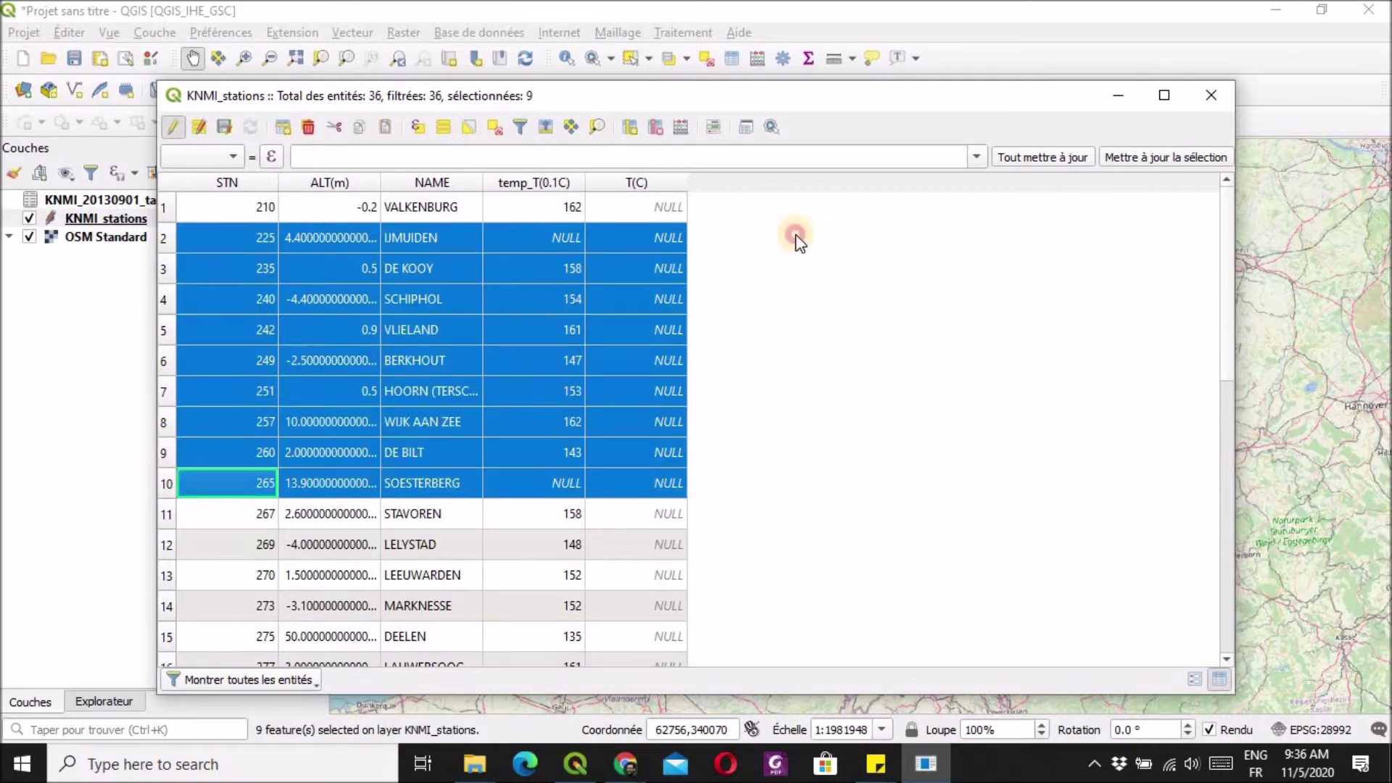
# - Delete the IJMUIDEN and SOESTERBERG stations, which have no temperature value, and save the layer edits
pyautogui.click(163, 237)
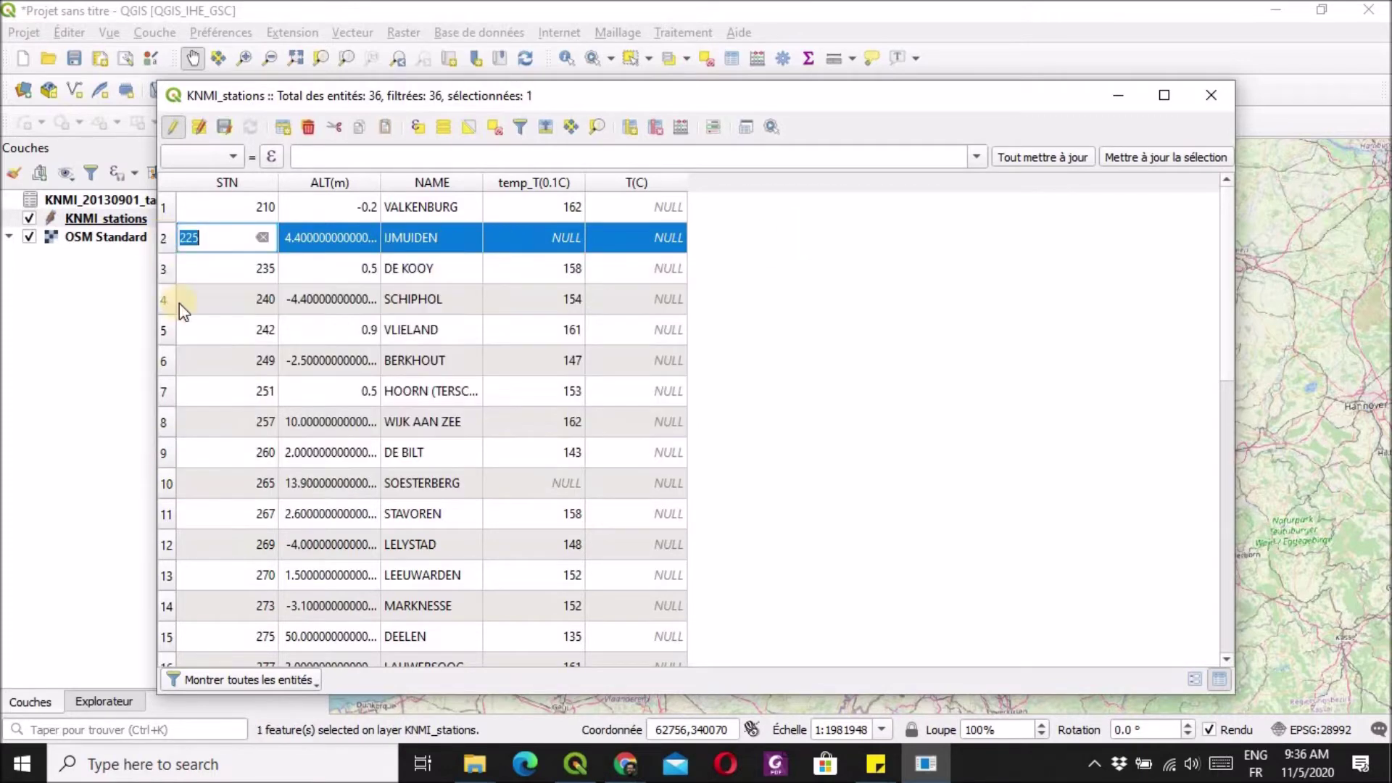
pyautogui.keyDown('ctrl'); pyautogui.click(169, 482); pyautogui.keyUp('ctrl')
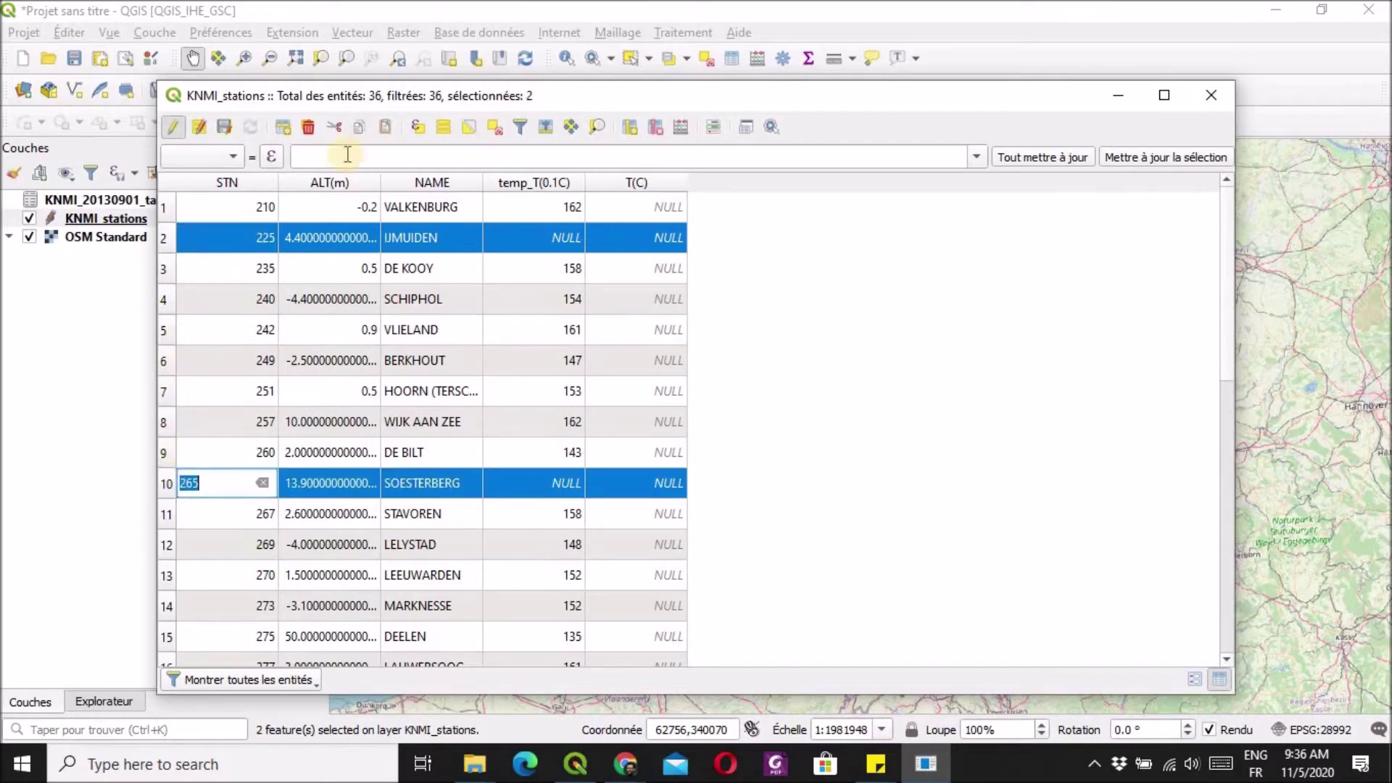
pyautogui.click(311, 127)
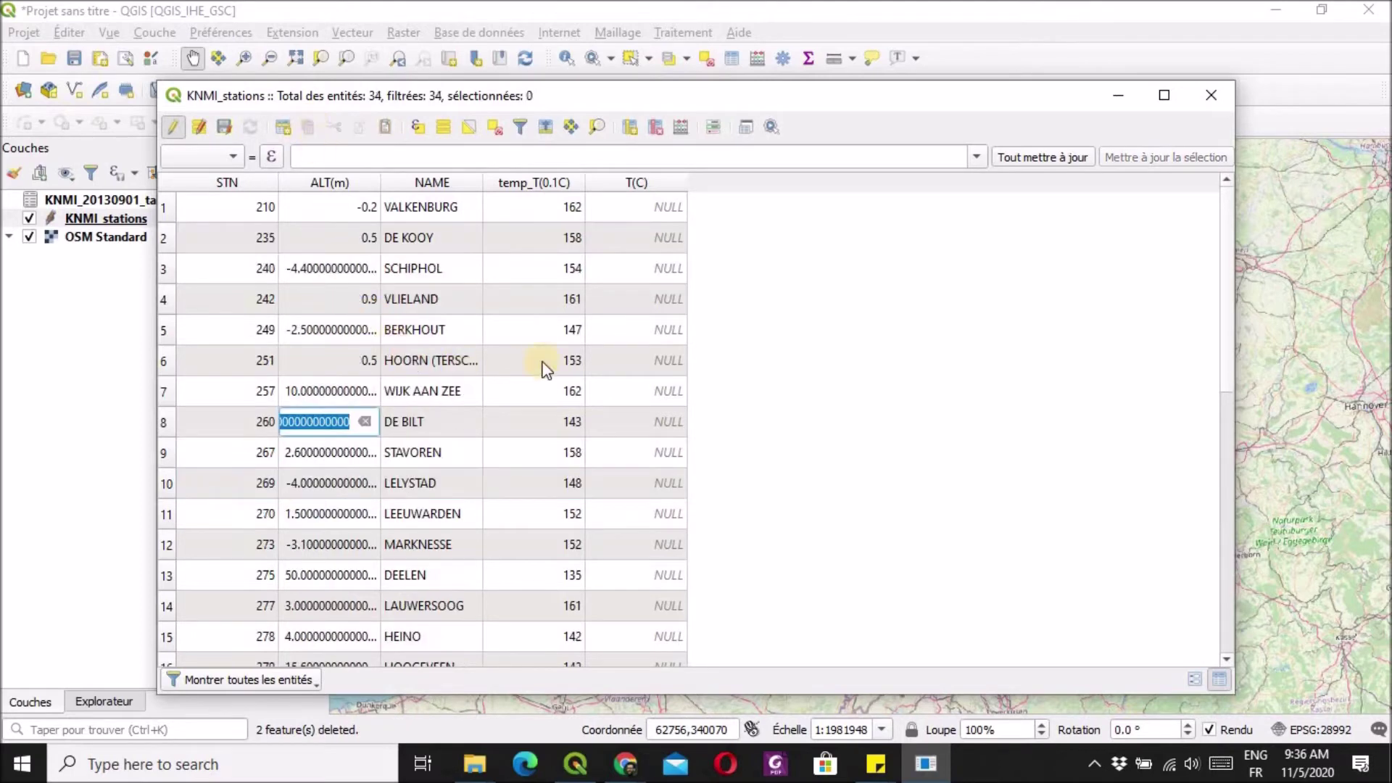
pyautogui.click(224, 129)
pyautogui.doubleClick(249, 207)
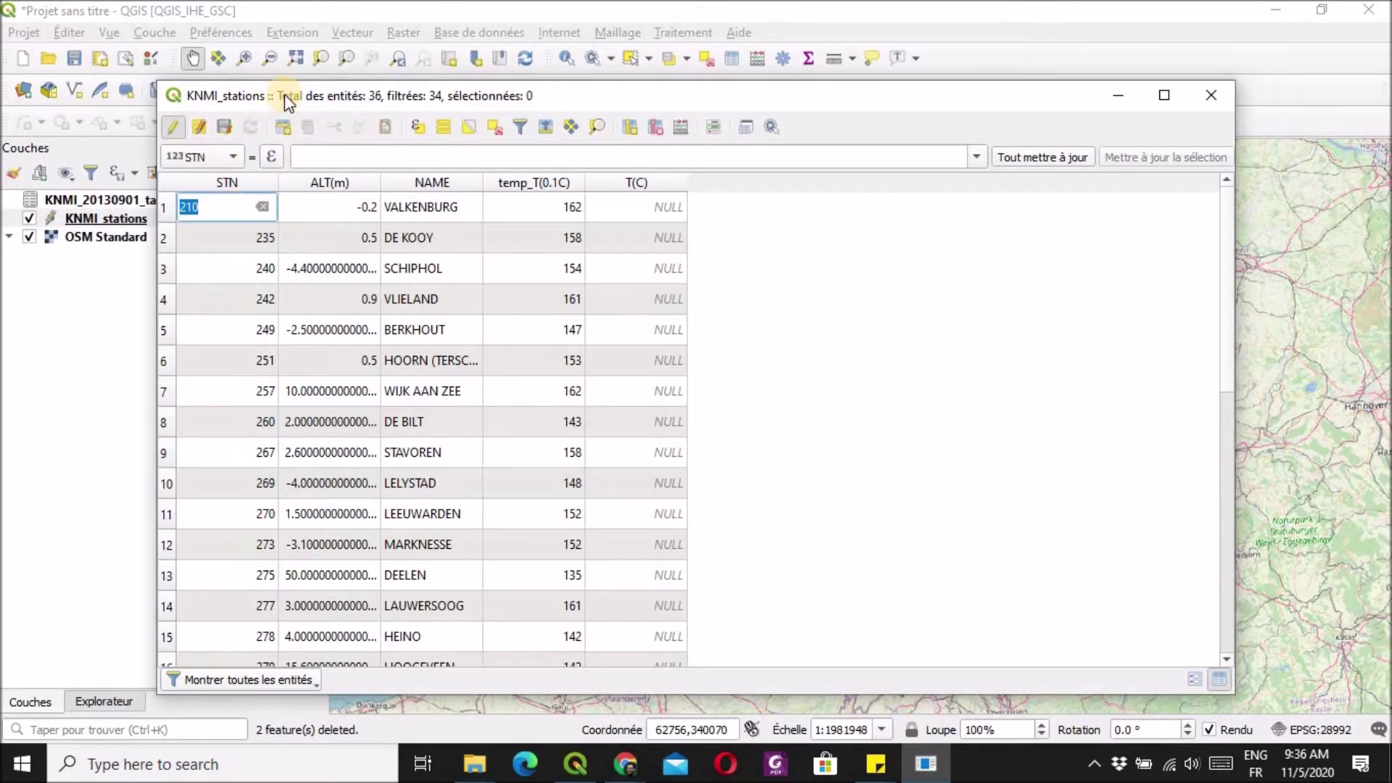
pyautogui.moveTo(284, 95); pyautogui.dragTo(277, 82)
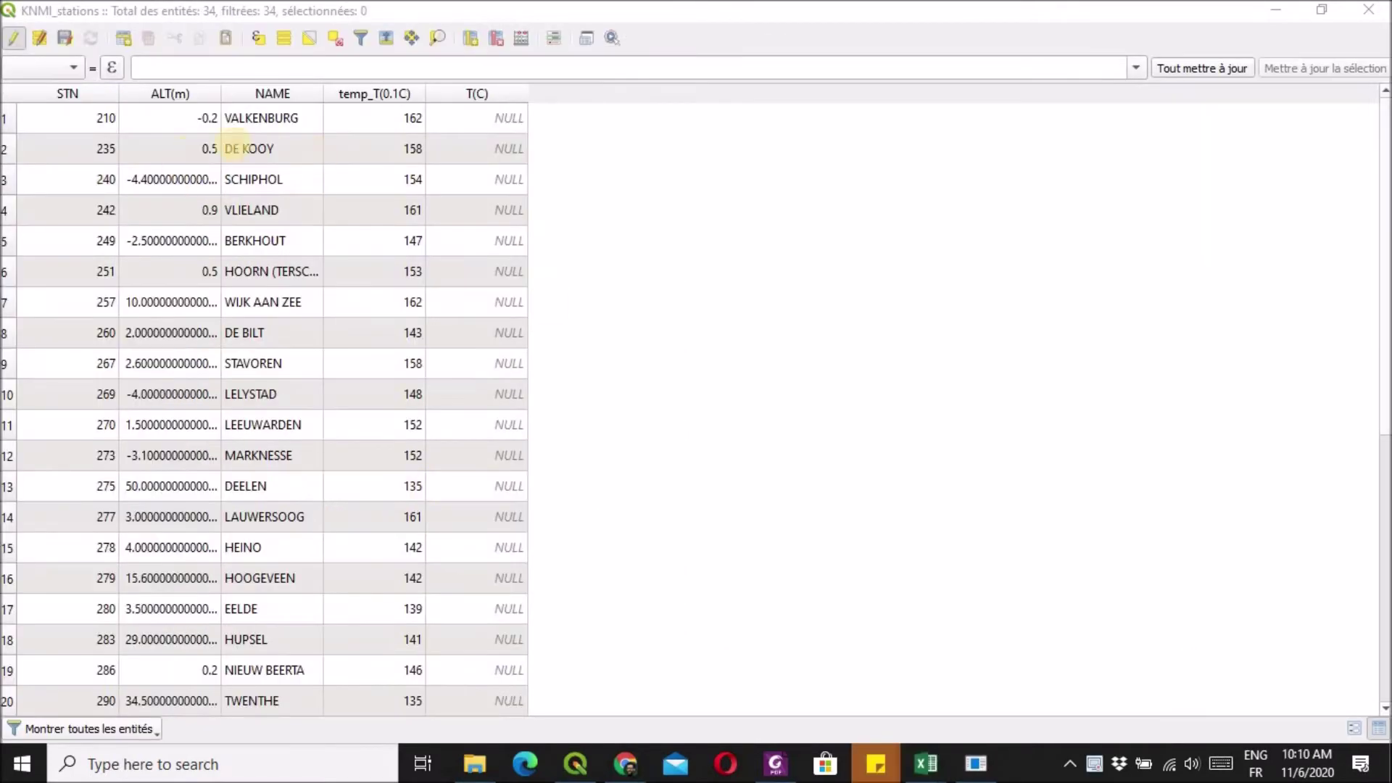
# - Prepare the T(C) field calculation with the expression "temp_T(0.1C)" * 0.1
pyautogui.moveTo(77, 74); pyautogui.dragTo(51, 132)
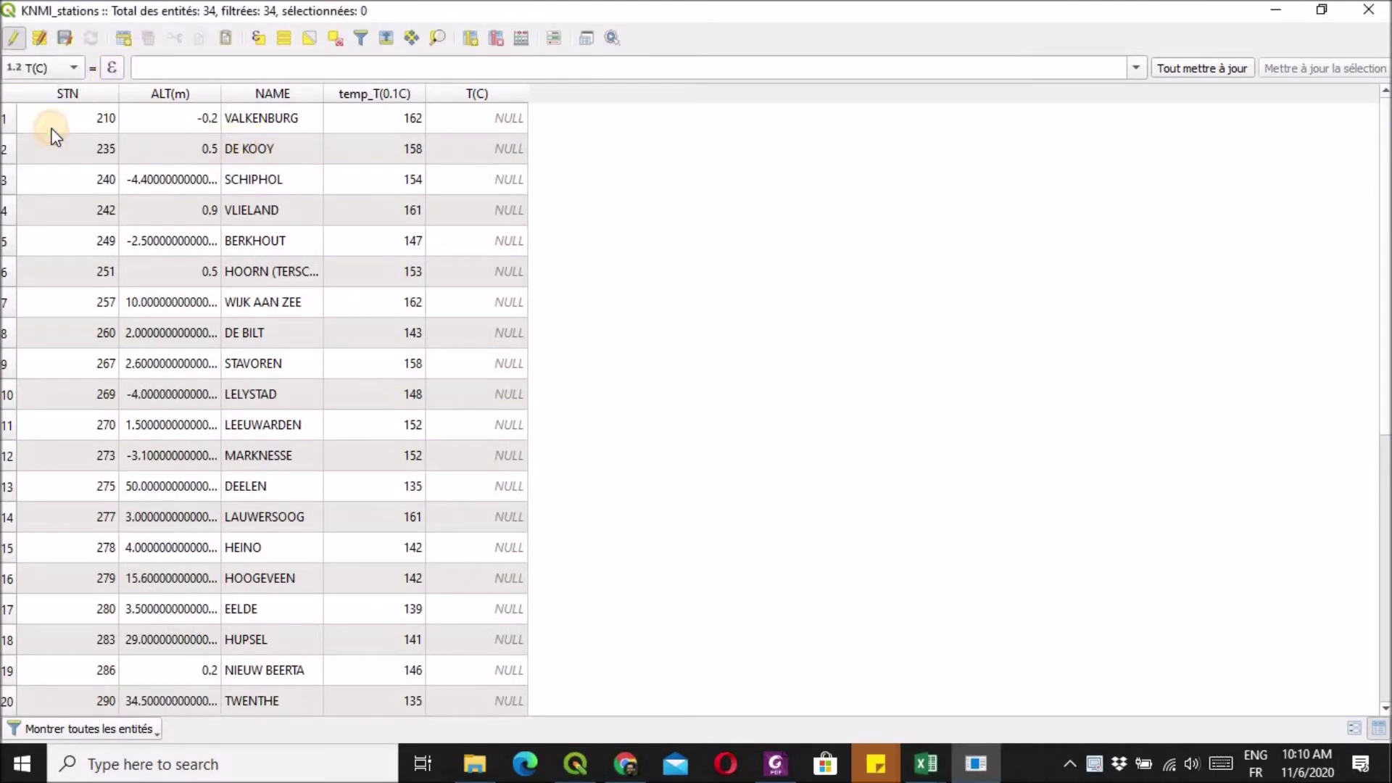
pyautogui.click(110, 71)
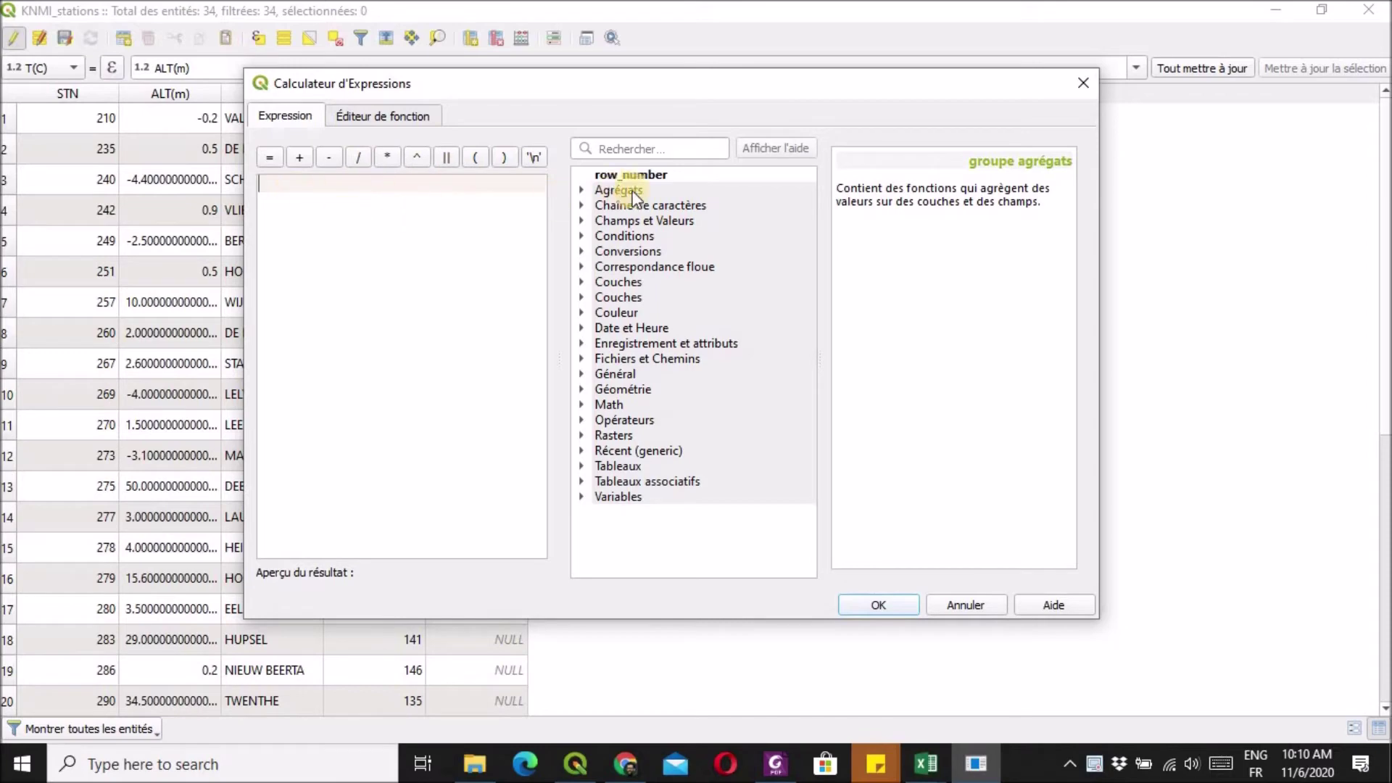
pyautogui.click(580, 220)
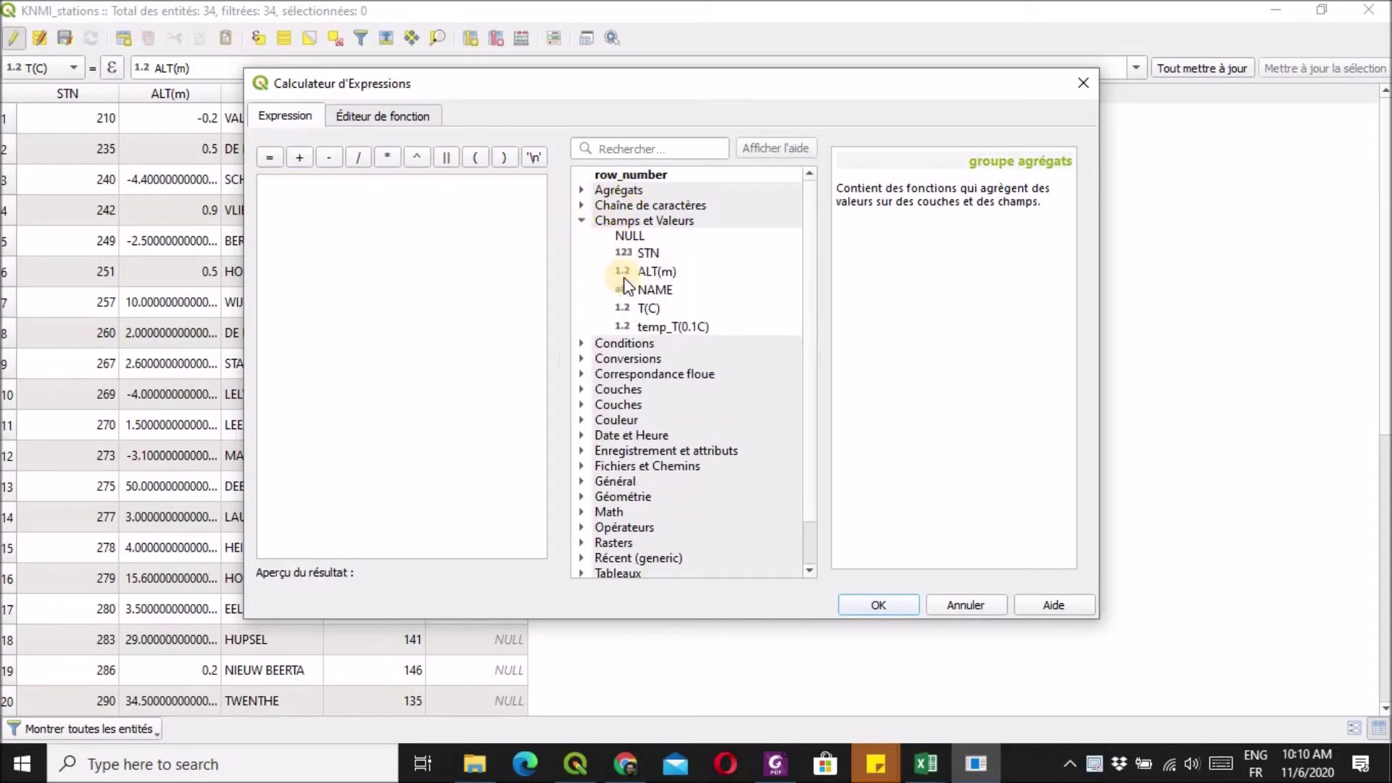
pyautogui.doubleClick(664, 328)
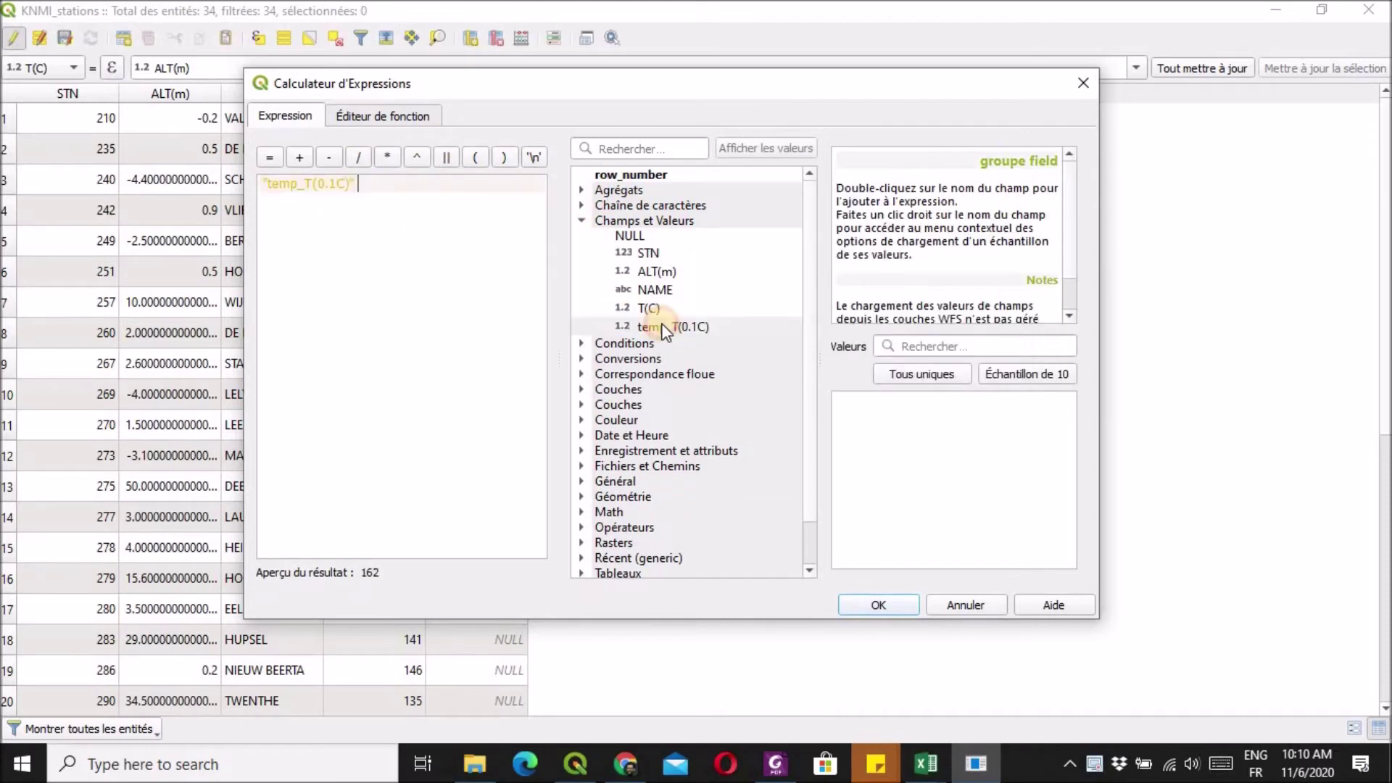
pyautogui.click(395, 158)
pyautogui.write('0,')
pyautogui.press('BackSpace')
pyautogui.write('.1')
pyautogui.click(865, 601)
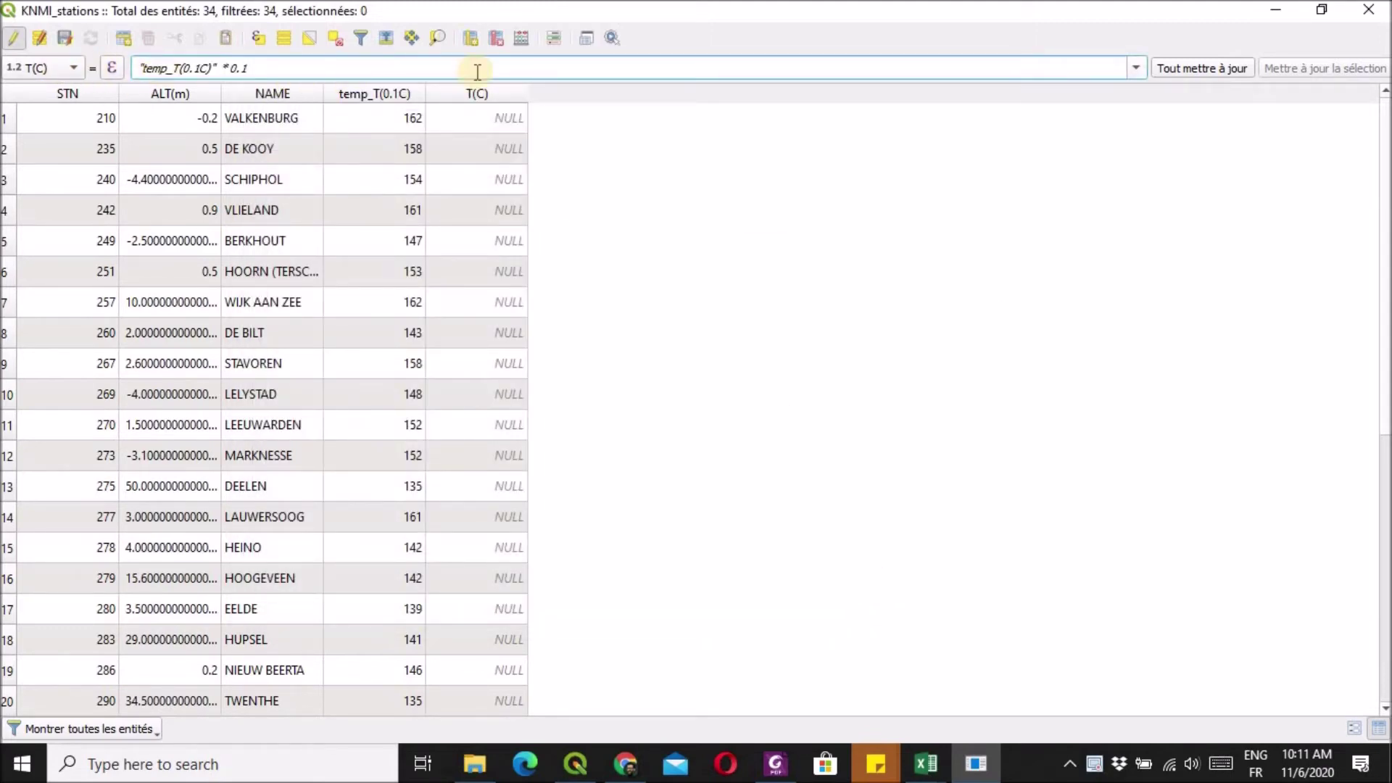
# - Apply the T(C) calculation to all stations, then save the edits and end editing of KNMI_stations
pyautogui.click(1191, 69)
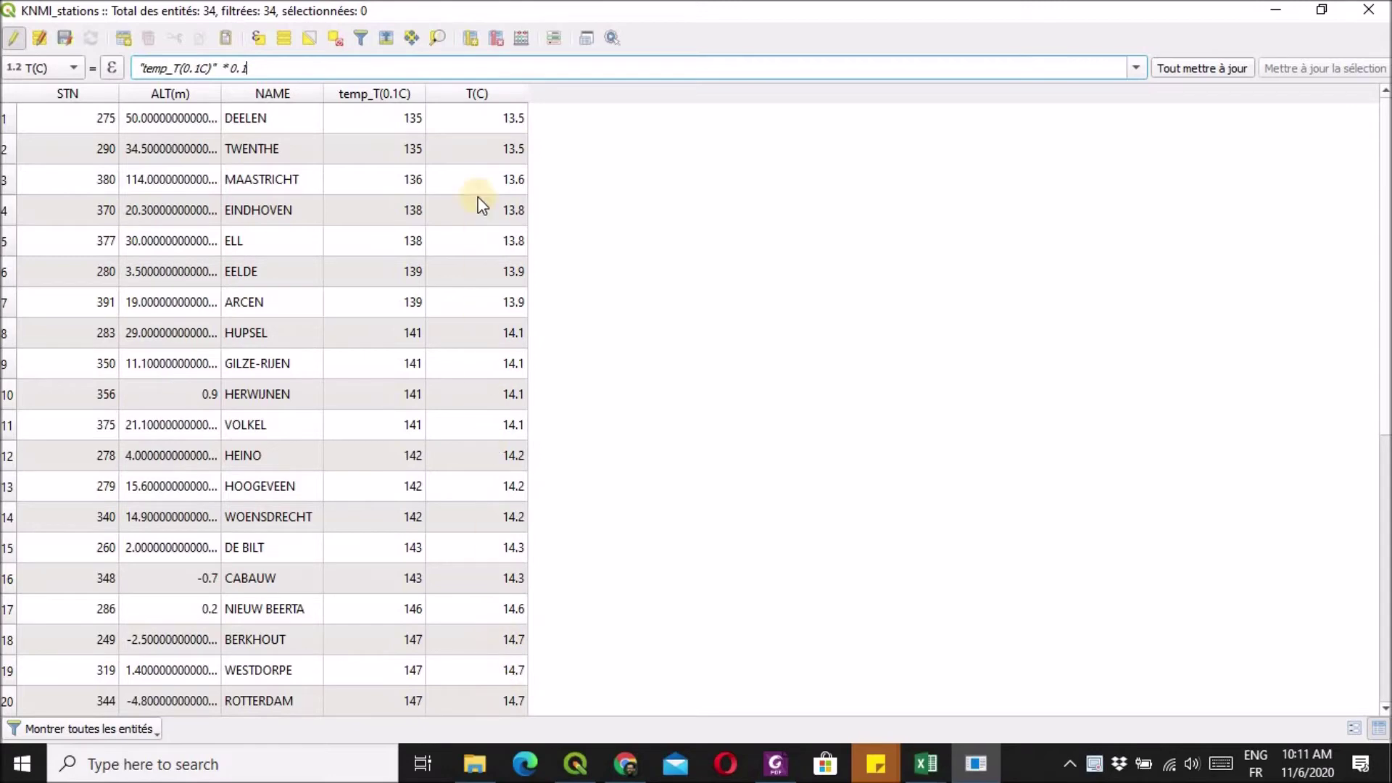
pyautogui.click(65, 39)
pyautogui.click(16, 40)
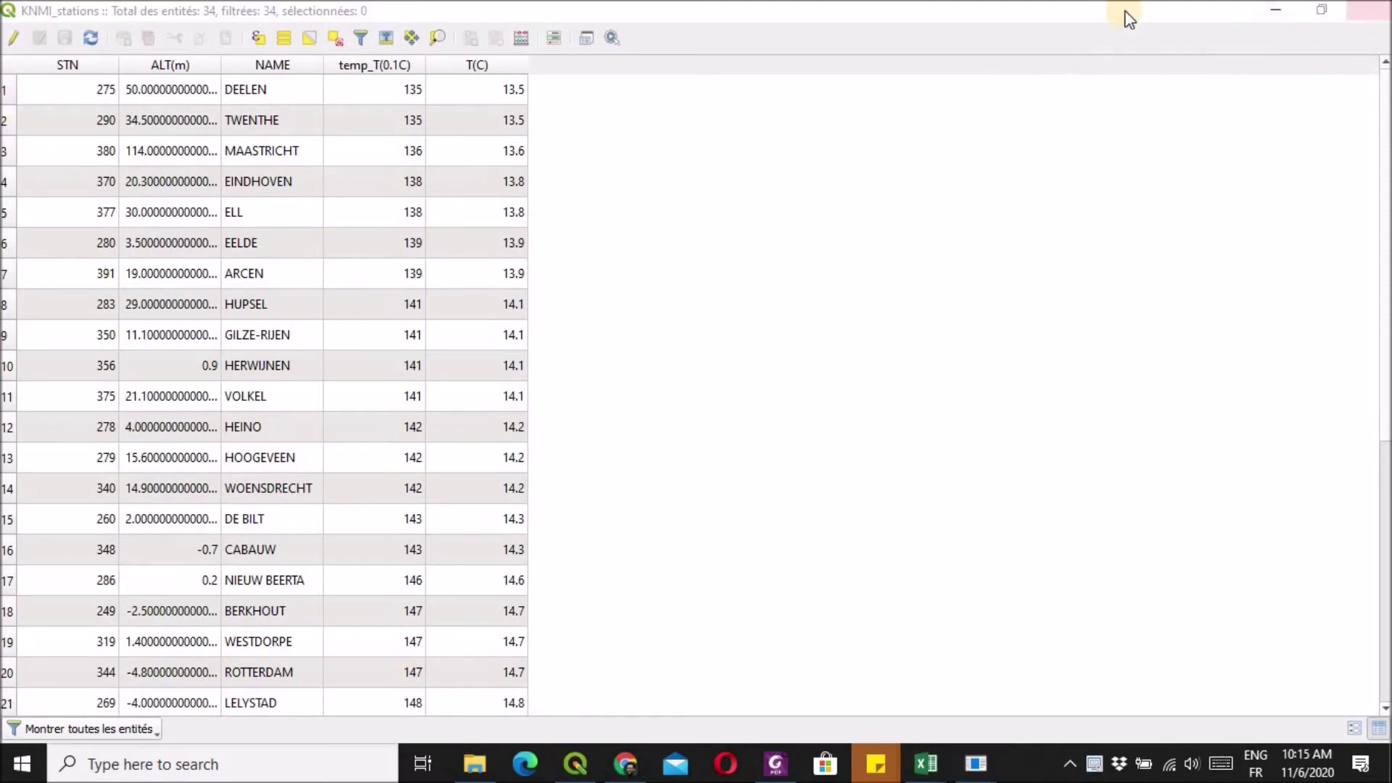
pyautogui.click(1367, 18)
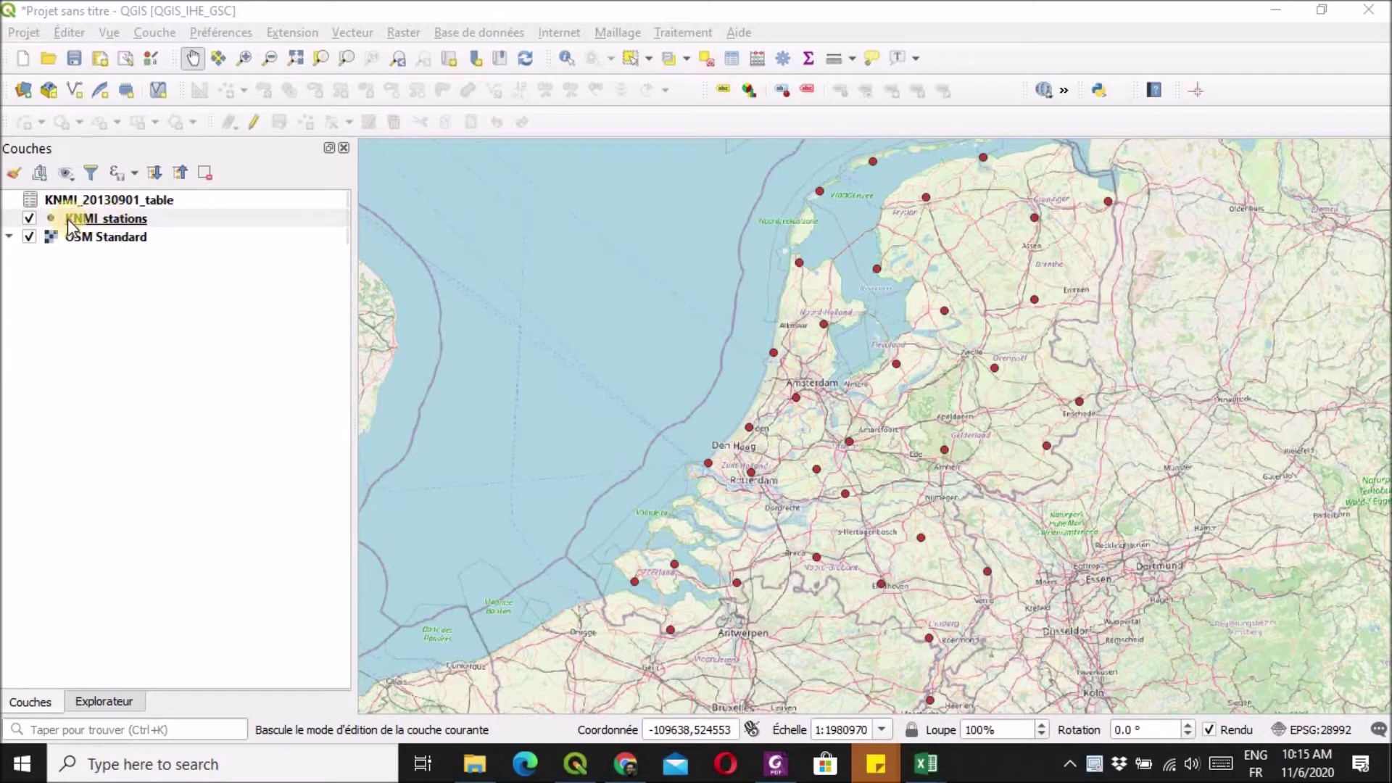
# - Export KNMI_stations as an ESRI Shapefile named KNMI_stations_température in the Exercice_2 folder, keeping EPSG:28992 and adding it to the map
pyautogui.rightClick(256, 223)
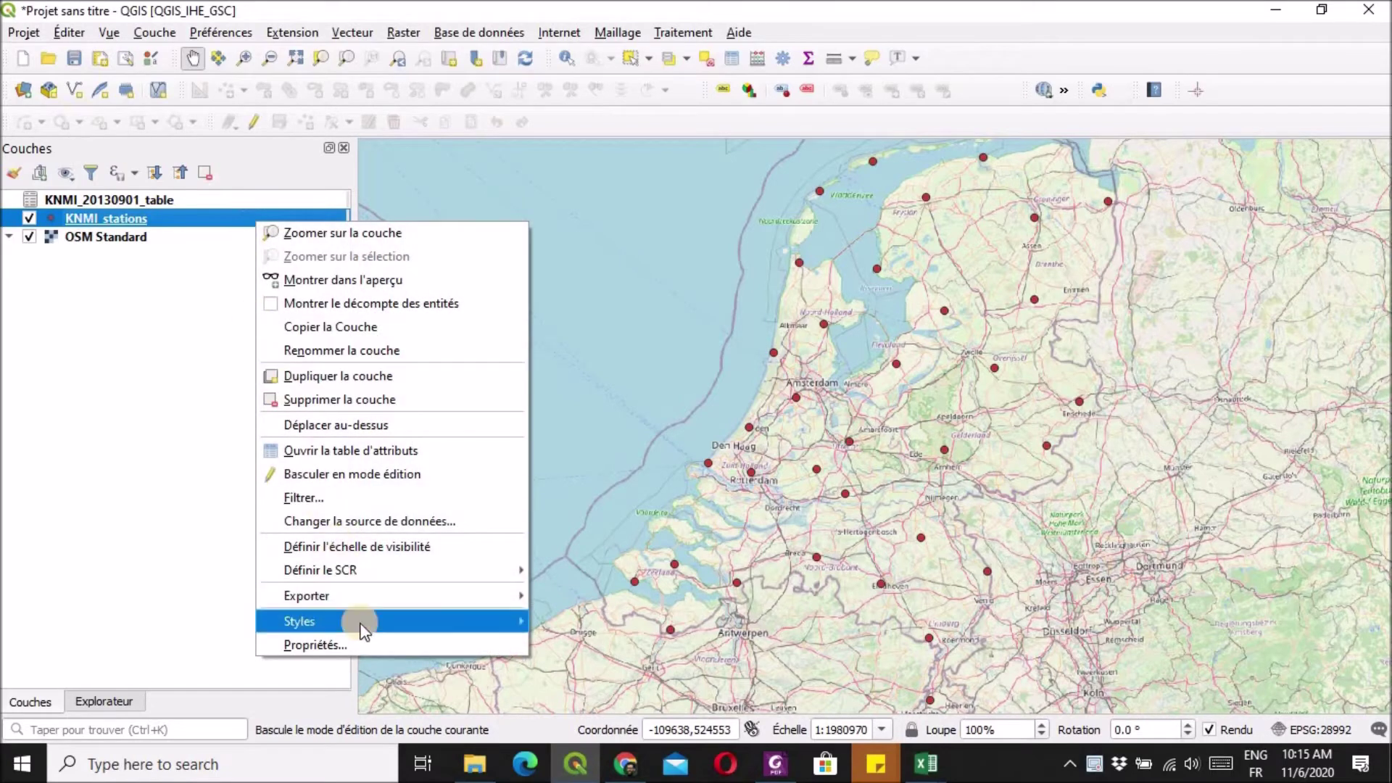
pyautogui.moveTo(388, 597)
pyautogui.click(554, 599)
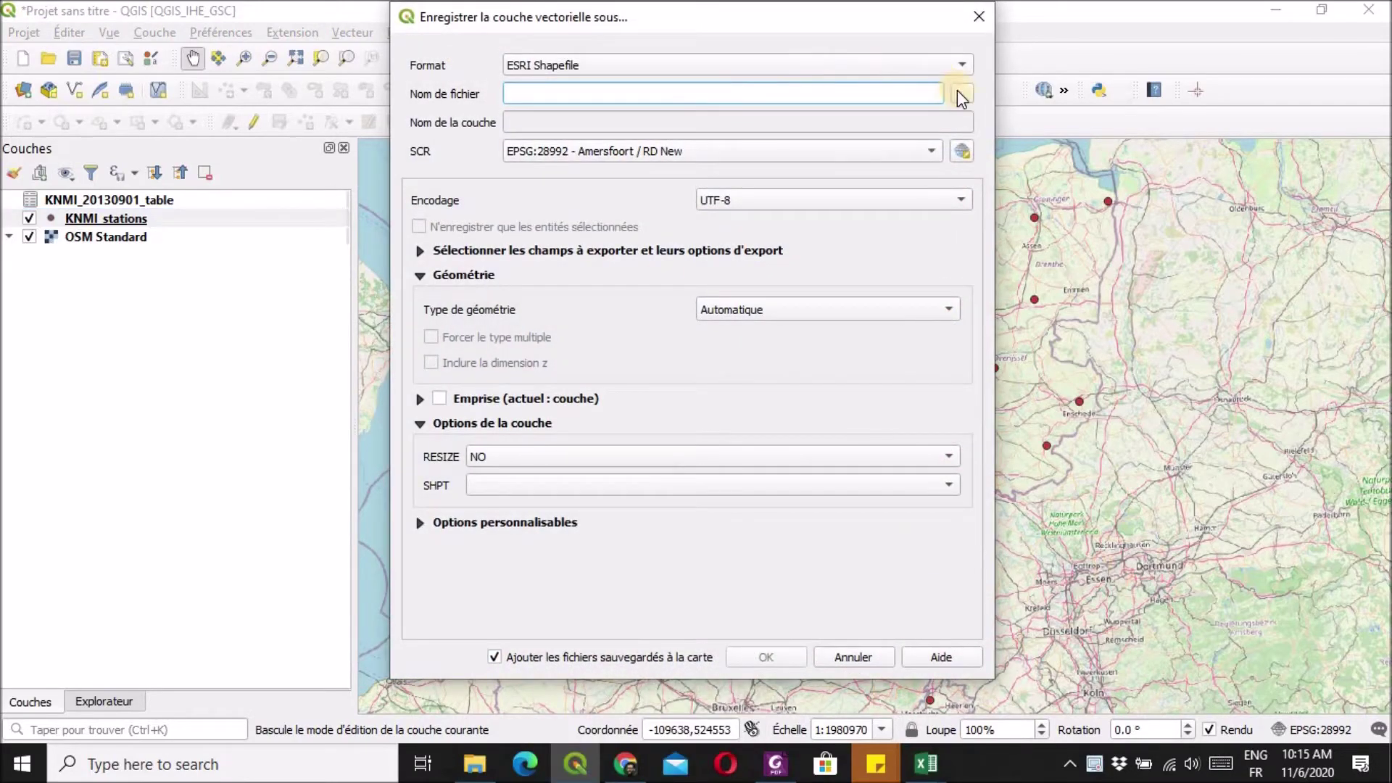
pyautogui.click(961, 93)
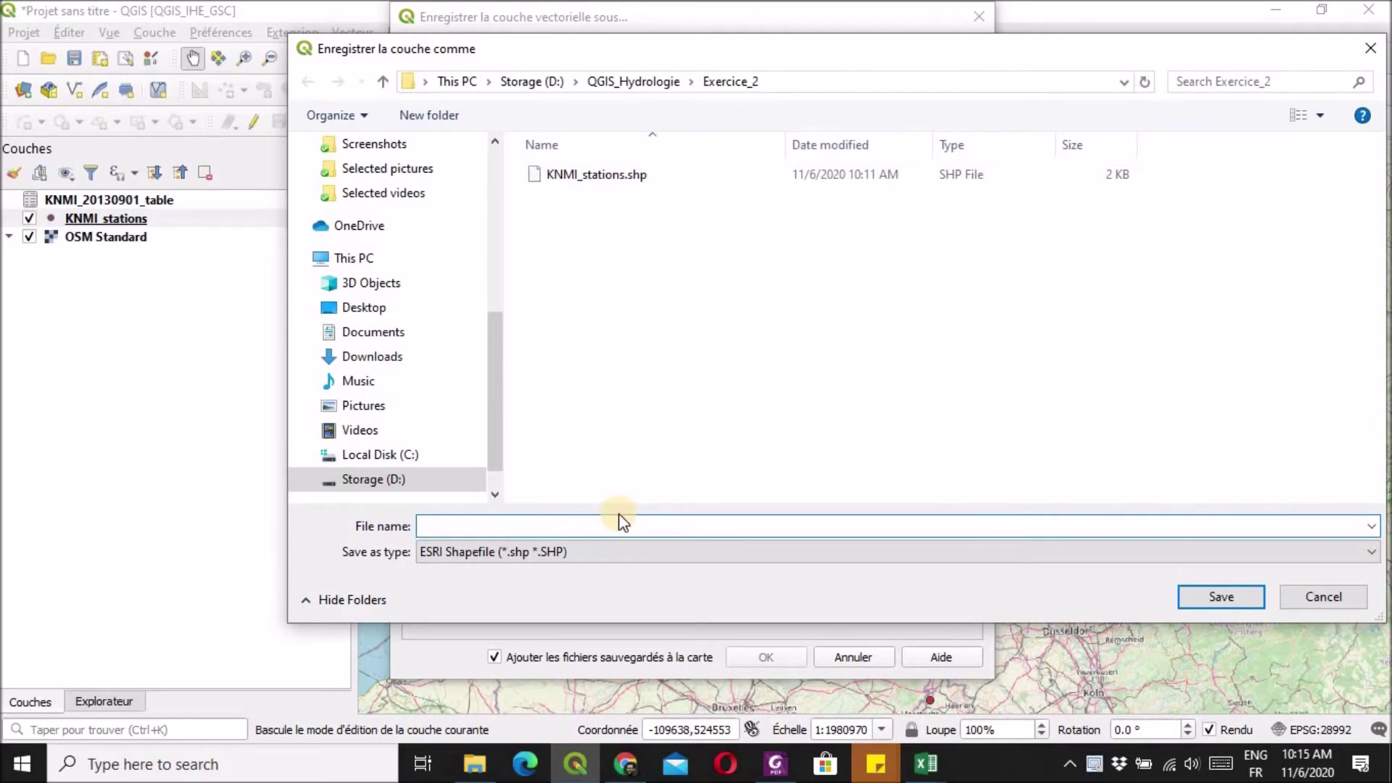
pyautogui.write('KNMI')
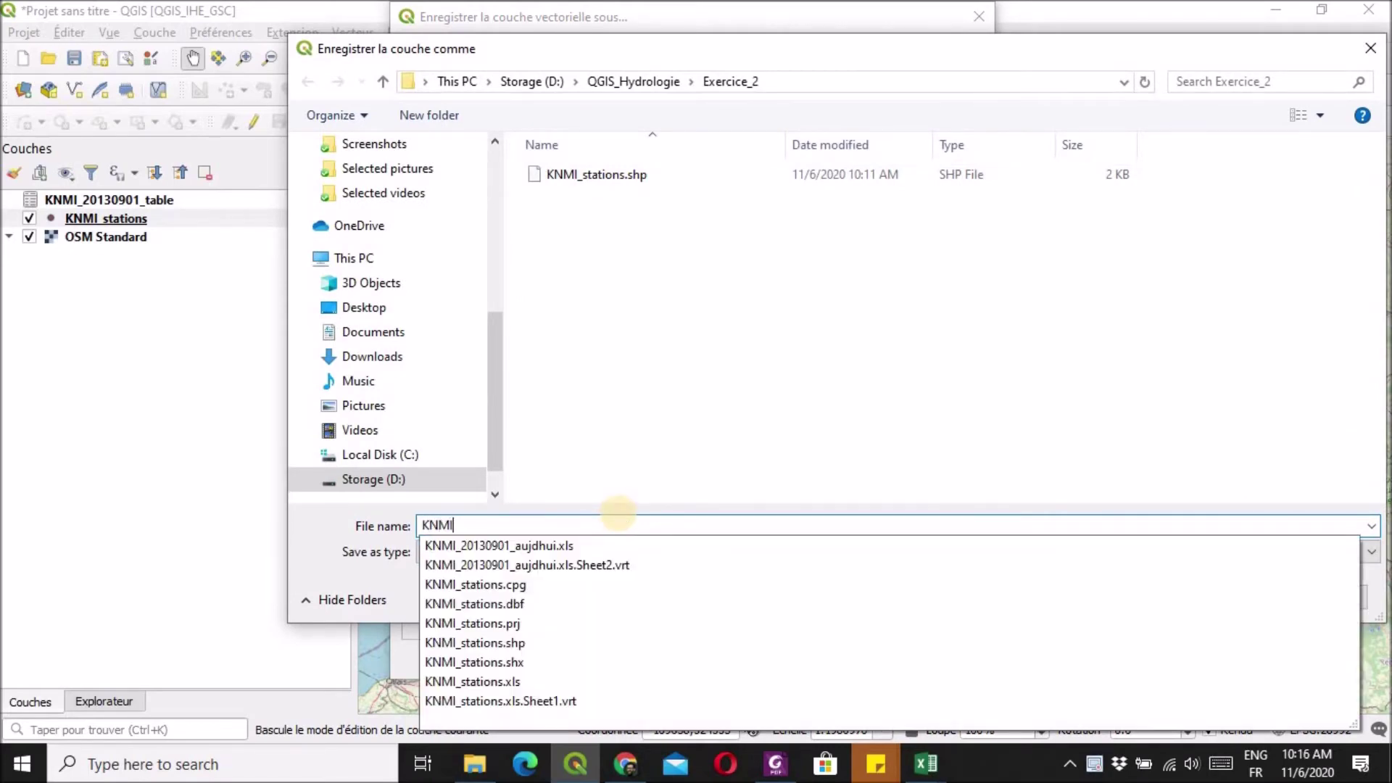
pyautogui.write('_stations_tempéra')
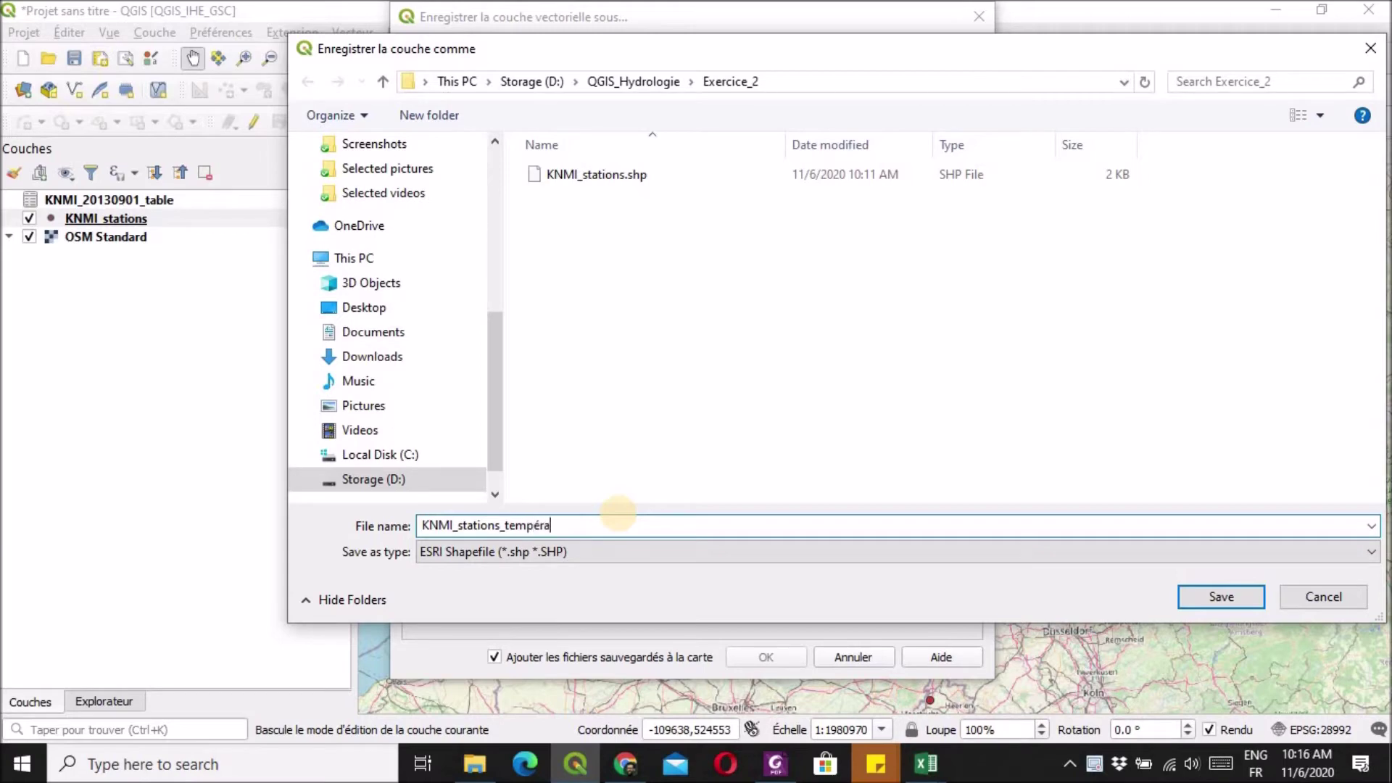
pyautogui.write('e')
pyautogui.click(1252, 607)
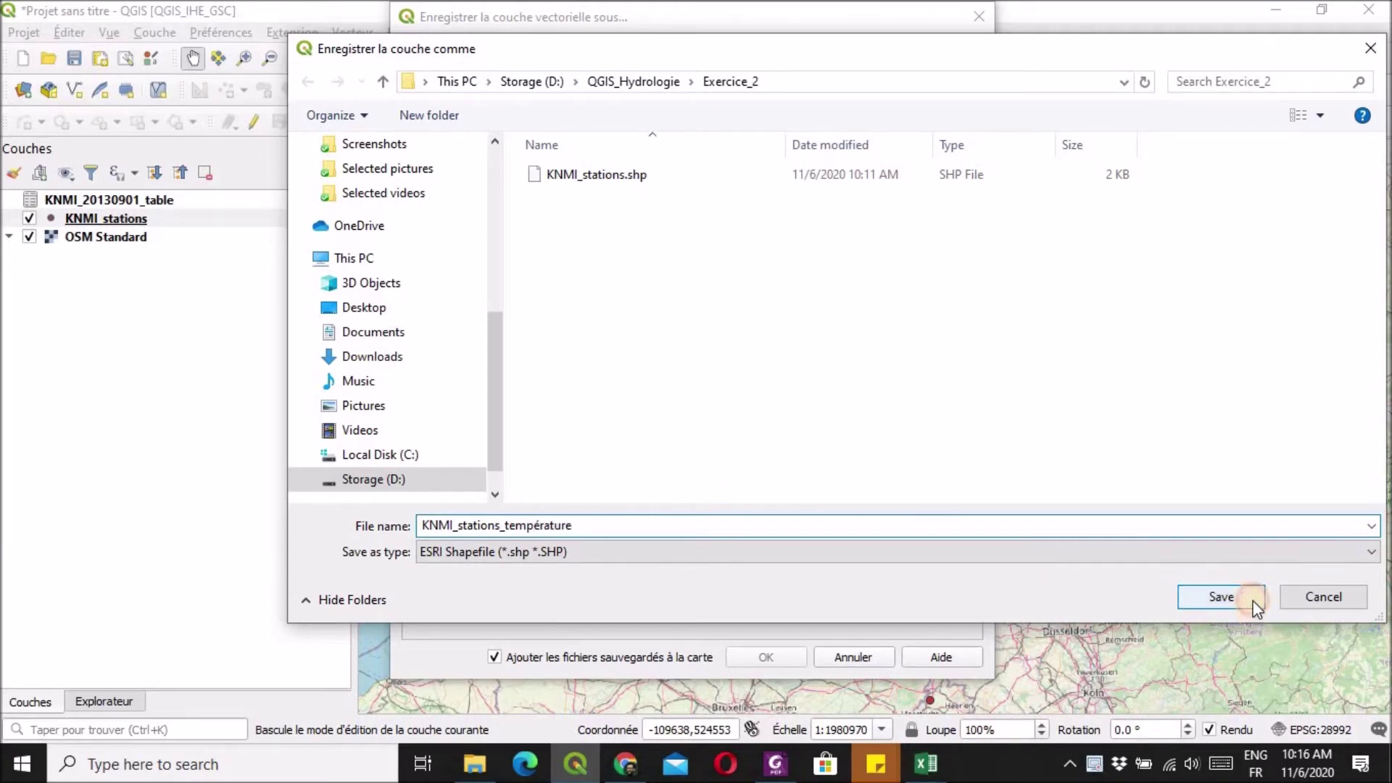
pyautogui.click(1244, 598)
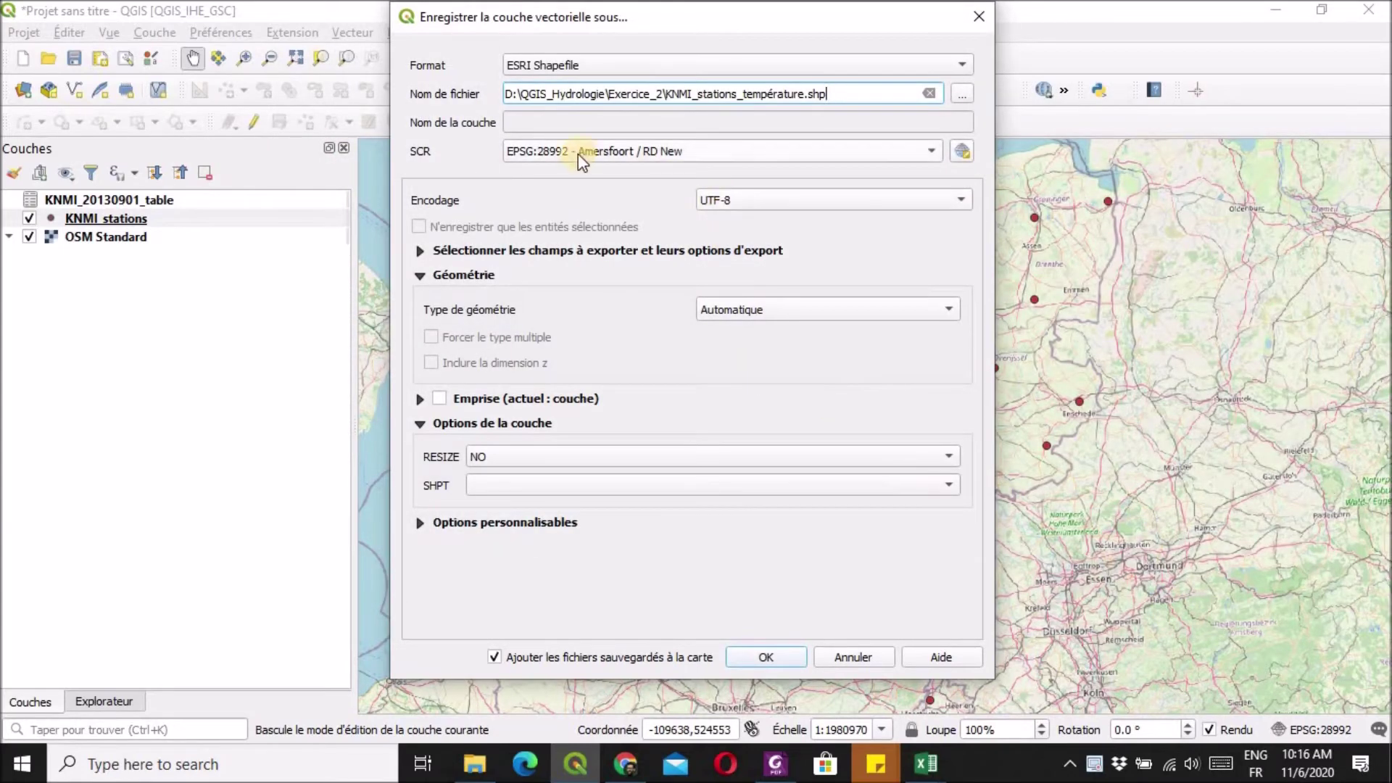
pyautogui.click(772, 652)
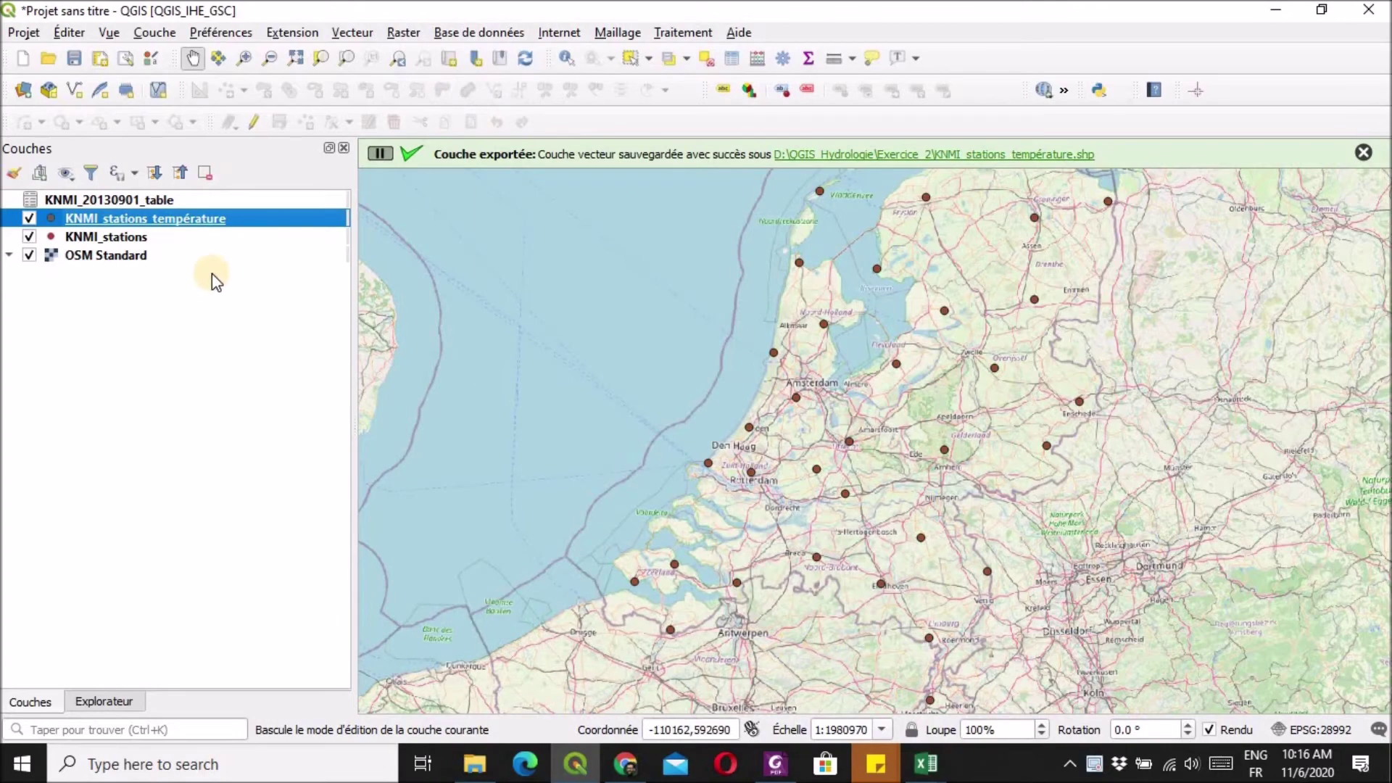
# - Show the KNMI_stations attribute table in a narrower window that leaves room for a second table
pyautogui.click(108, 239)
pyautogui.rightClick(110, 238)
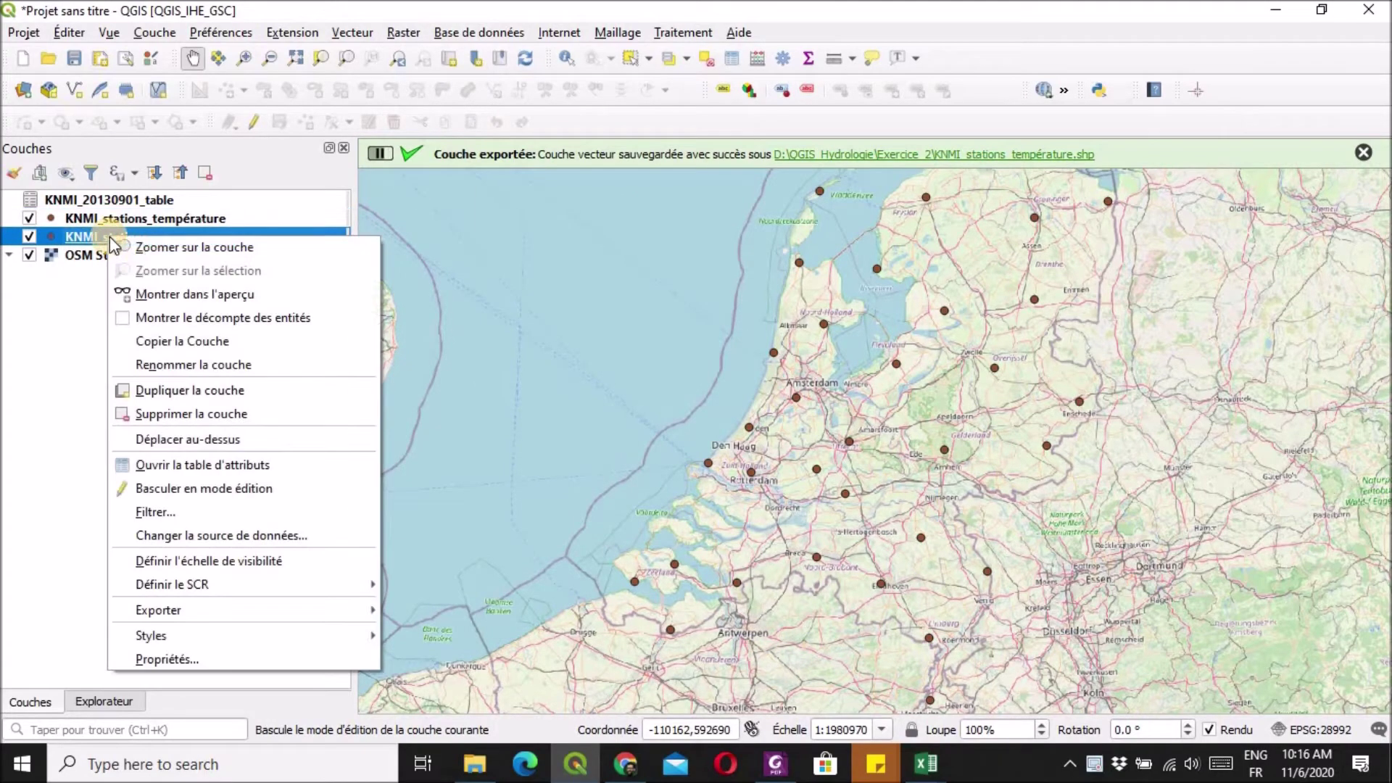
pyautogui.click(297, 463)
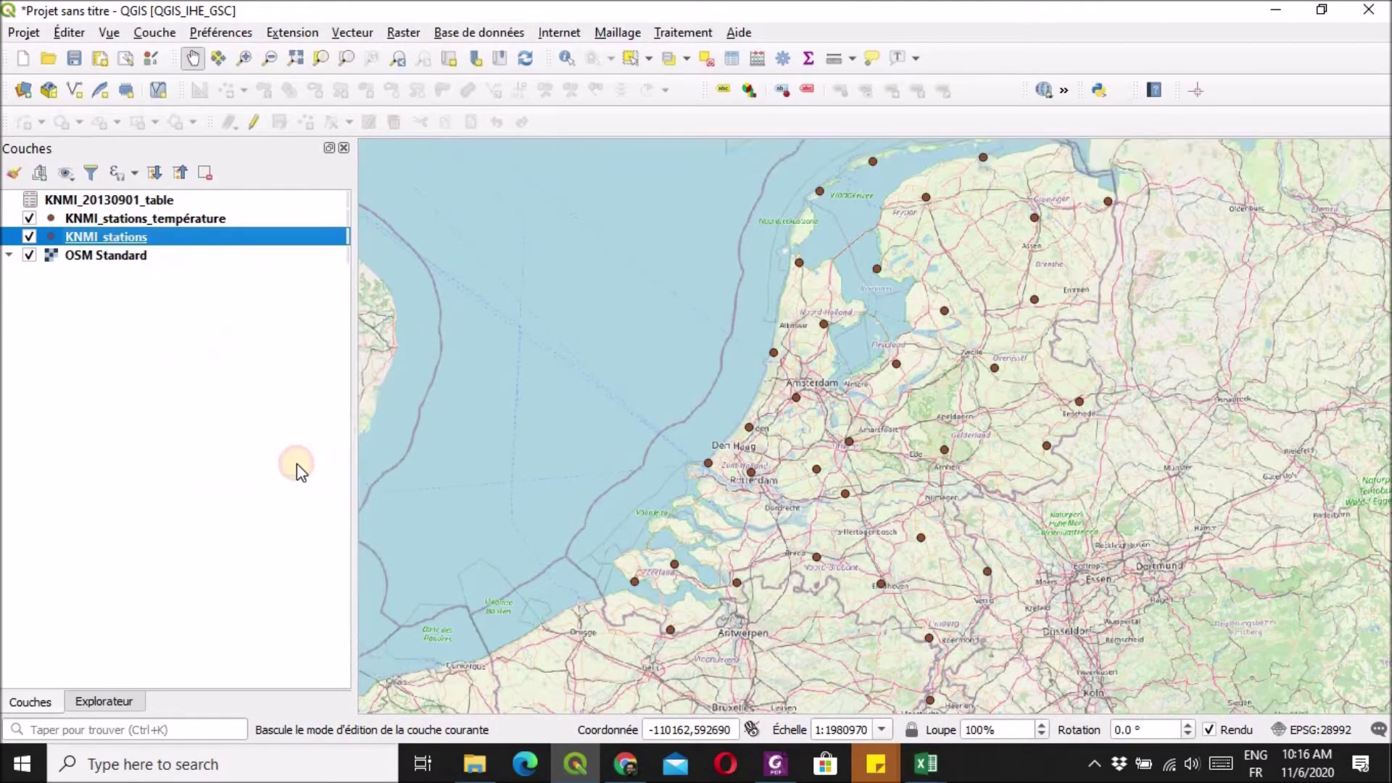
pyautogui.moveTo(1242, 199); pyautogui.dragTo(899, 231)
pyautogui.moveTo(603, 99); pyautogui.dragTo(503, 101)
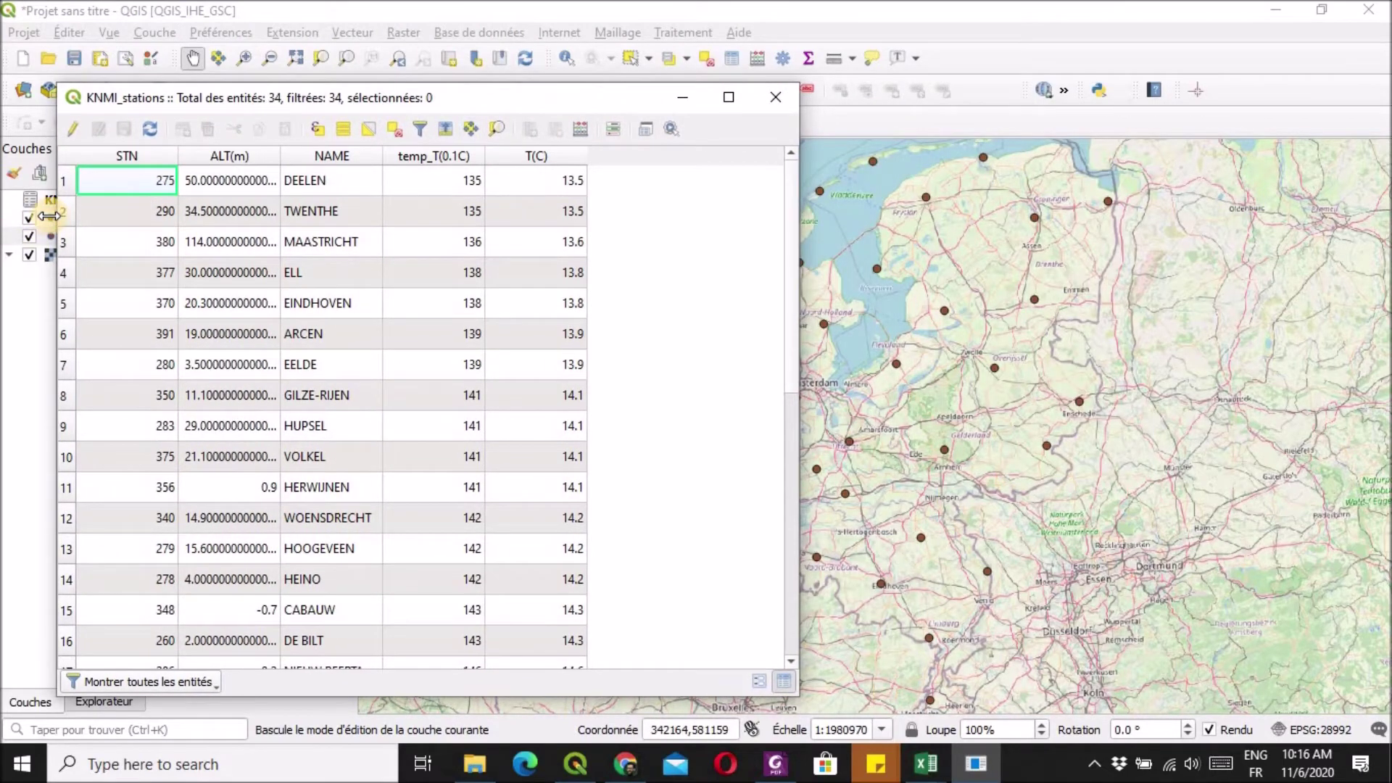
# - Show the KNMI_stations_température attribute table and narrow its window
pyautogui.click(52, 268)
pyautogui.click(94, 220)
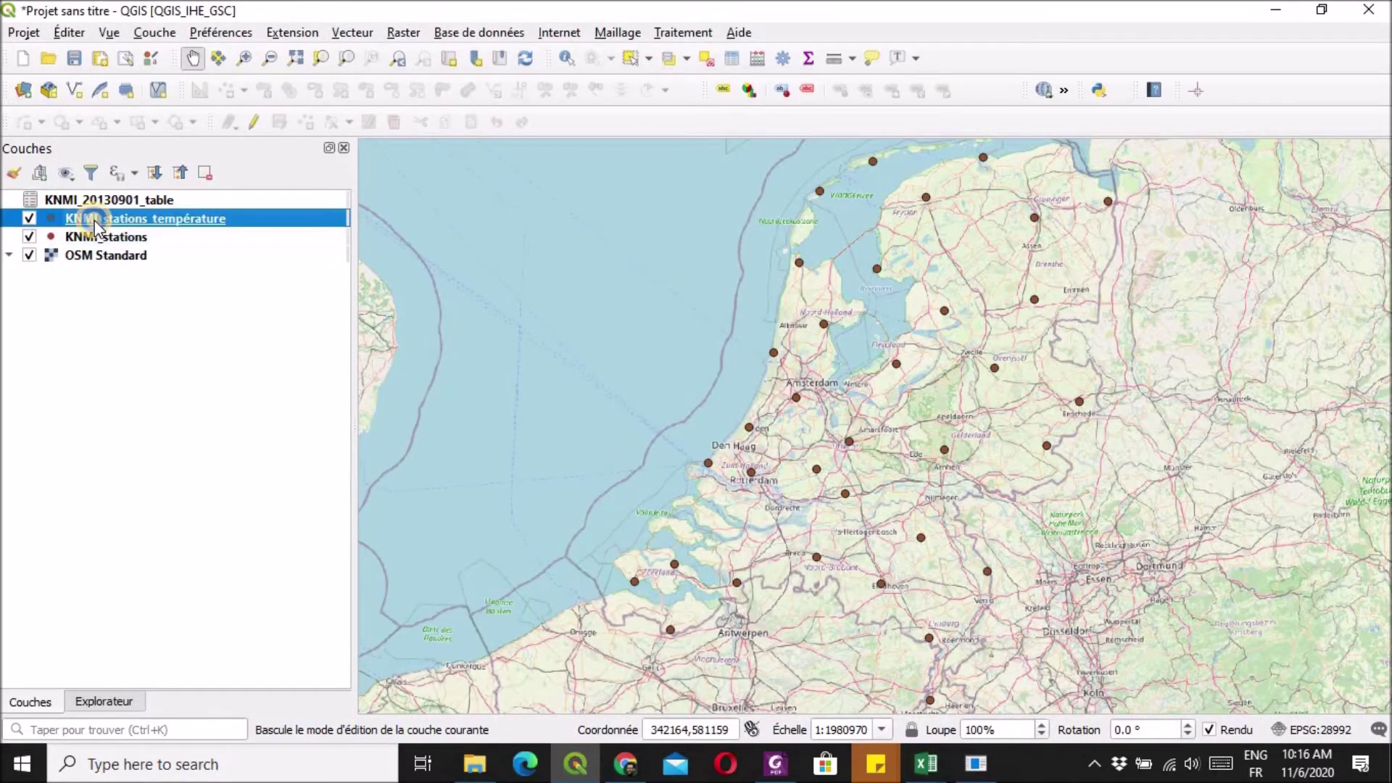
pyautogui.rightClick(94, 221)
pyautogui.click(232, 451)
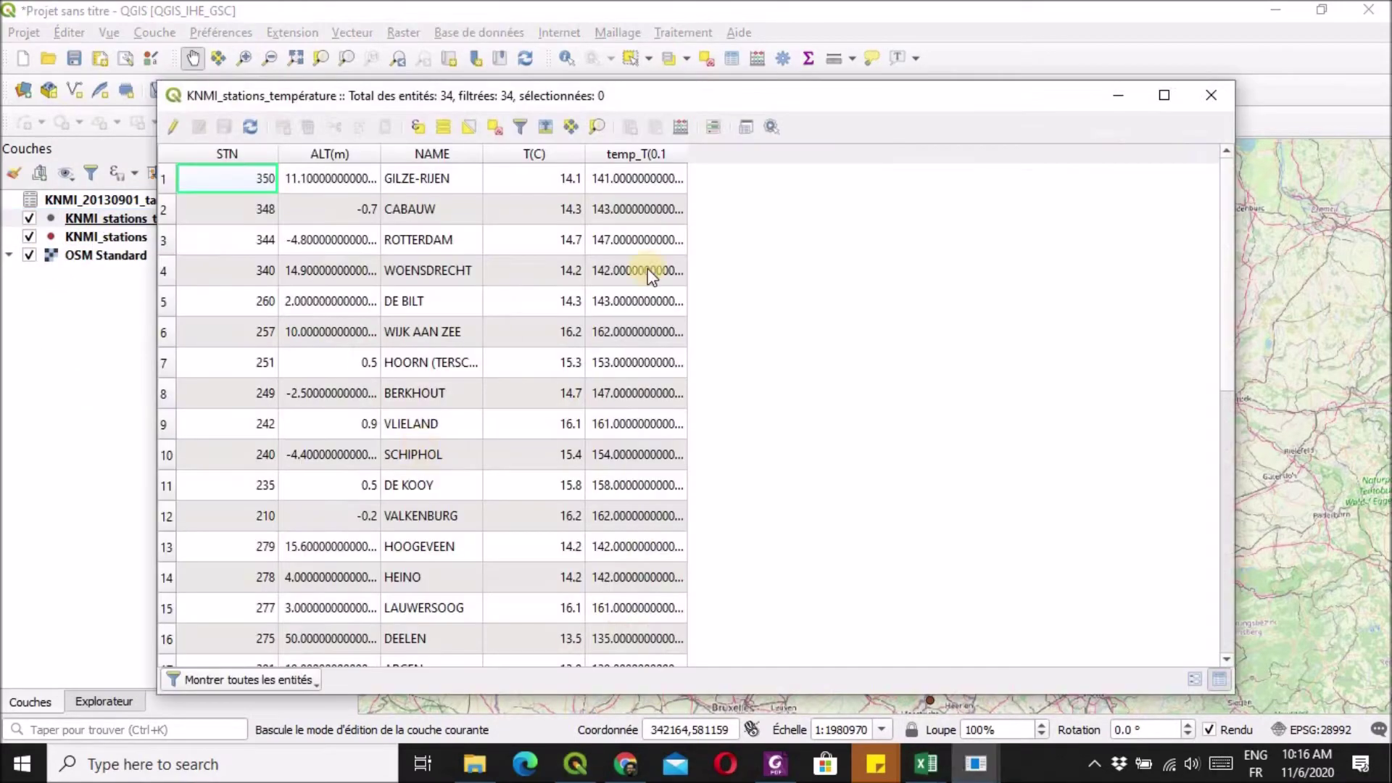
pyautogui.moveTo(154, 292); pyautogui.dragTo(549, 293)
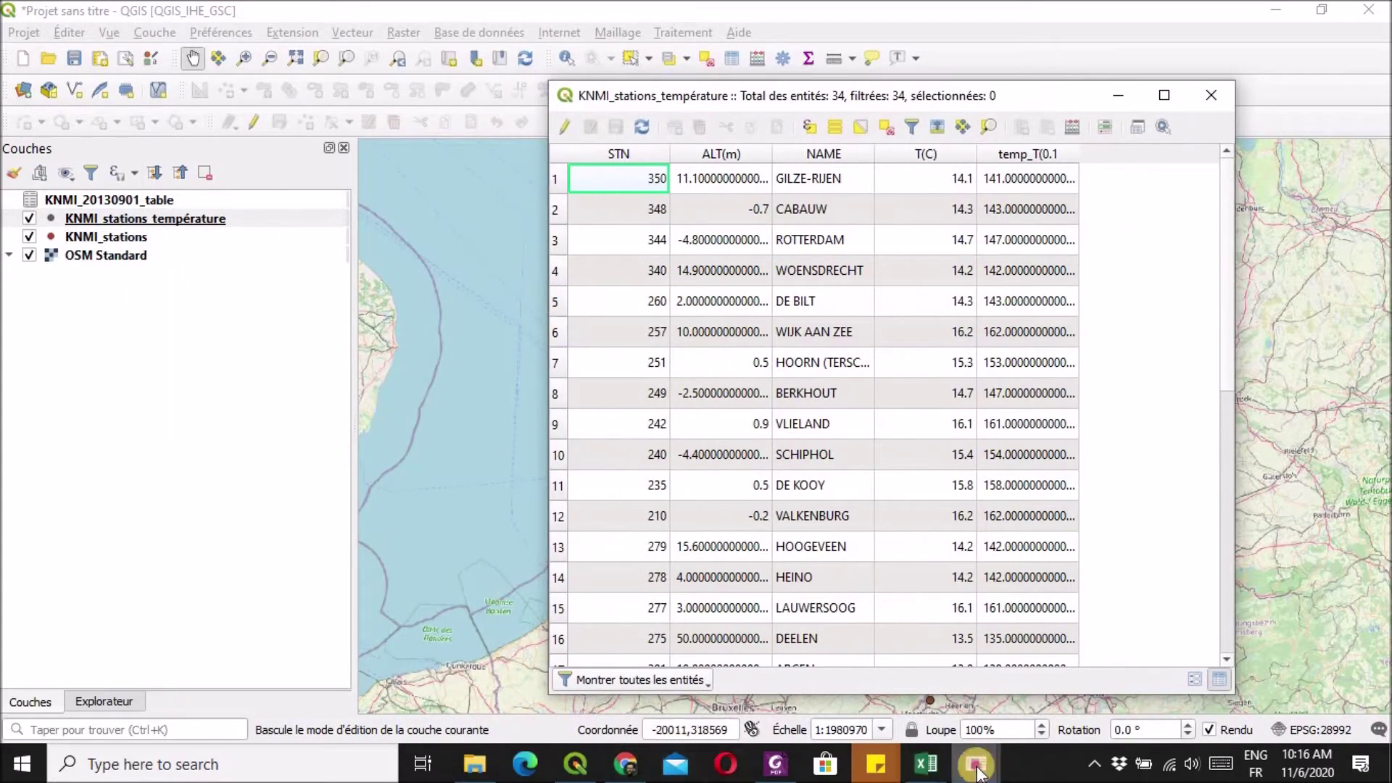
# - Compare the attribute tables of KNMI_stations and KNMI_stations_température side by side, both sorted by descending STN
pyautogui.moveTo(976, 768)
pyautogui.click(914, 681)
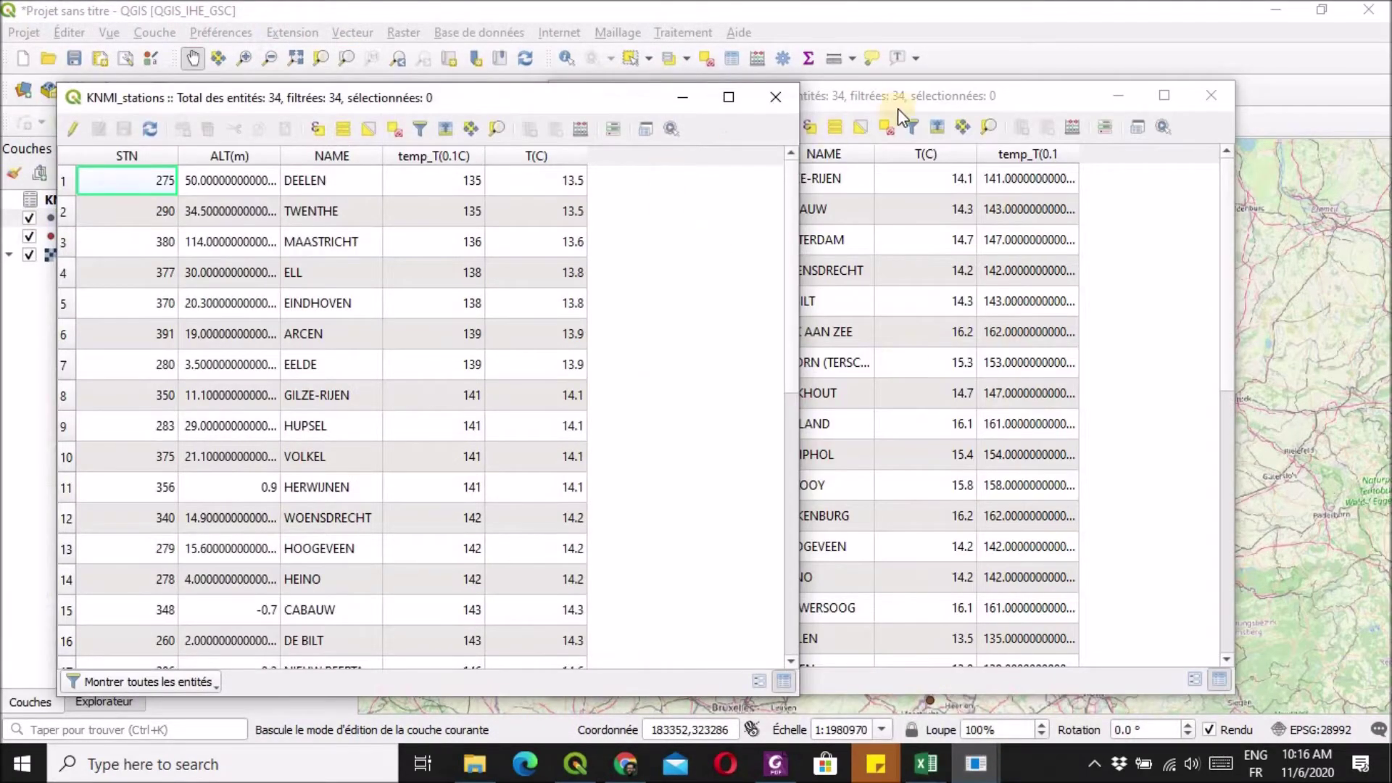
pyautogui.moveTo(951, 97); pyautogui.dragTo(1098, 97)
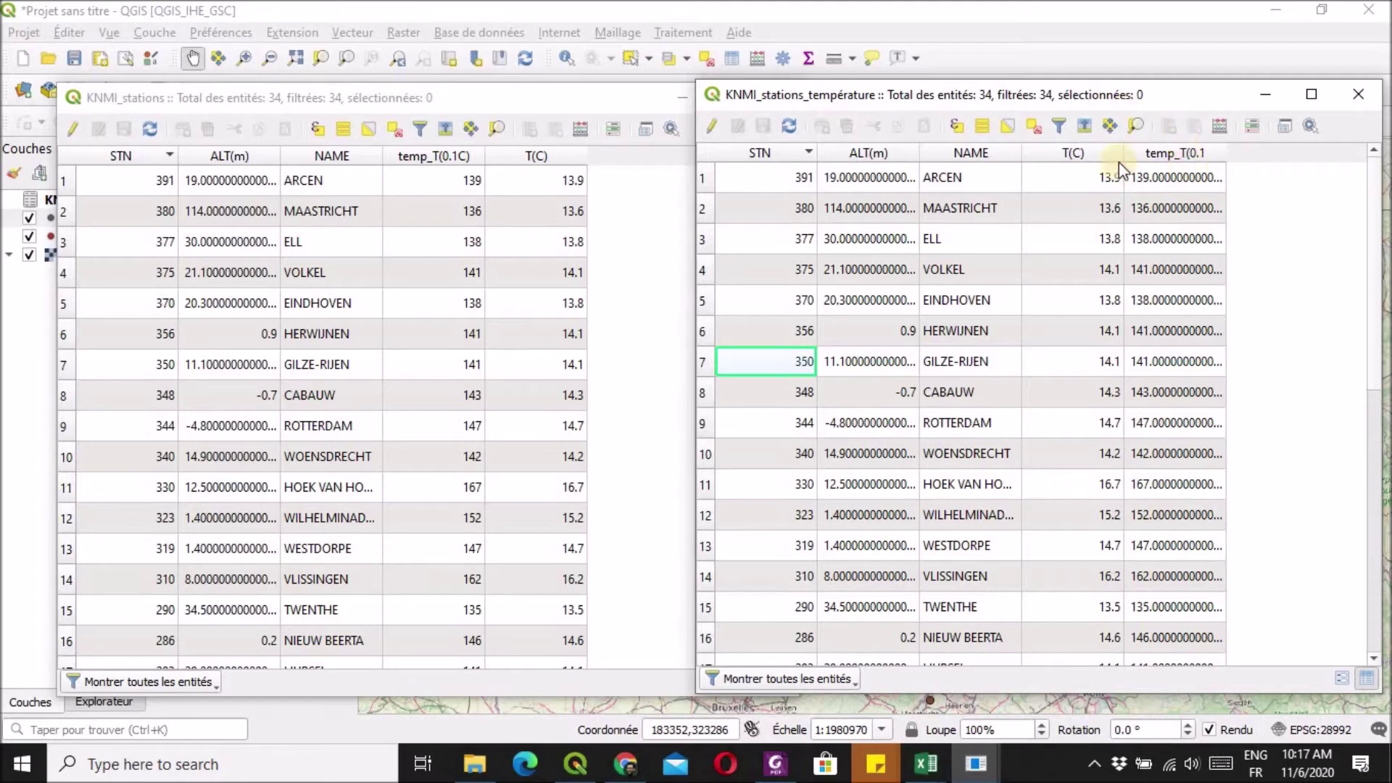
pyautogui.click(578, 92)
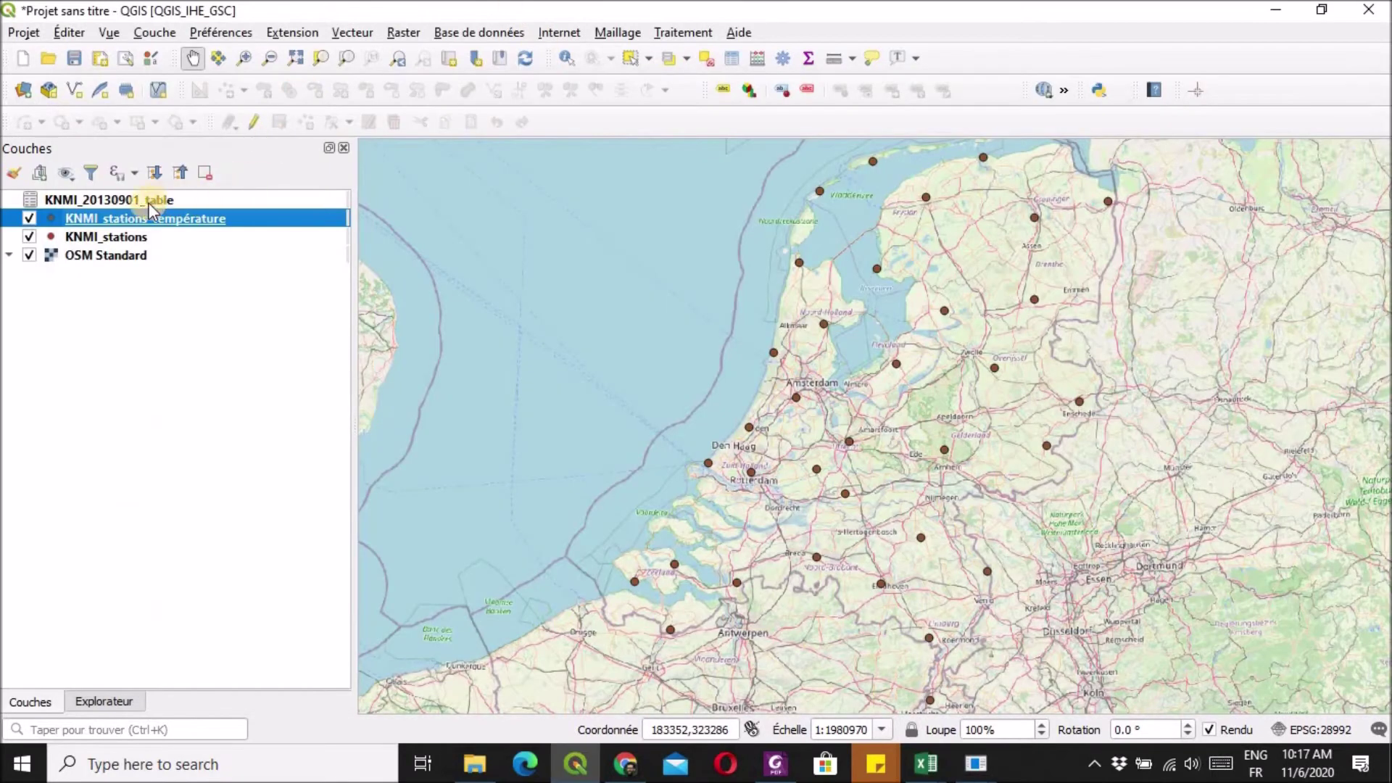
# - Remove the KNMI_20130901_table layer from the project
pyautogui.click(148, 201)
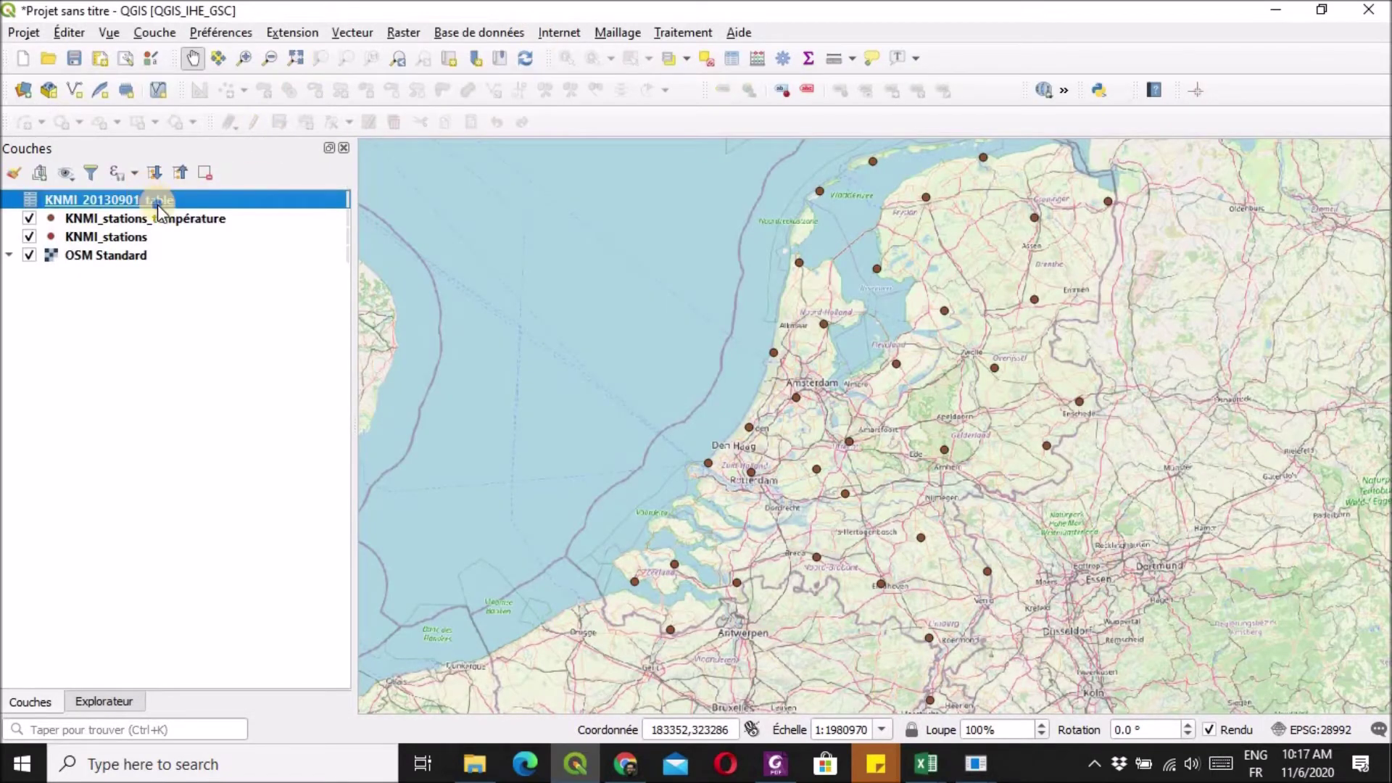
pyautogui.rightClick(155, 202)
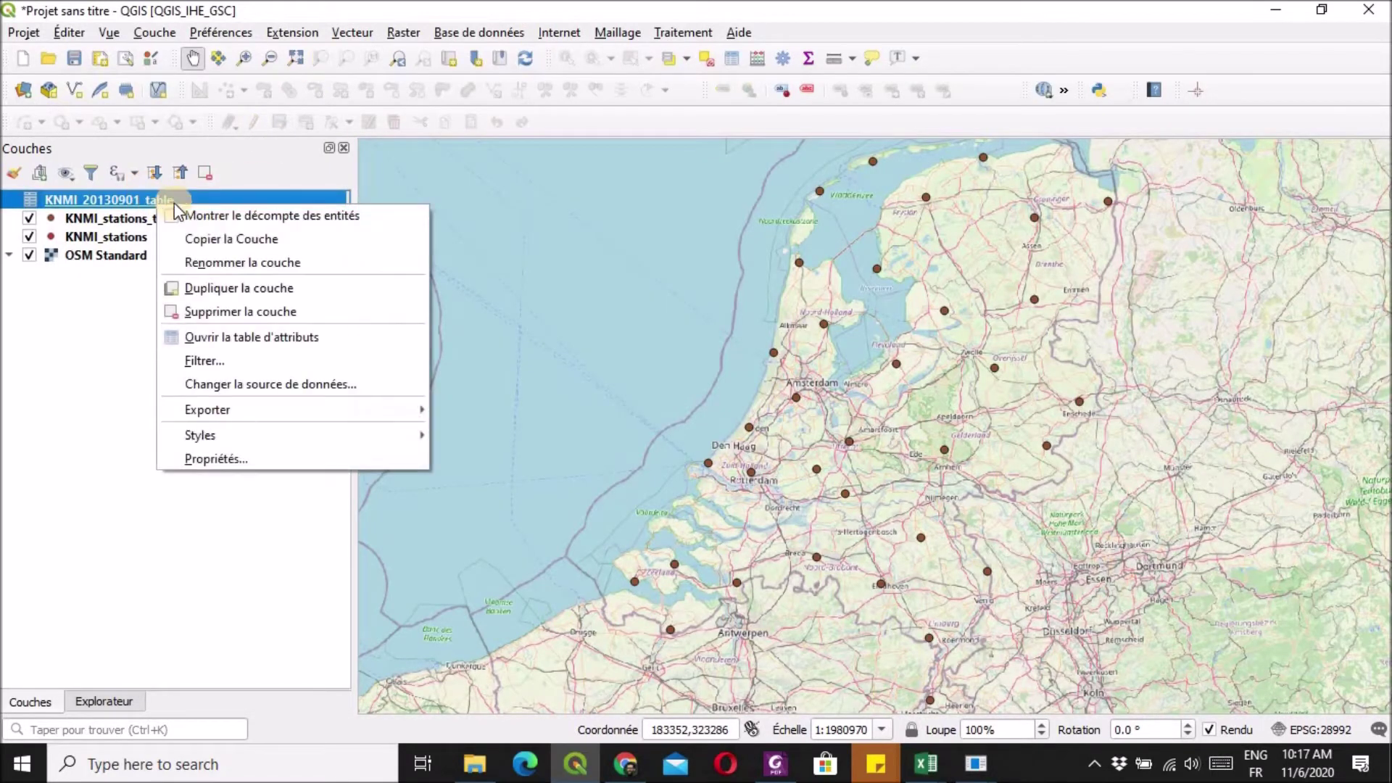
pyautogui.click(224, 311)
pyautogui.click(668, 402)
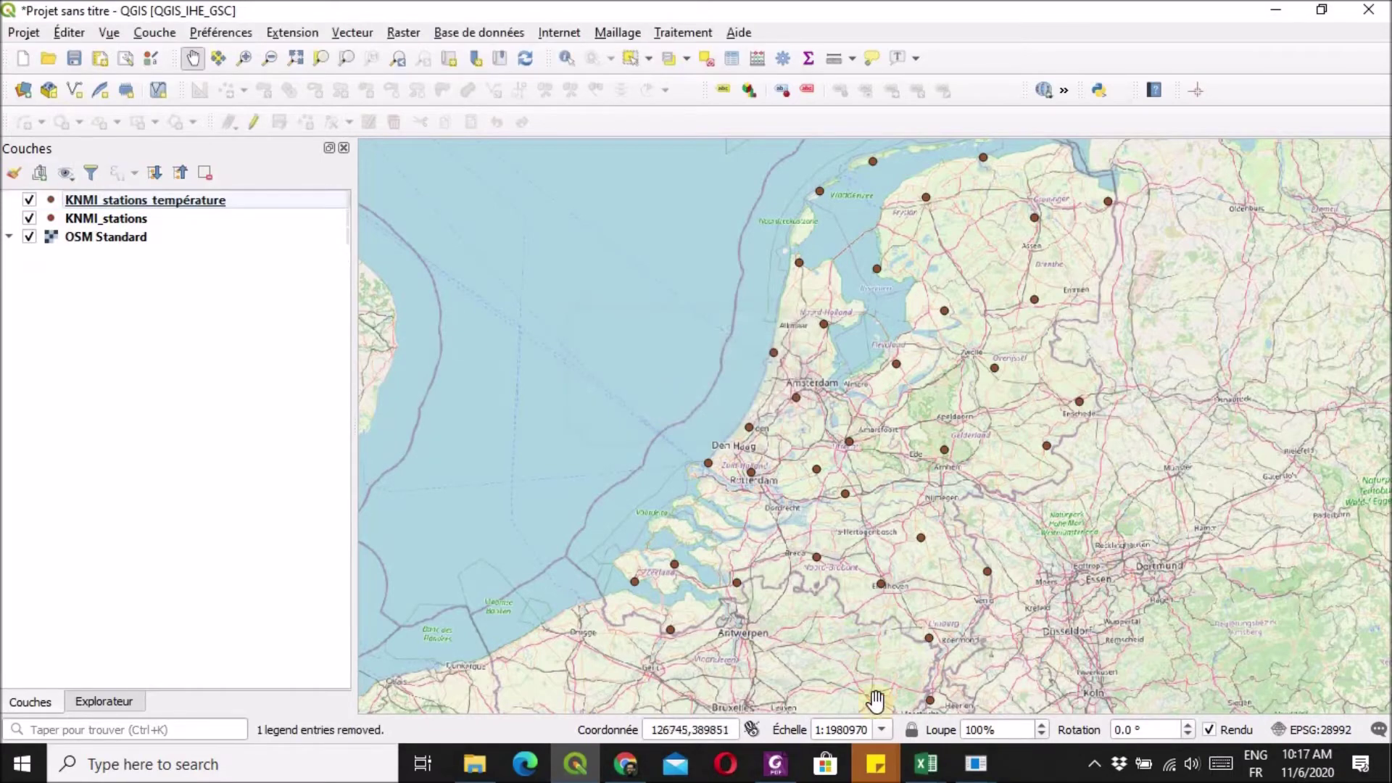
# - Bring the attribute tables of KNMI_stations_température and KNMI_stations back into view and close both
pyautogui.click(919, 692)
pyautogui.moveTo(975, 765)
pyautogui.click(1034, 664)
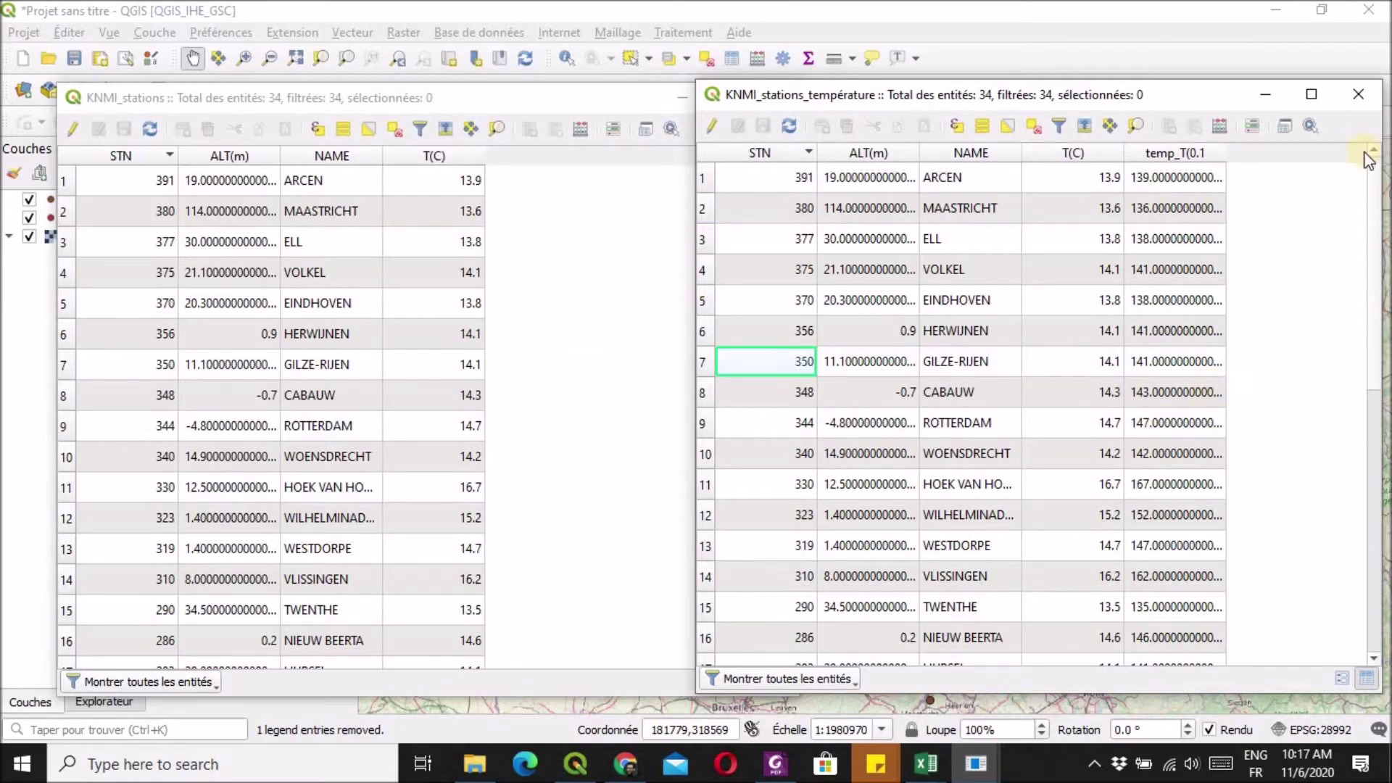
pyautogui.click(1355, 94)
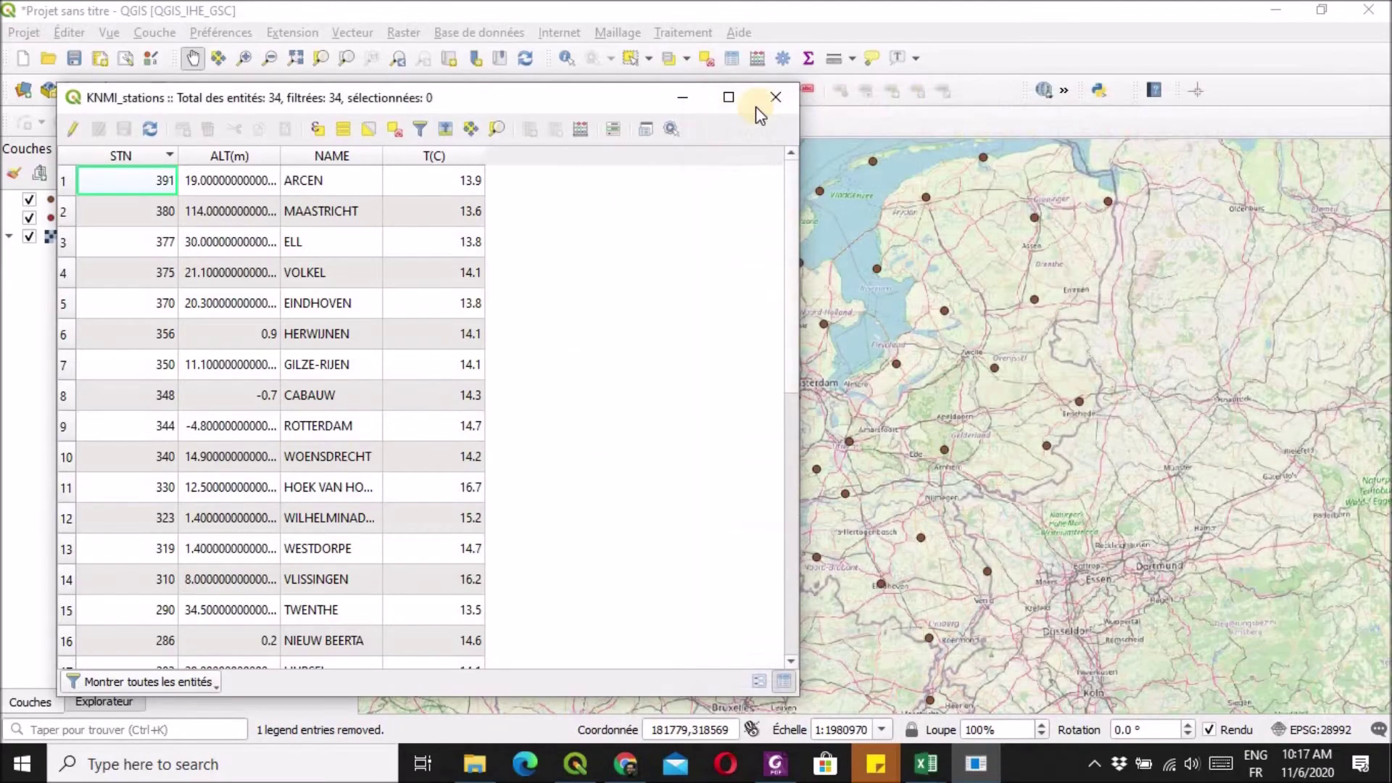
pyautogui.click(772, 97)
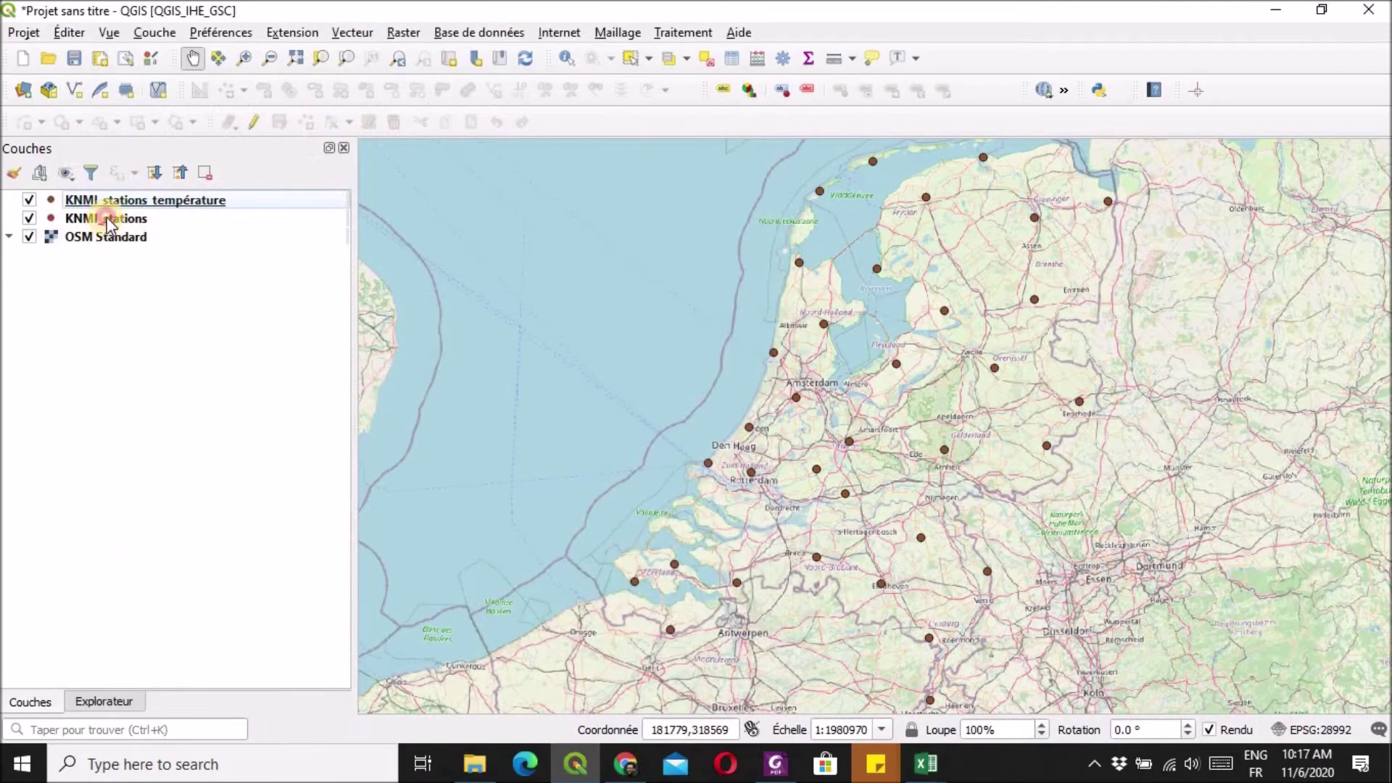
# - Remove the KNMI_stations layer from the project
pyautogui.click(232, 221)
pyautogui.rightClick(244, 229)
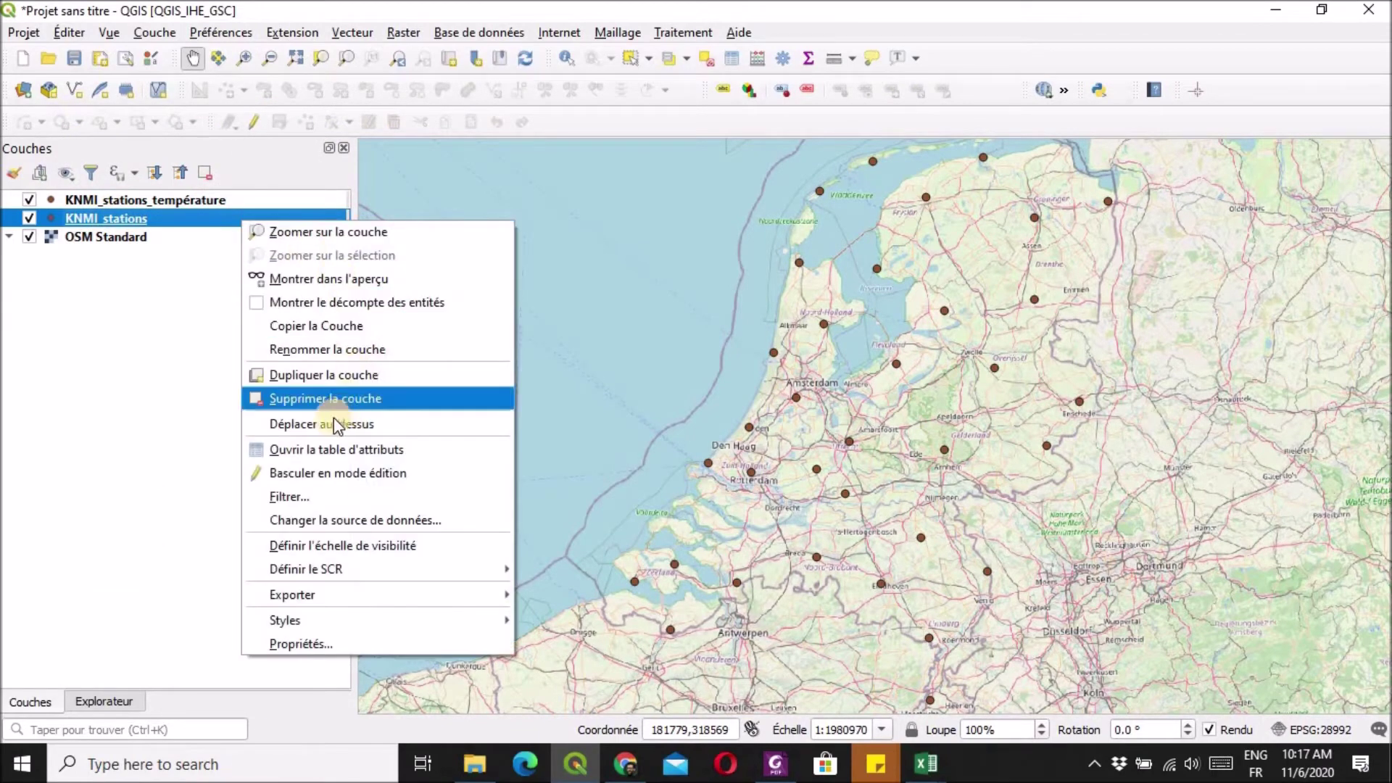
pyautogui.click(326, 395)
pyautogui.click(642, 405)
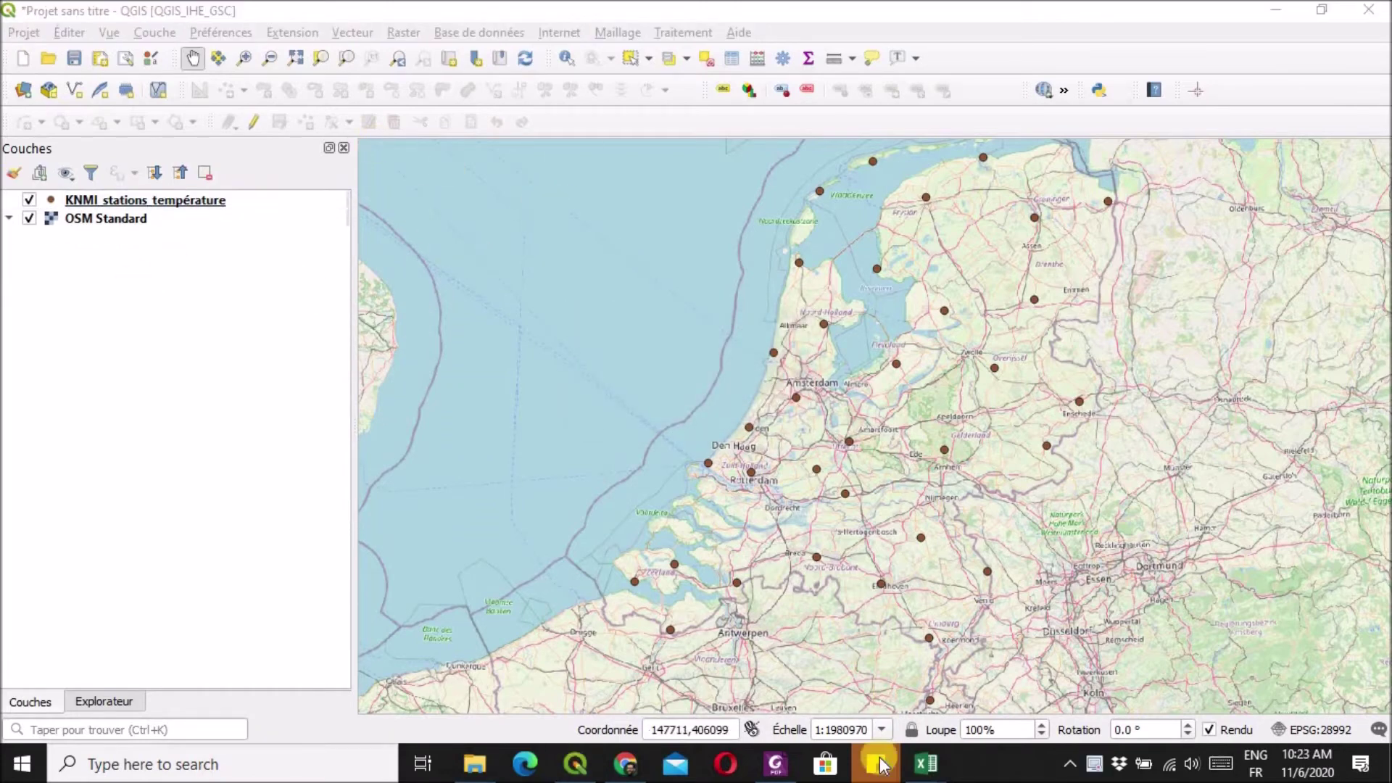
# - Switch to the KNMI_stations workbook in Excel and start saving a copy in the current Exercice_2 folder
pyautogui.click(917, 767)
pyautogui.click(984, 707)
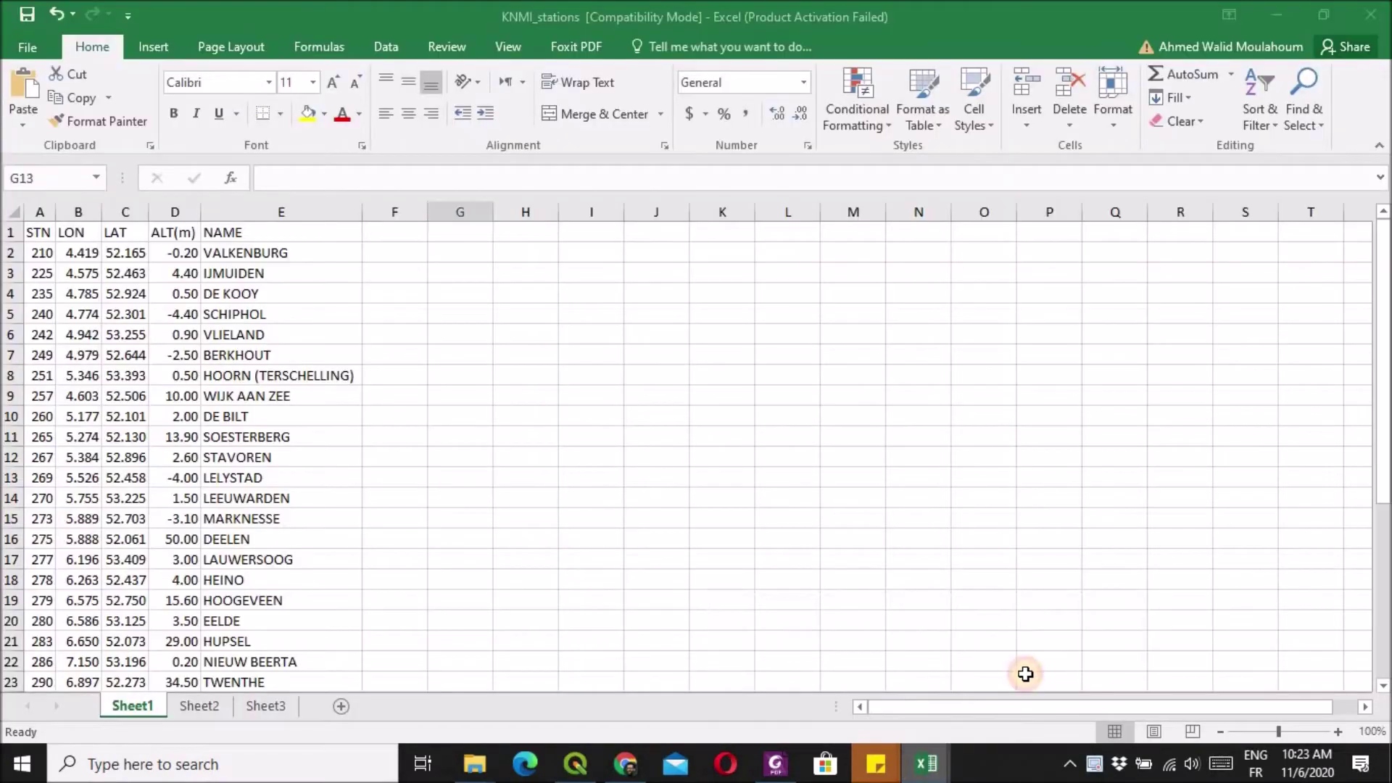
pyautogui.click(37, 50)
pyautogui.click(53, 246)
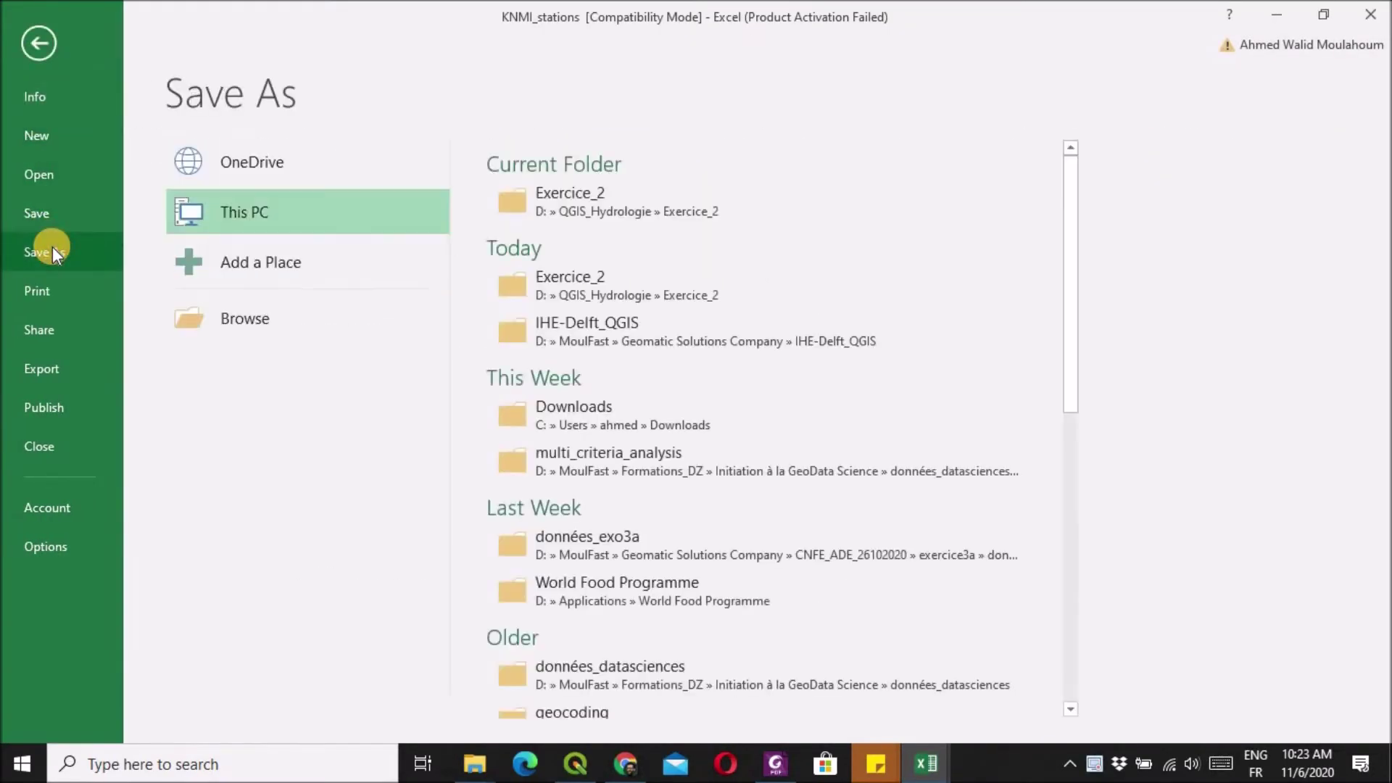
pyautogui.click(598, 189)
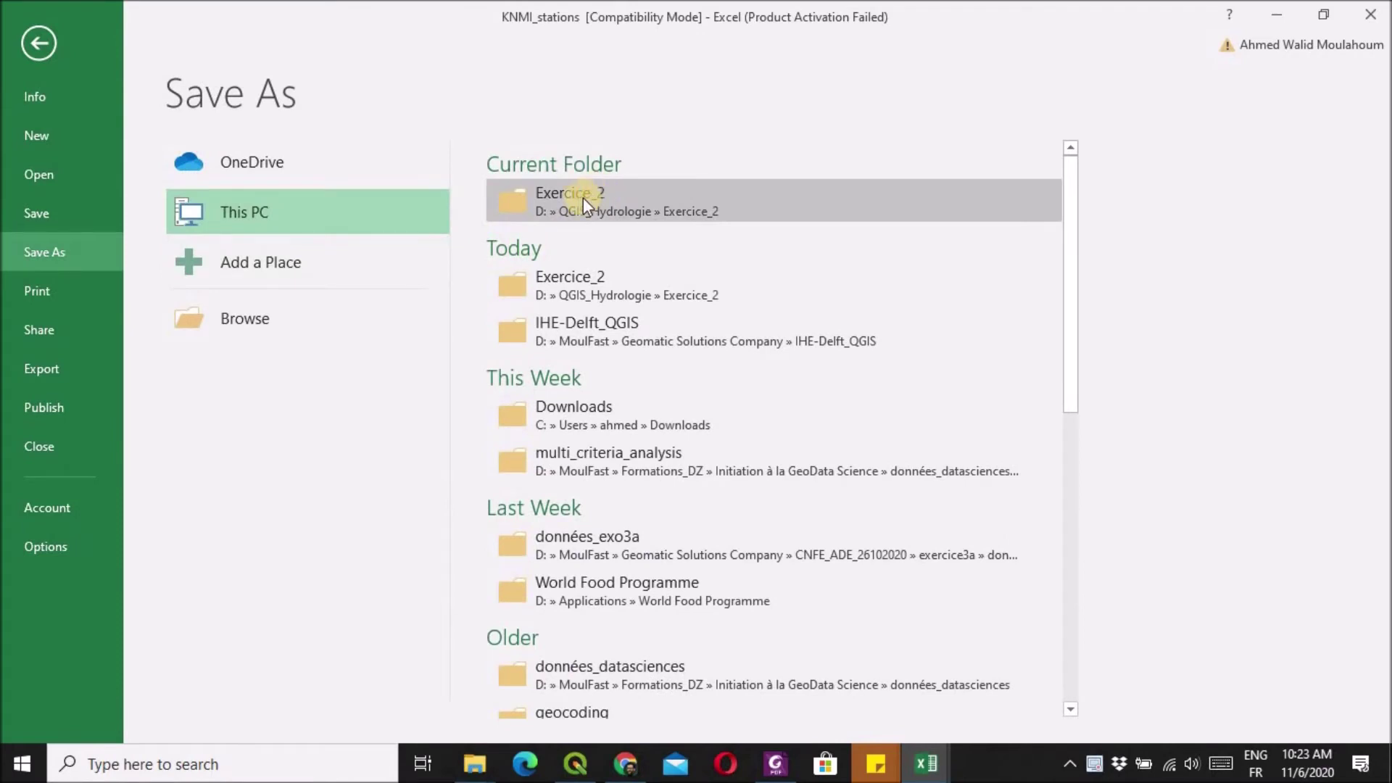
# - Save the workbook copy as CSV (Comma delimited) under the name KNMI_stations_csv, keeping that format
pyautogui.click(284, 376)
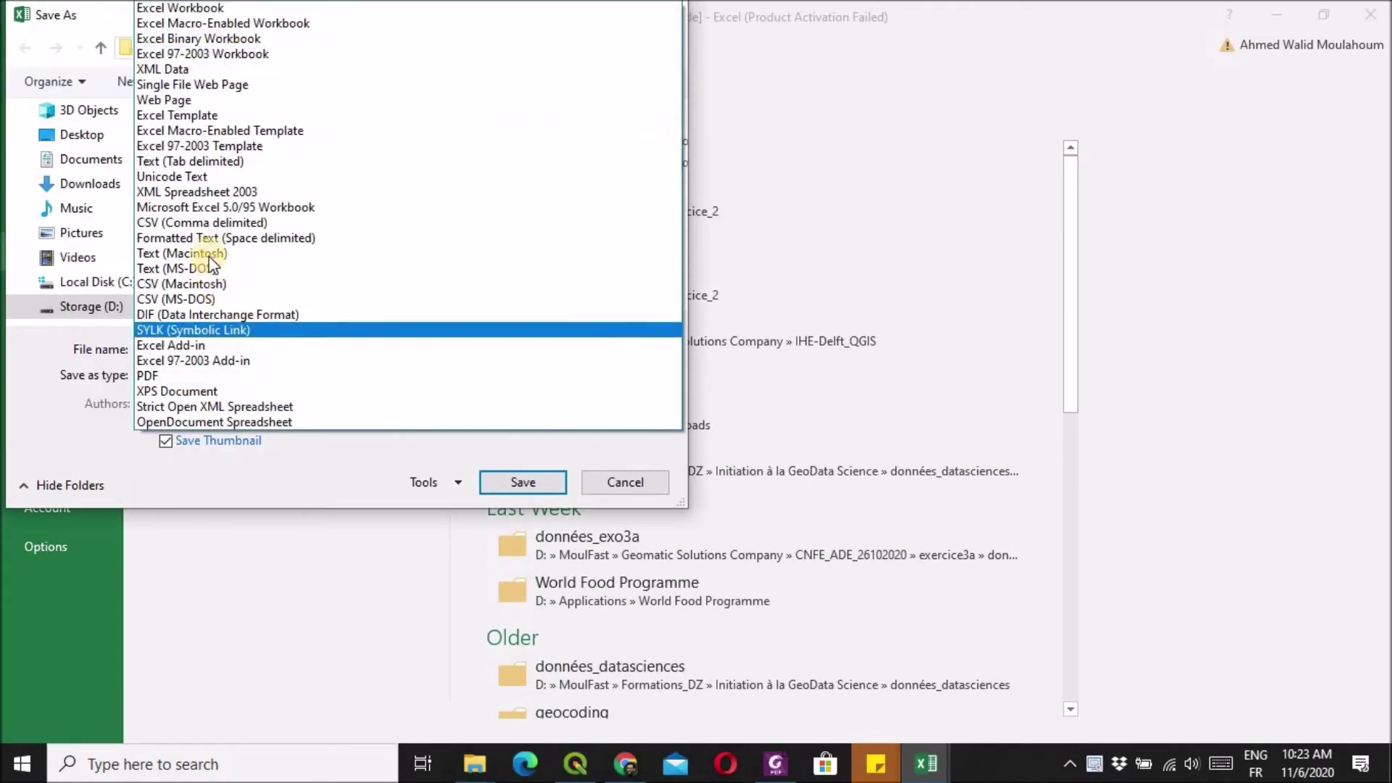
pyautogui.click(314, 222)
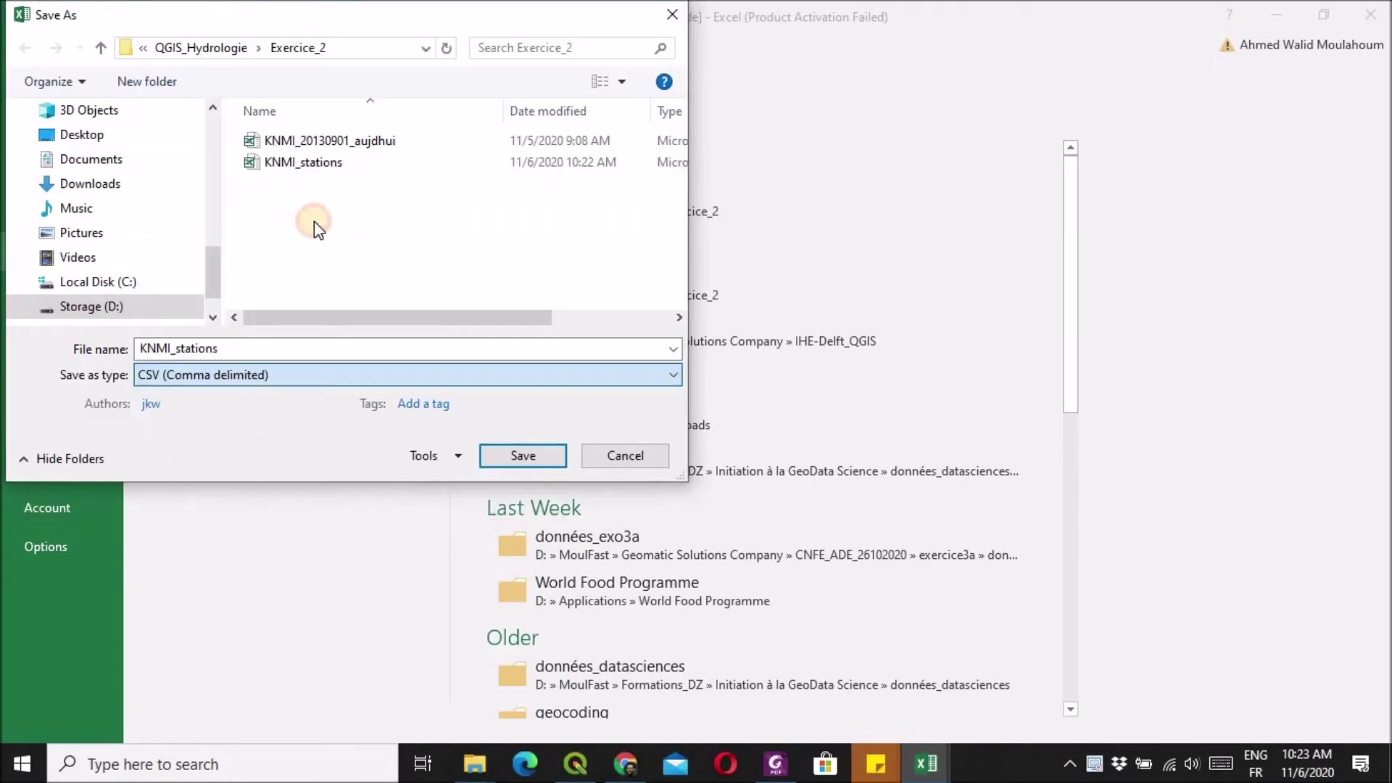
pyautogui.click(277, 347)
pyautogui.click(285, 350)
pyautogui.write('_csv')
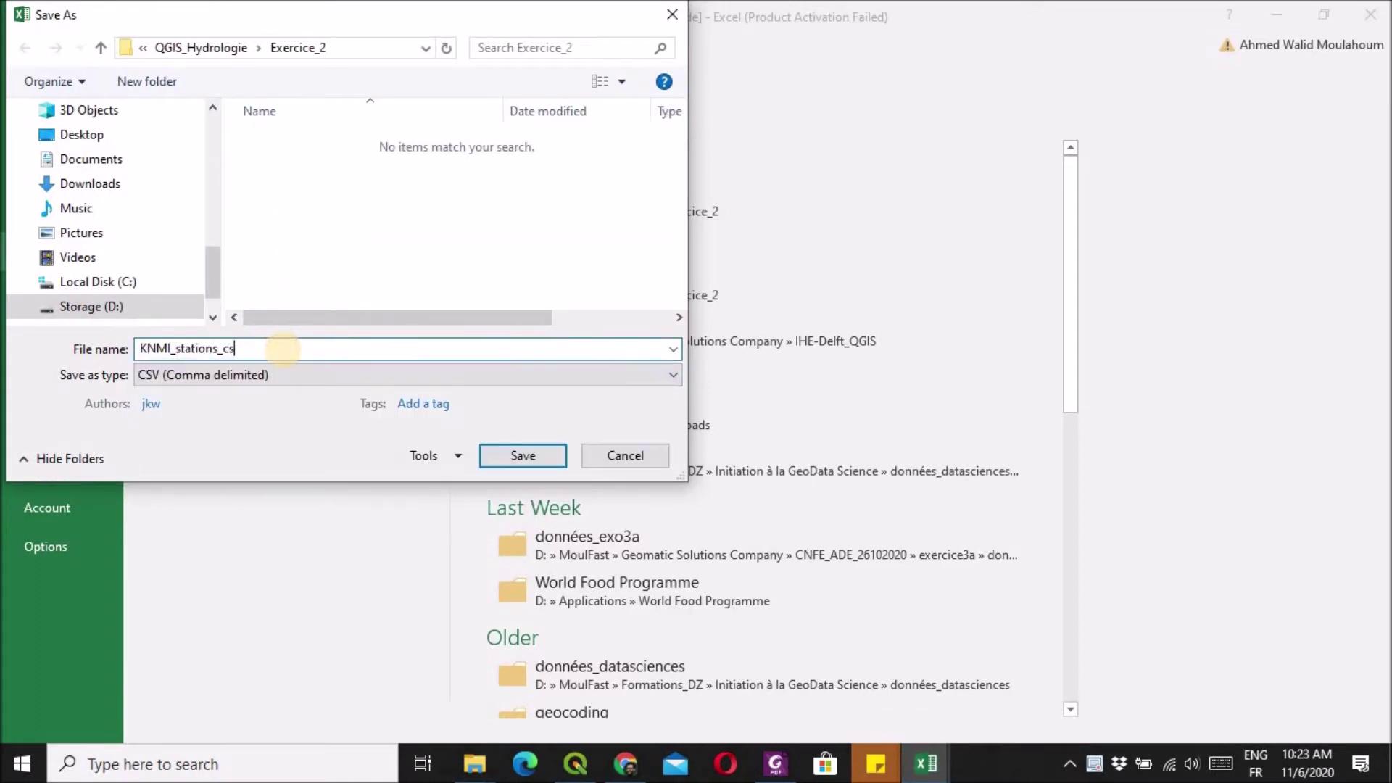
pyautogui.click(506, 457)
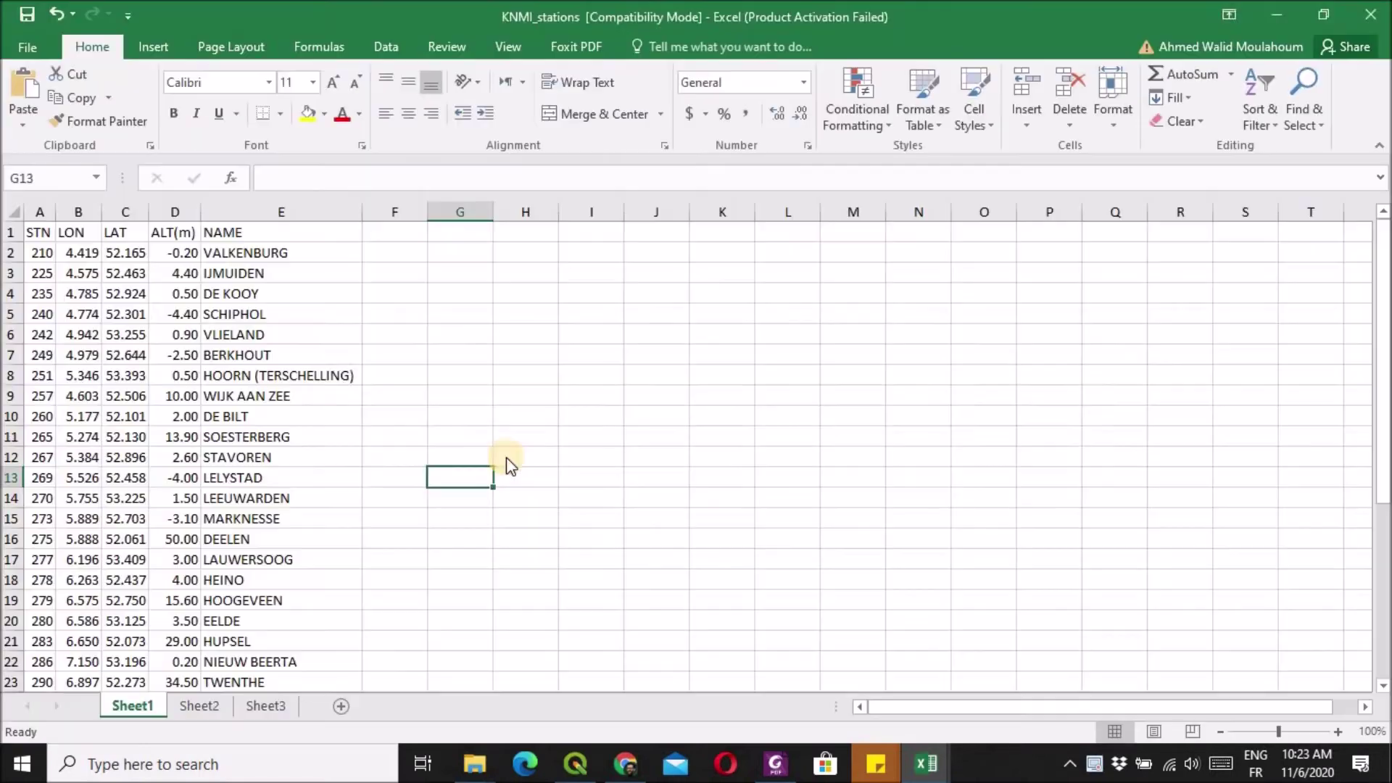
pyautogui.click(686, 450)
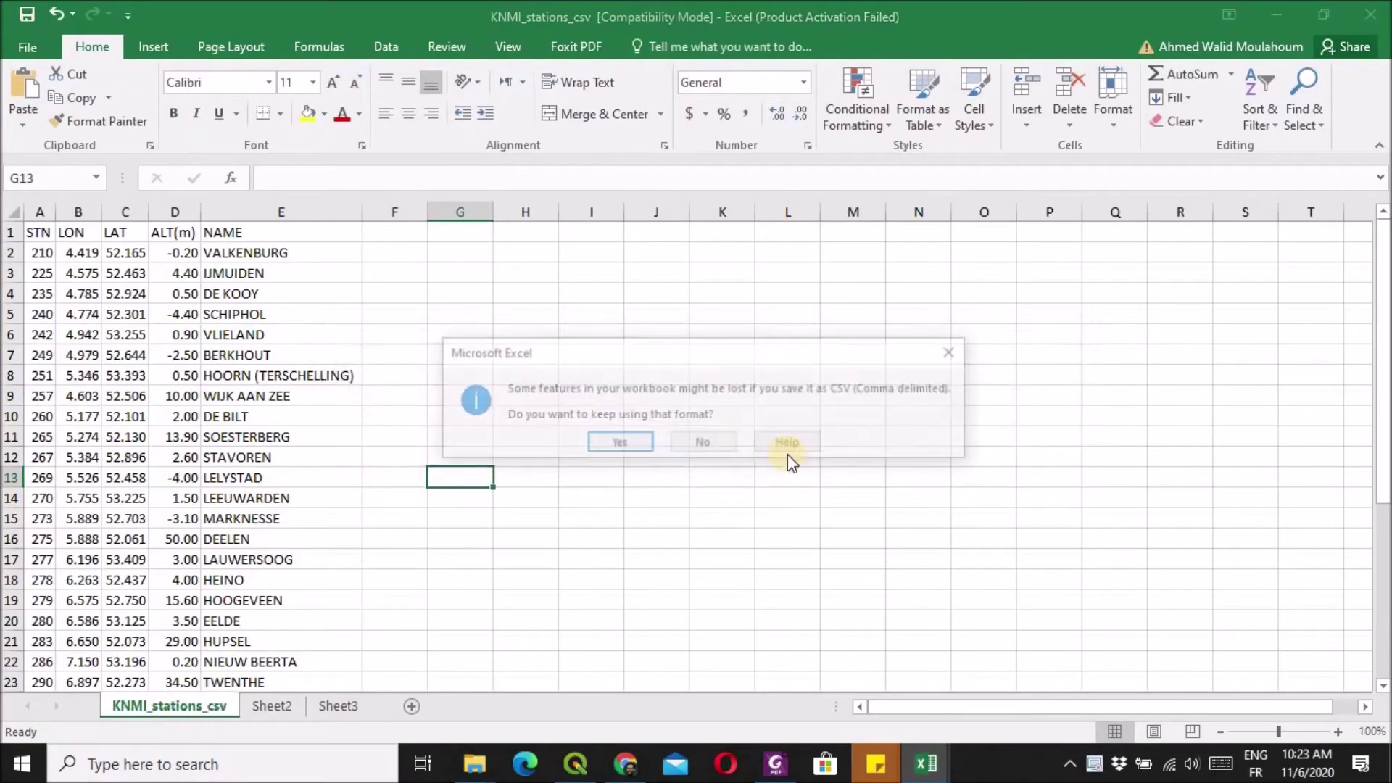
pyautogui.click(630, 439)
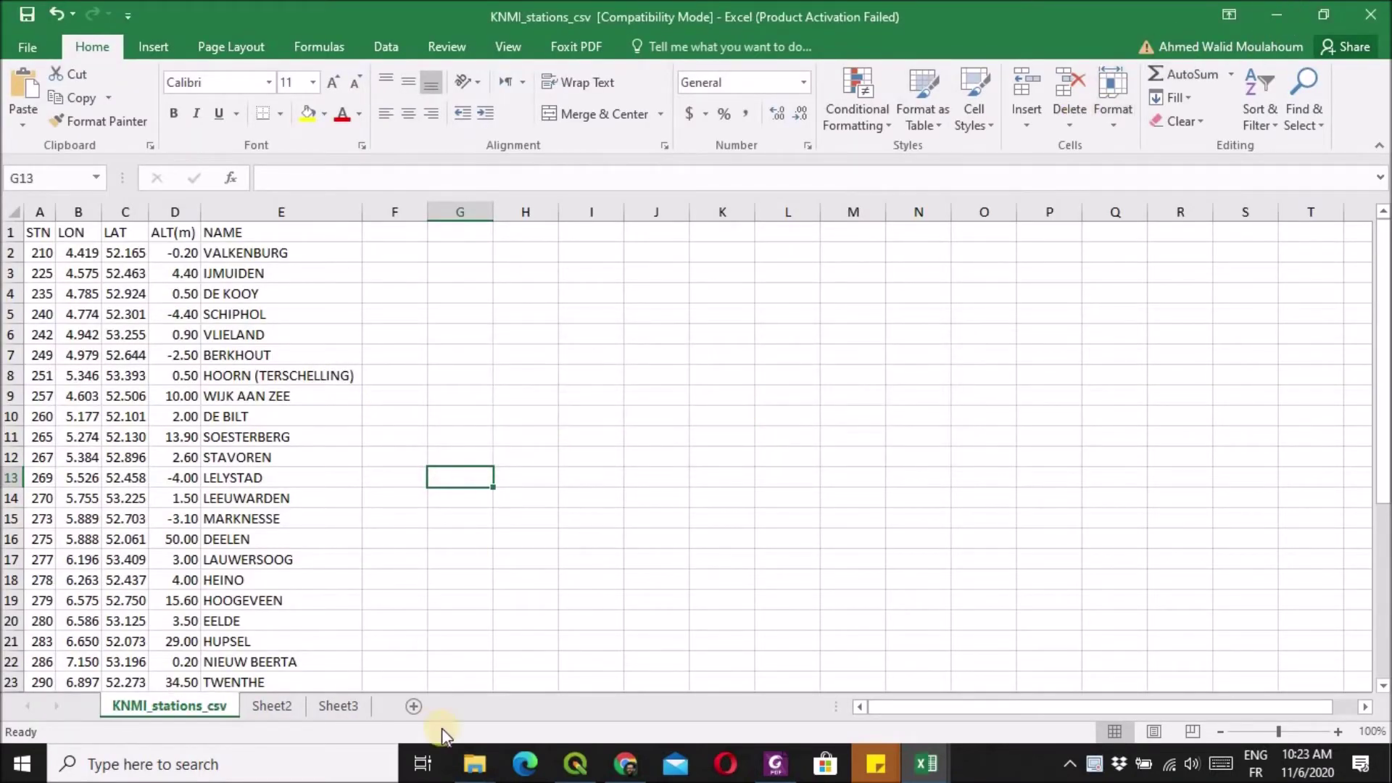
# - Check the Exercice_2 folder in File Explorer for the KNMI_stations_csv file and return to QGIS
pyautogui.click(493, 761)
pyautogui.click(557, 674)
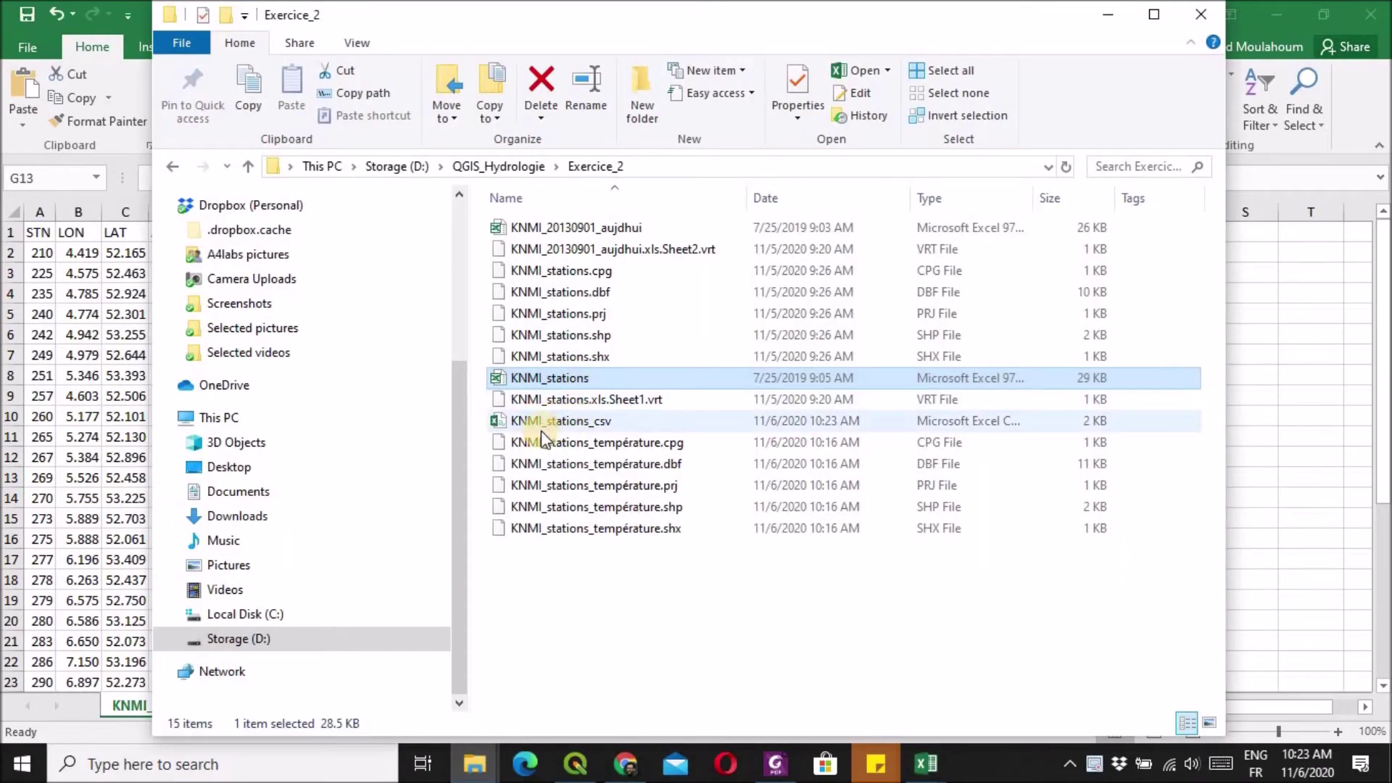
pyautogui.click(575, 763)
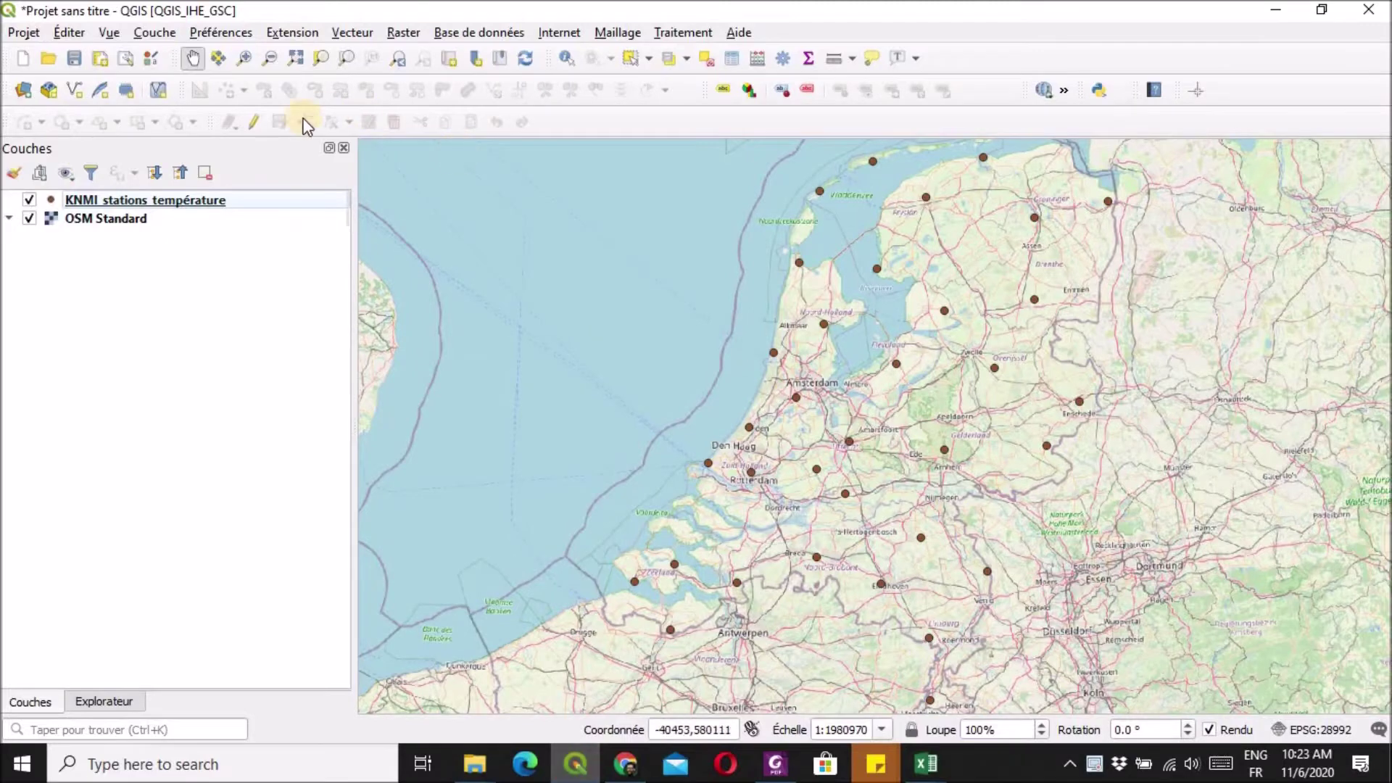
# - Choose KNMI_stations_csv from the Exercice_2 folder as a delimited text source, with the option sections collapsed
pyautogui.click(29, 90)
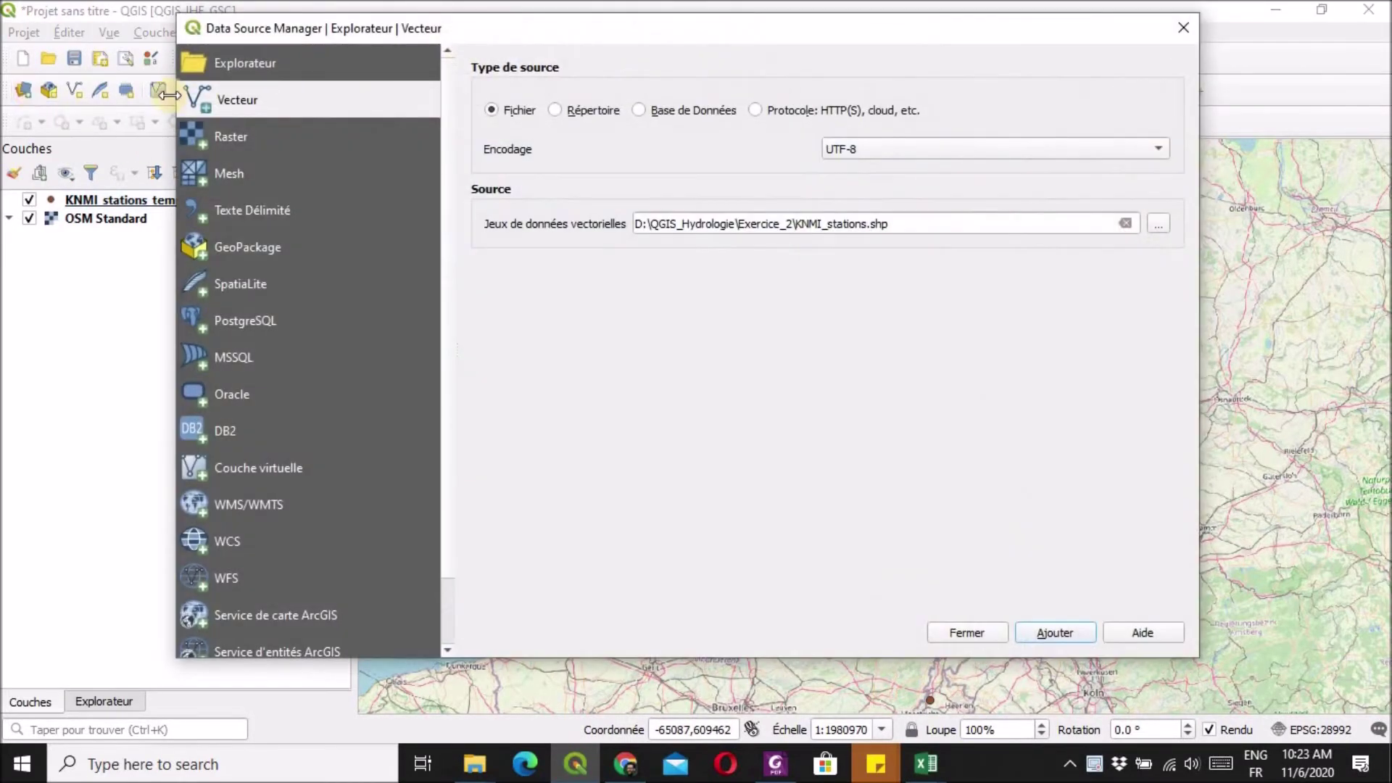
pyautogui.click(327, 214)
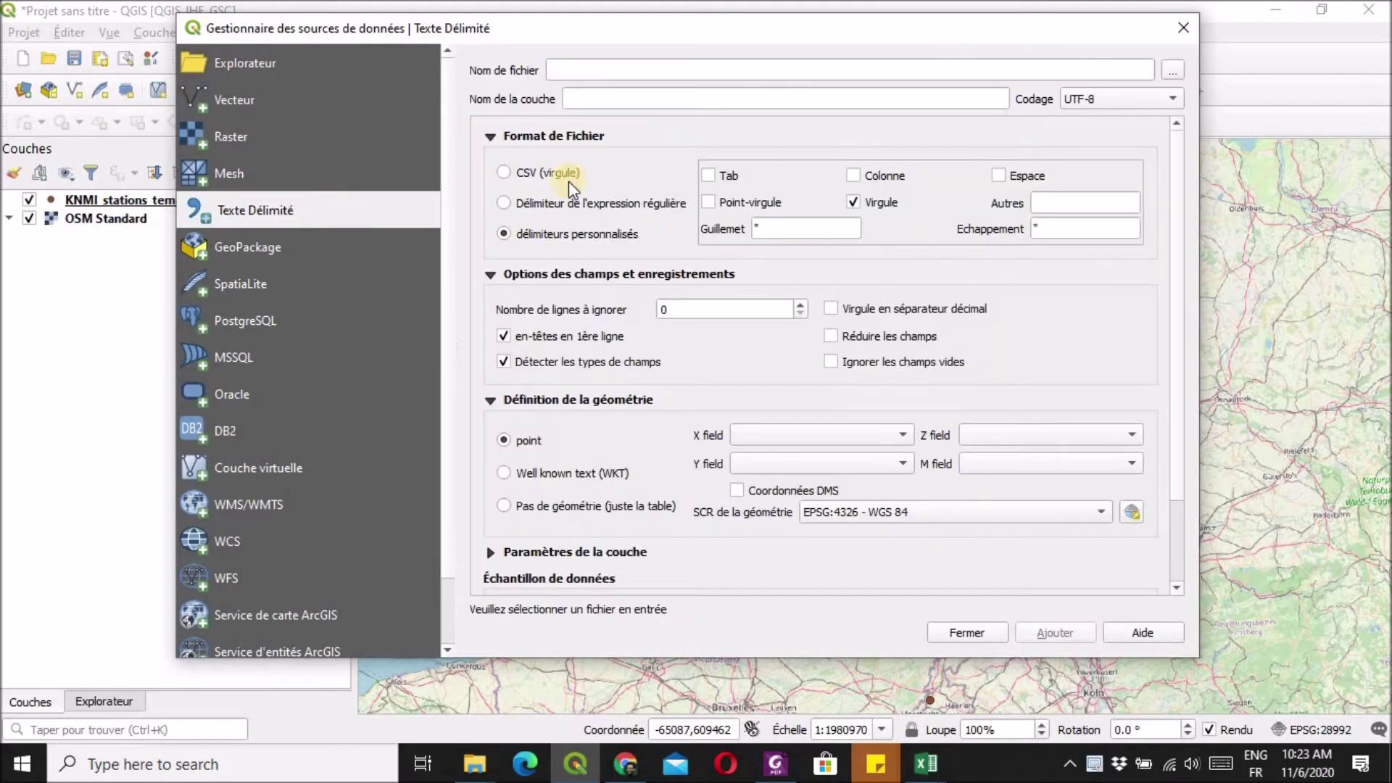
pyautogui.click(490, 274)
pyautogui.click(491, 300)
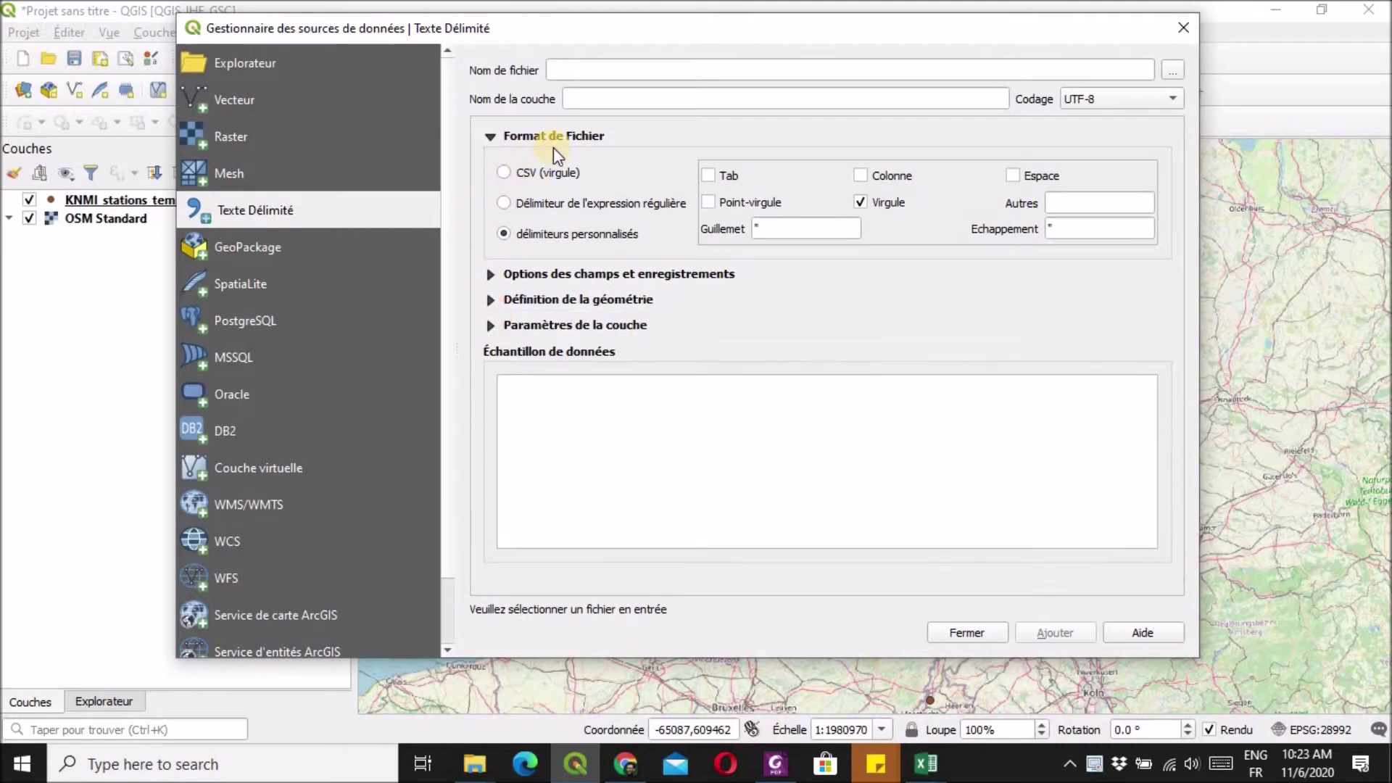
pyautogui.click(492, 138)
pyautogui.click(1173, 72)
pyautogui.click(503, 189)
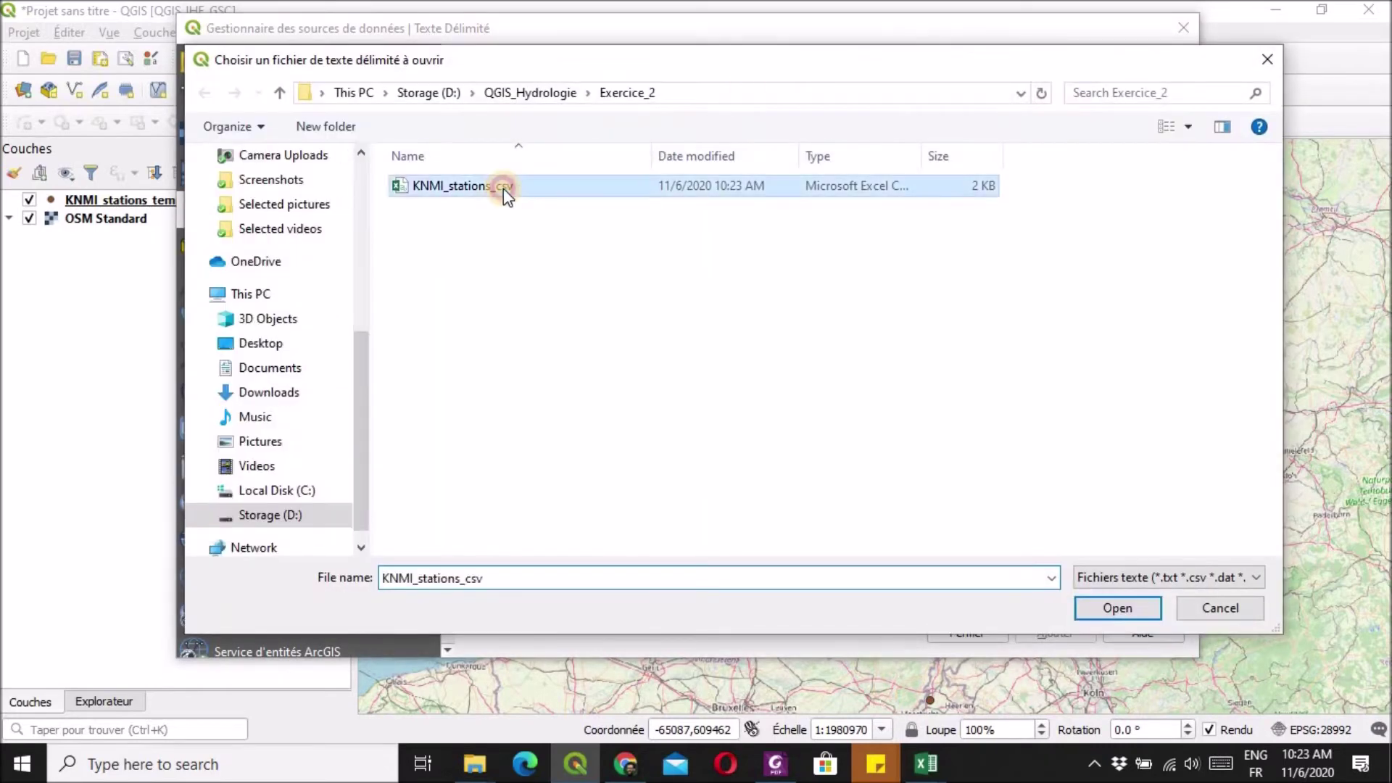
pyautogui.click(1107, 611)
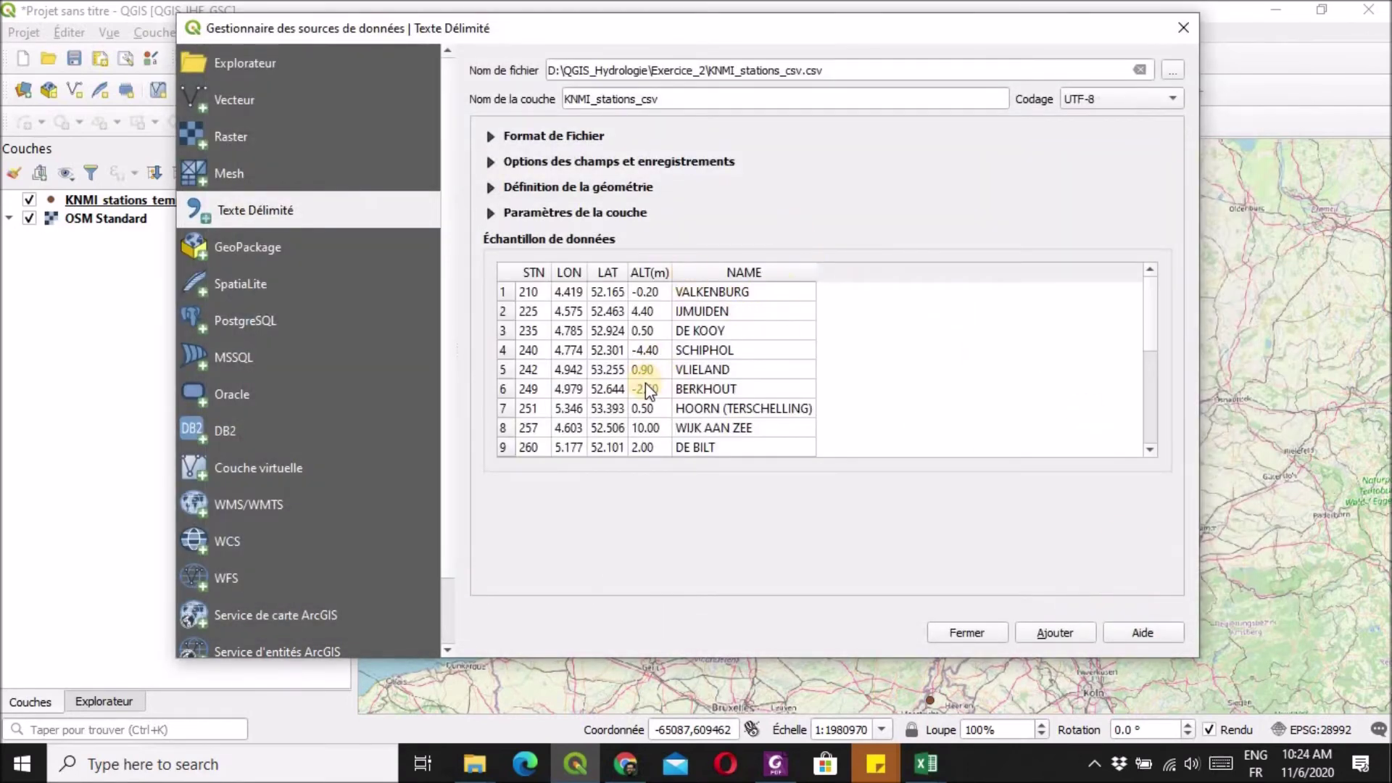
# - Set the file format of the delimited text source to CSV (virgule)
pyautogui.click(489, 136)
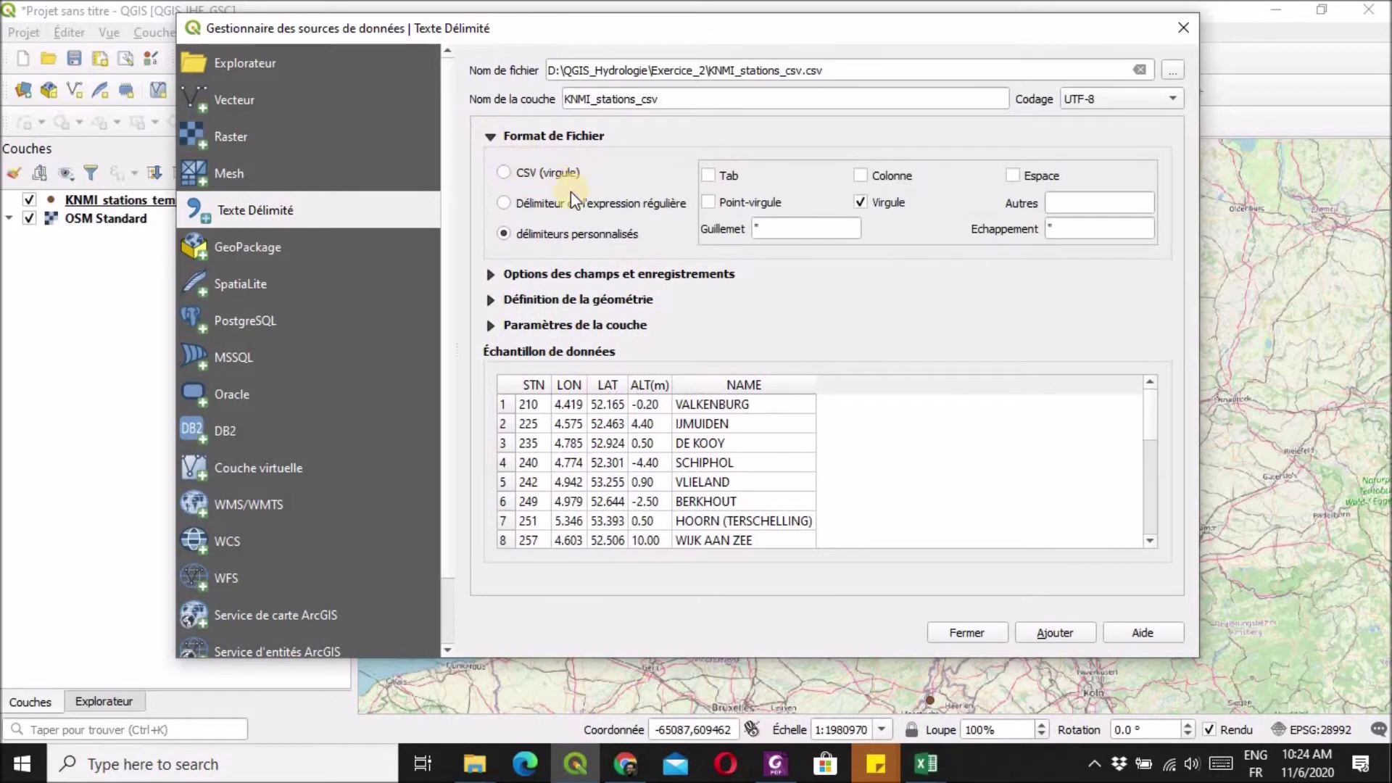
pyautogui.click(515, 172)
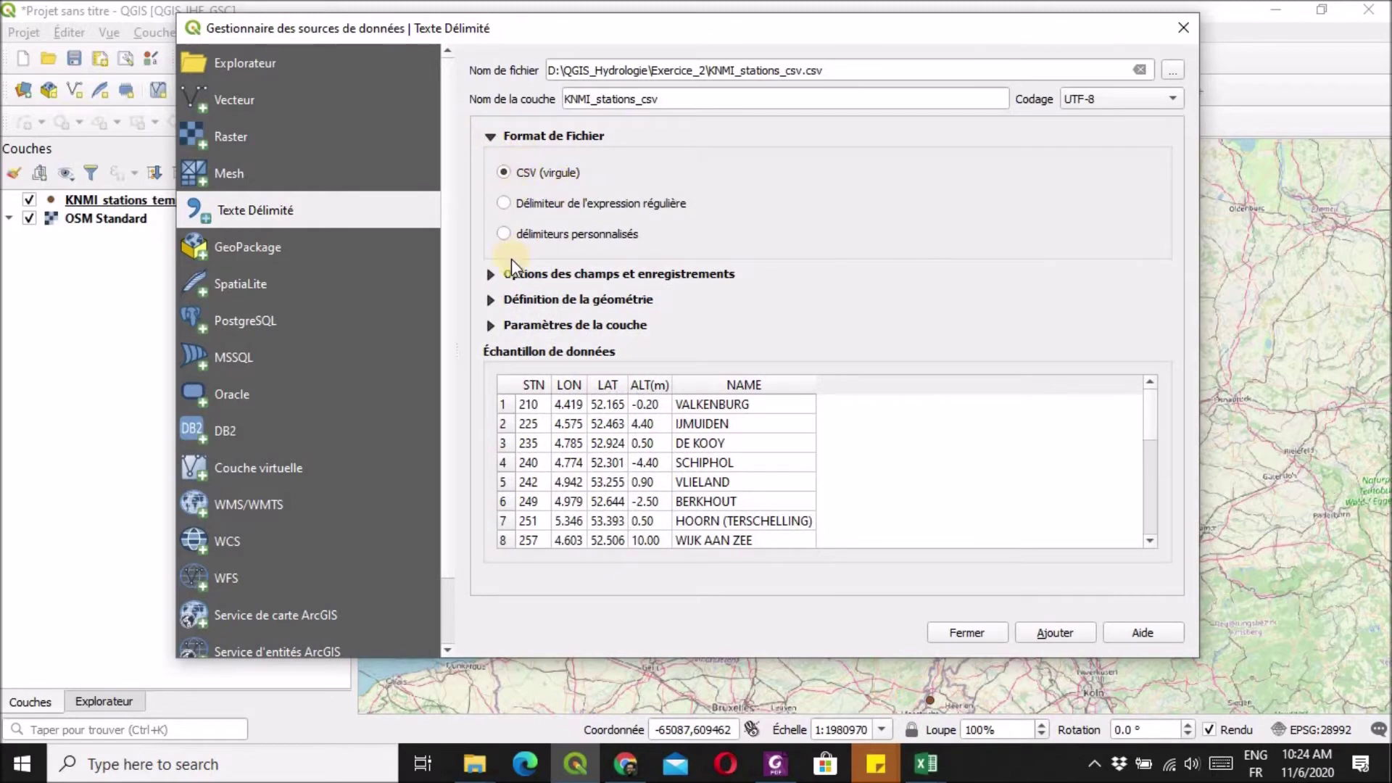
# - Try custom delimiters with the tab and semicolon options, and restore the CSV (virgule) format
pyautogui.click(508, 235)
pyautogui.click(710, 177)
pyautogui.click(712, 203)
pyautogui.click(708, 205)
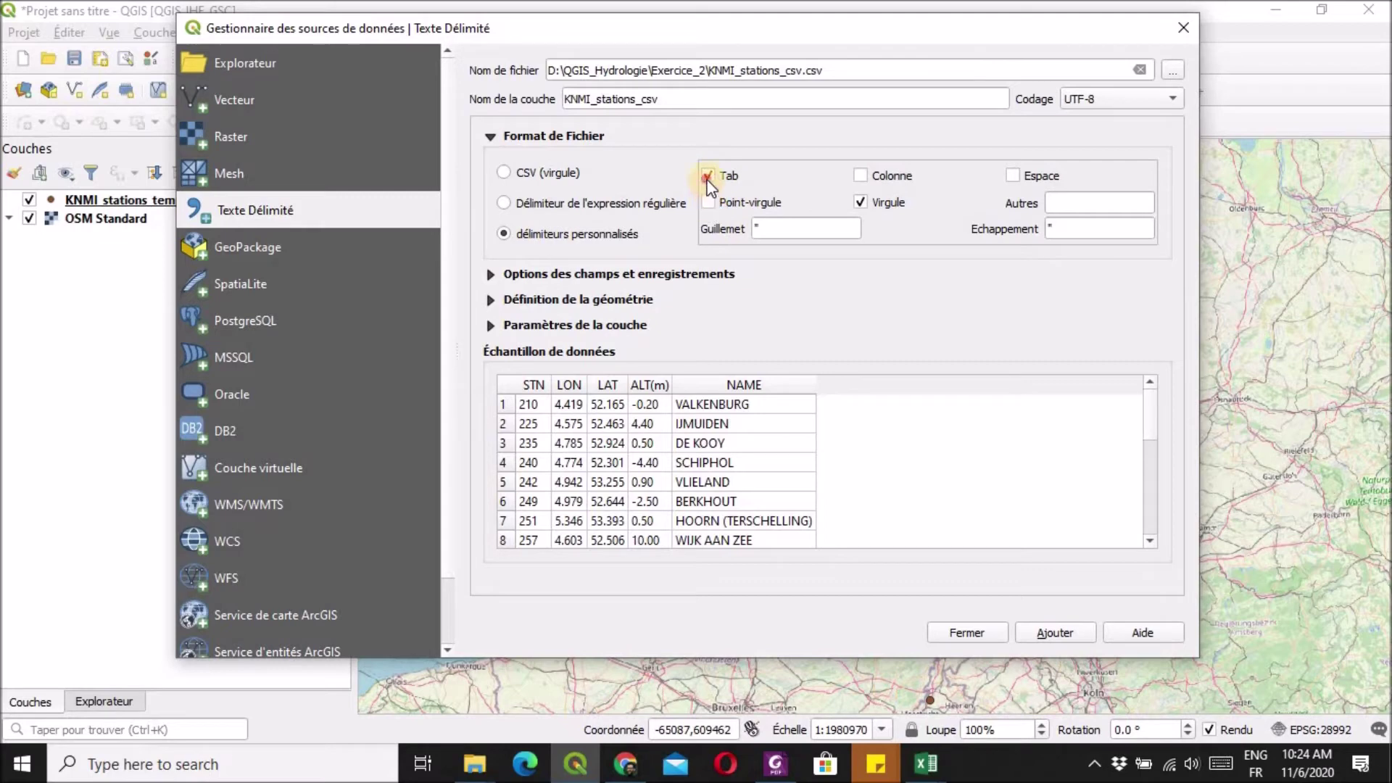
pyautogui.click(709, 177)
pyautogui.click(513, 175)
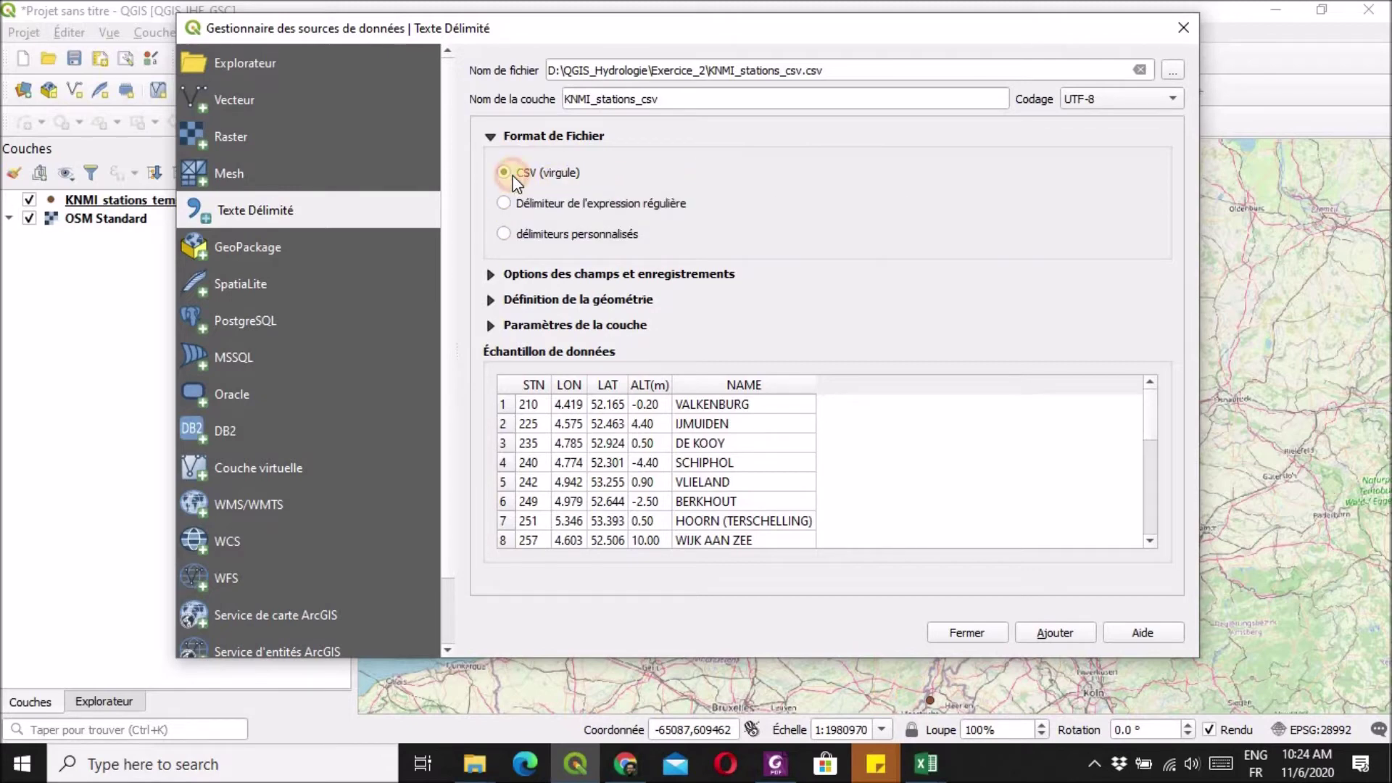
# - Define point geometry with LON as X, LAT as Y and EPSG:4326 - WGS 84, and add the layer to the map
pyautogui.click(491, 273)
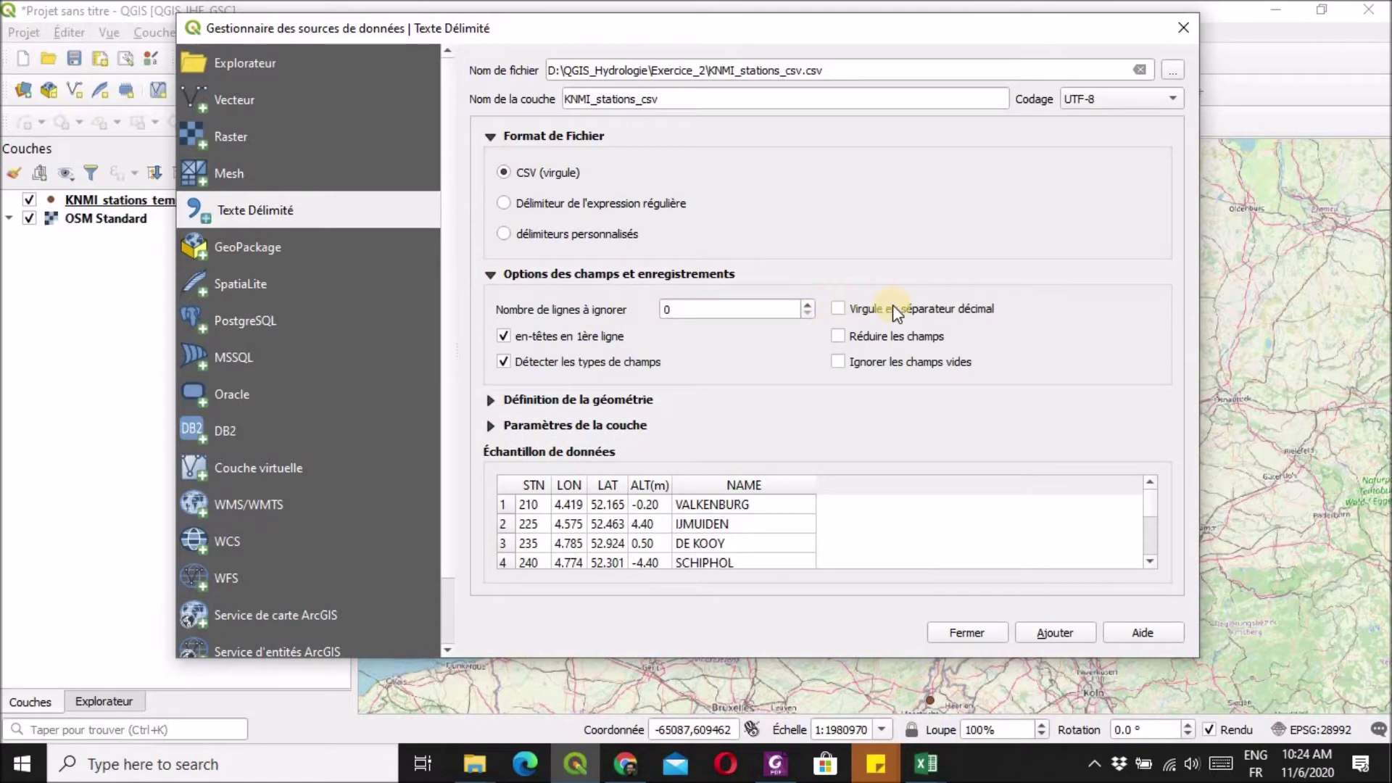
pyautogui.click(491, 399)
pyautogui.click(767, 437)
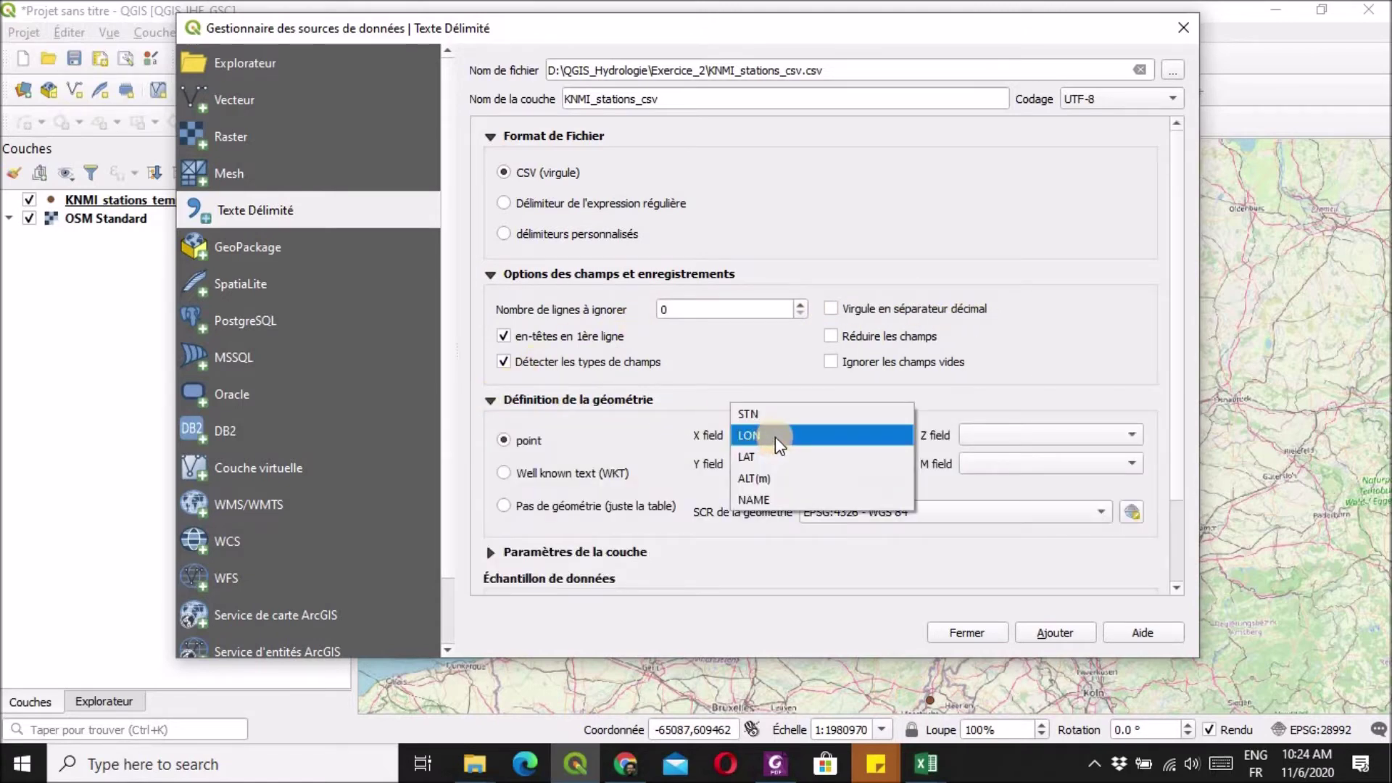
pyautogui.click(764, 464)
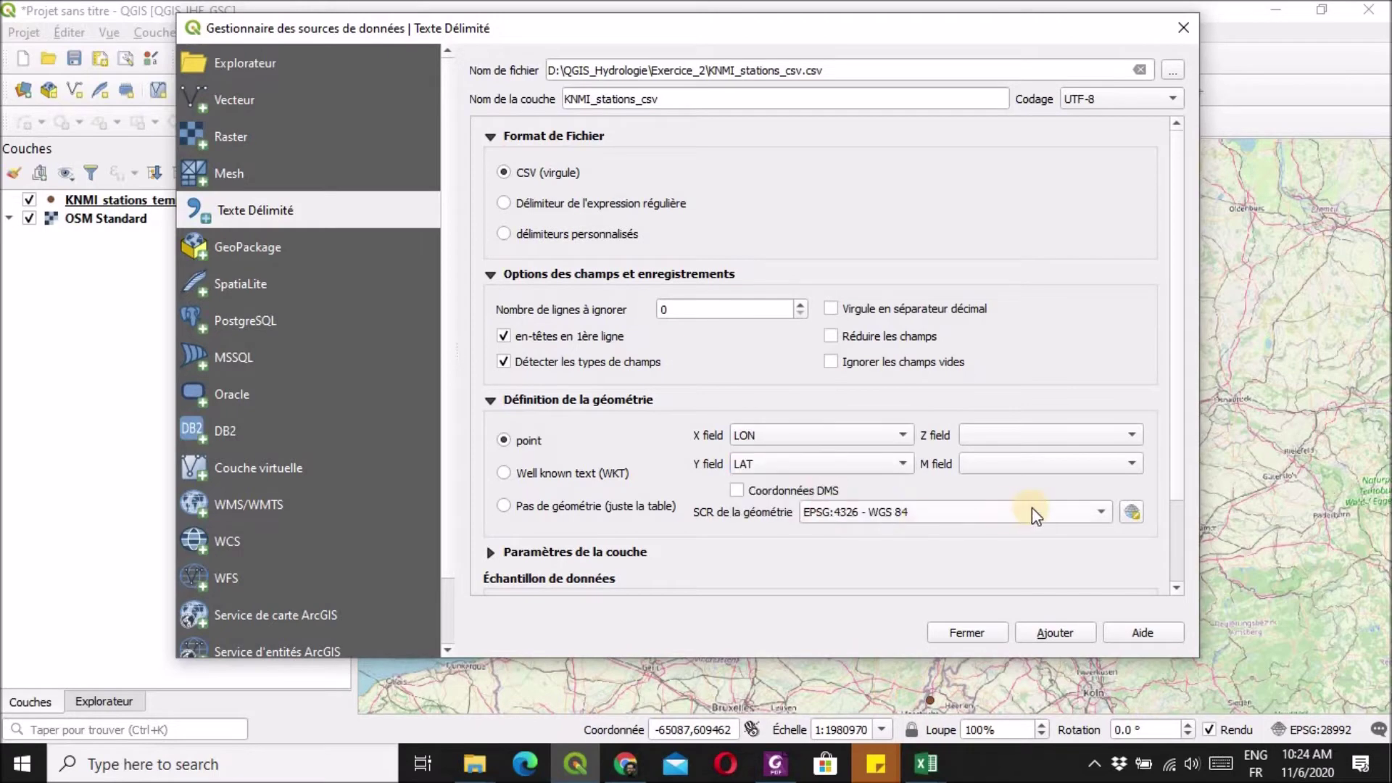
pyautogui.click(1015, 512)
pyautogui.click(984, 515)
pyautogui.scroll(-3, 650, 411)
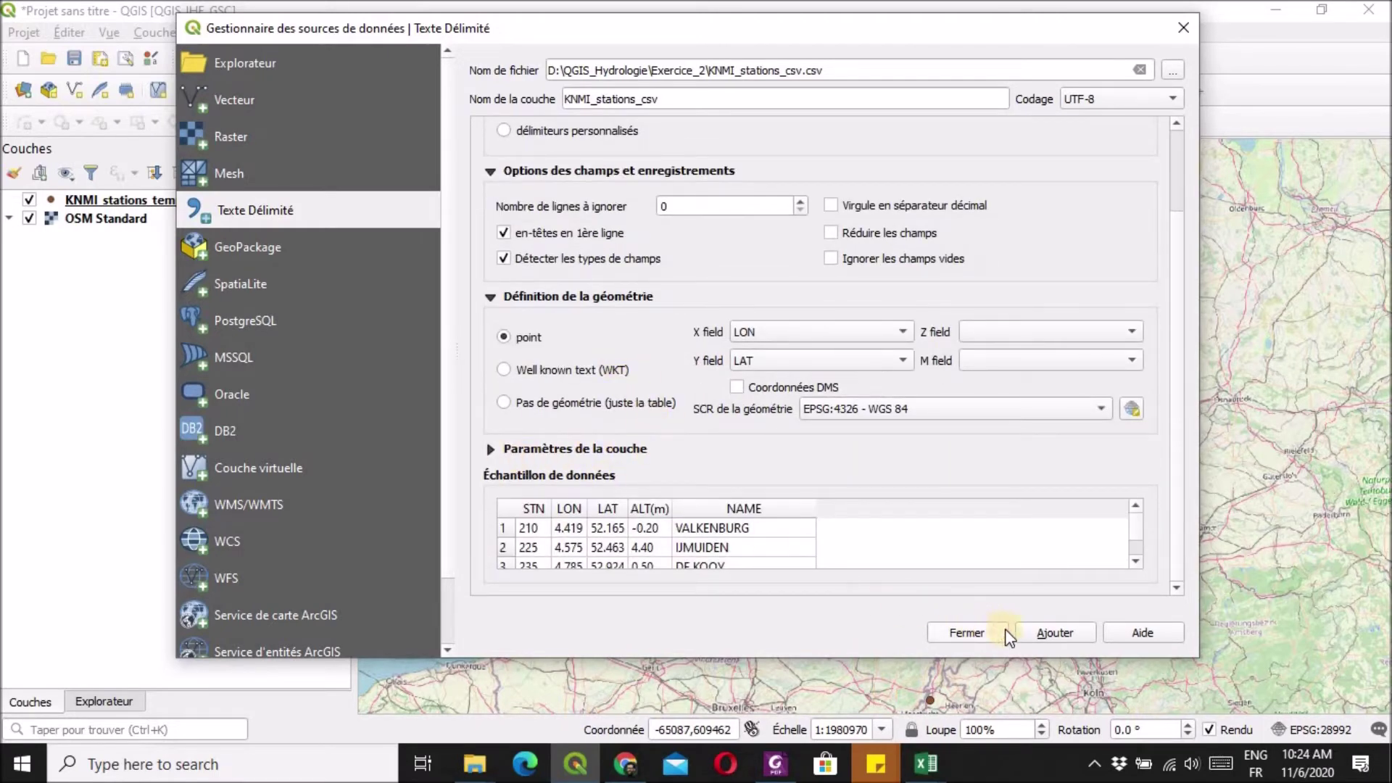
pyautogui.click(1040, 629)
pyautogui.click(975, 633)
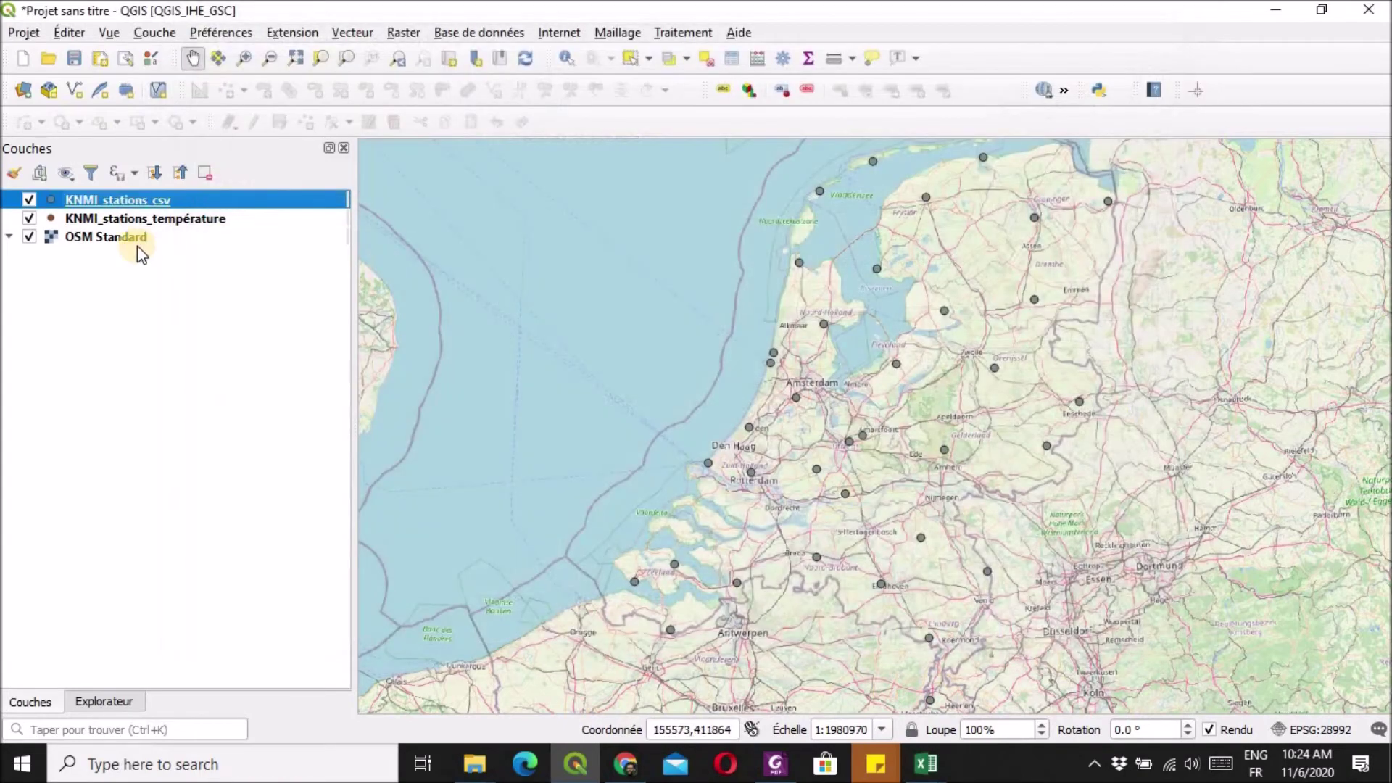
# - Remove the KNMI_stations_csv layer from the project and leave KNMI_stations_température switched on
pyautogui.click(29, 218)
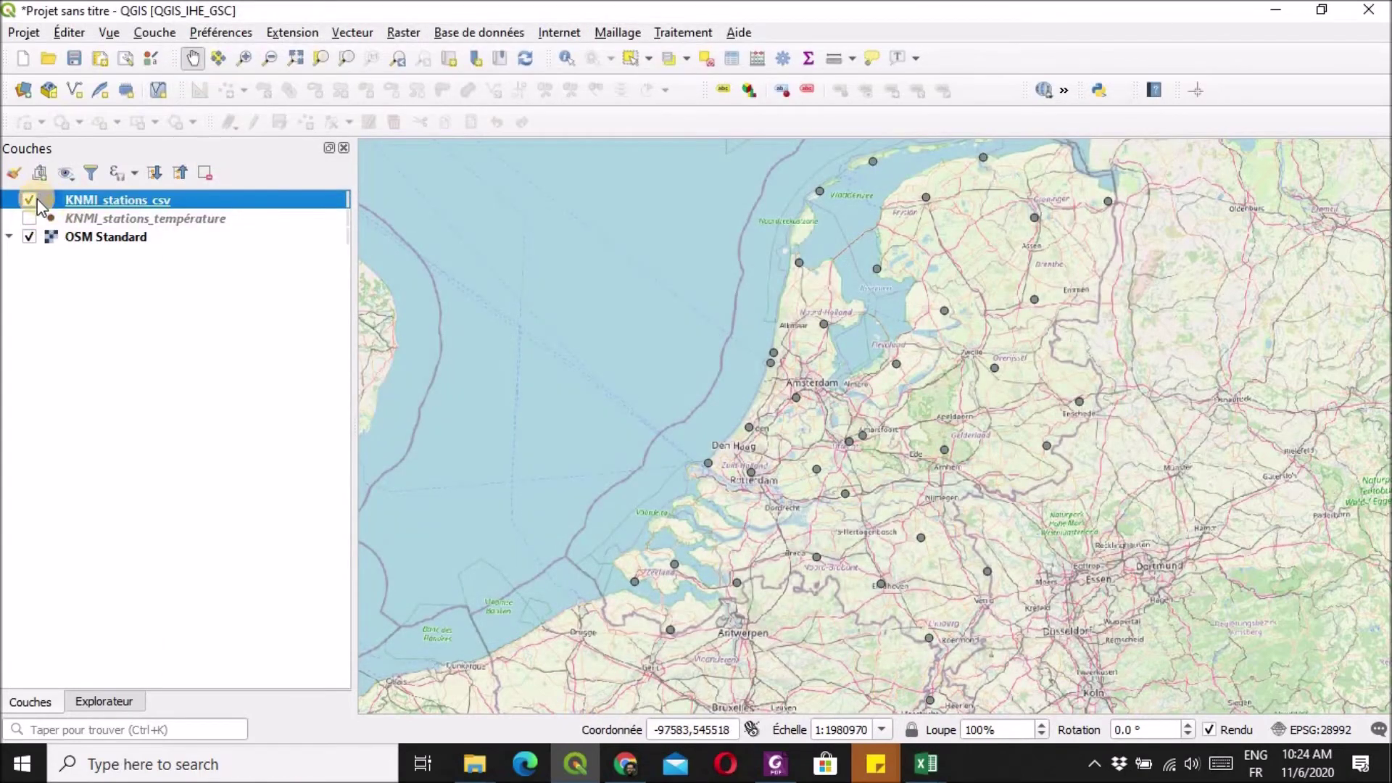
pyautogui.click(84, 203)
pyautogui.rightClick(227, 200)
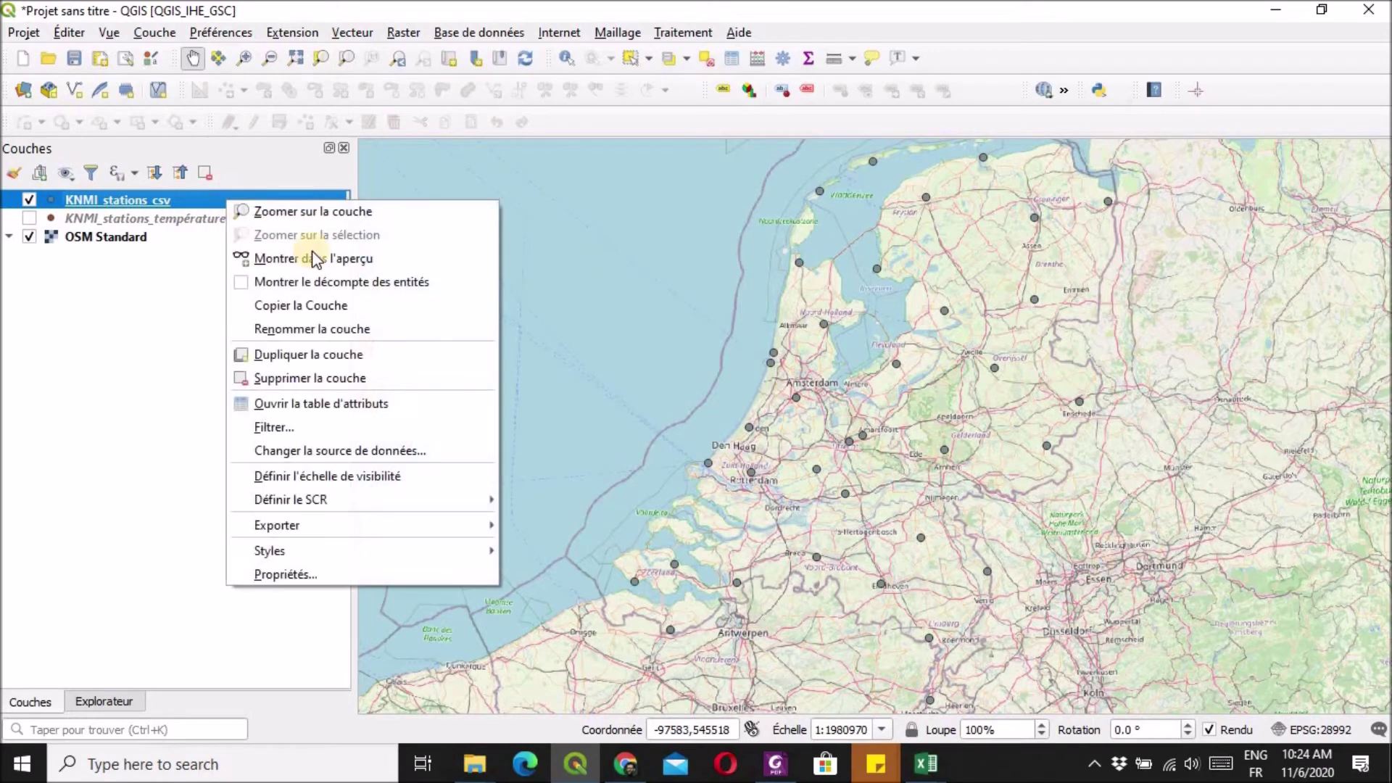
pyautogui.click(414, 381)
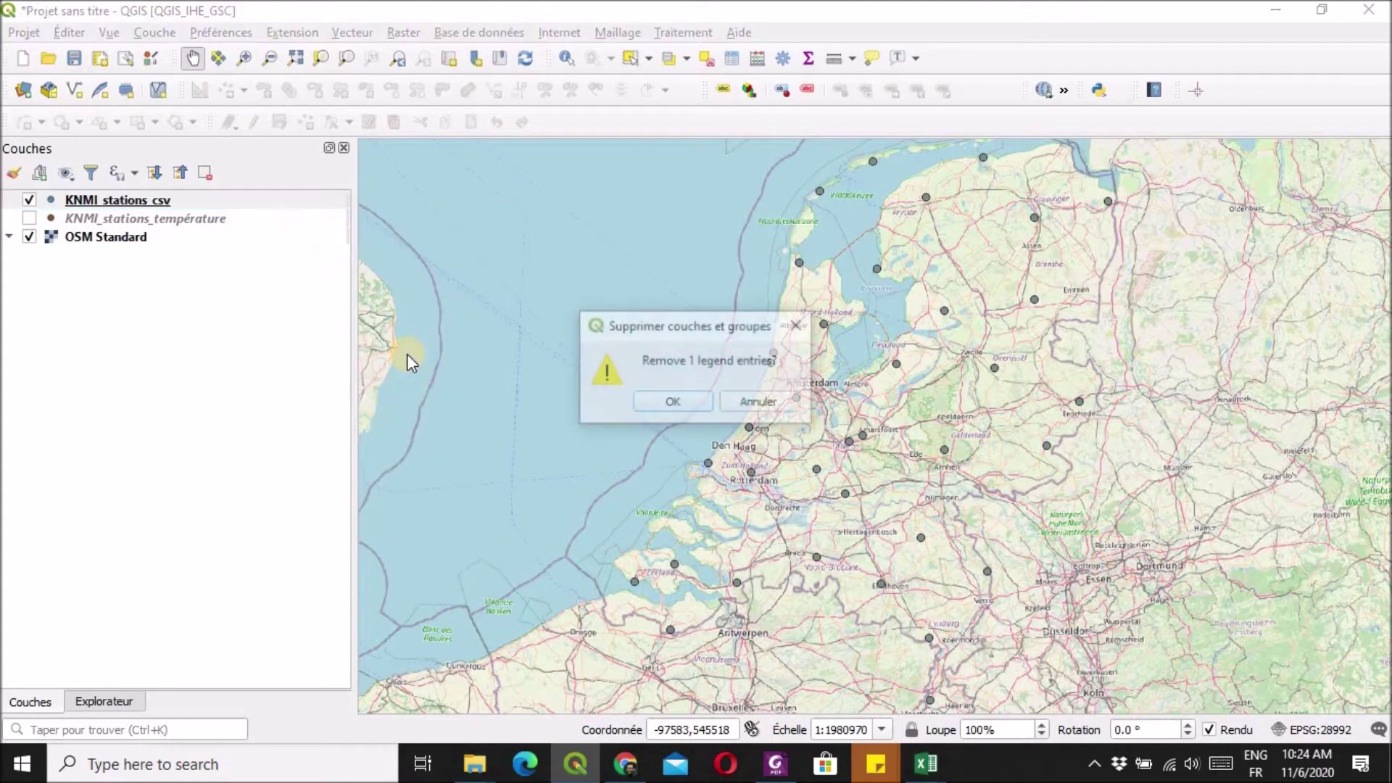
pyautogui.click(668, 402)
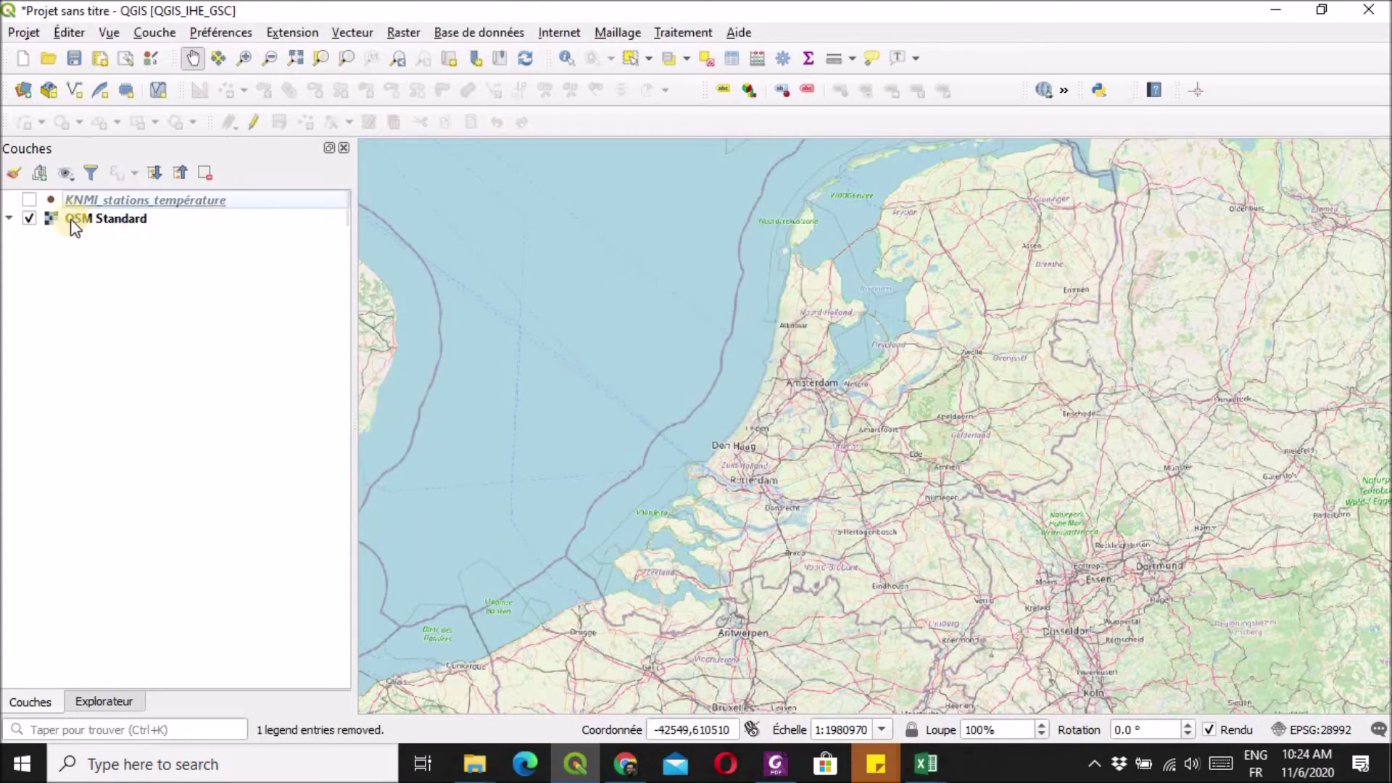
pyautogui.click(29, 200)
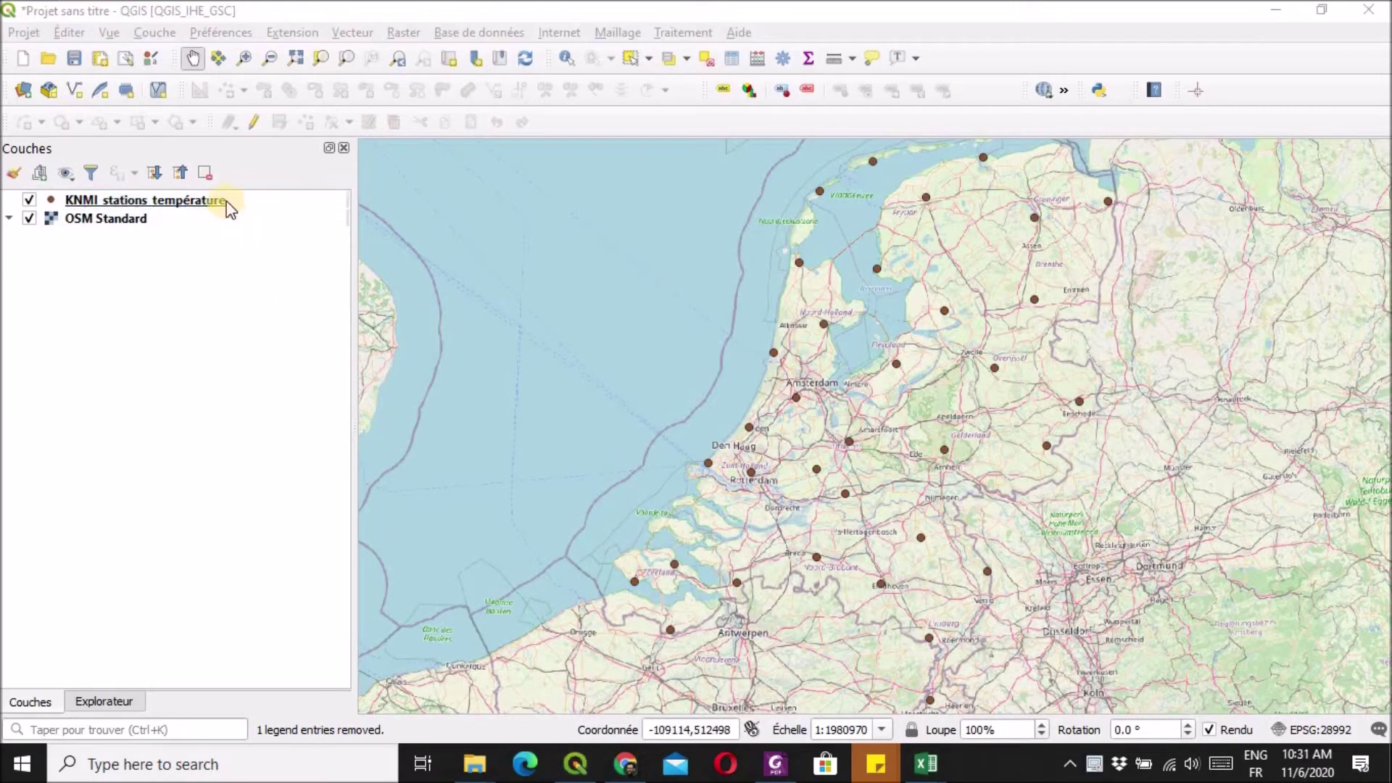
# - Open the layer styling of KNMI_stations_température and enlarge the styling area beside the map
pyautogui.click(226, 201)
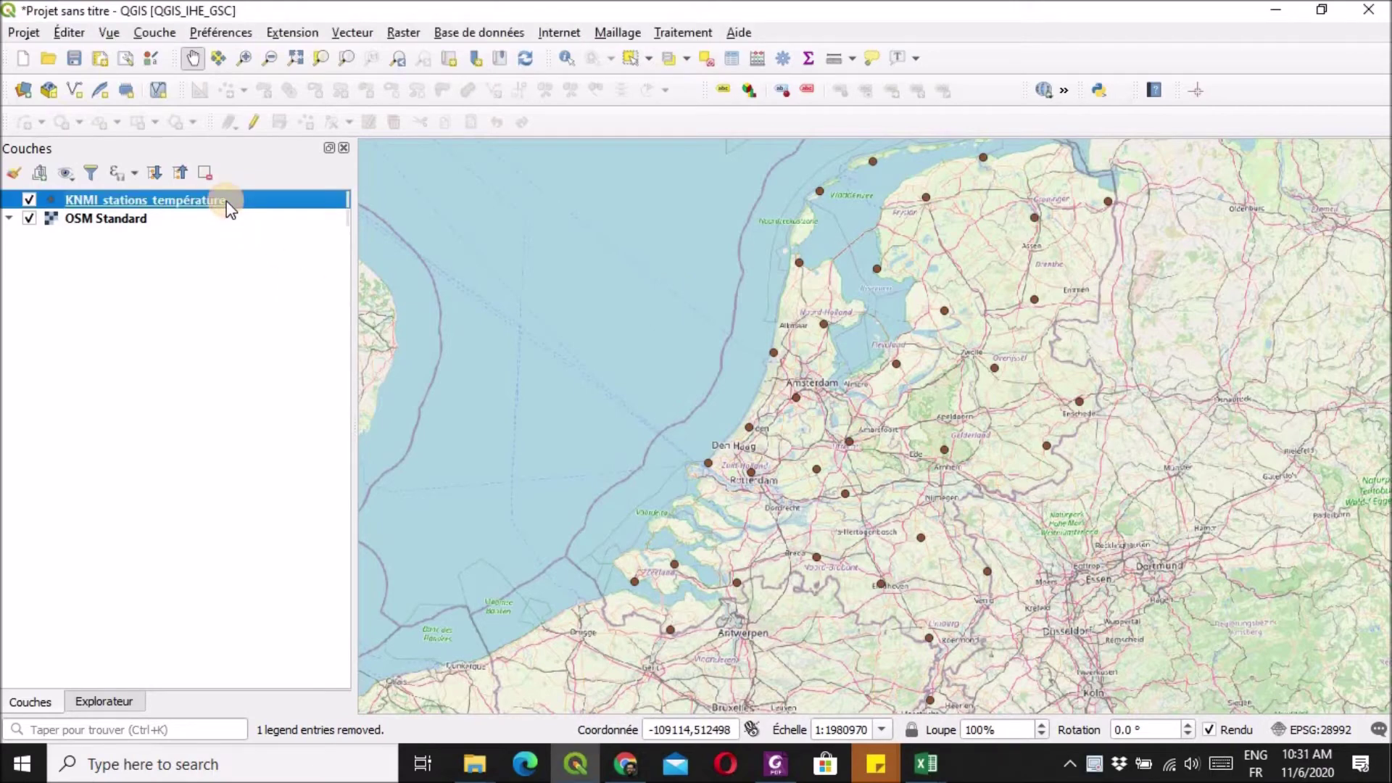
pyautogui.click(13, 174)
pyautogui.moveTo(1057, 257); pyautogui.dragTo(987, 258)
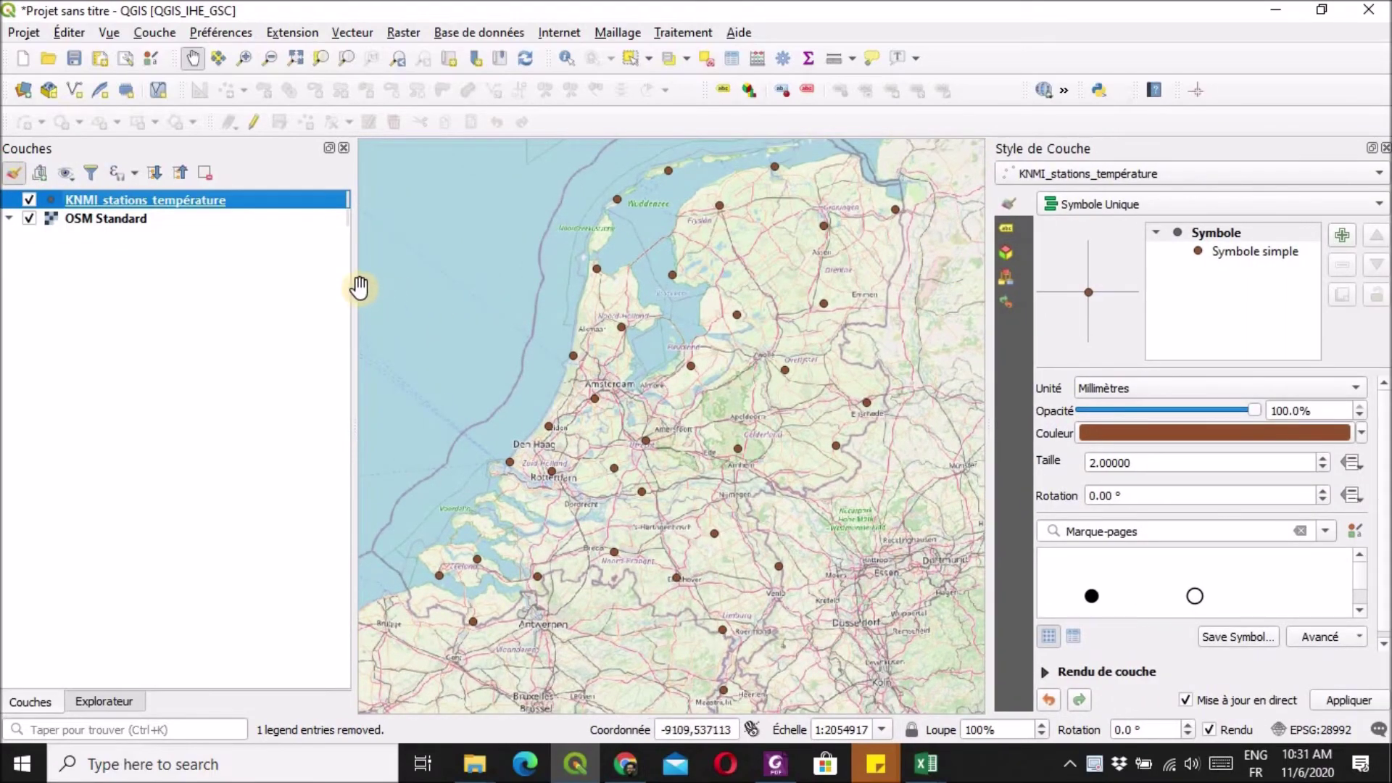
pyautogui.moveTo(356, 288); pyautogui.dragTo(333, 285)
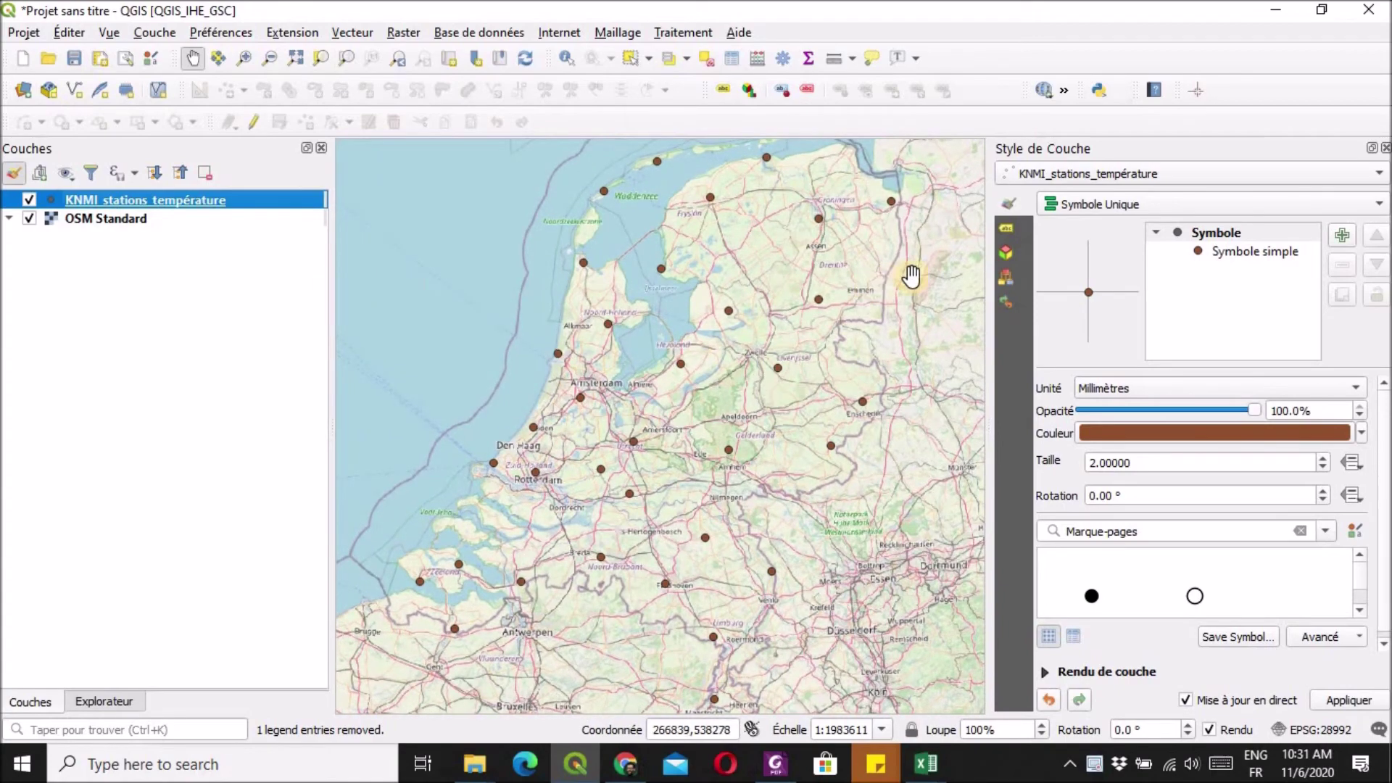
pyautogui.moveTo(985, 265); pyautogui.dragTo(971, 264)
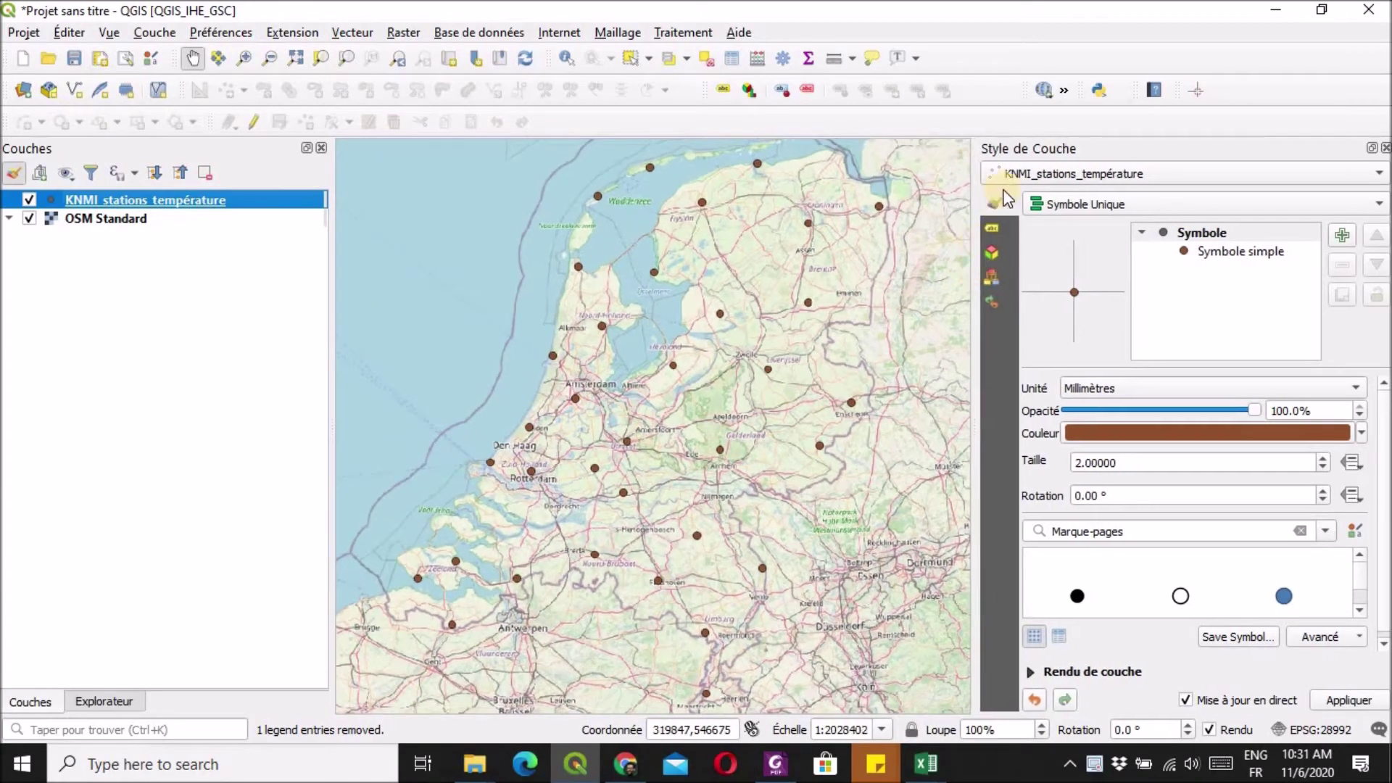
# - Set the station symbology to graduated (Gradué) based on the T(C) field
pyautogui.click(1349, 201)
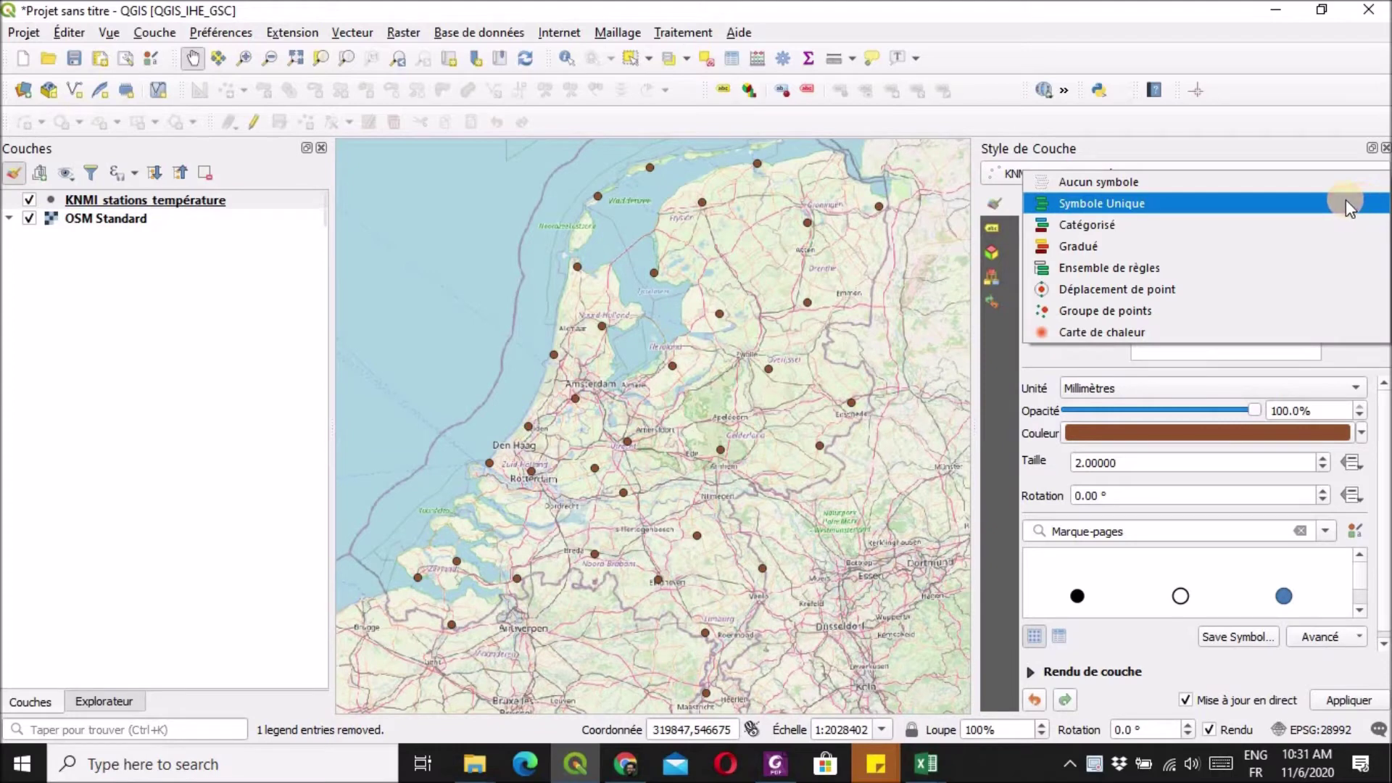
pyautogui.click(1134, 247)
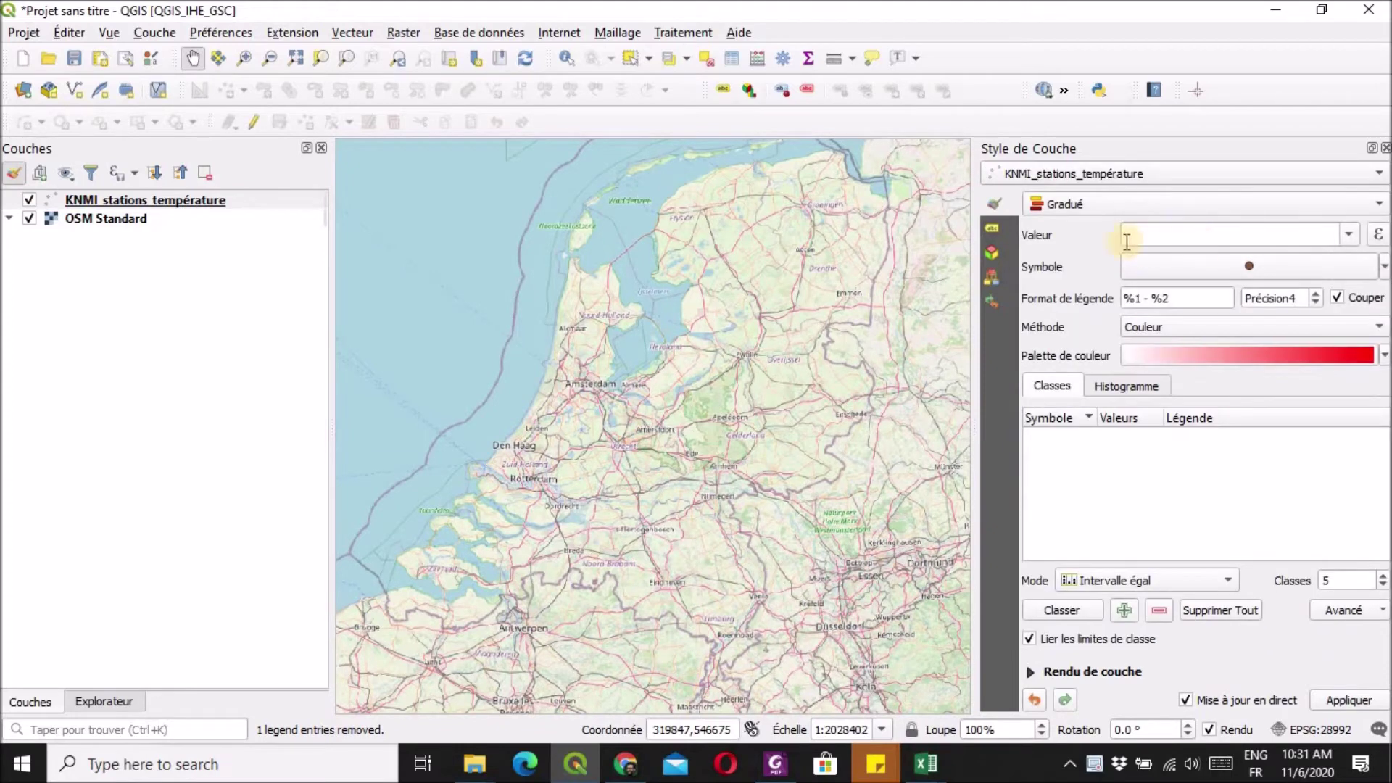
pyautogui.click(1346, 234)
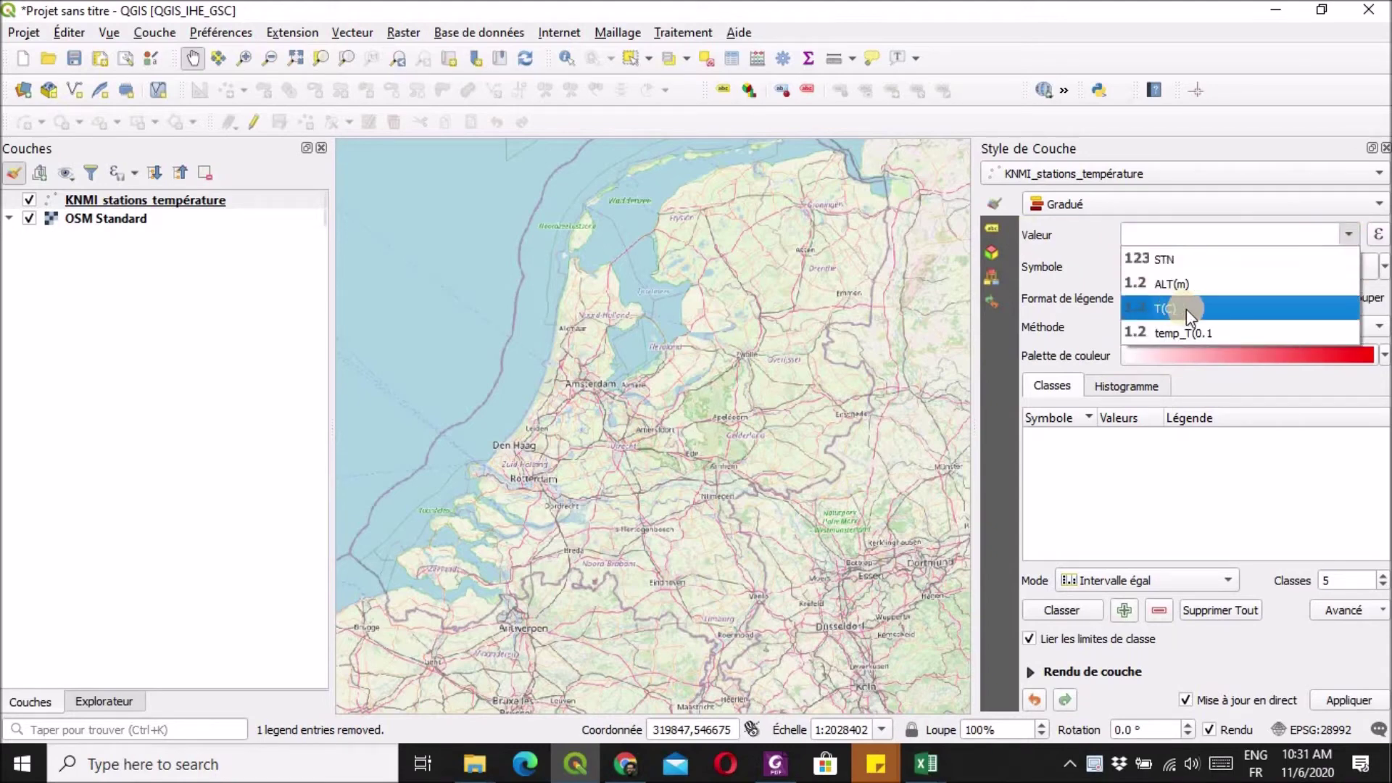
pyautogui.click(1269, 316)
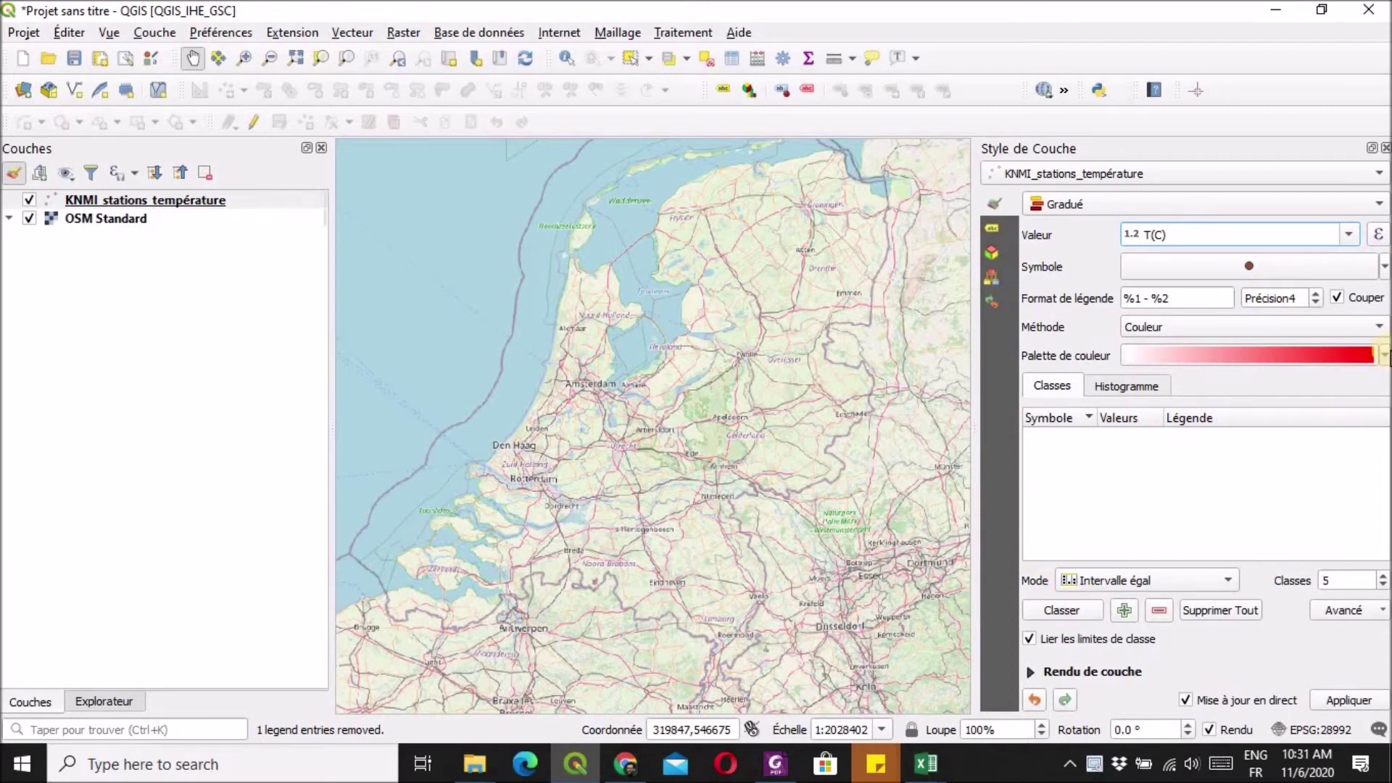
# - Classify the graduated stations with the Spectral colour palette and invert the palette
pyautogui.click(1384, 355)
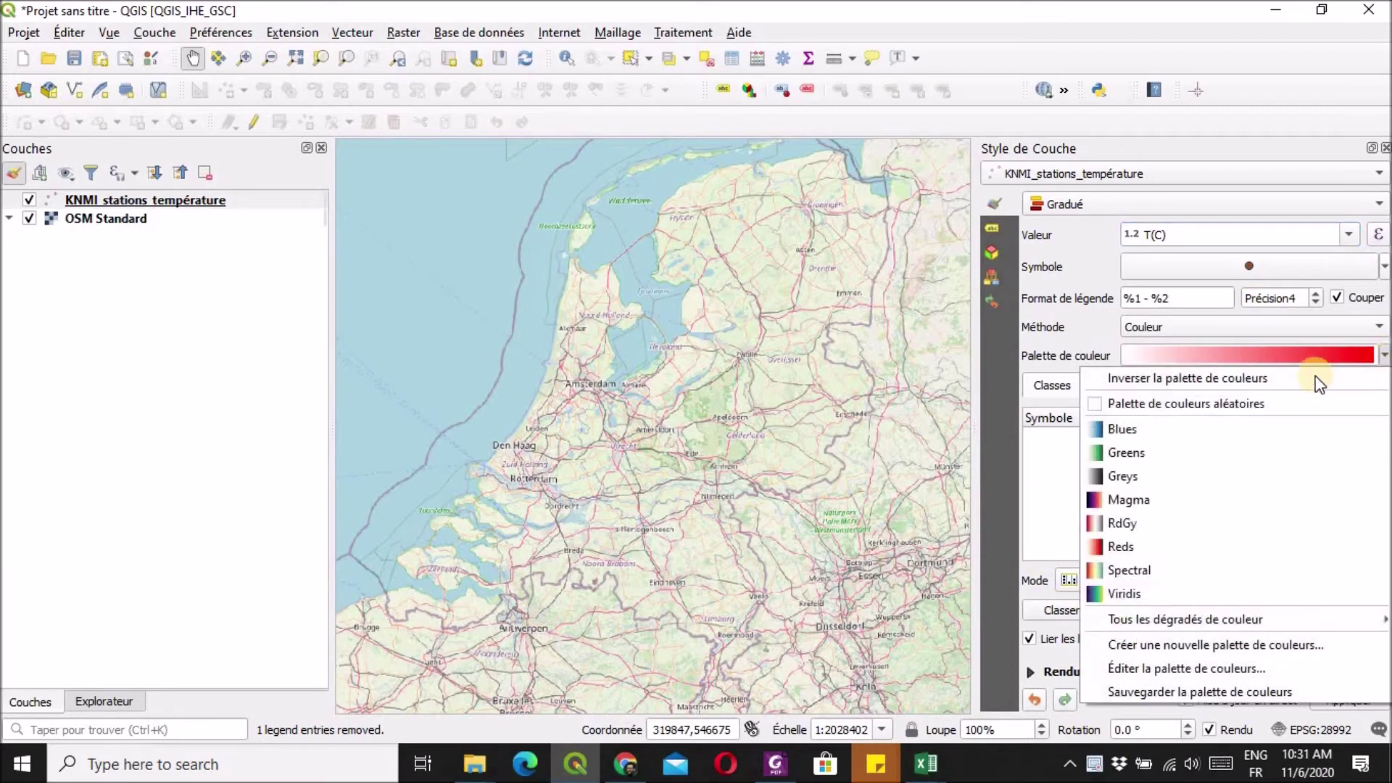
pyautogui.click(1183, 572)
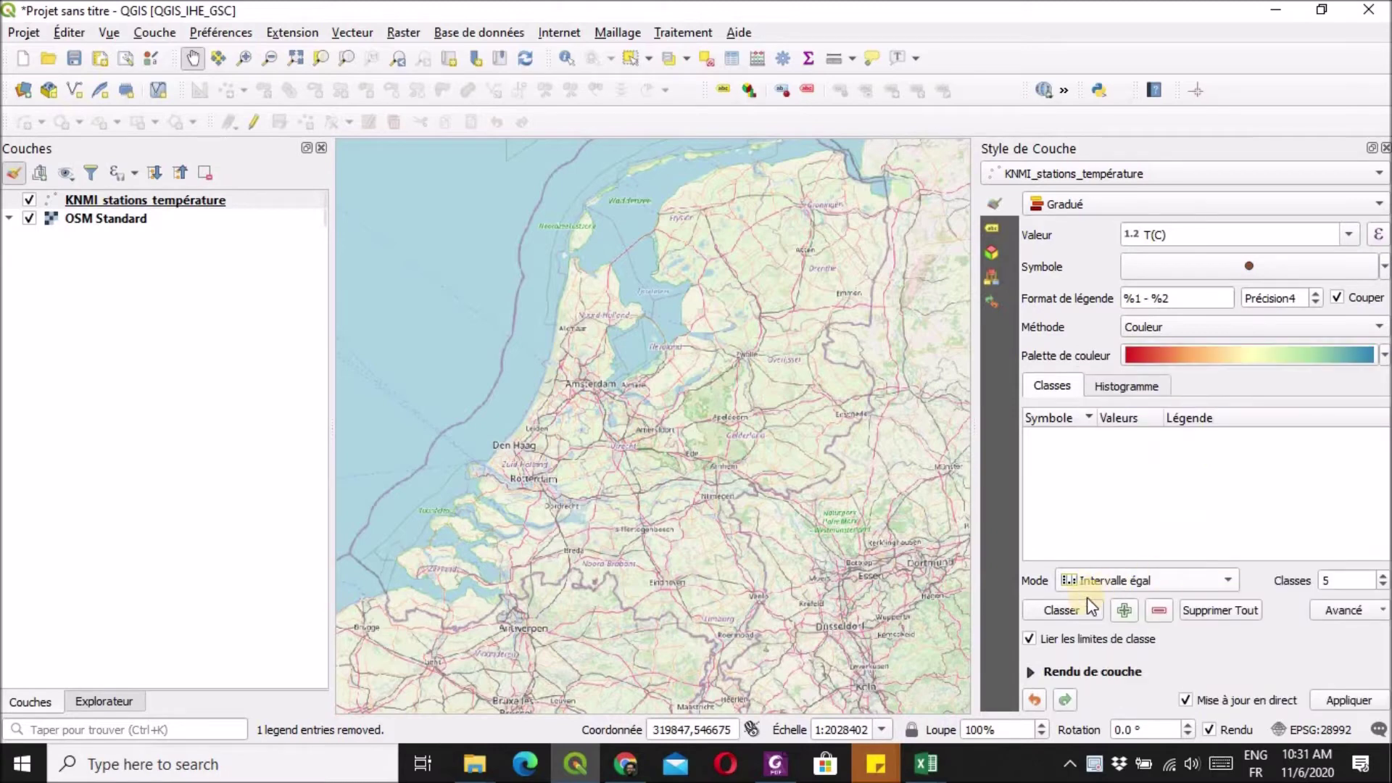
pyautogui.click(1063, 610)
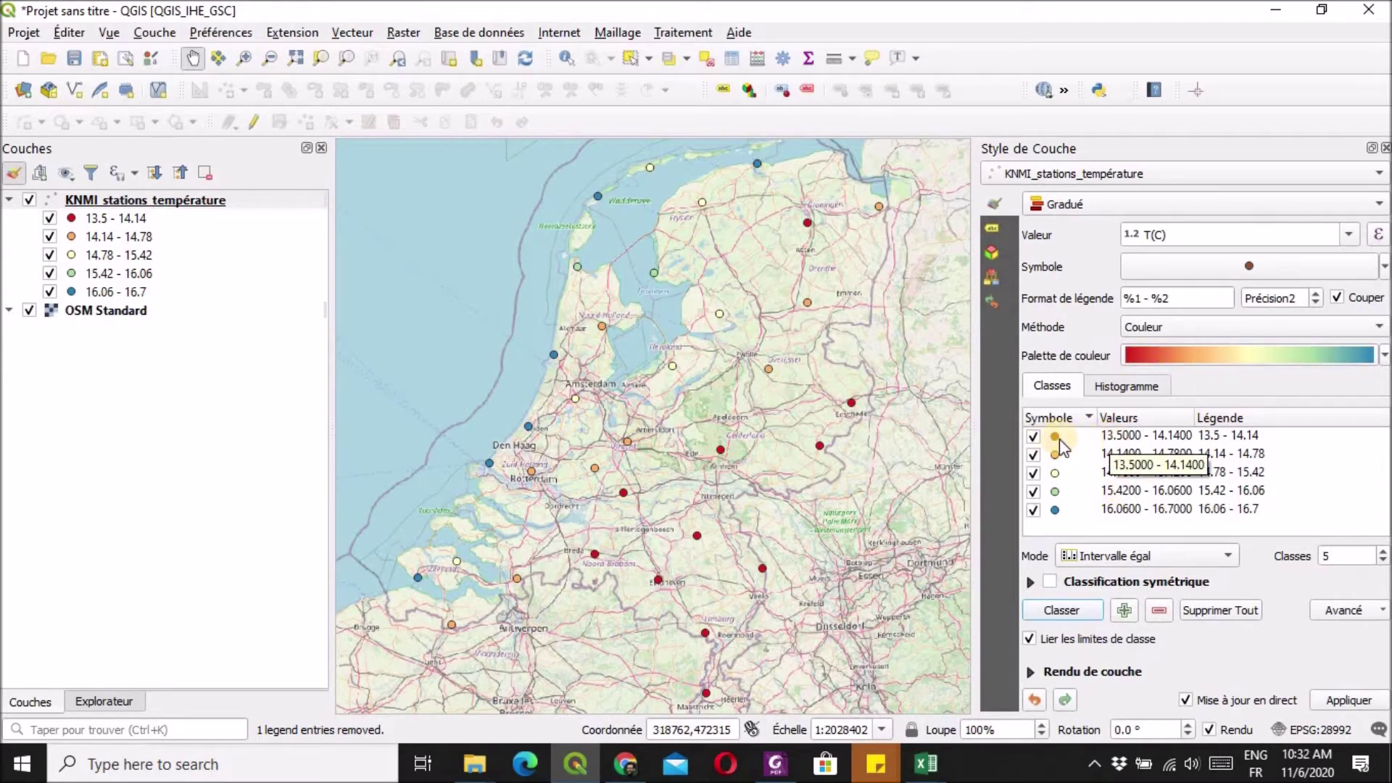
pyautogui.click(1384, 355)
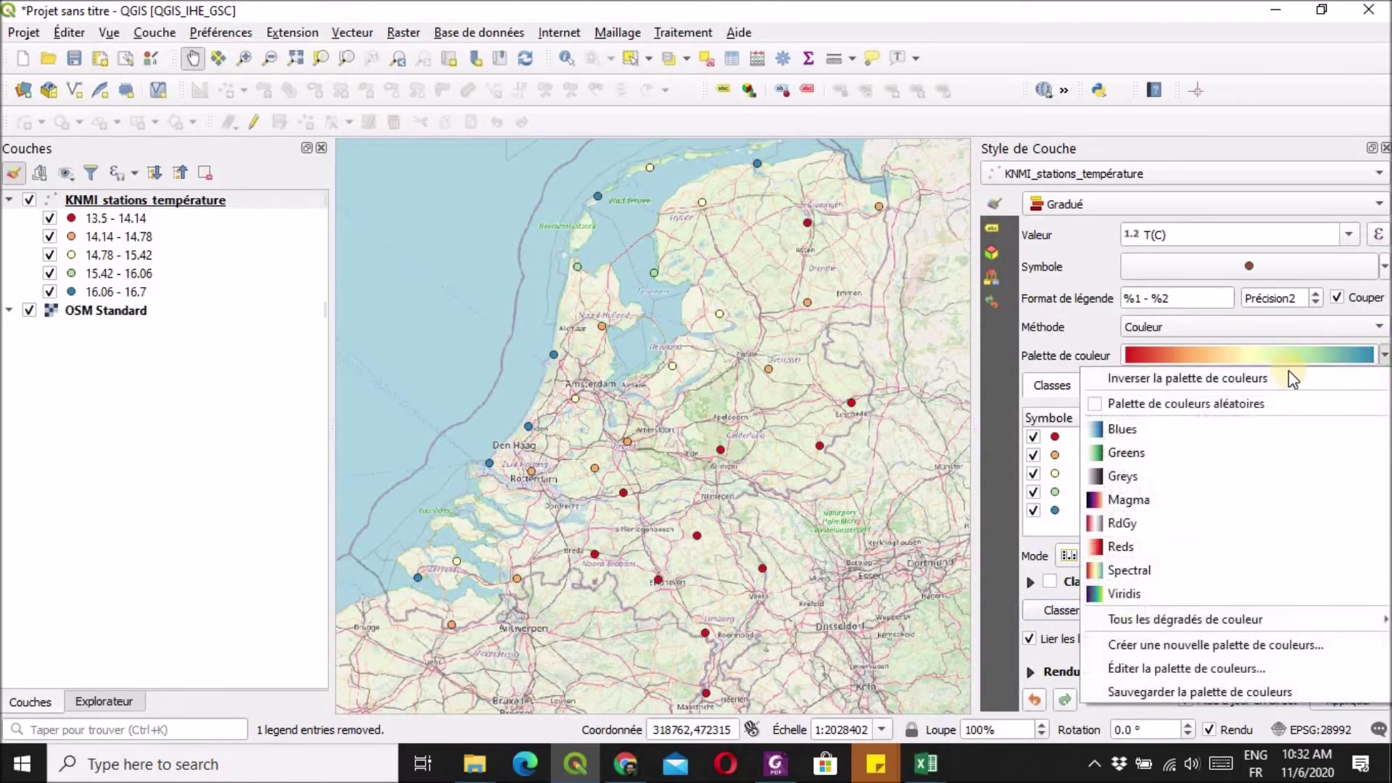
pyautogui.click(1109, 380)
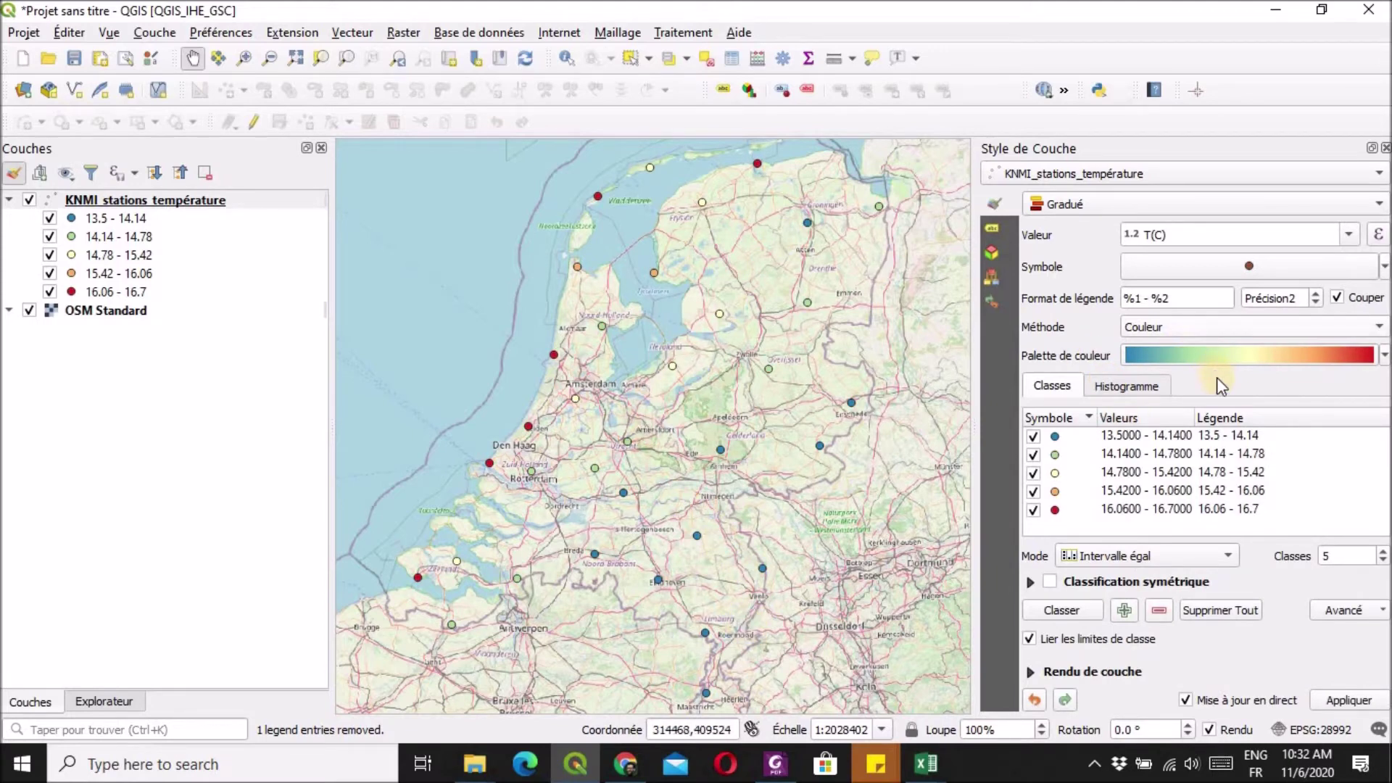
# - Turn on simple labels (Étiquettes simples) for the temperature stations
pyautogui.click(993, 229)
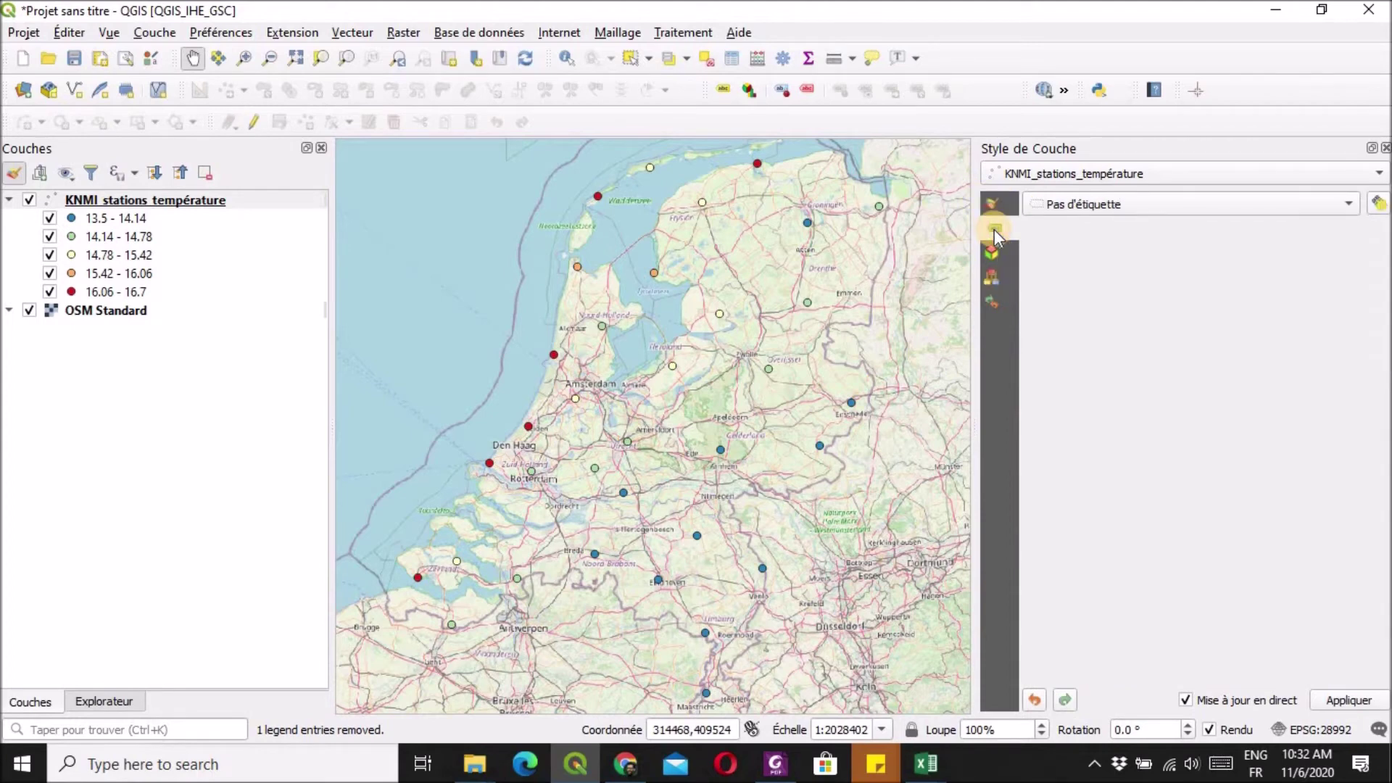
pyautogui.click(1091, 206)
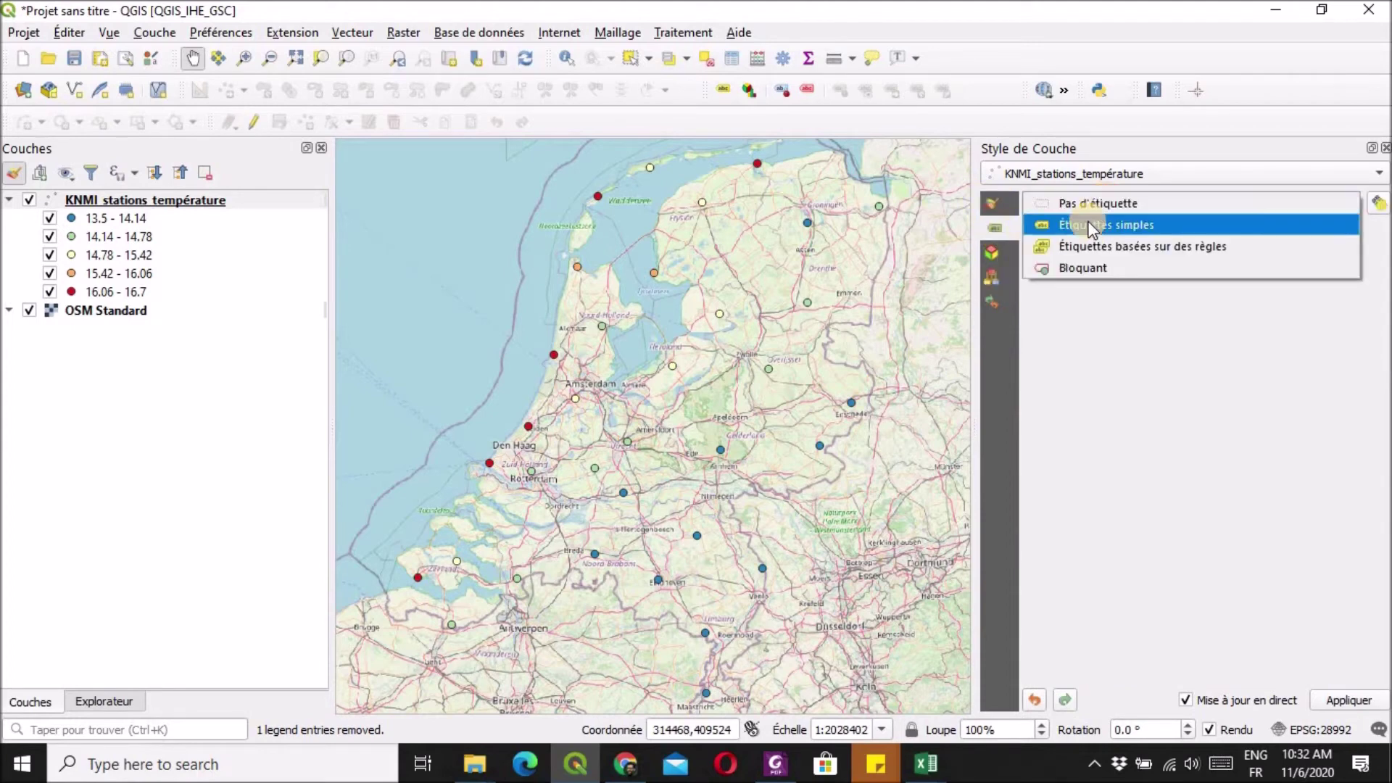
pyautogui.click(1234, 225)
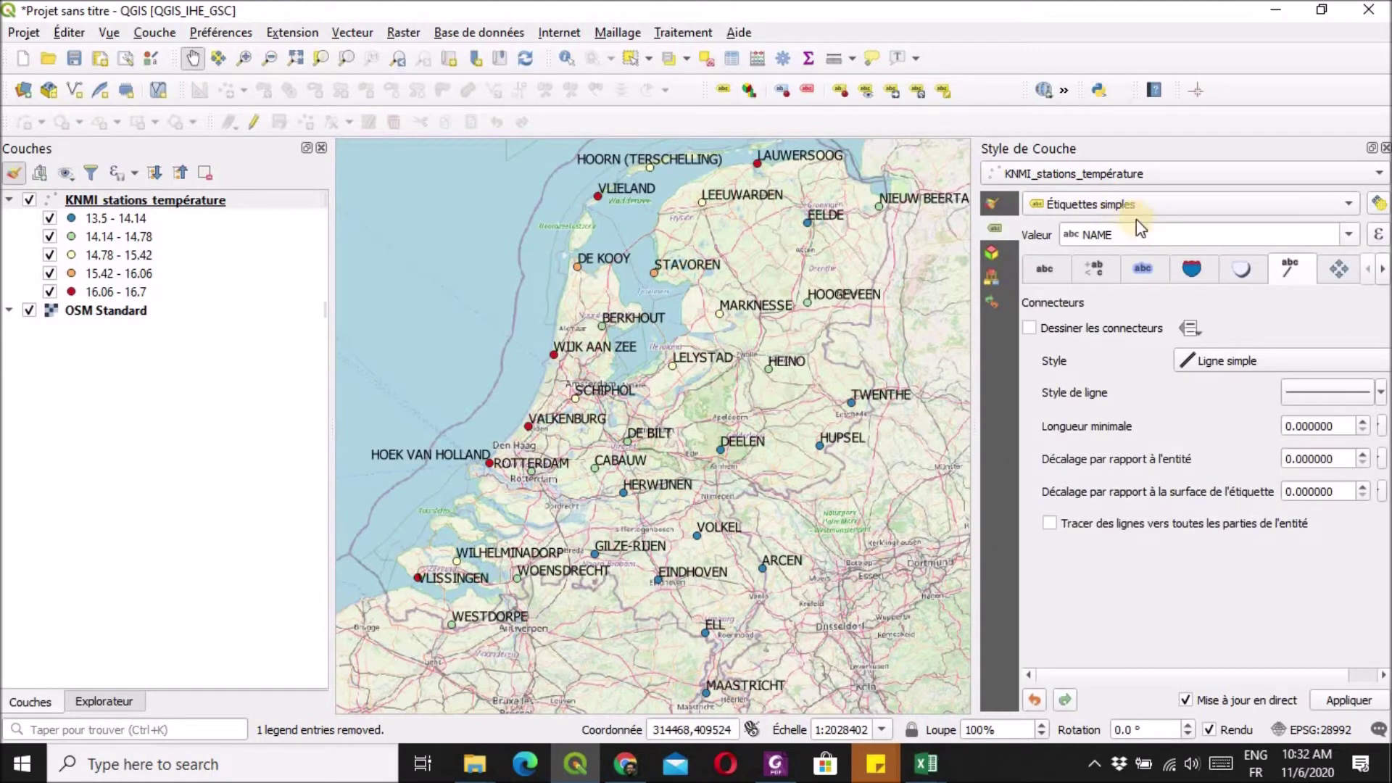
# - Replace the label expression with "NAME" || '\n' || "T(C)" in the expression calculator
pyautogui.click(1376, 235)
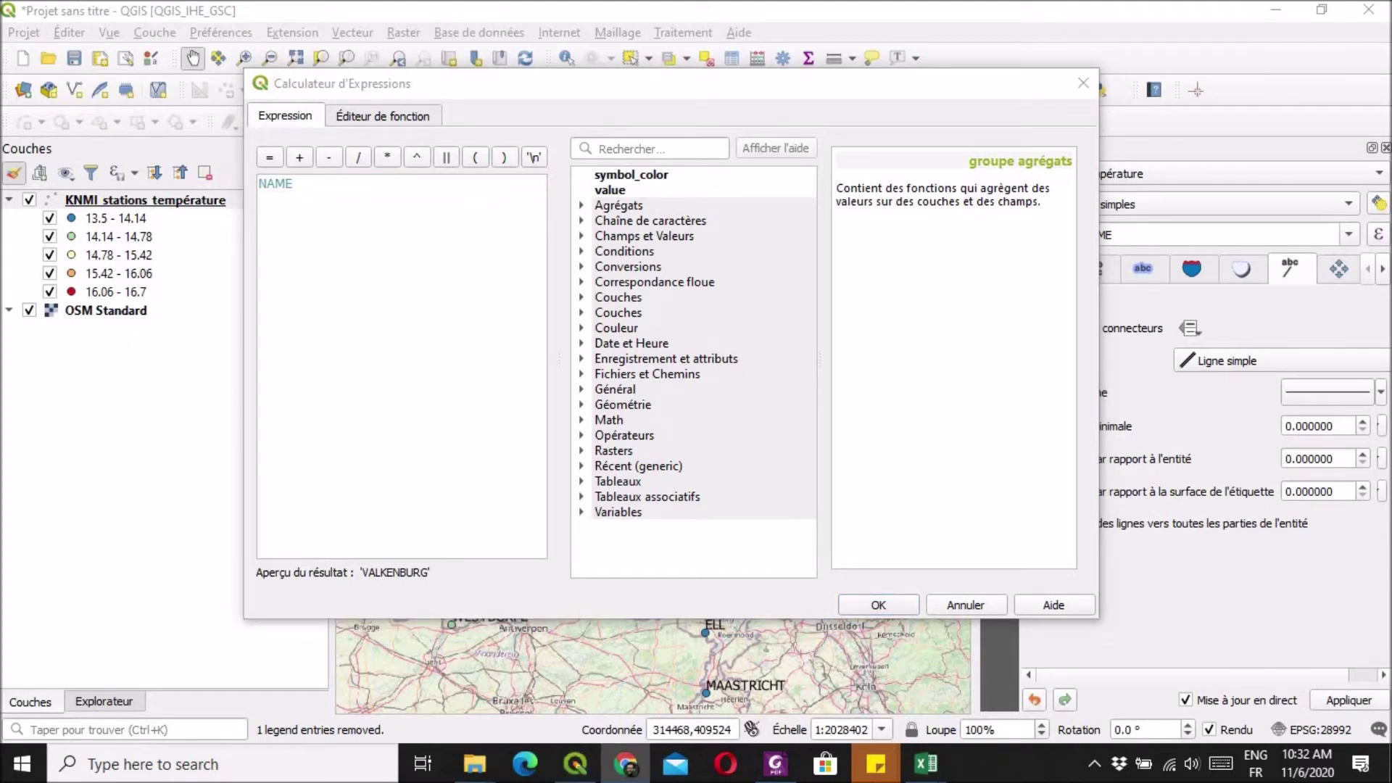
pyautogui.click(330, 186)
pyautogui.hotkey('ctrl', 'a')
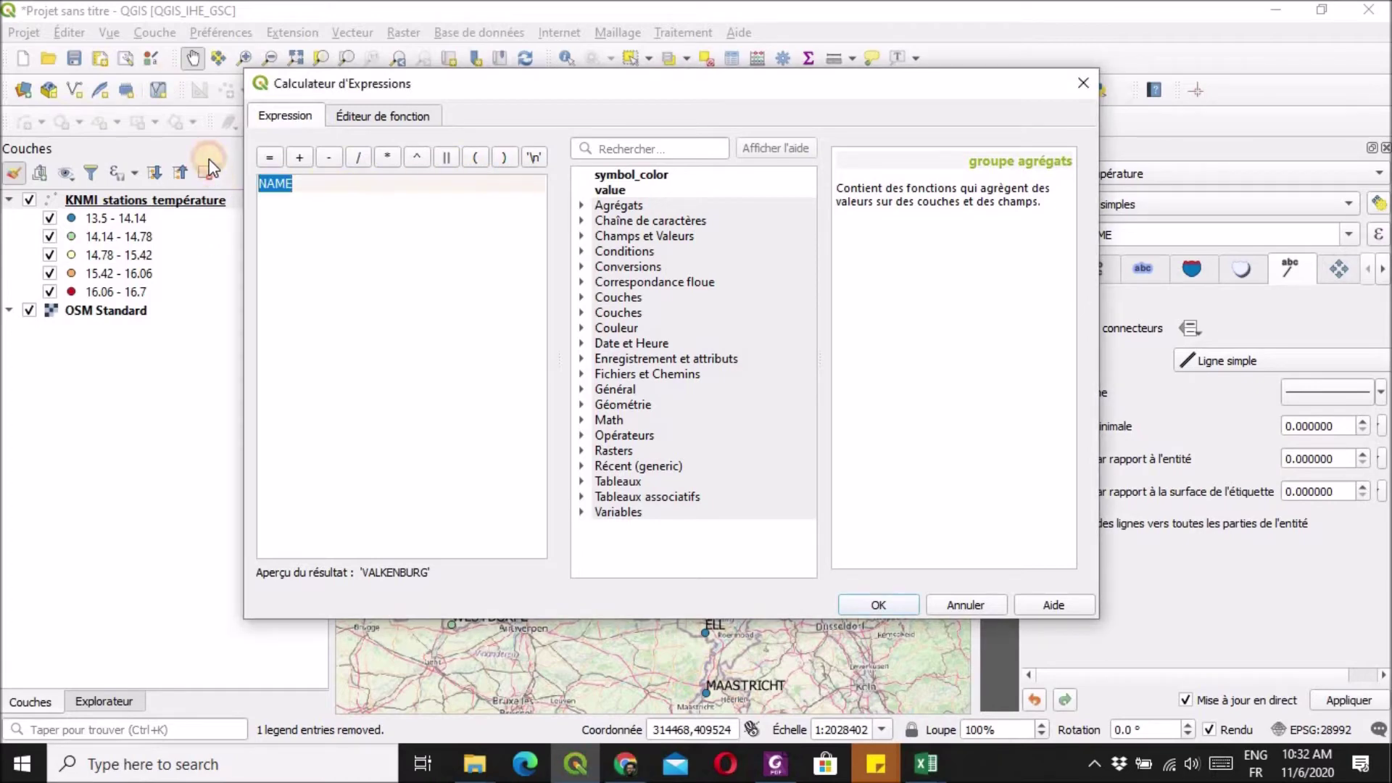
pyautogui.press('Delete')
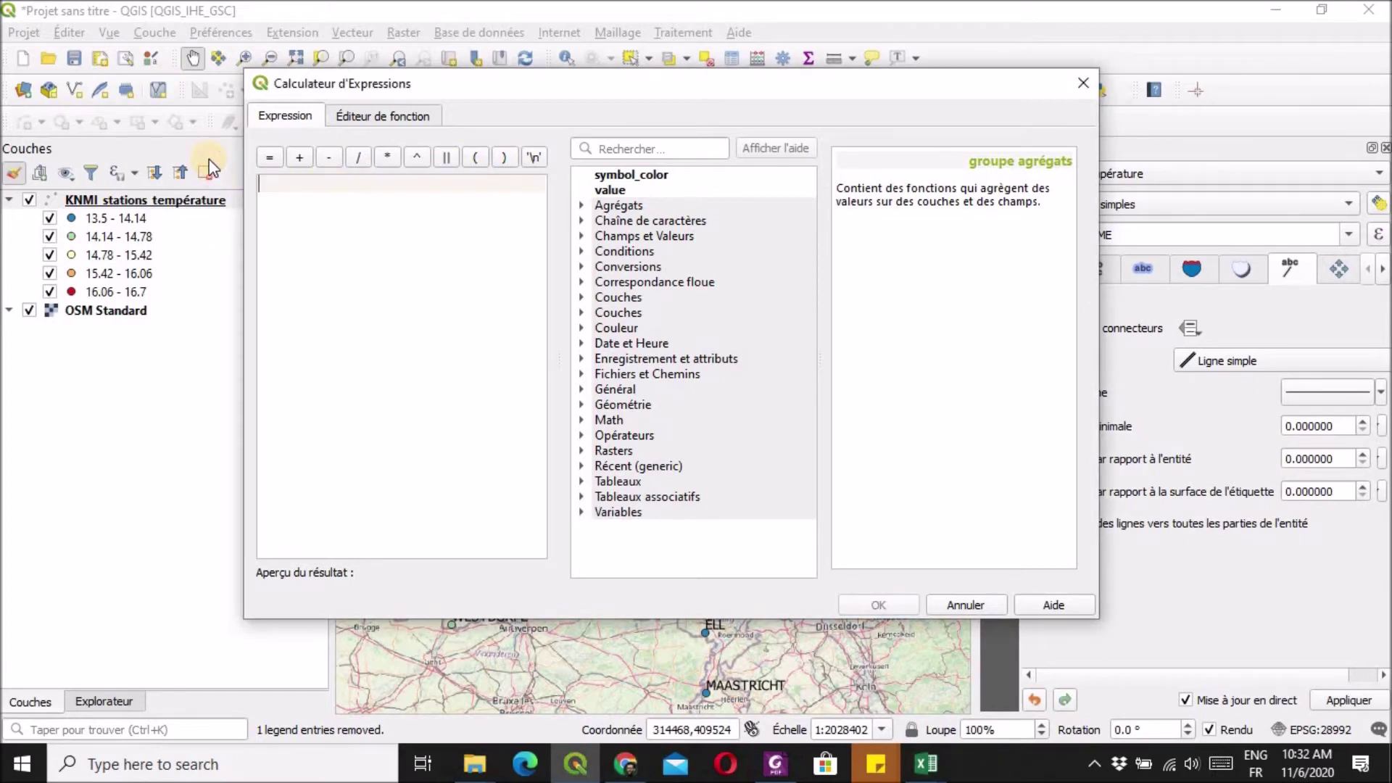
pyautogui.click(583, 236)
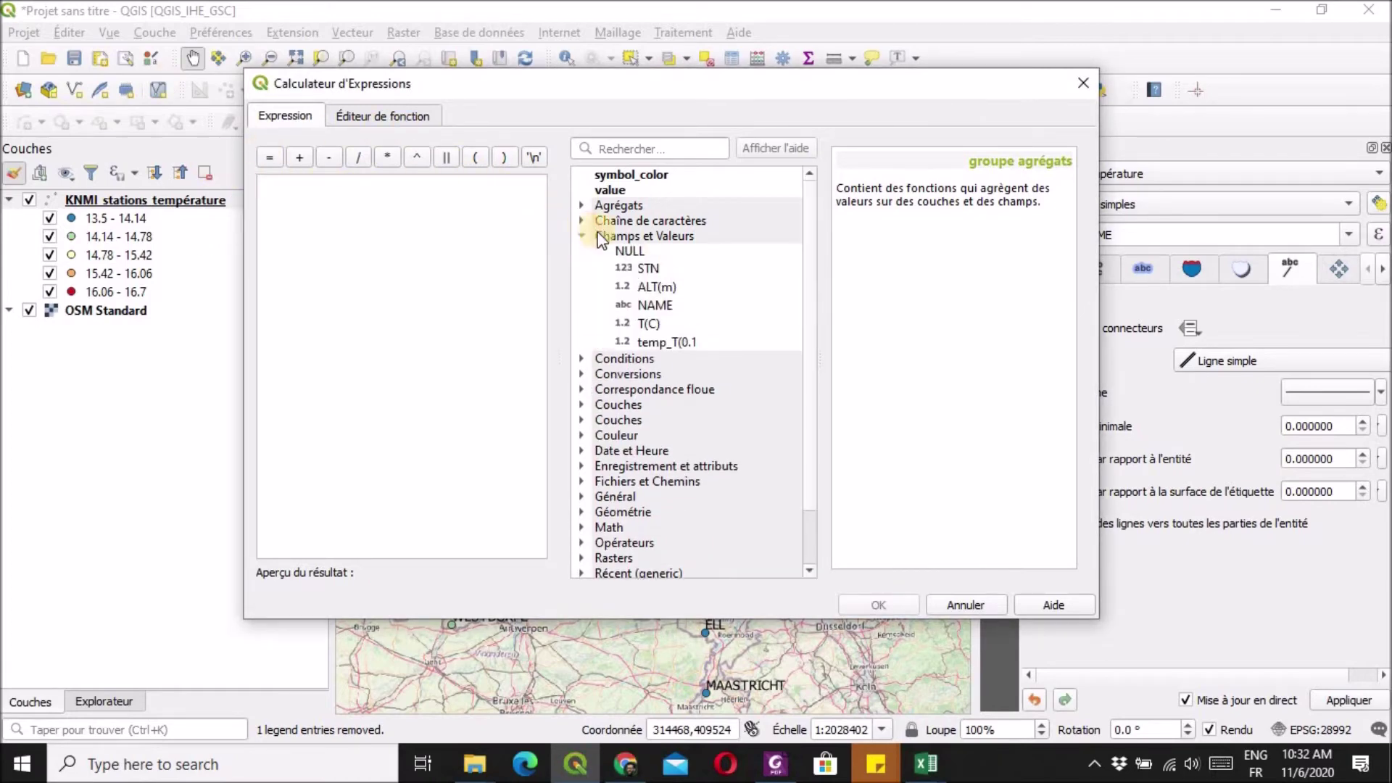
pyautogui.doubleClick(650, 308)
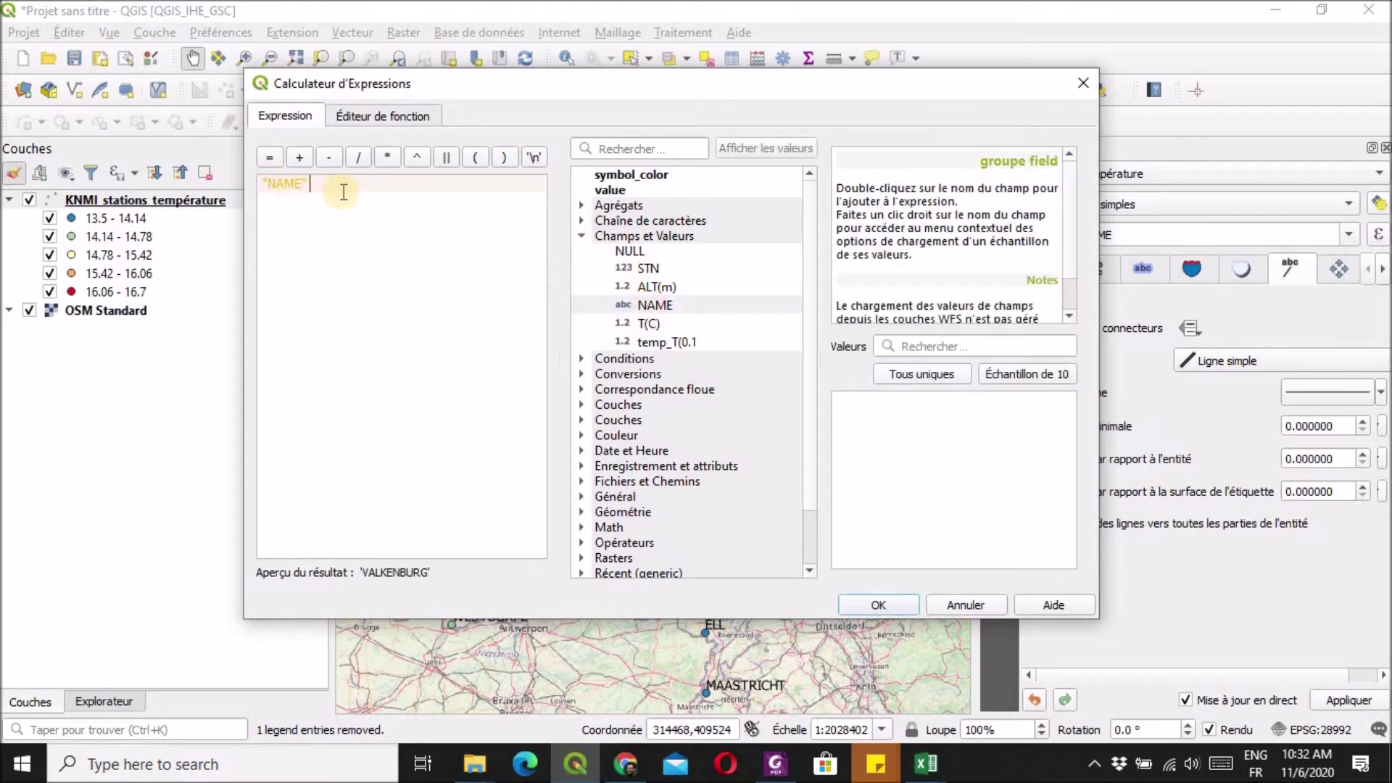
pyautogui.click(450, 158)
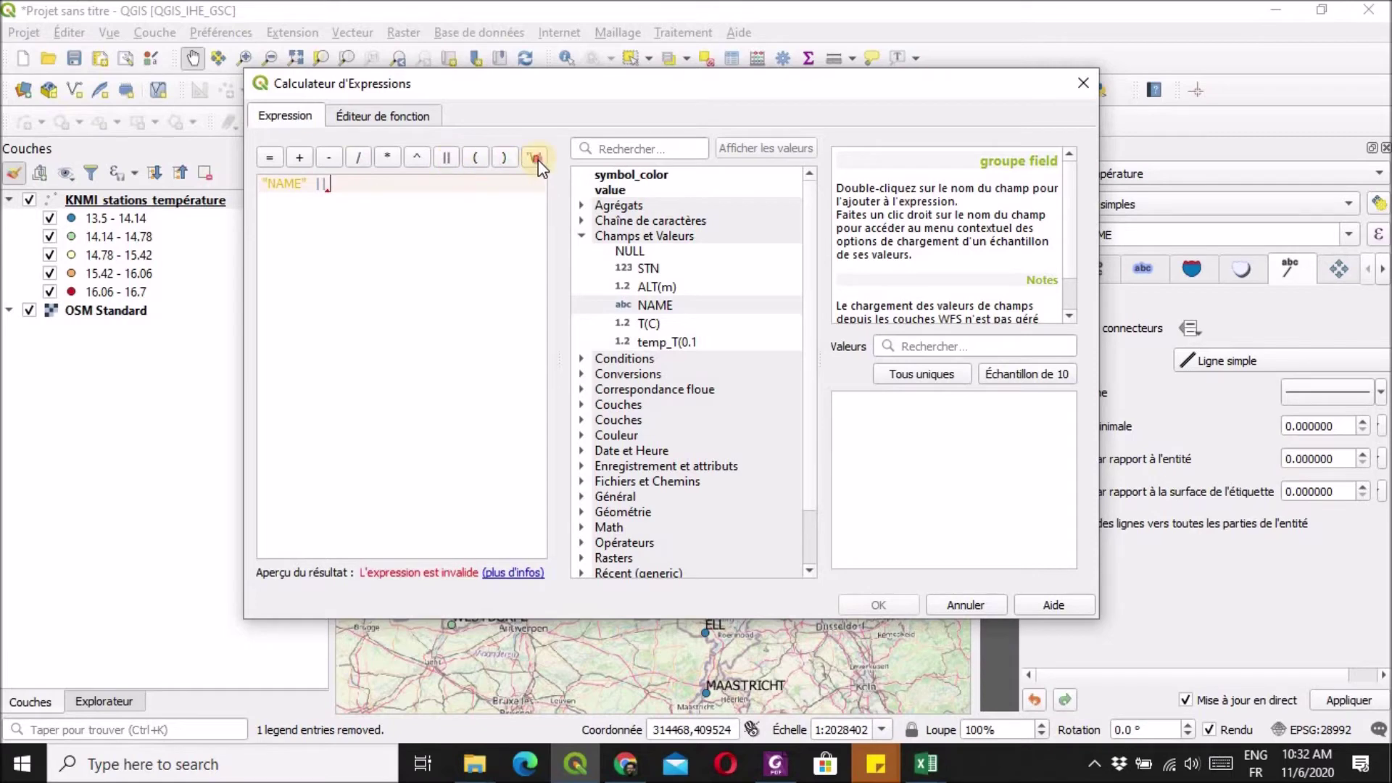
pyautogui.click(537, 158)
pyautogui.click(442, 164)
pyautogui.doubleClick(660, 324)
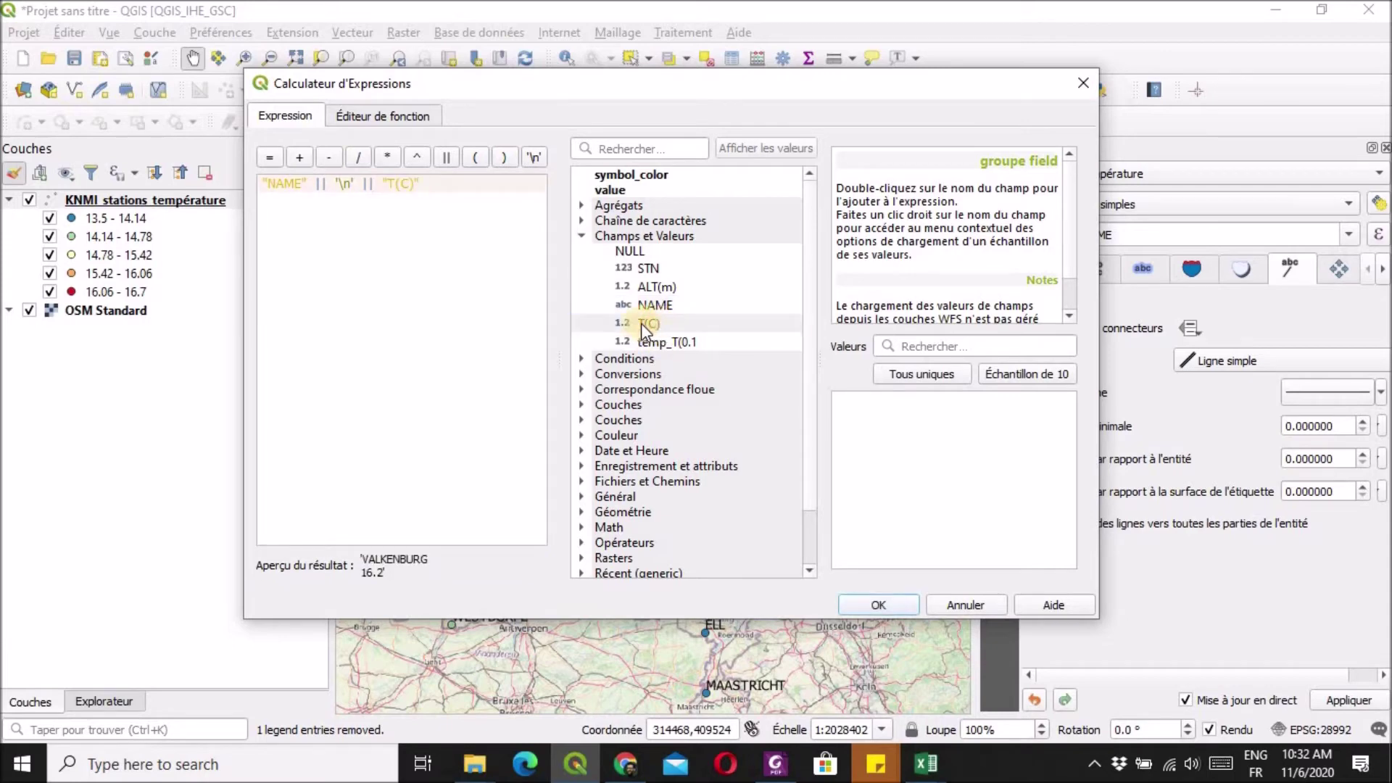
# - Append || ' °C' to the label expression, with a space before the degree sign, and apply it to the labels
pyautogui.click(447, 157)
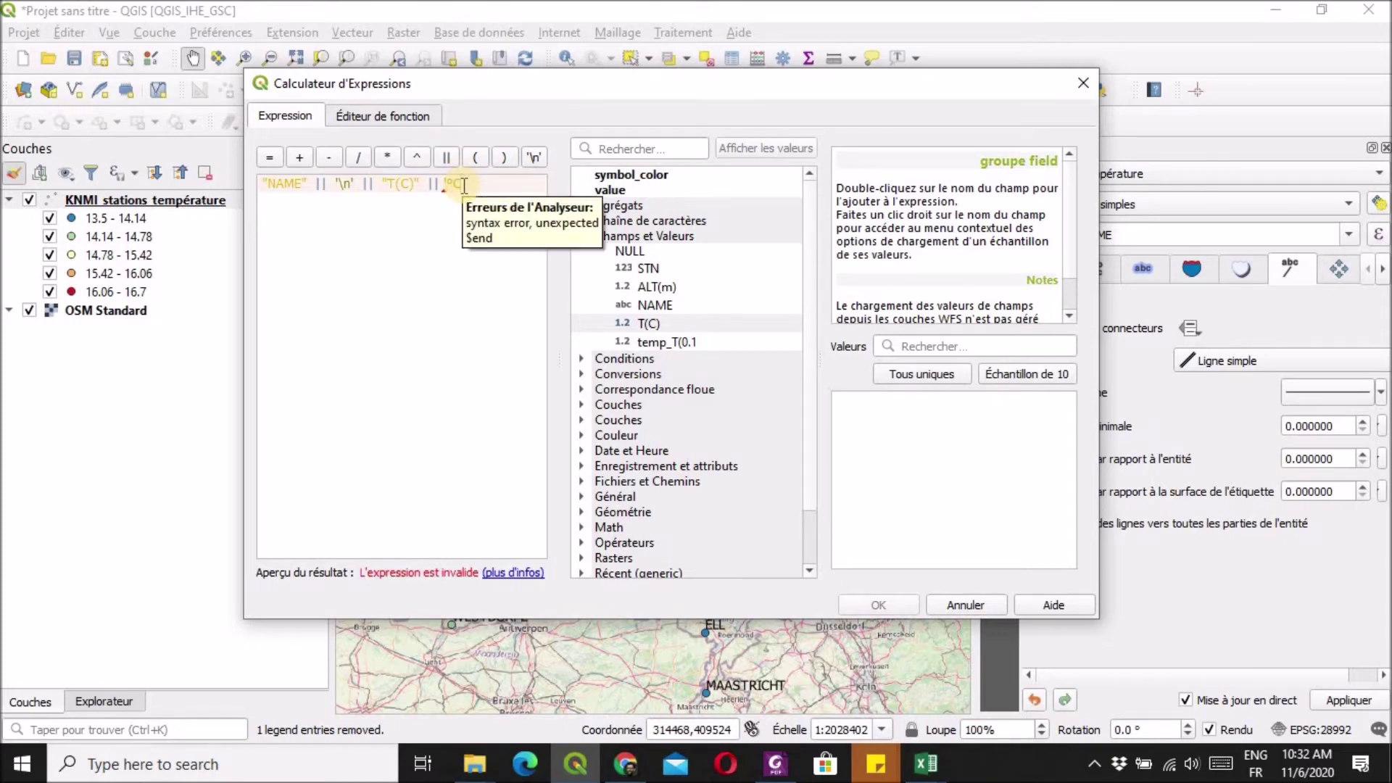
pyautogui.write("'°C'")
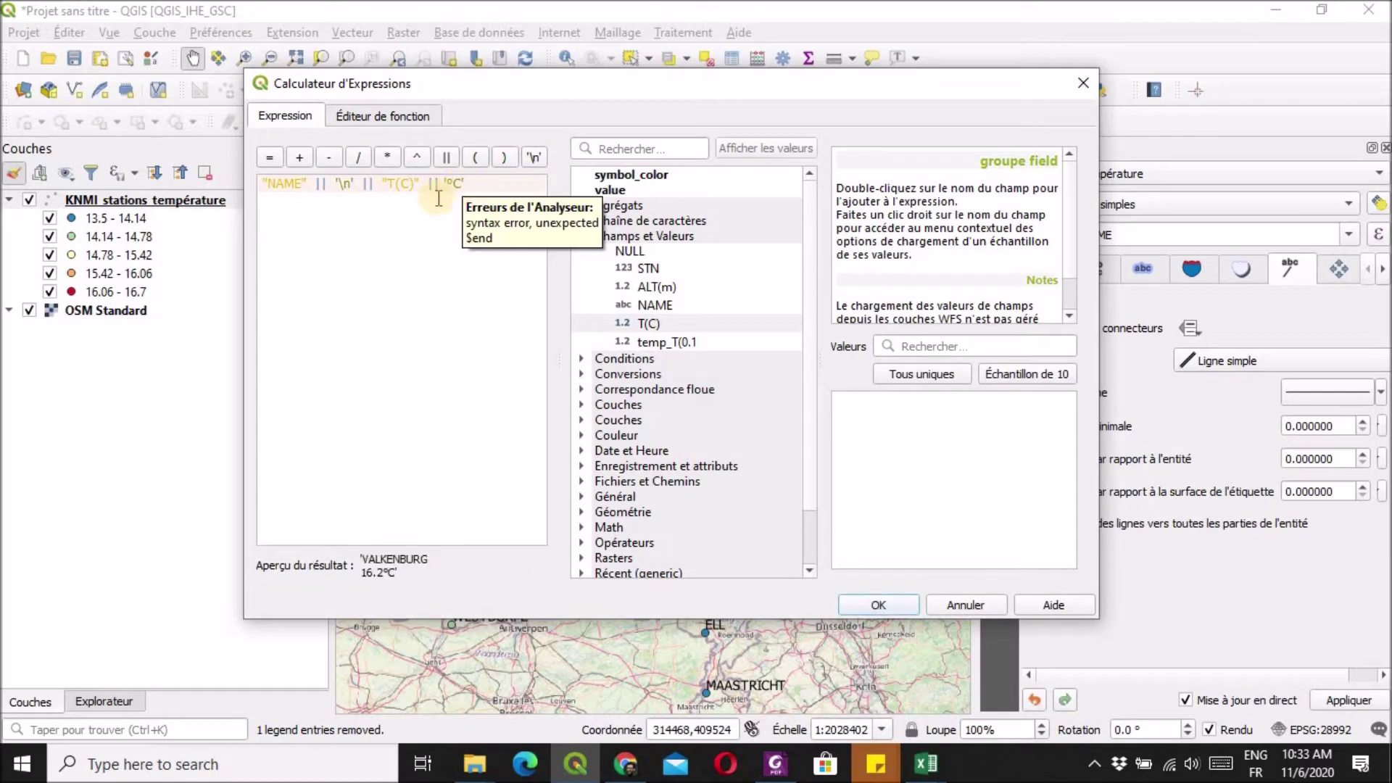
pyautogui.click(451, 184)
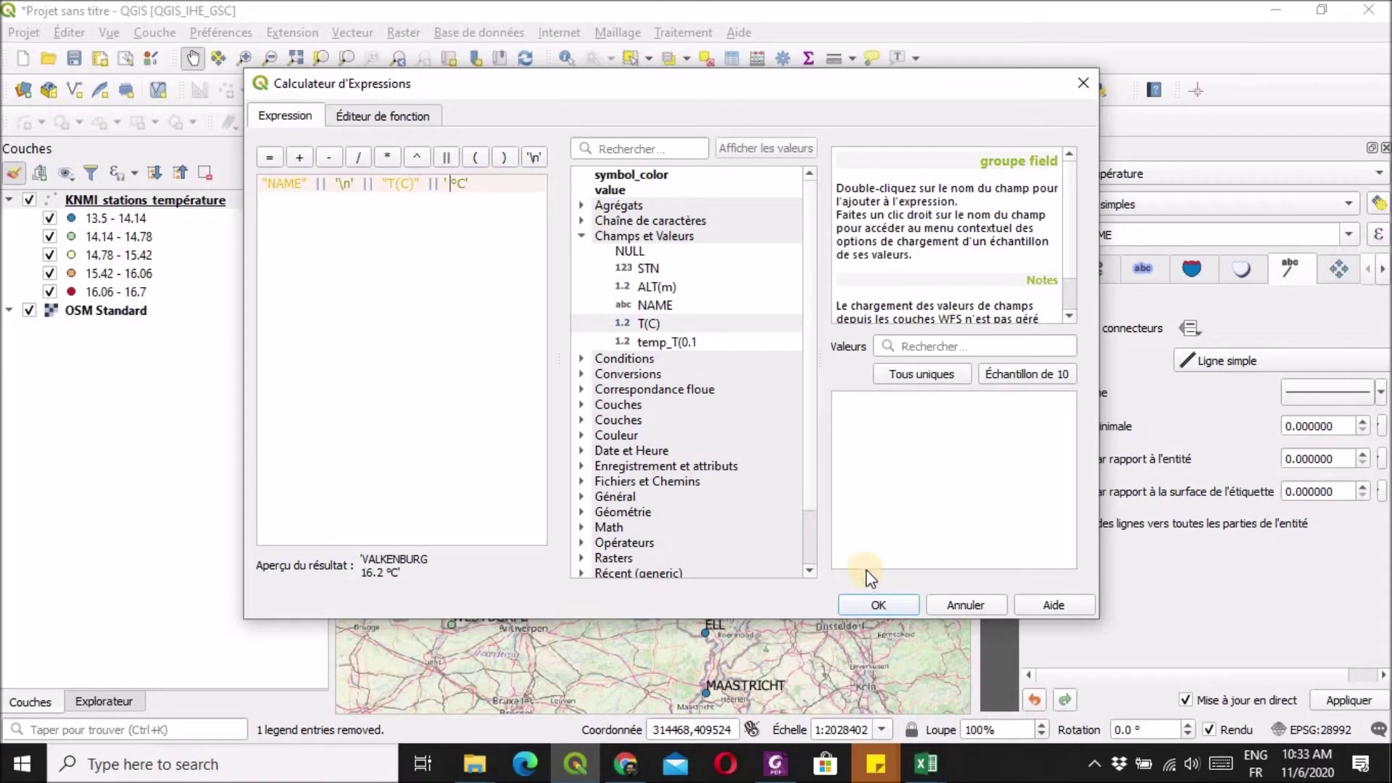
pyautogui.click(903, 606)
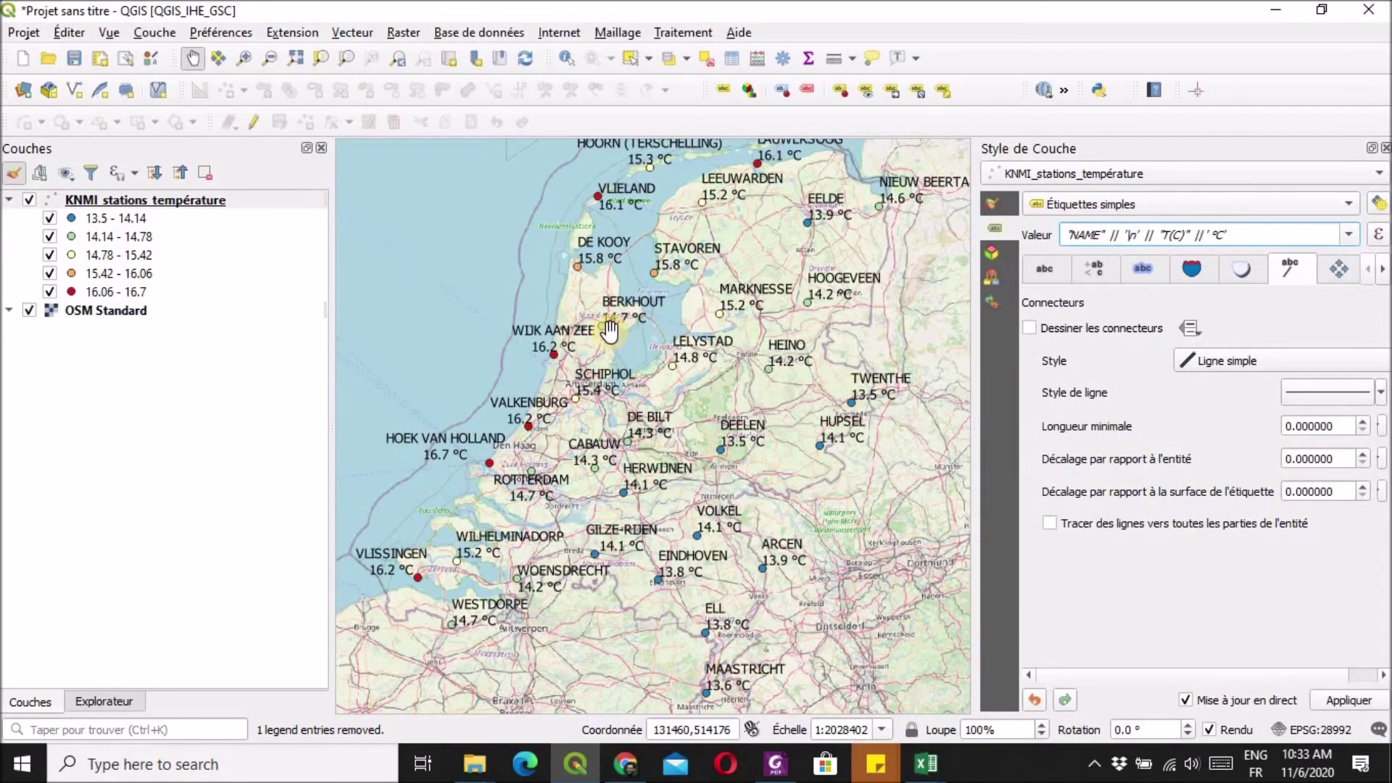
# - Set the station labels' font to Montserrat with the Bold style
pyautogui.scroll(1, 609, 330)
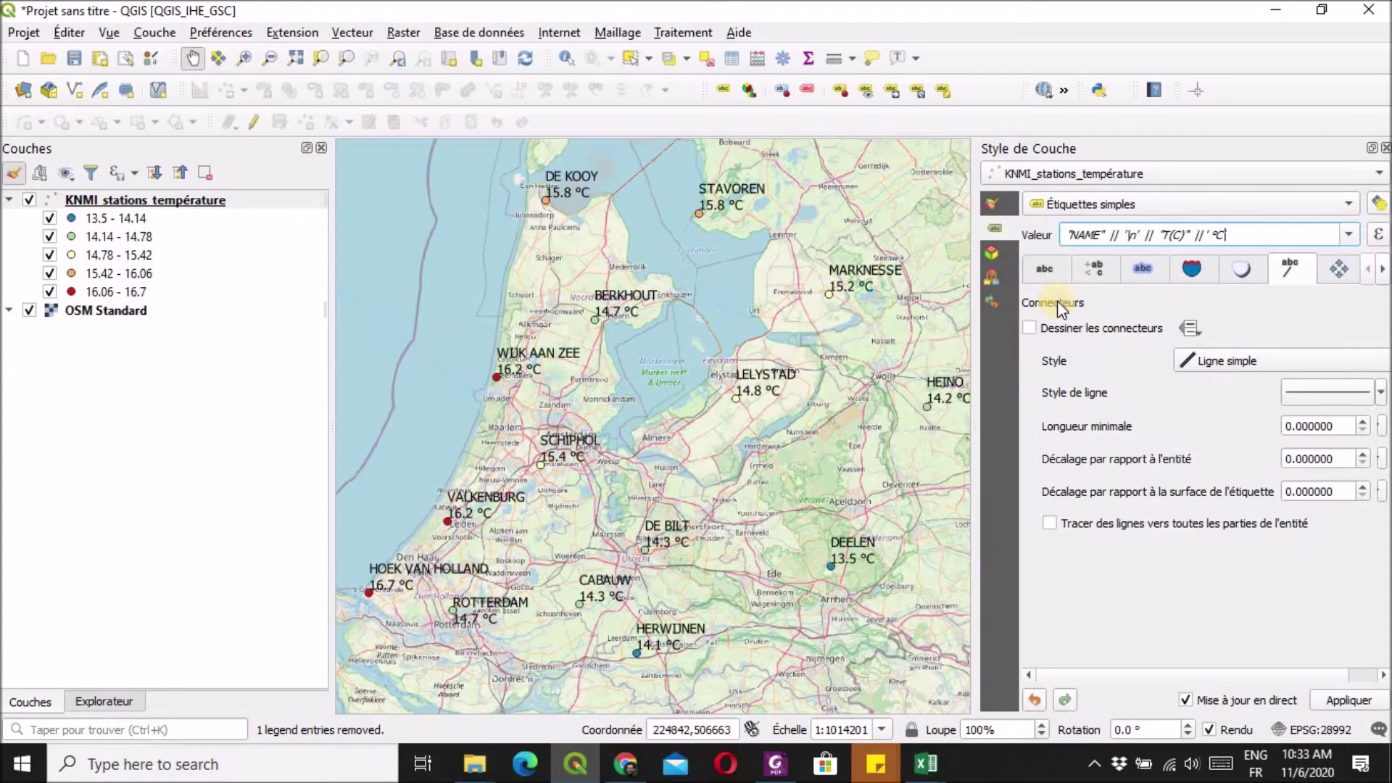
pyautogui.click(1044, 270)
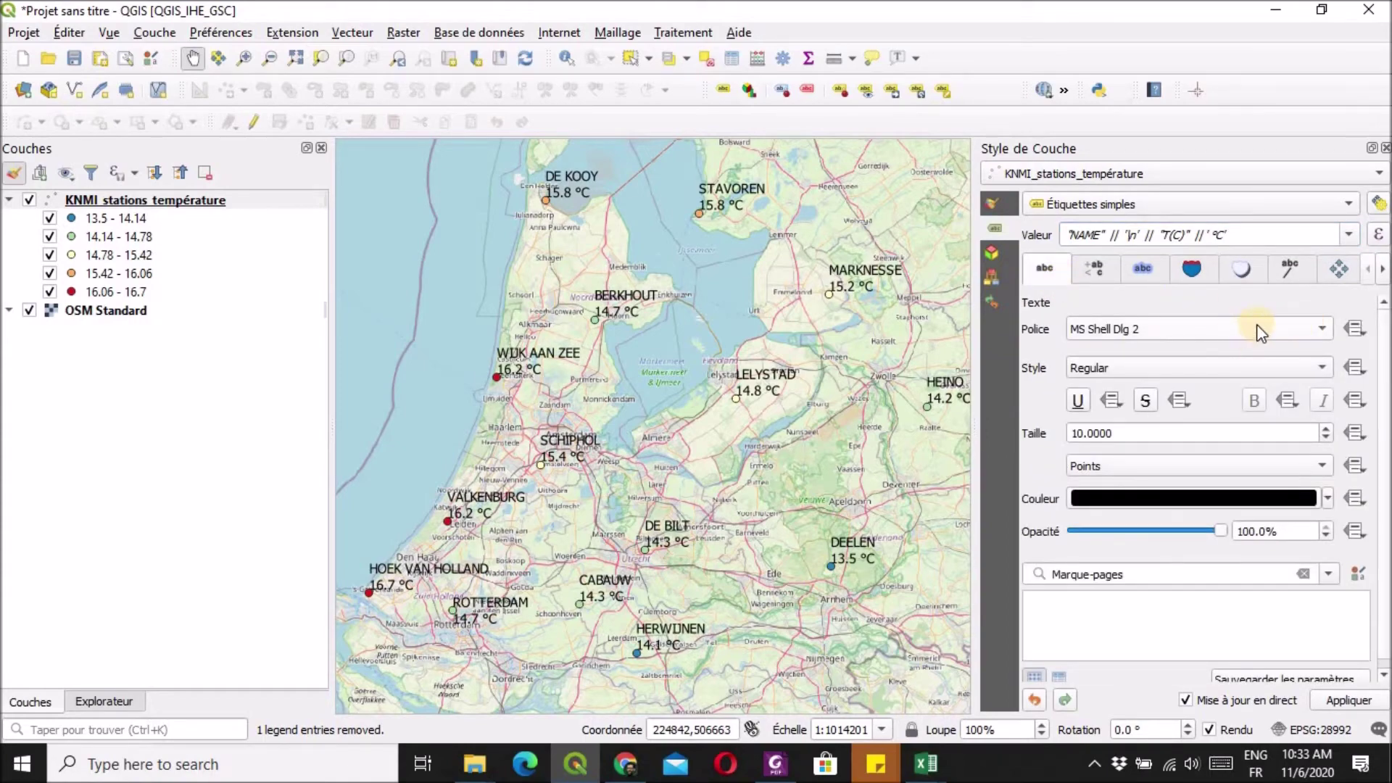
pyautogui.click(1290, 331)
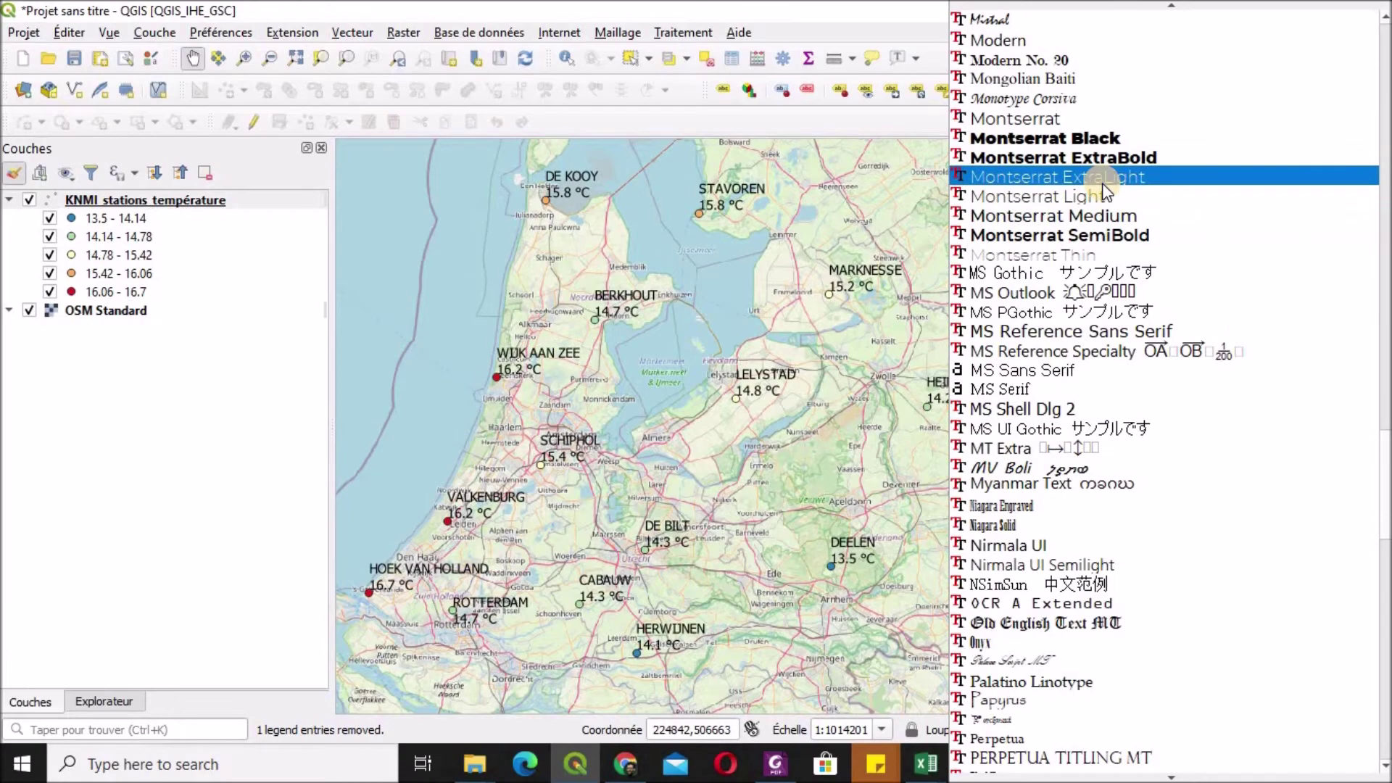
pyautogui.click(1084, 118)
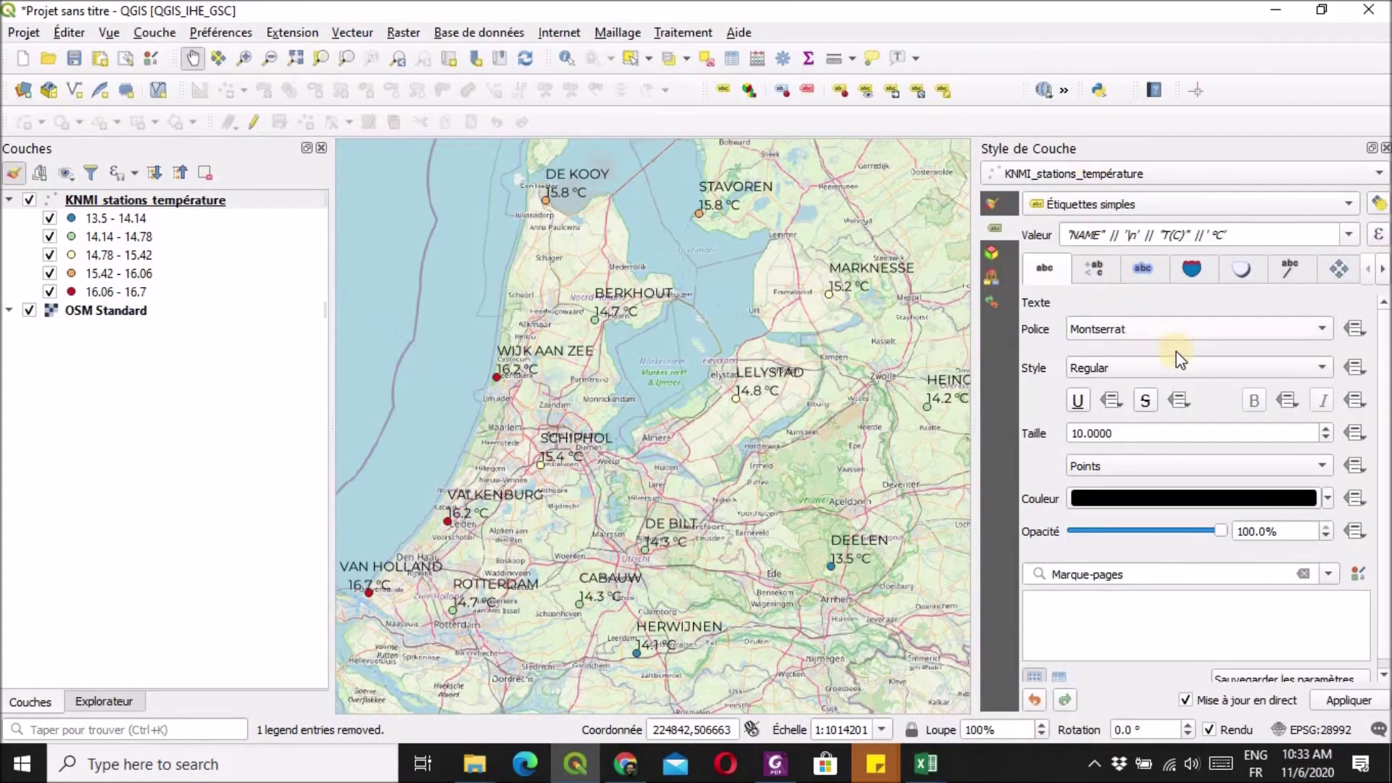
pyautogui.click(1302, 367)
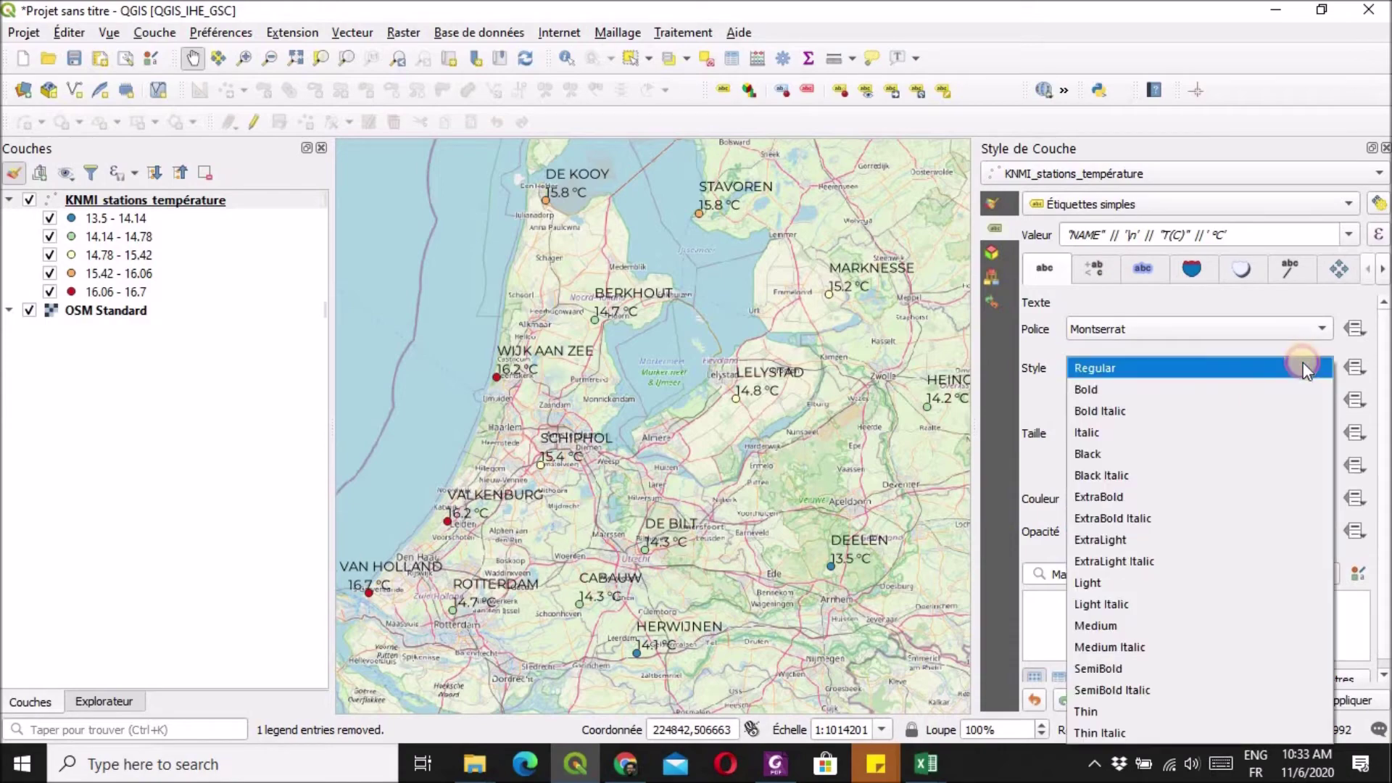
pyautogui.click(1175, 389)
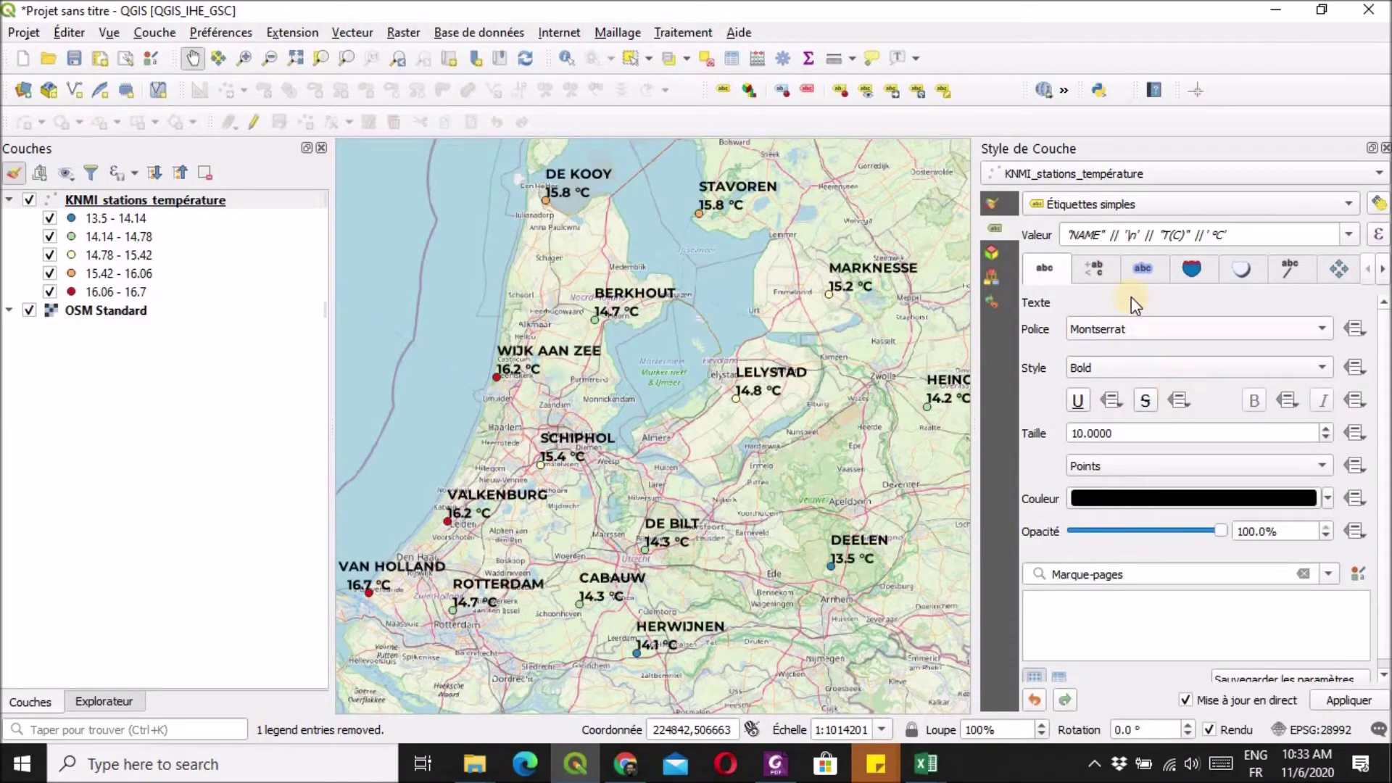
# - Turn on the label text buffer (Afficher un tampon) and set the label font size to 8 points
pyautogui.click(1140, 270)
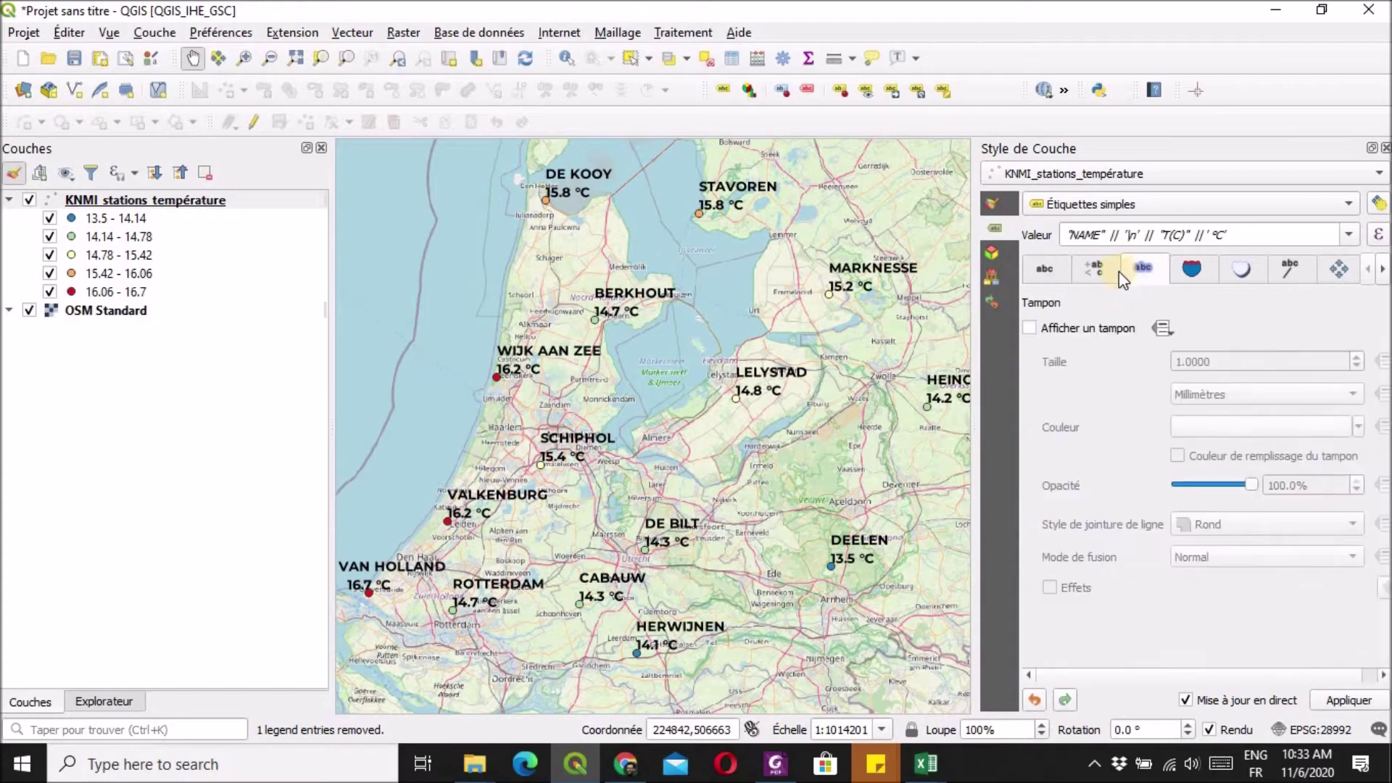
pyautogui.click(1031, 328)
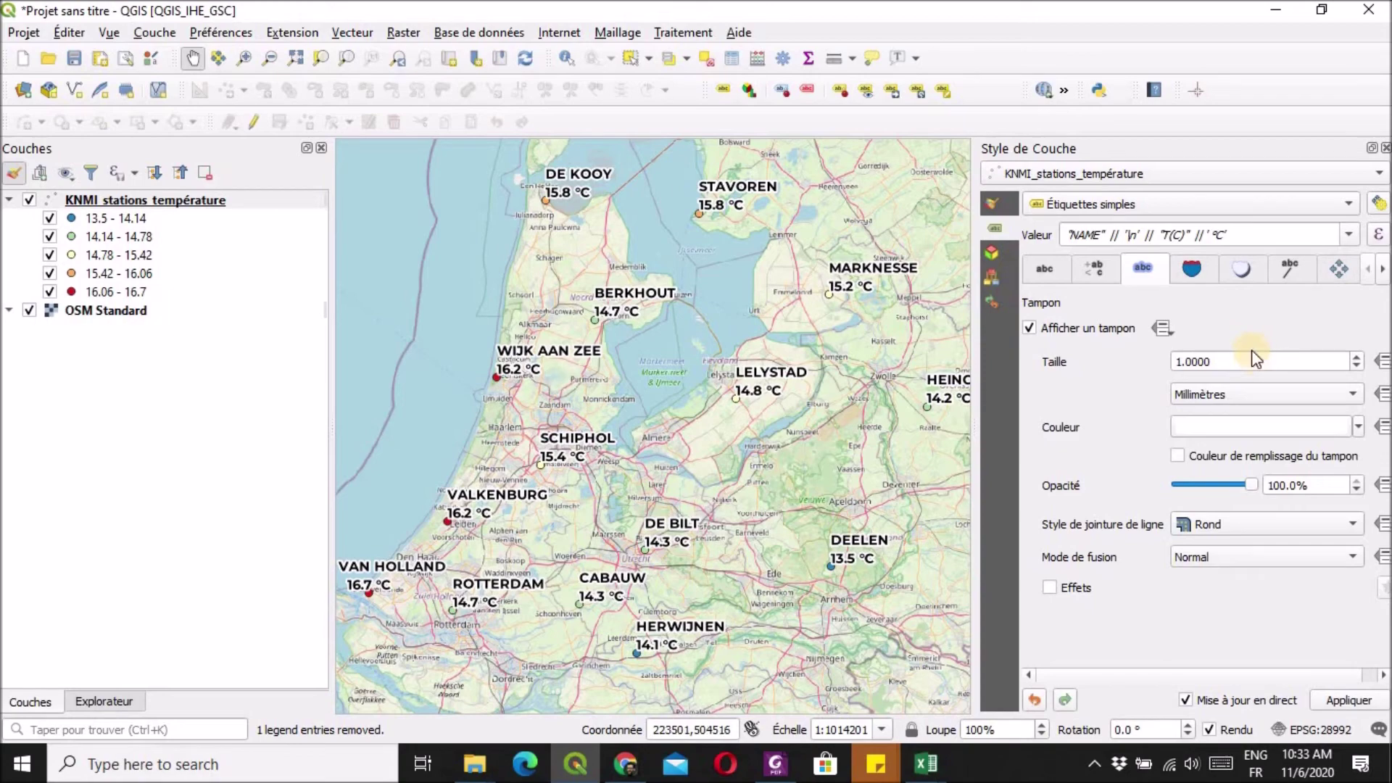
pyautogui.click(1044, 270)
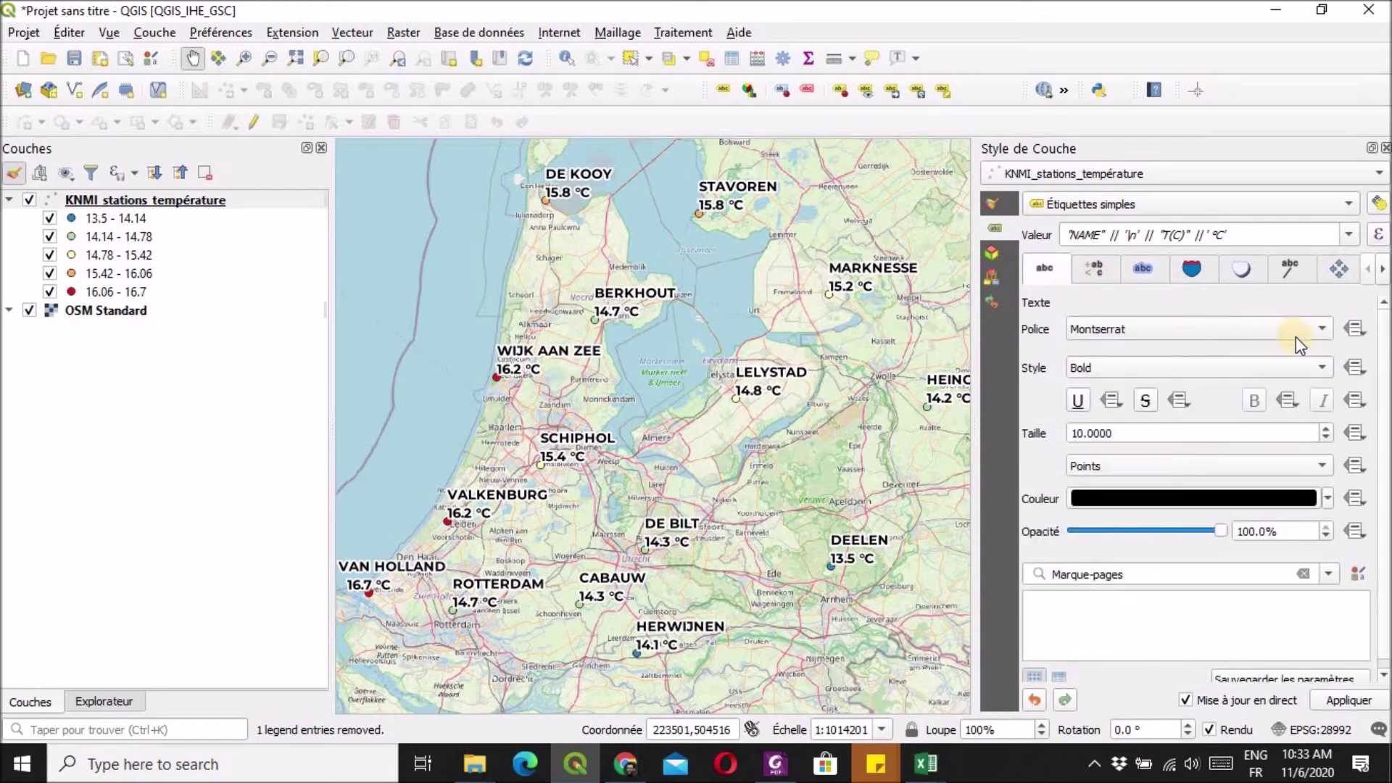
pyautogui.click(1324, 438)
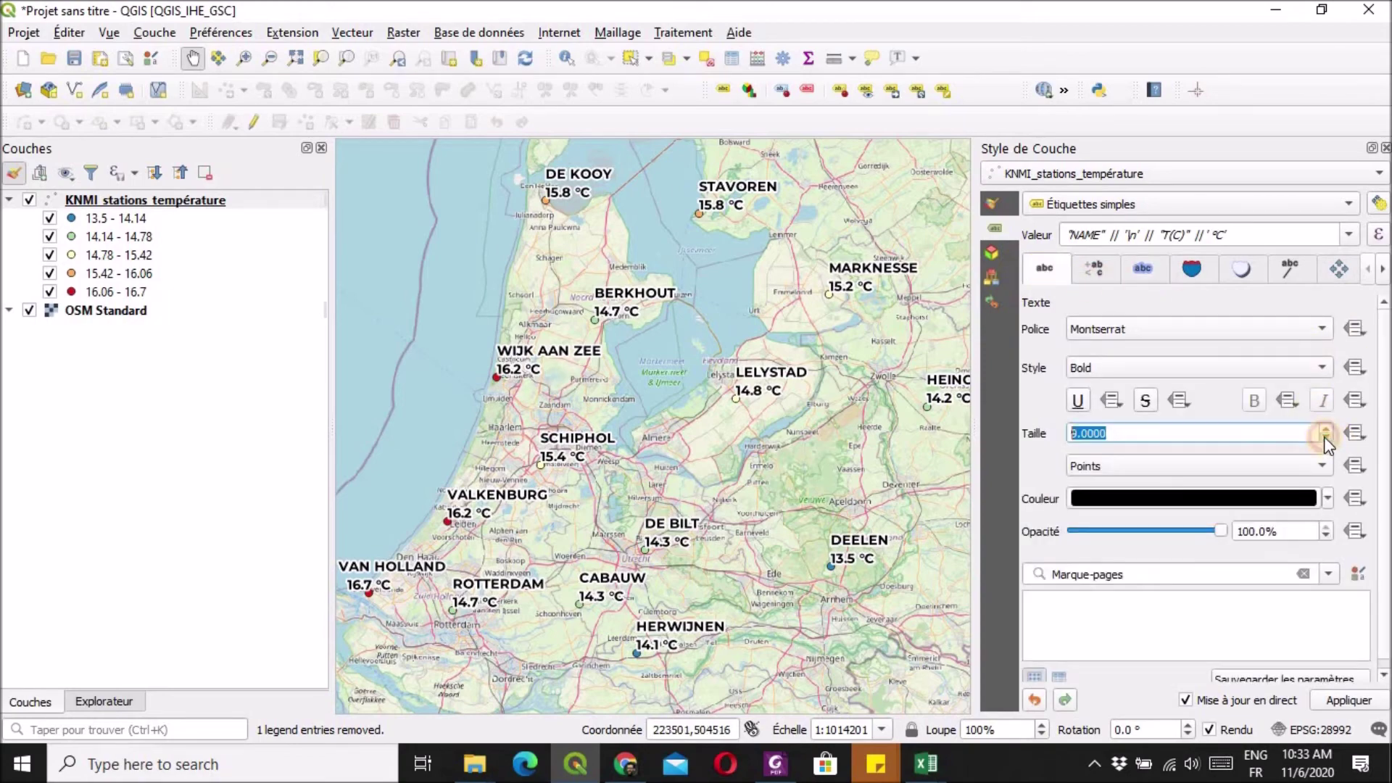
pyautogui.click(1323, 437)
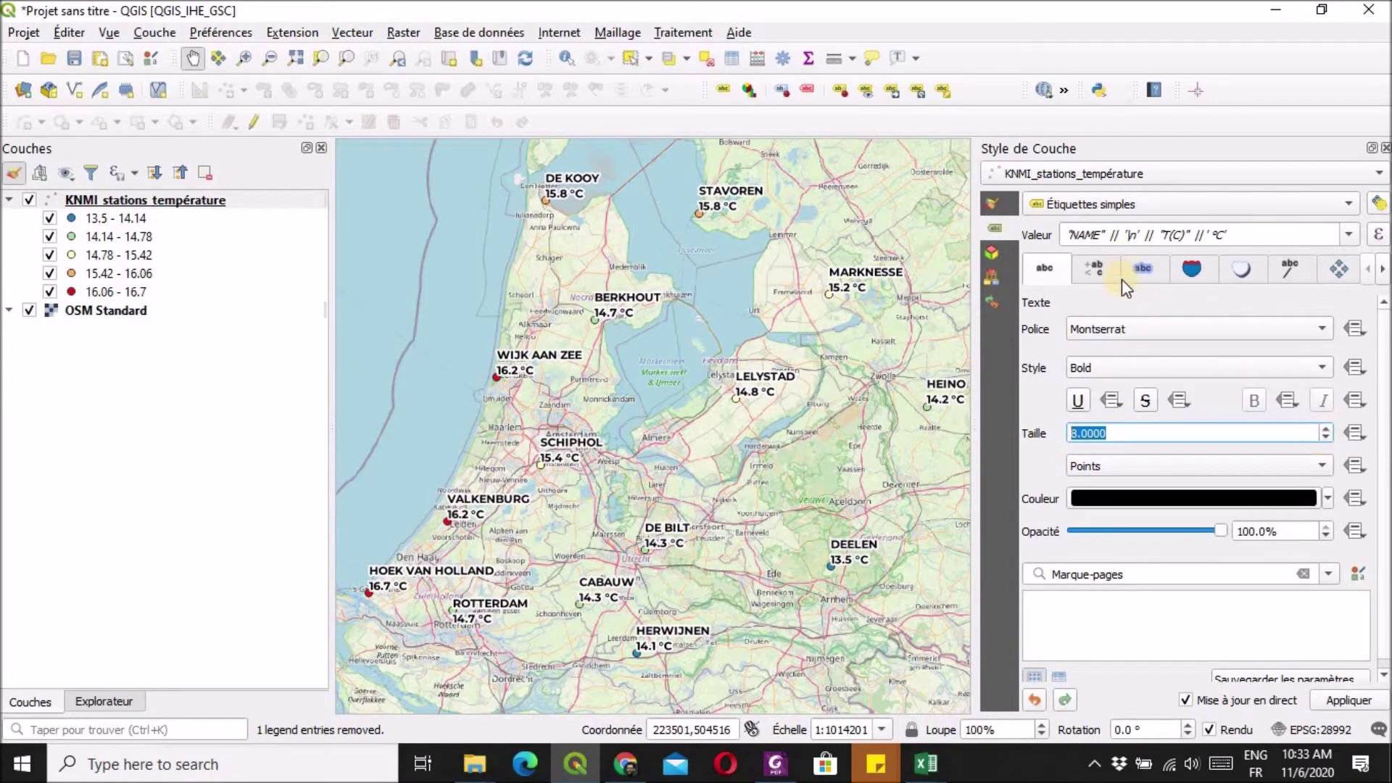
# - Turn on the drop shadow (Dessiner une ombre projetée) for the station labels
pyautogui.click(1190, 271)
pyautogui.click(1238, 271)
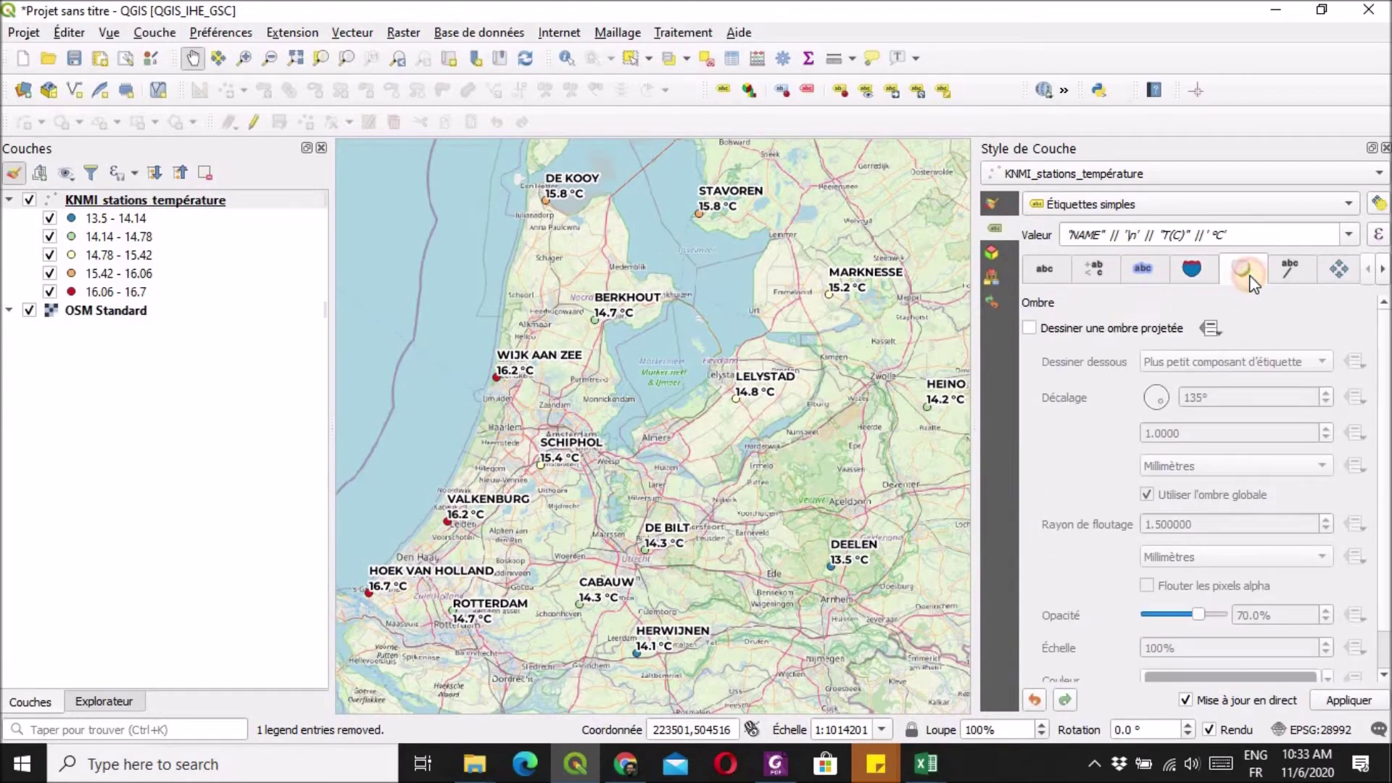
pyautogui.click(1029, 330)
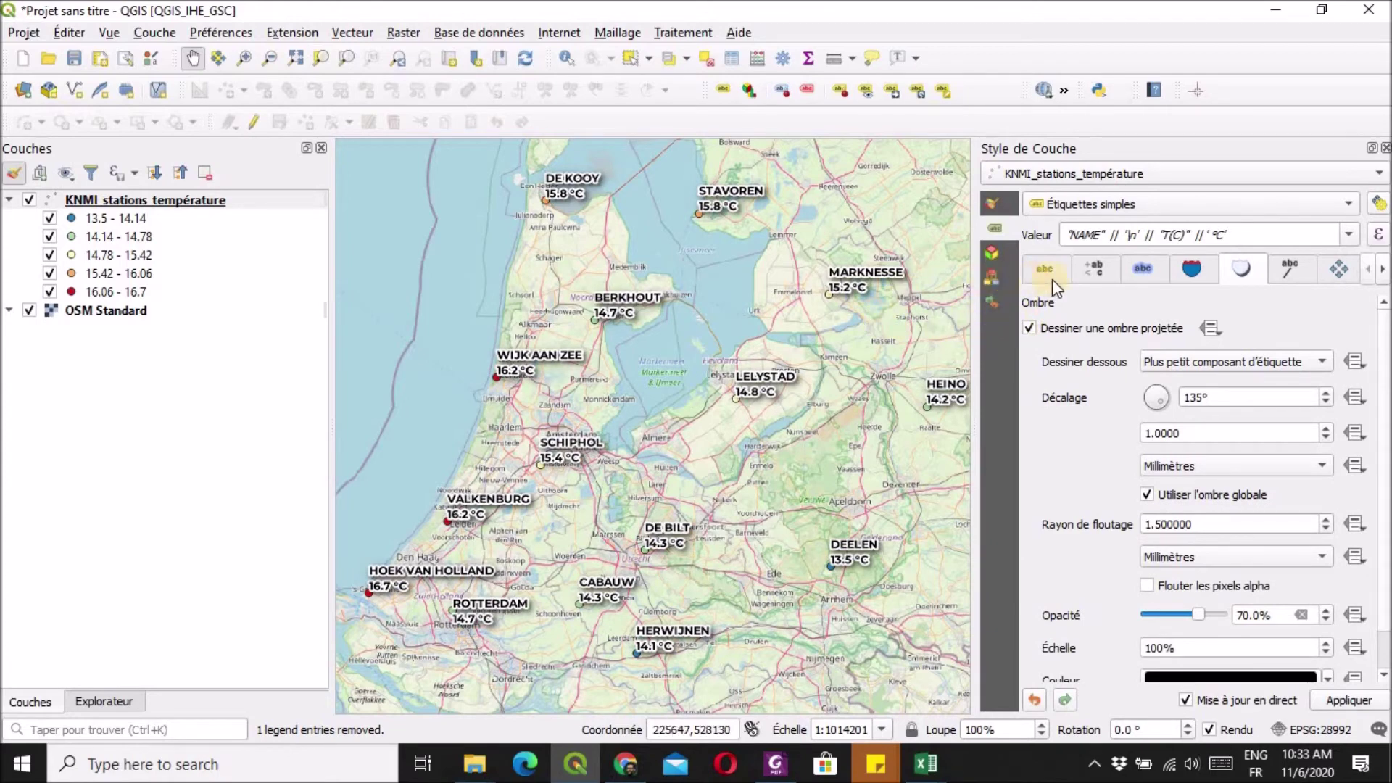
# - Set the label placement distance around the point to 3 mm
pyautogui.click(1348, 273)
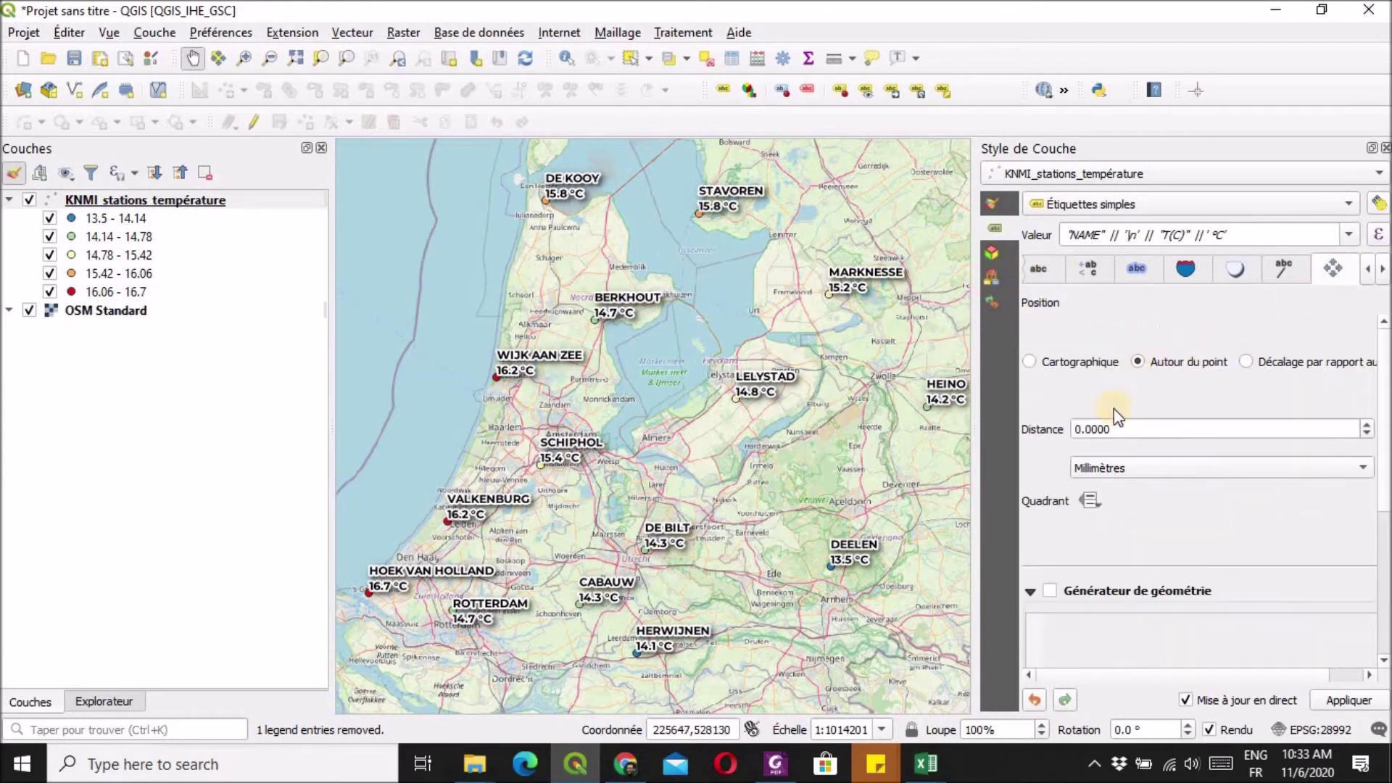
pyautogui.click(1366, 426)
pyautogui.click(1367, 425)
pyautogui.click(1367, 426)
pyautogui.click(1367, 426)
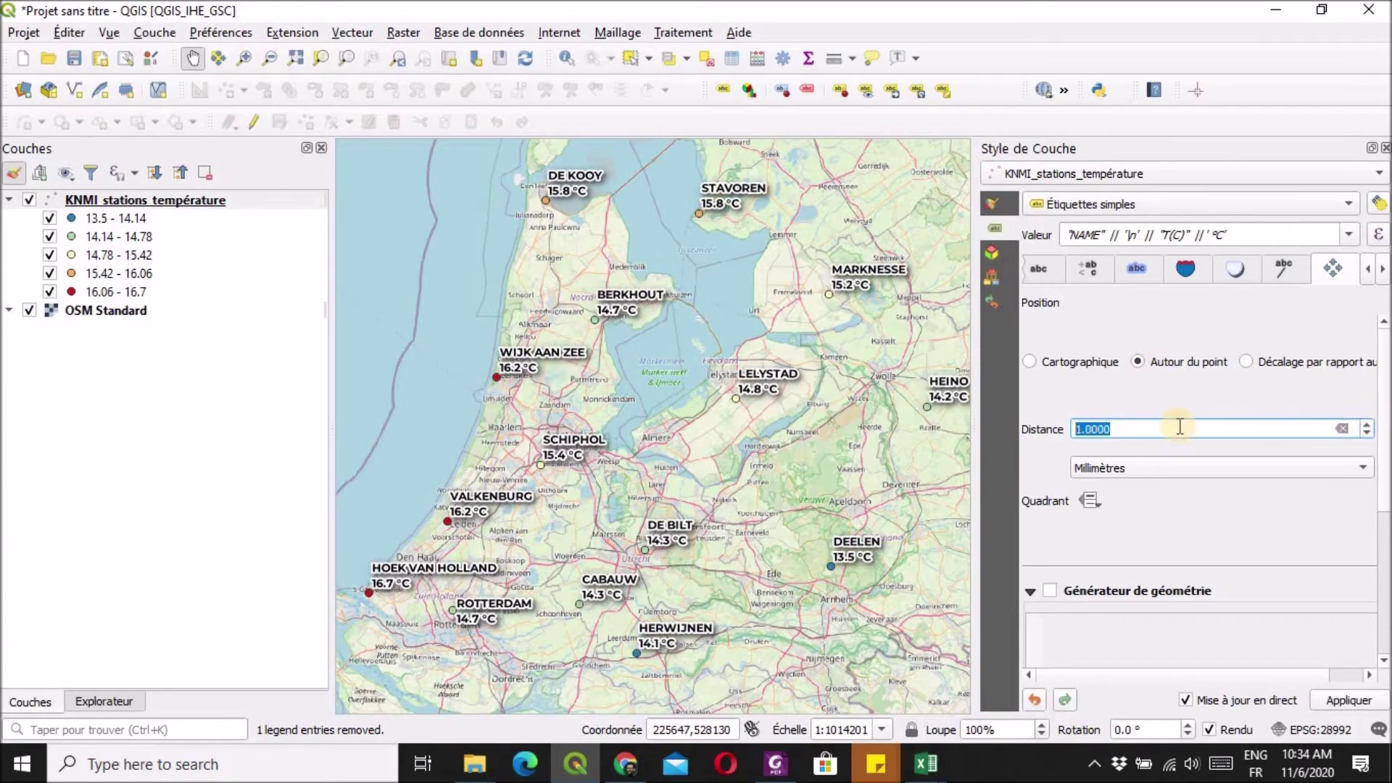
pyautogui.write('3')
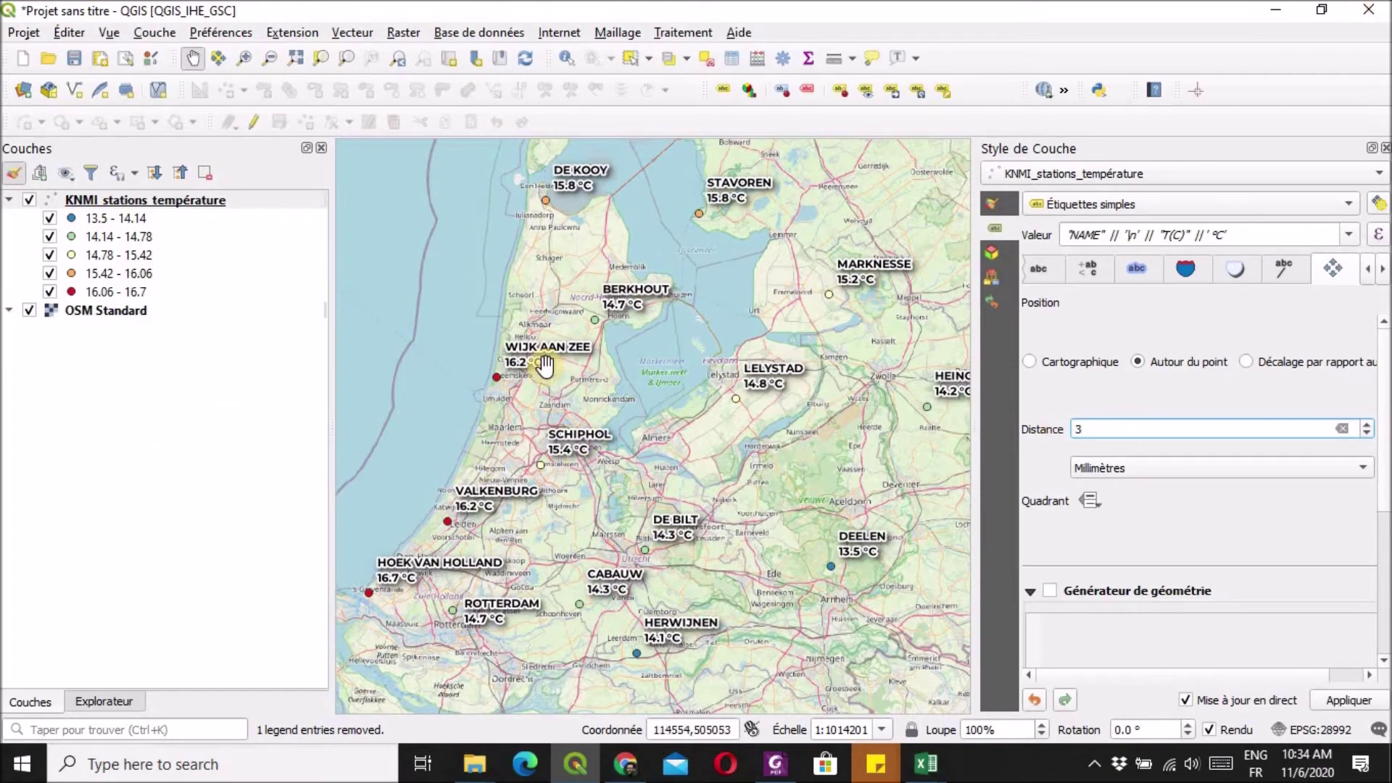
pyautogui.scroll(-1, 545, 367)
pyautogui.moveTo(685, 359); pyautogui.dragTo(666, 389)
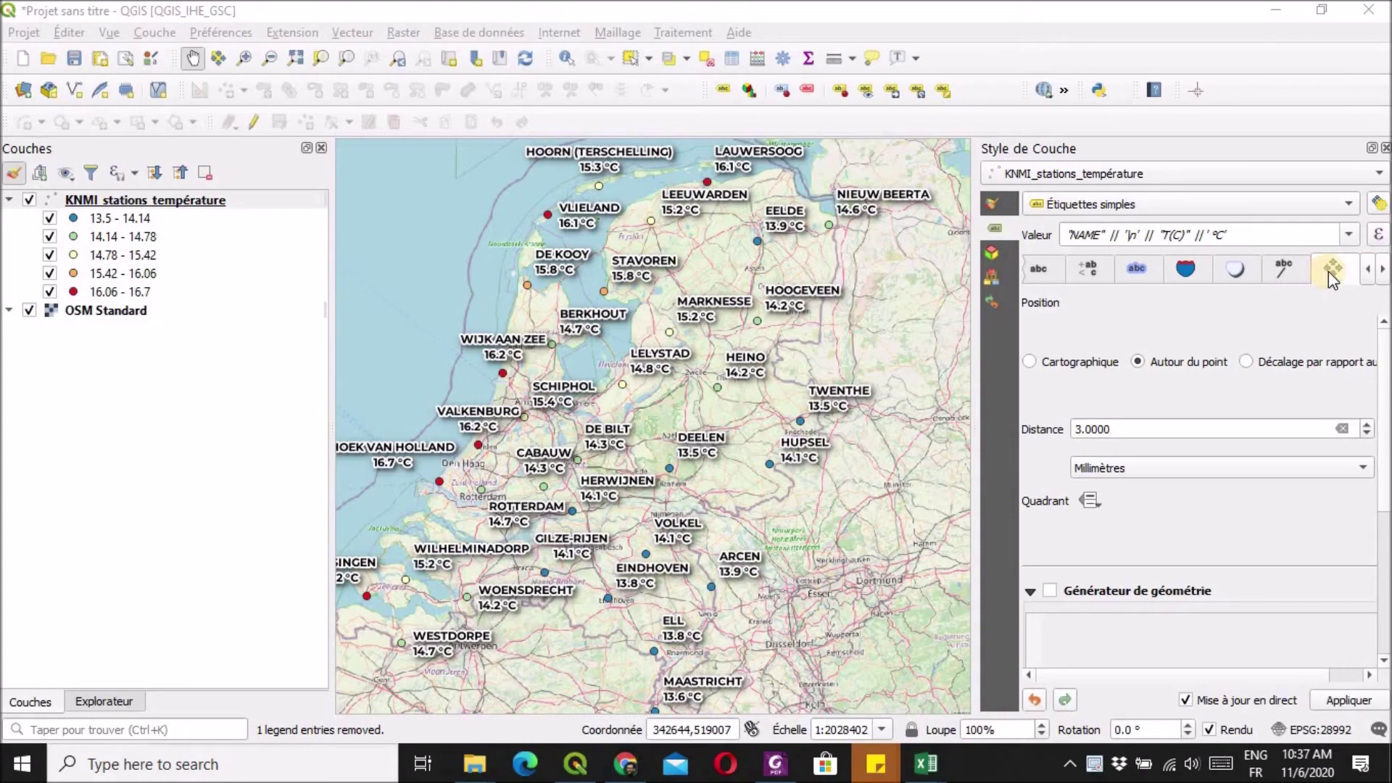
# - Set the multi-line alignment of the station labels to centred (Centré)
pyautogui.click(1037, 273)
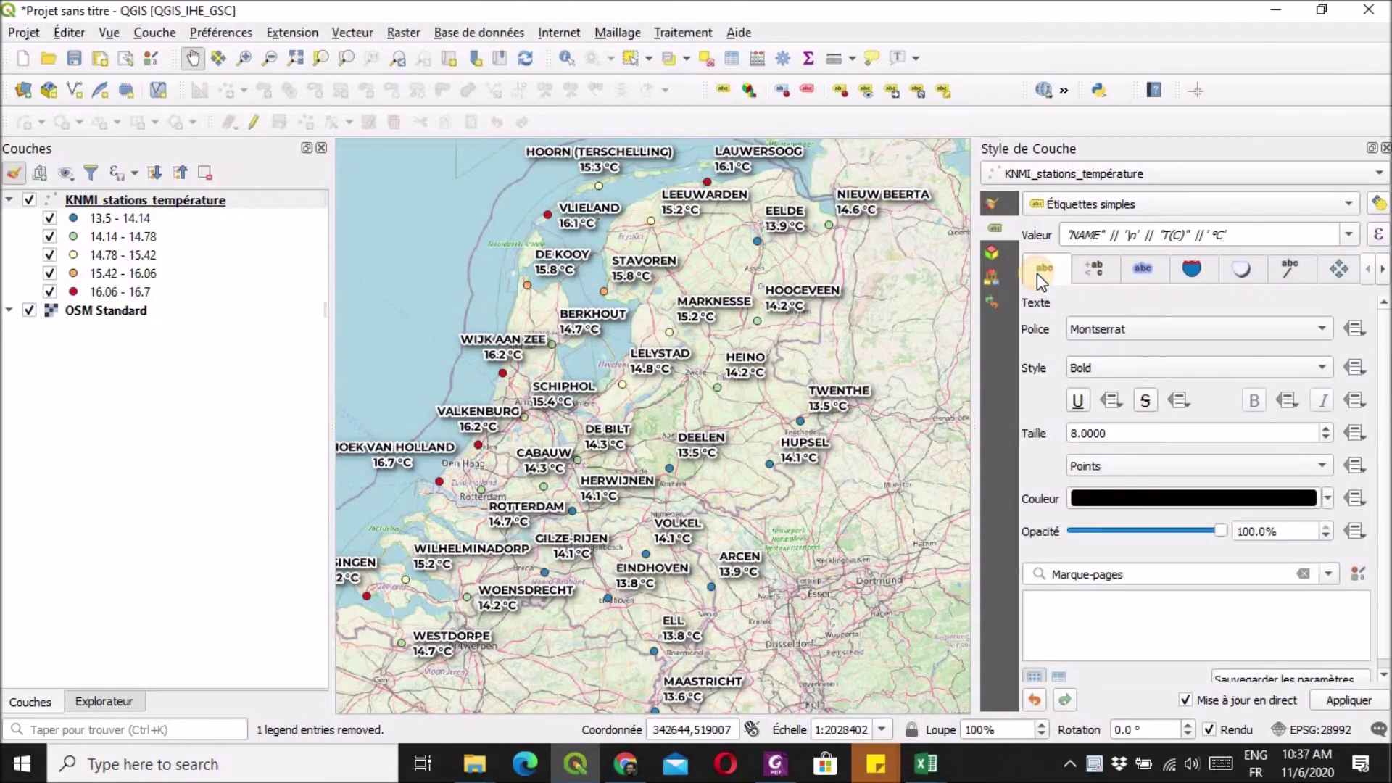
pyautogui.click(1098, 274)
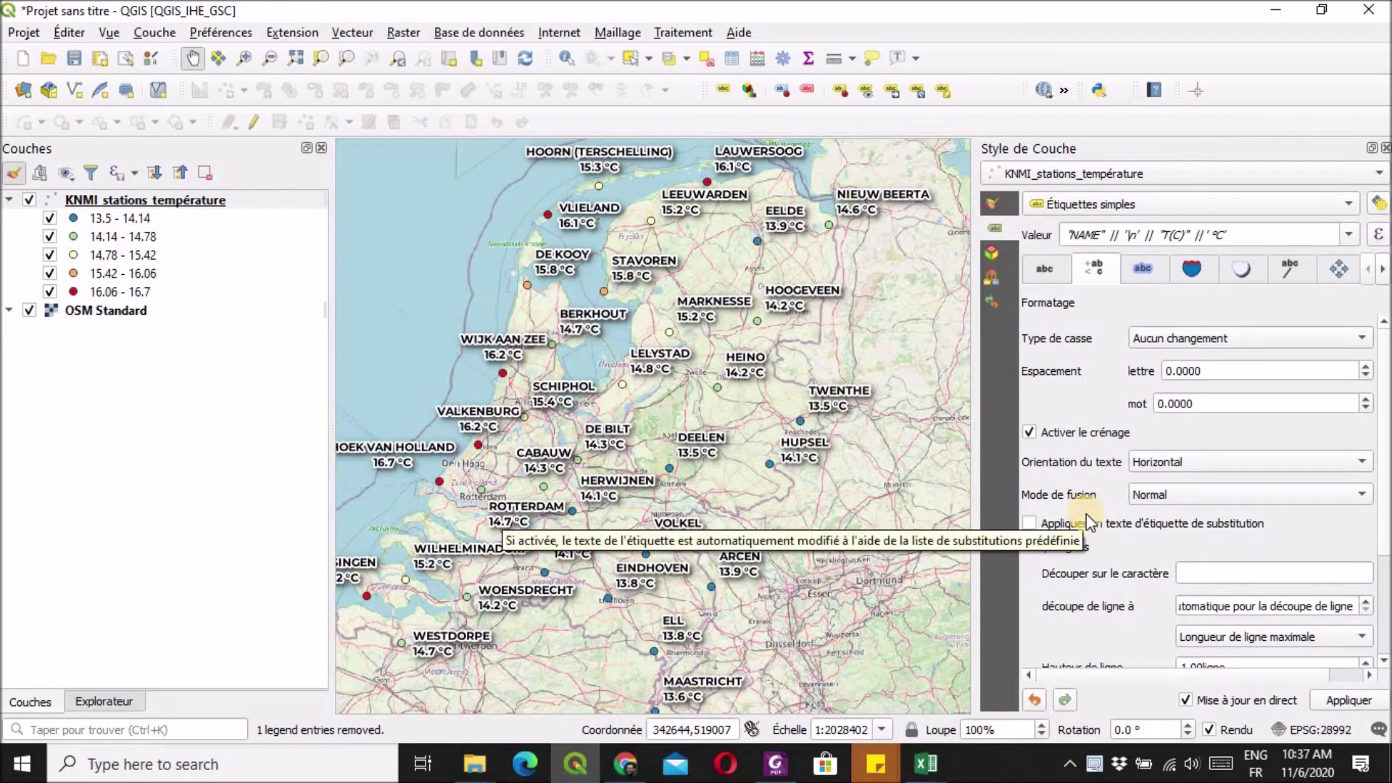
pyautogui.scroll(-1, 1086, 513)
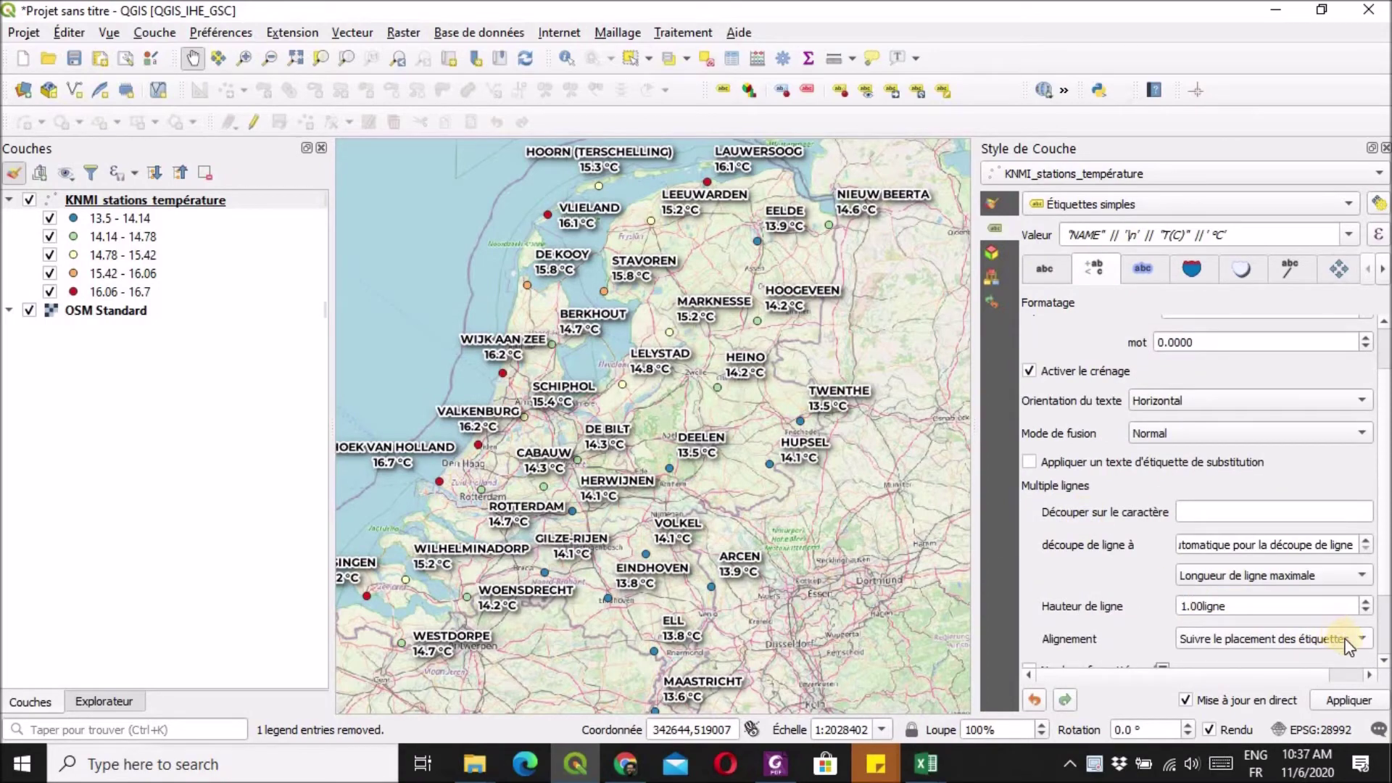
pyautogui.click(1320, 641)
pyautogui.click(1230, 600)
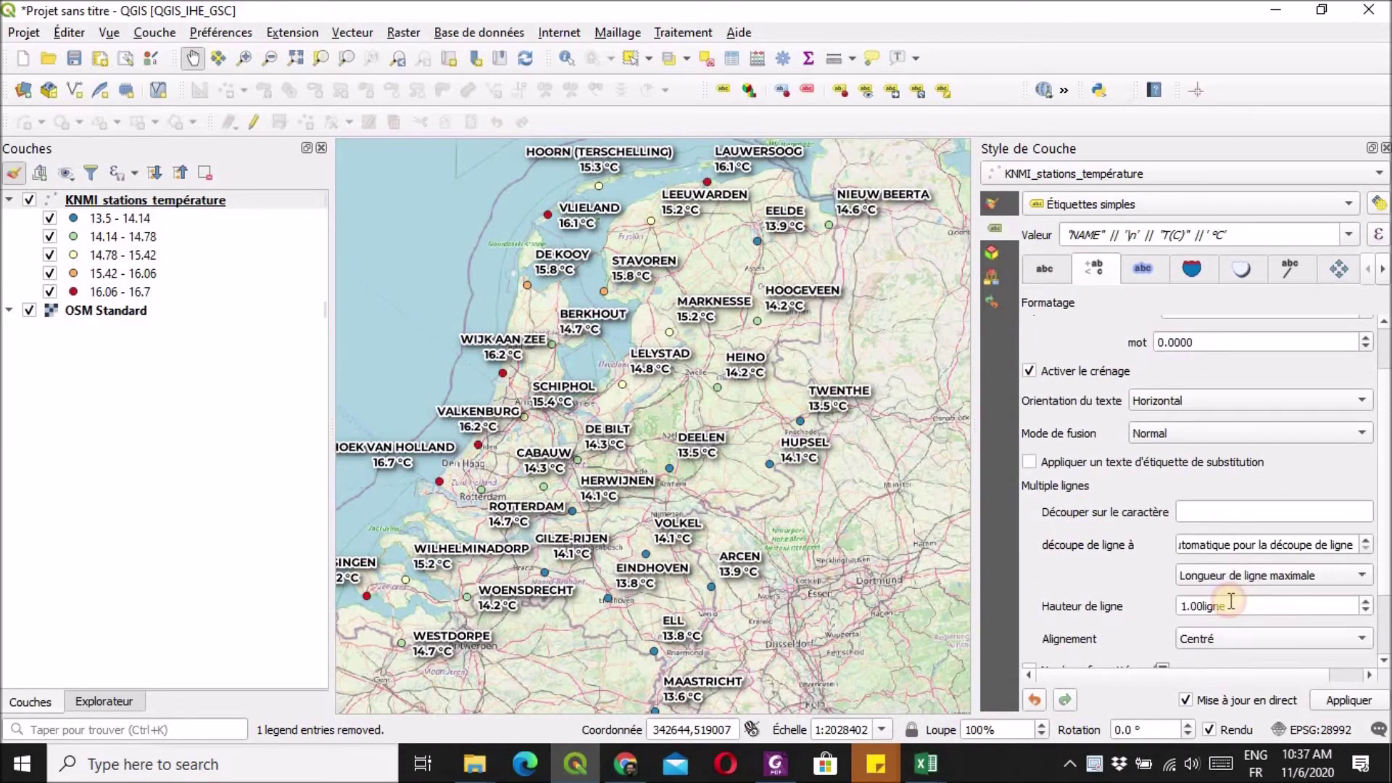
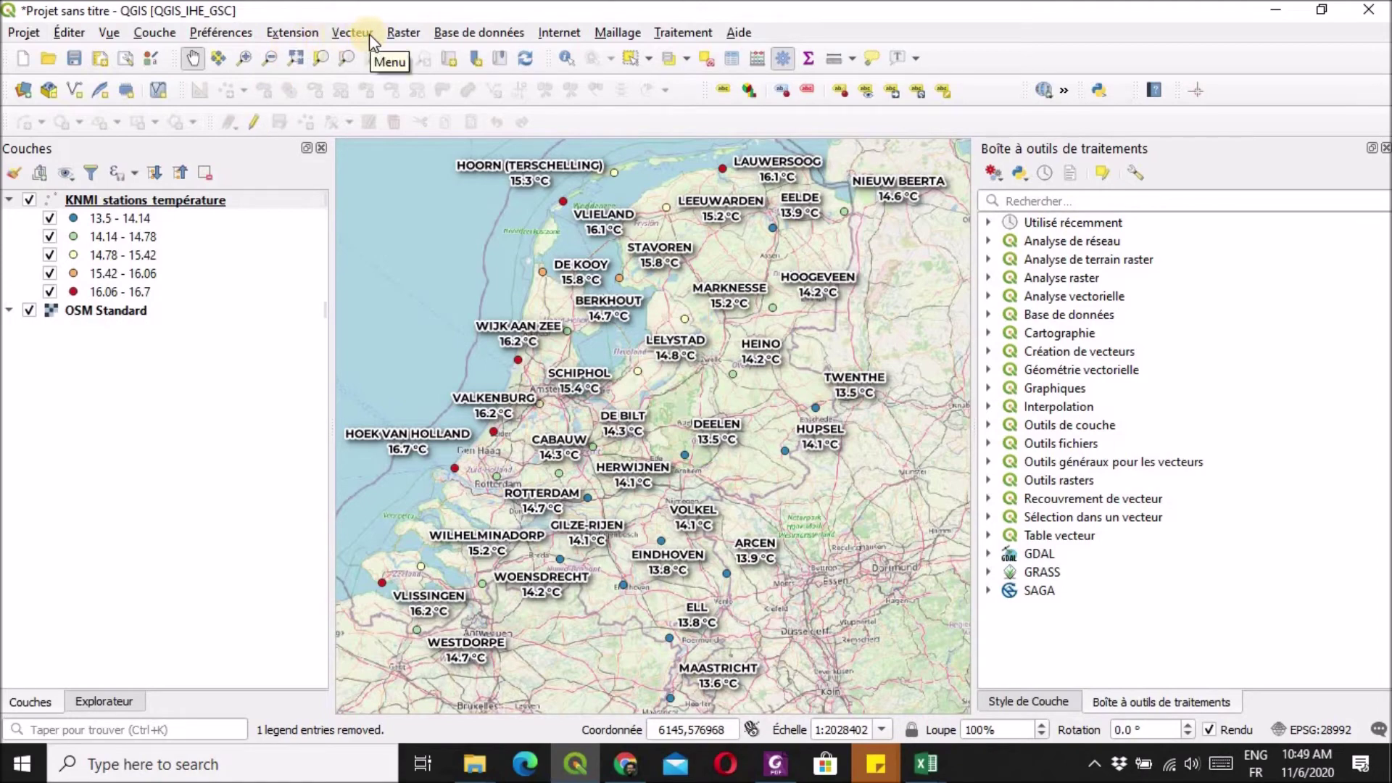
# - Close the docked layer styling and processing panels and open the raster analysis tool Grille (Plus proche voisin)
pyautogui.click(1385, 148)
pyautogui.click(1385, 149)
pyautogui.click(409, 32)
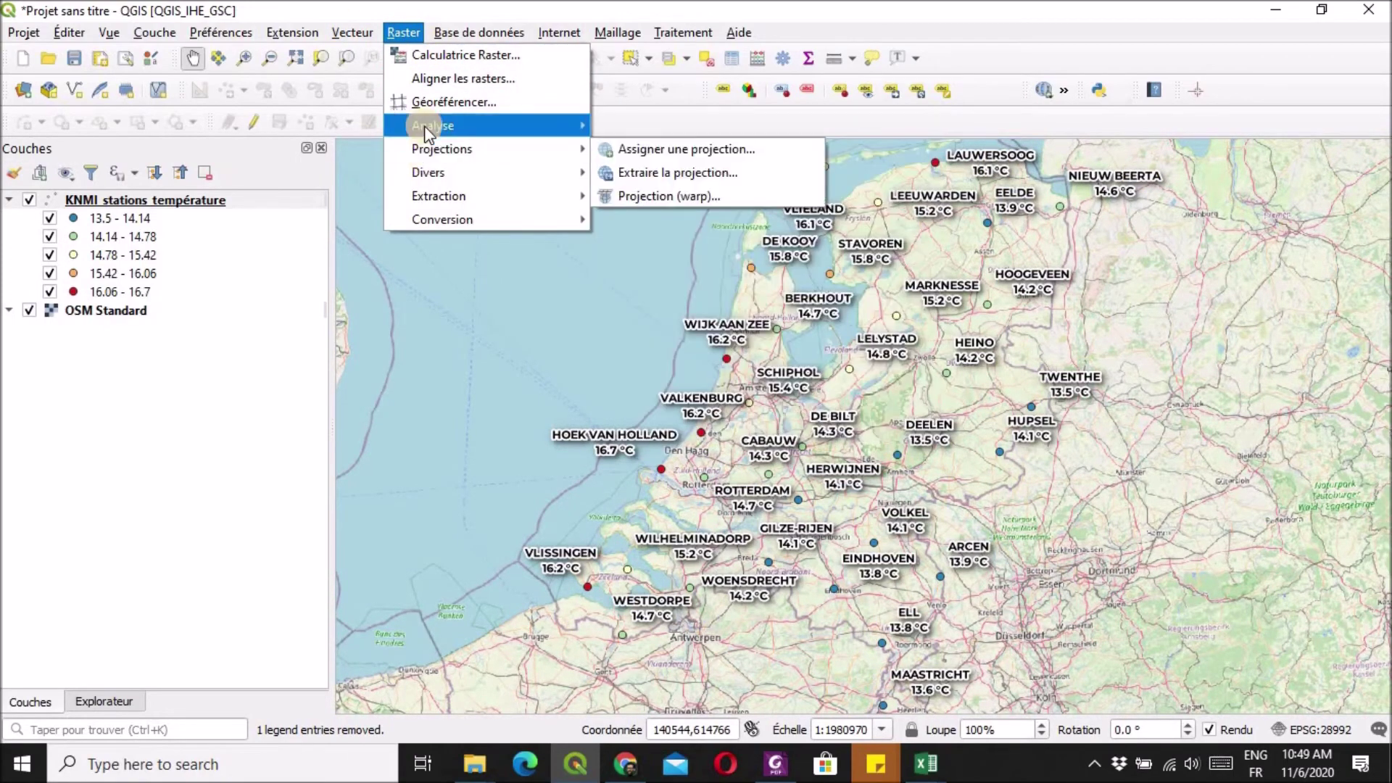
pyautogui.moveTo(482, 128)
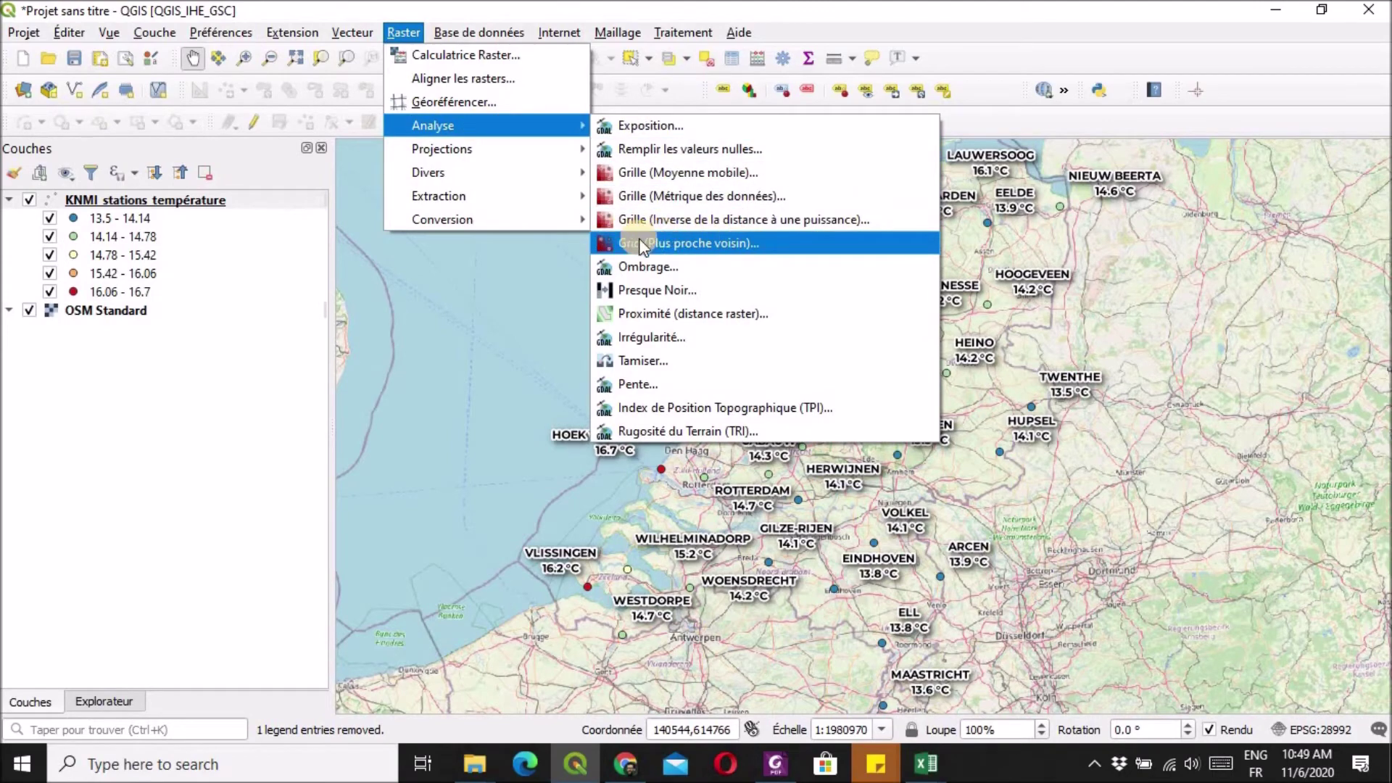
pyautogui.click(873, 248)
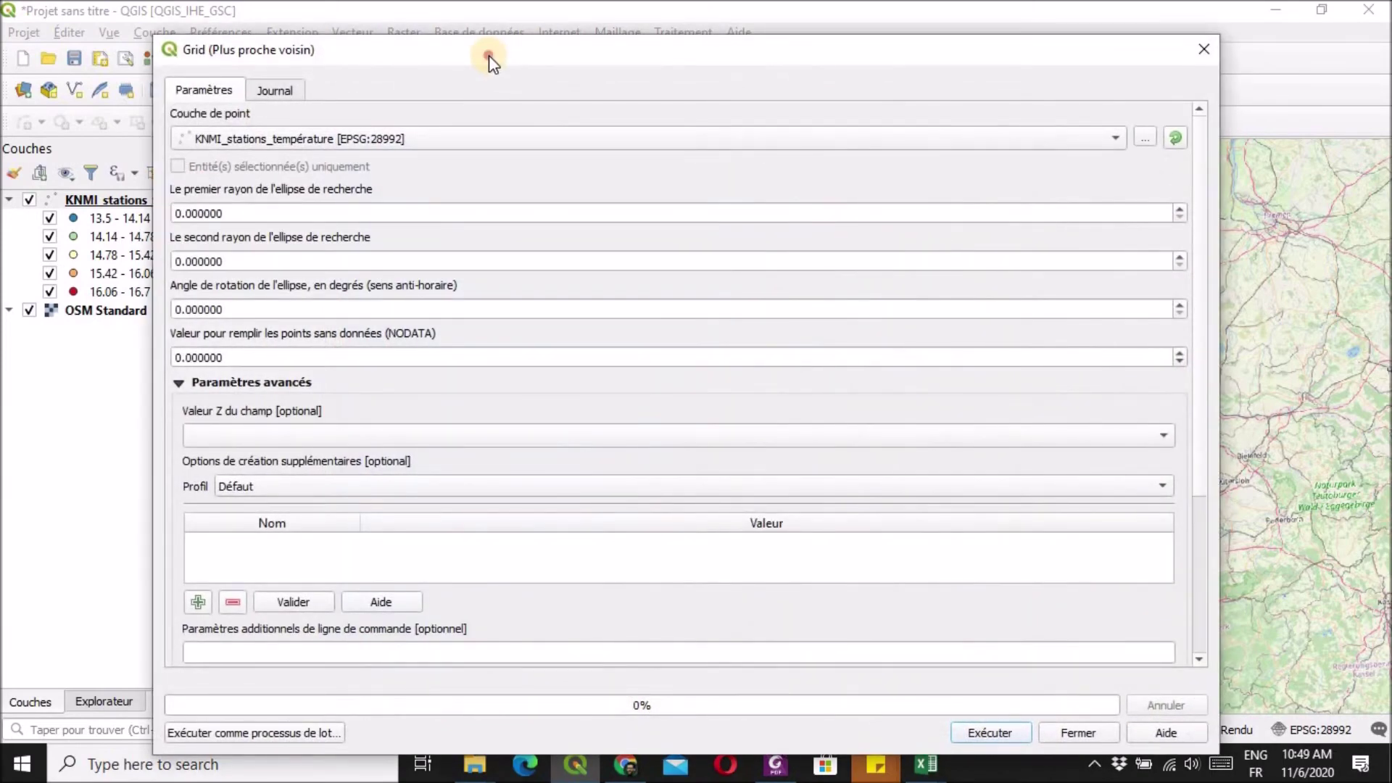
# - Choose T(C) as the Z value field for the nearest neighbour interpolation and examine the generated GDAL command
pyautogui.moveTo(489, 56); pyautogui.dragTo(492, 42)
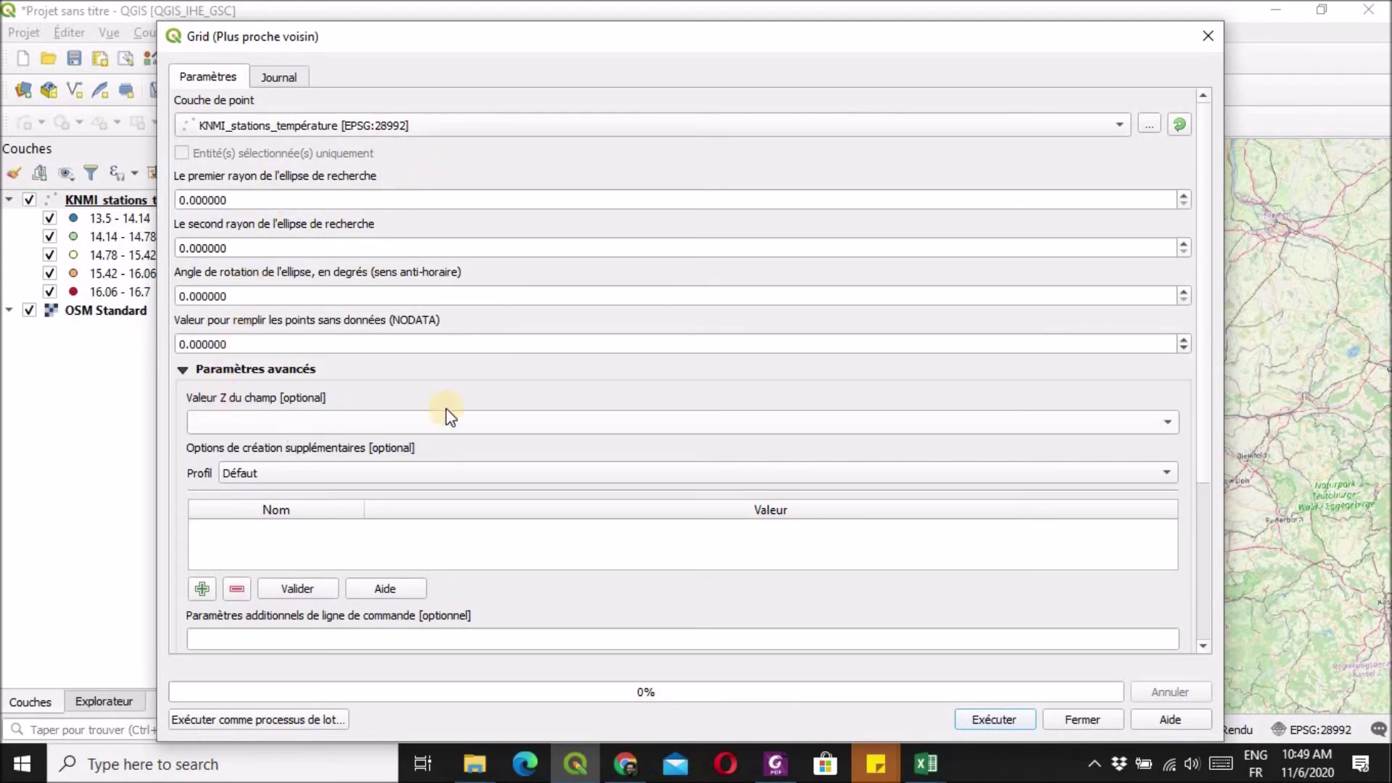
pyautogui.click(874, 428)
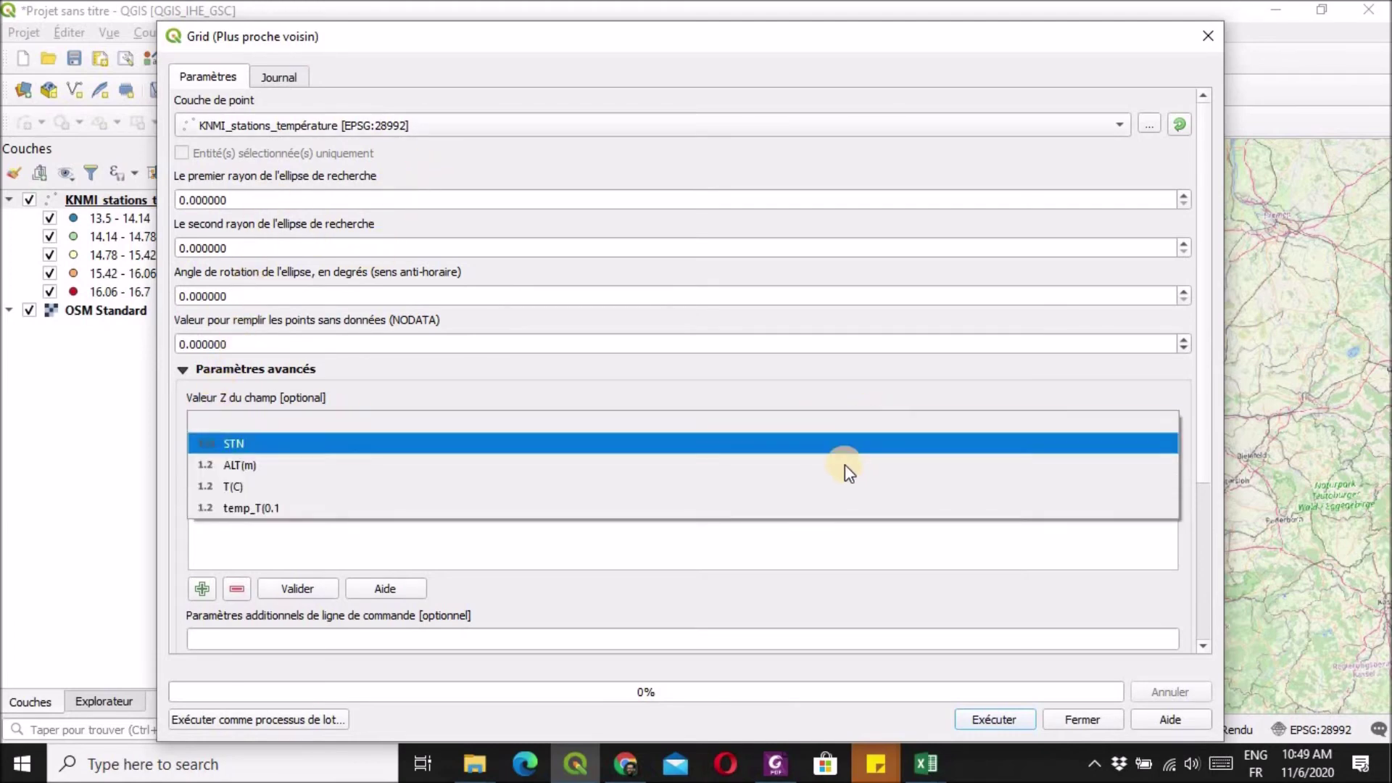
pyautogui.click(519, 490)
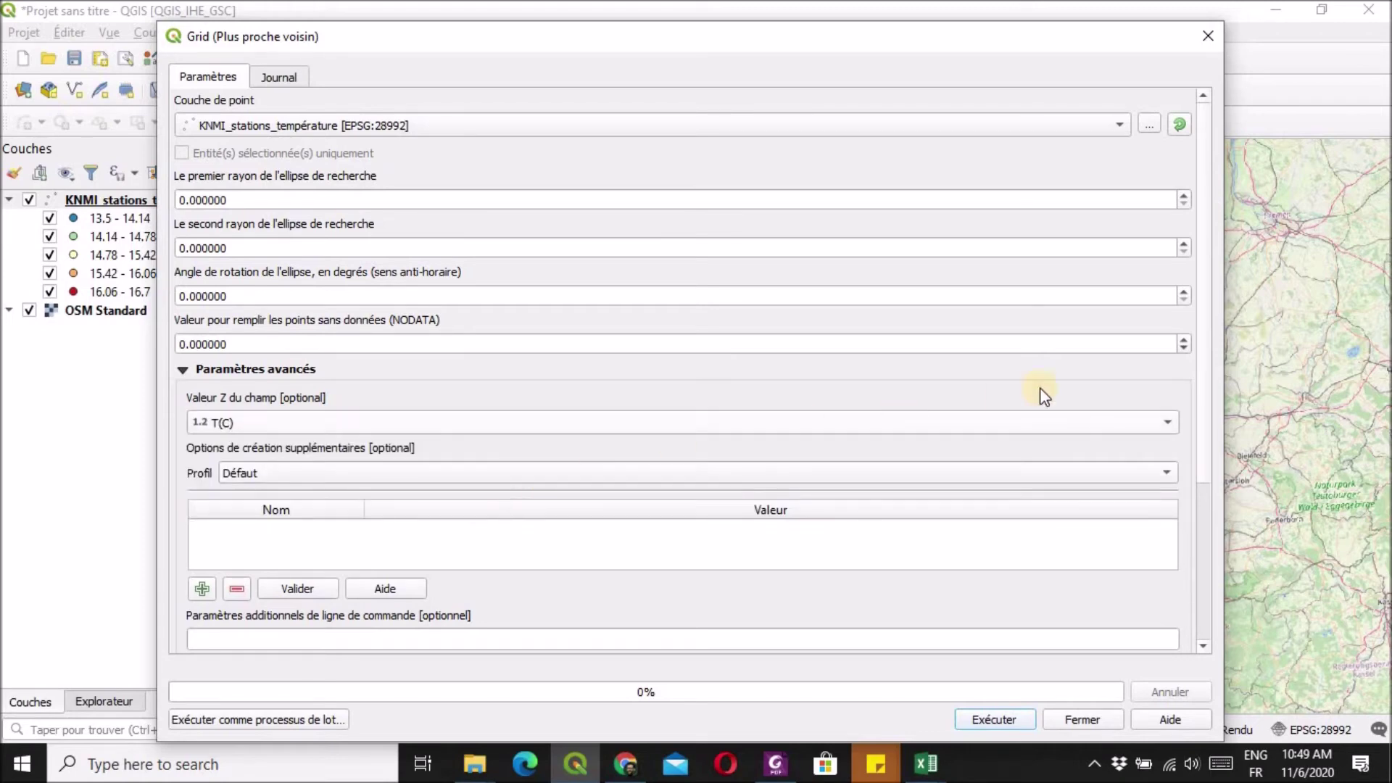
pyautogui.moveTo(1202, 299); pyautogui.dragTo(1205, 493)
pyautogui.moveTo(869, 606); pyautogui.dragTo(174, 593)
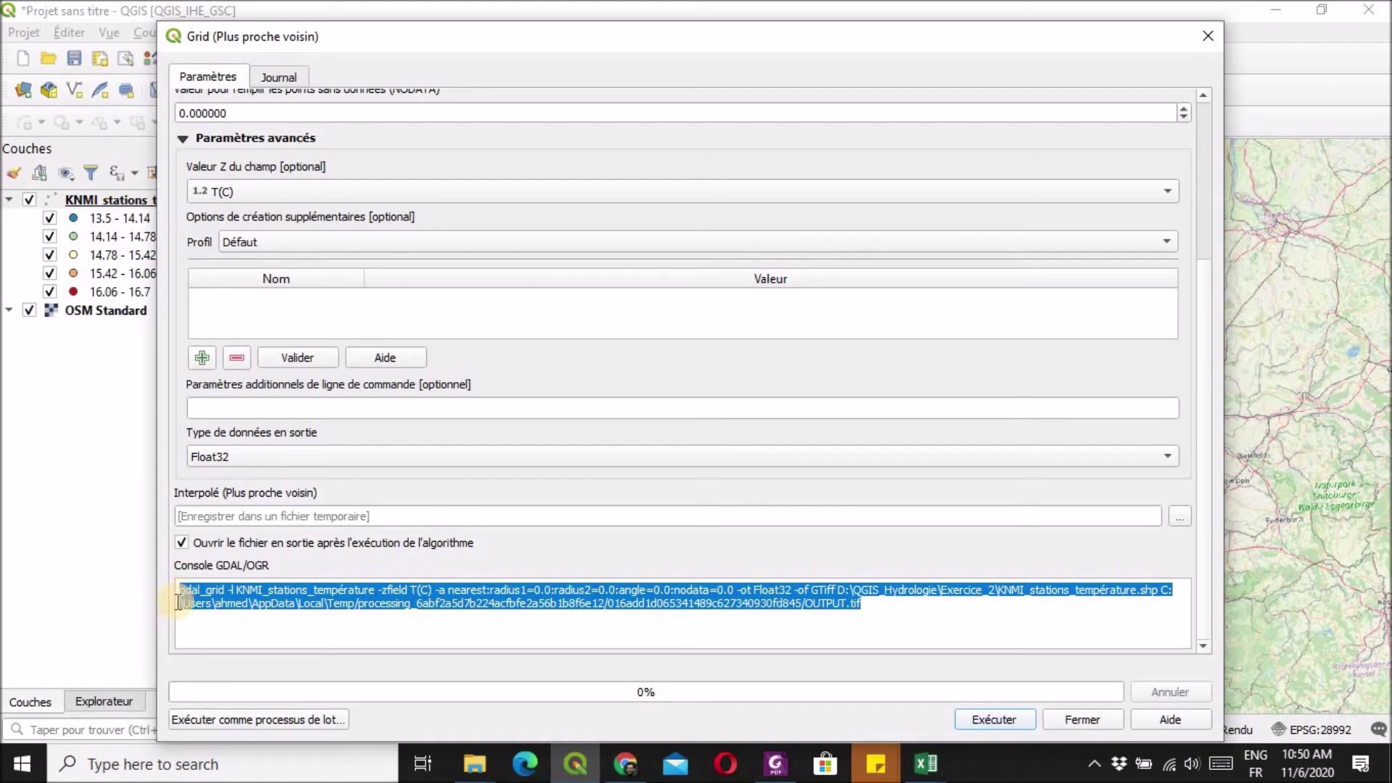
pyautogui.click(185, 598)
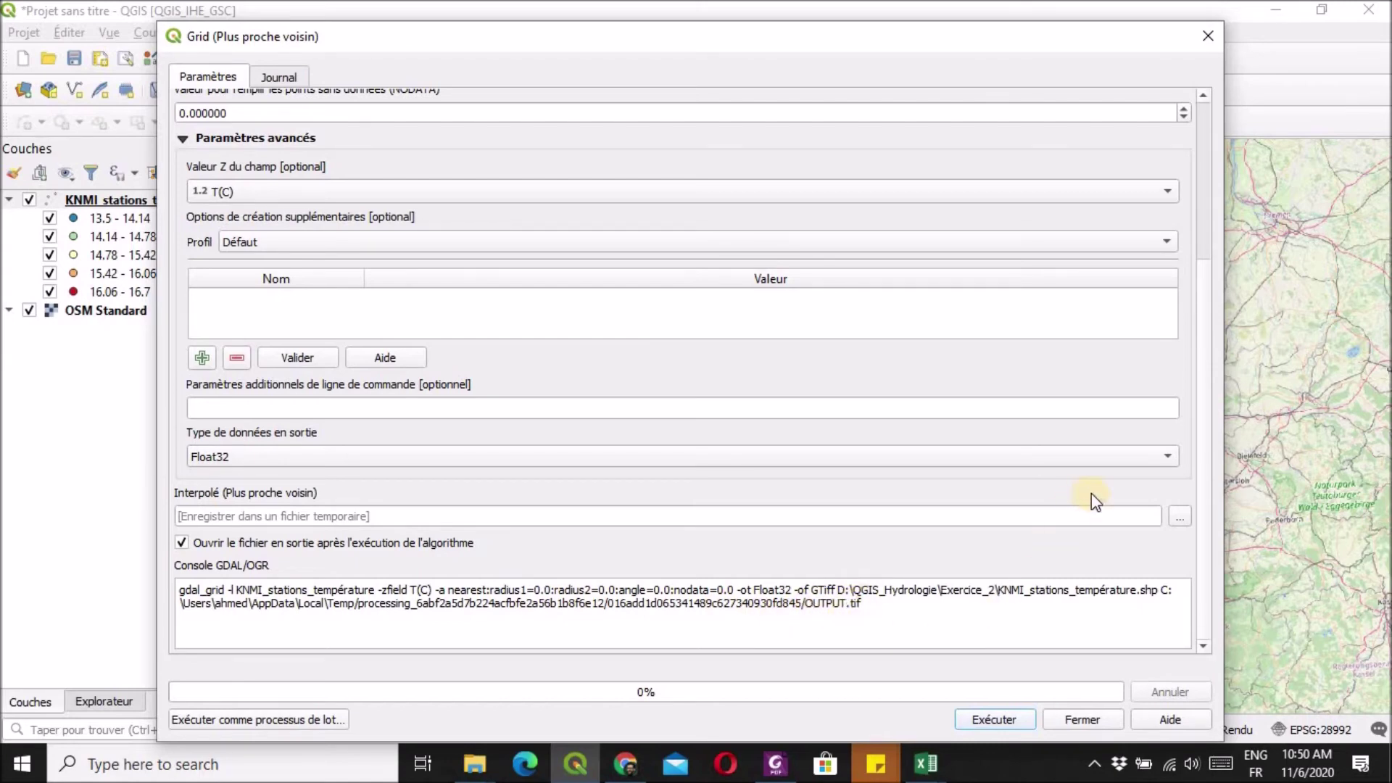
# - Set the output file to T_NN.tif in D:/QGIS_Hydrologie/Exercice_2 and run the nearest neighbour interpolation
pyautogui.click(1178, 517)
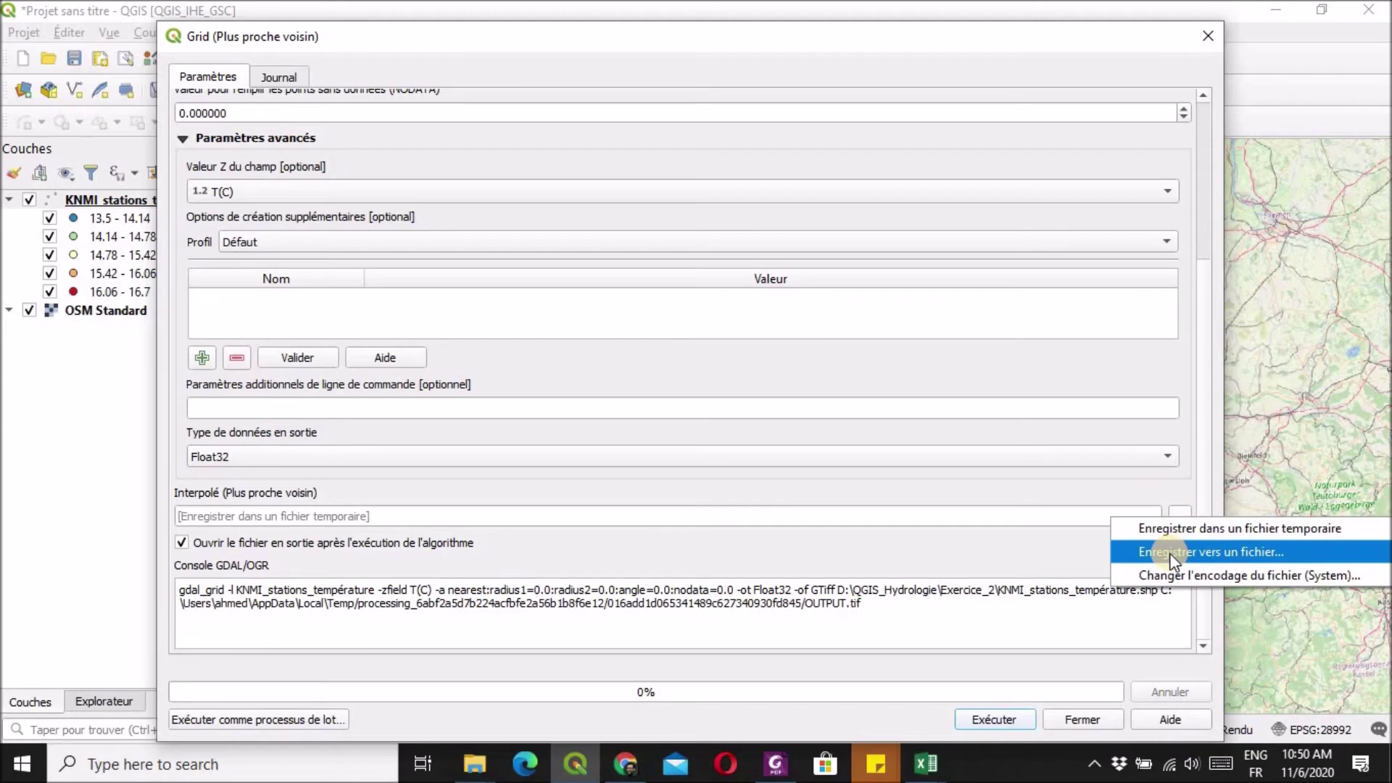
pyautogui.click(1307, 556)
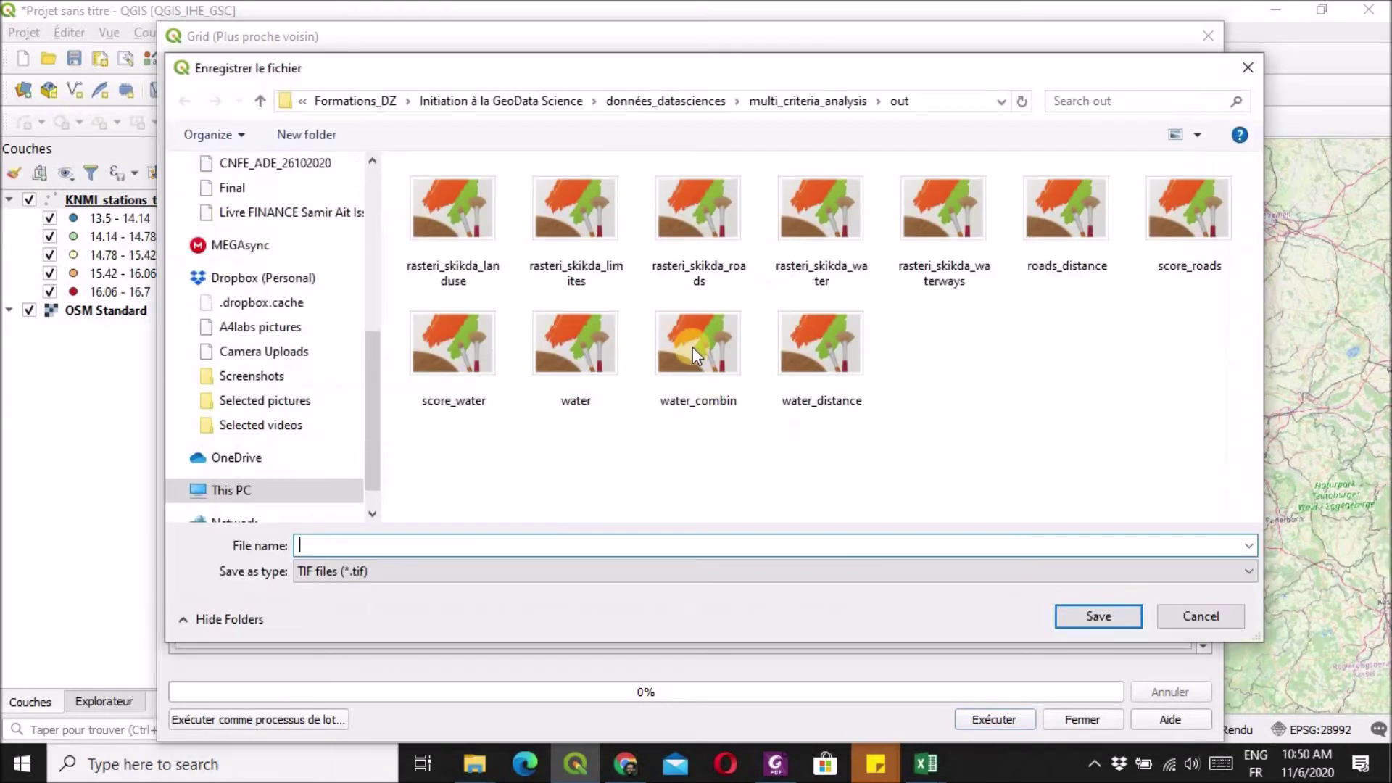
pyautogui.scroll(-1, 367, 416)
pyautogui.click(280, 450)
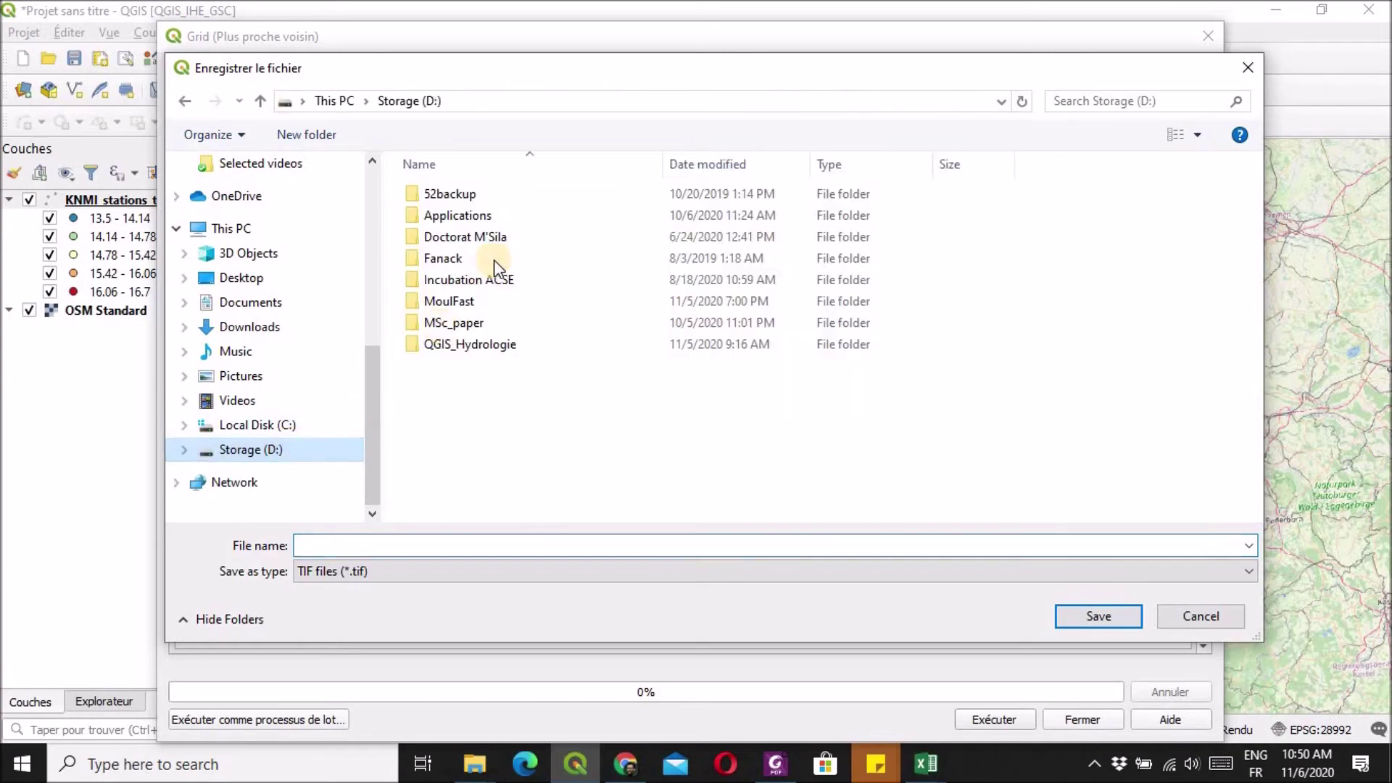
pyautogui.doubleClick(471, 352)
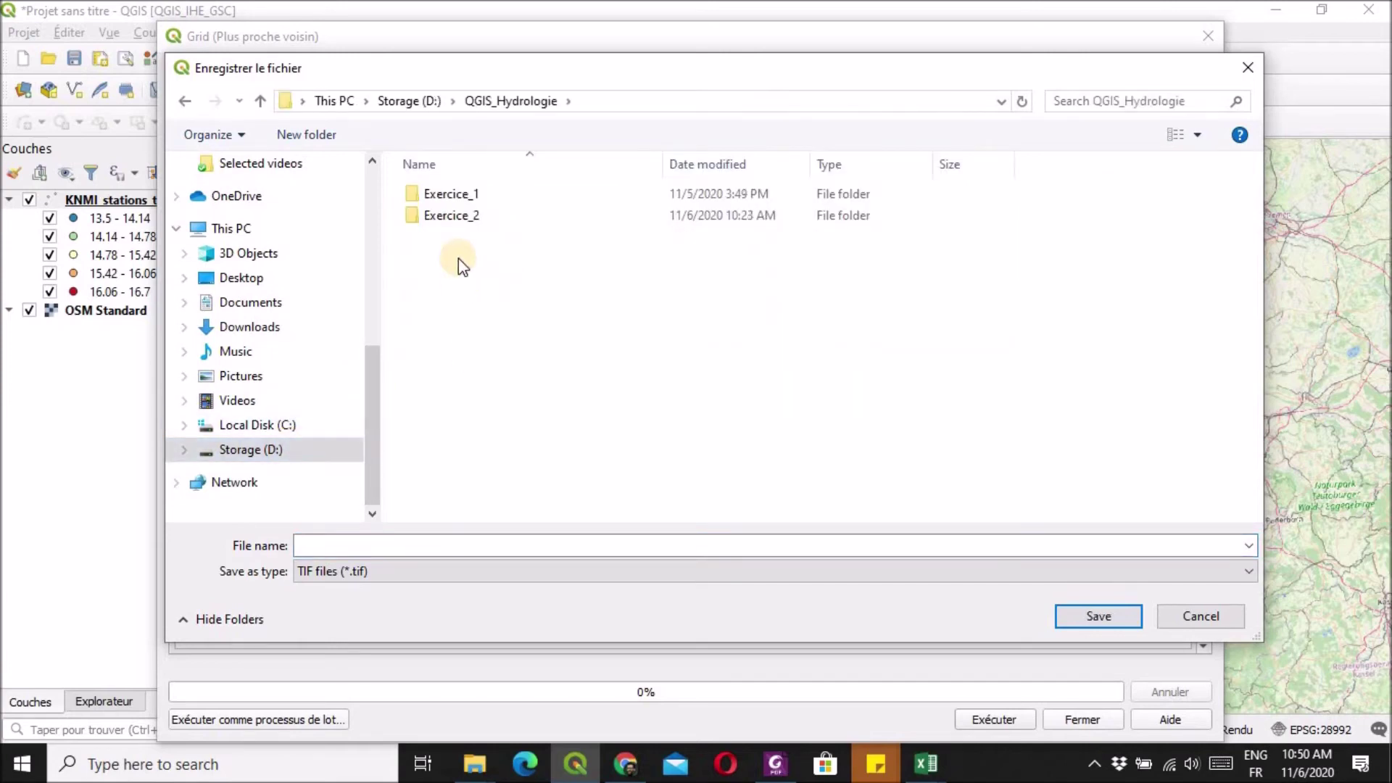
pyautogui.doubleClick(468, 214)
pyautogui.click(487, 540)
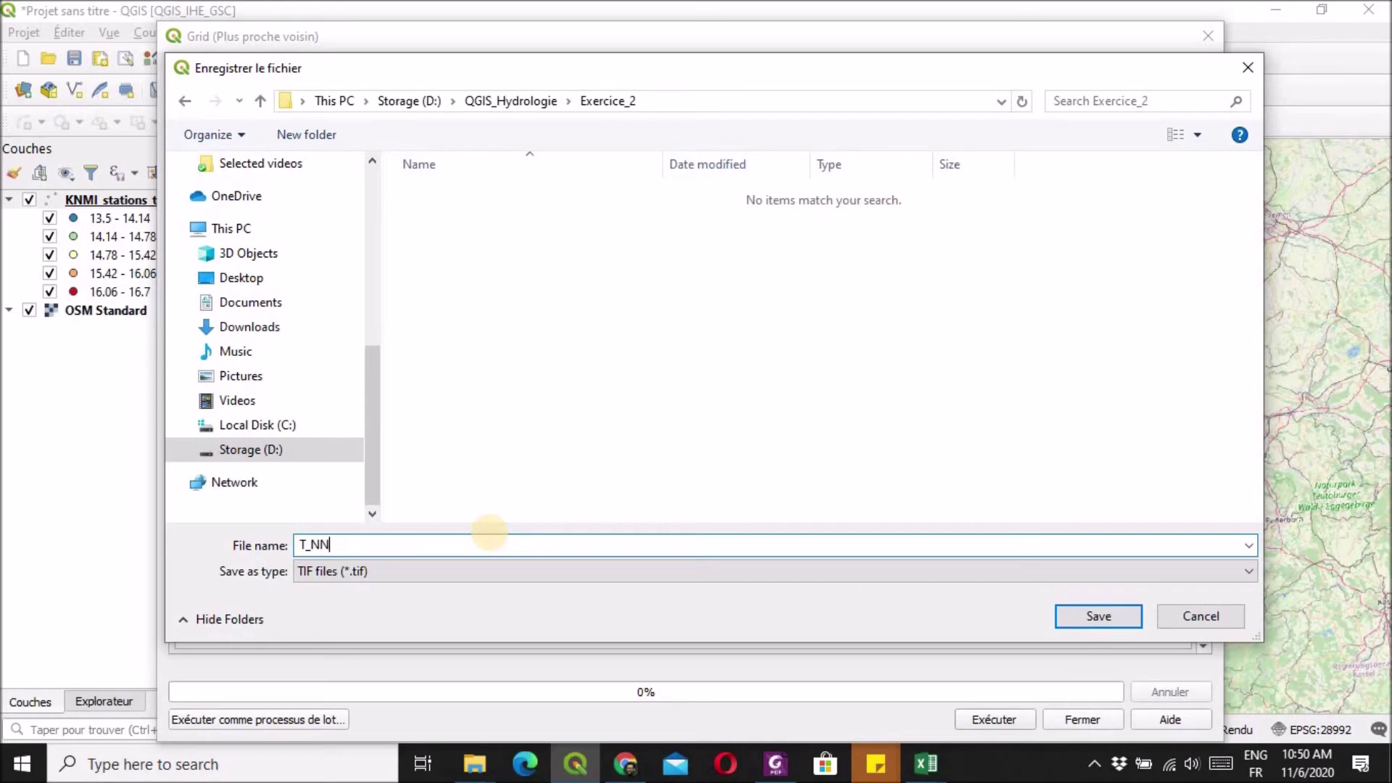
pyautogui.click(1116, 619)
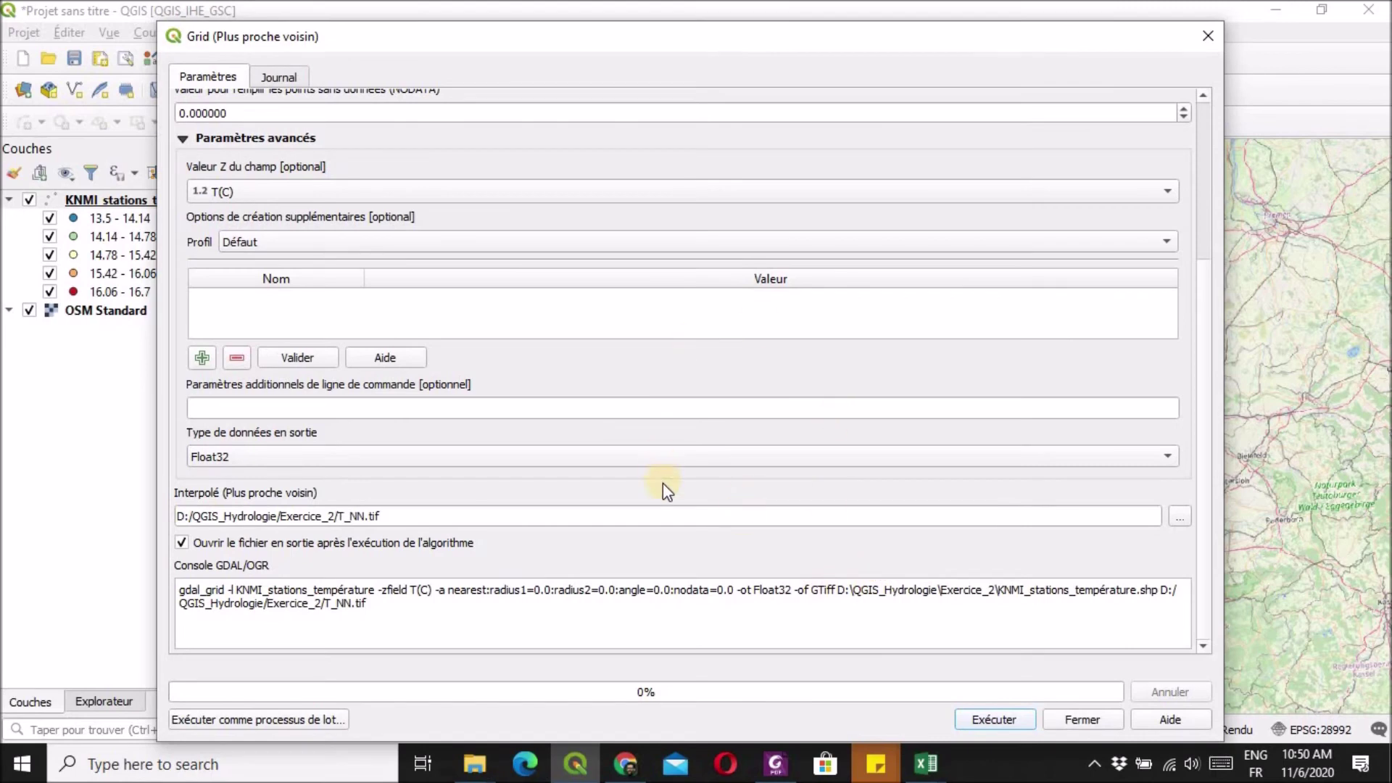
pyautogui.click(1017, 721)
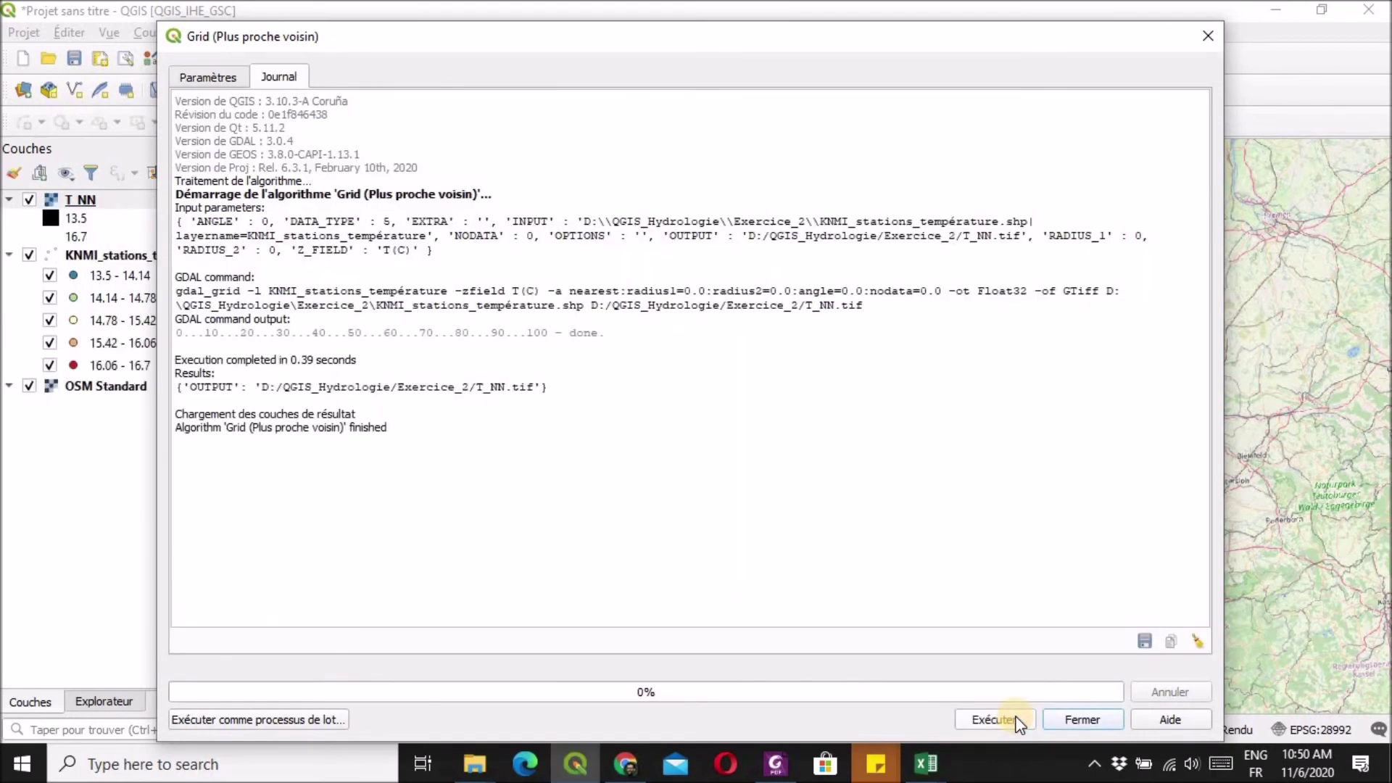
pyautogui.click(1205, 40)
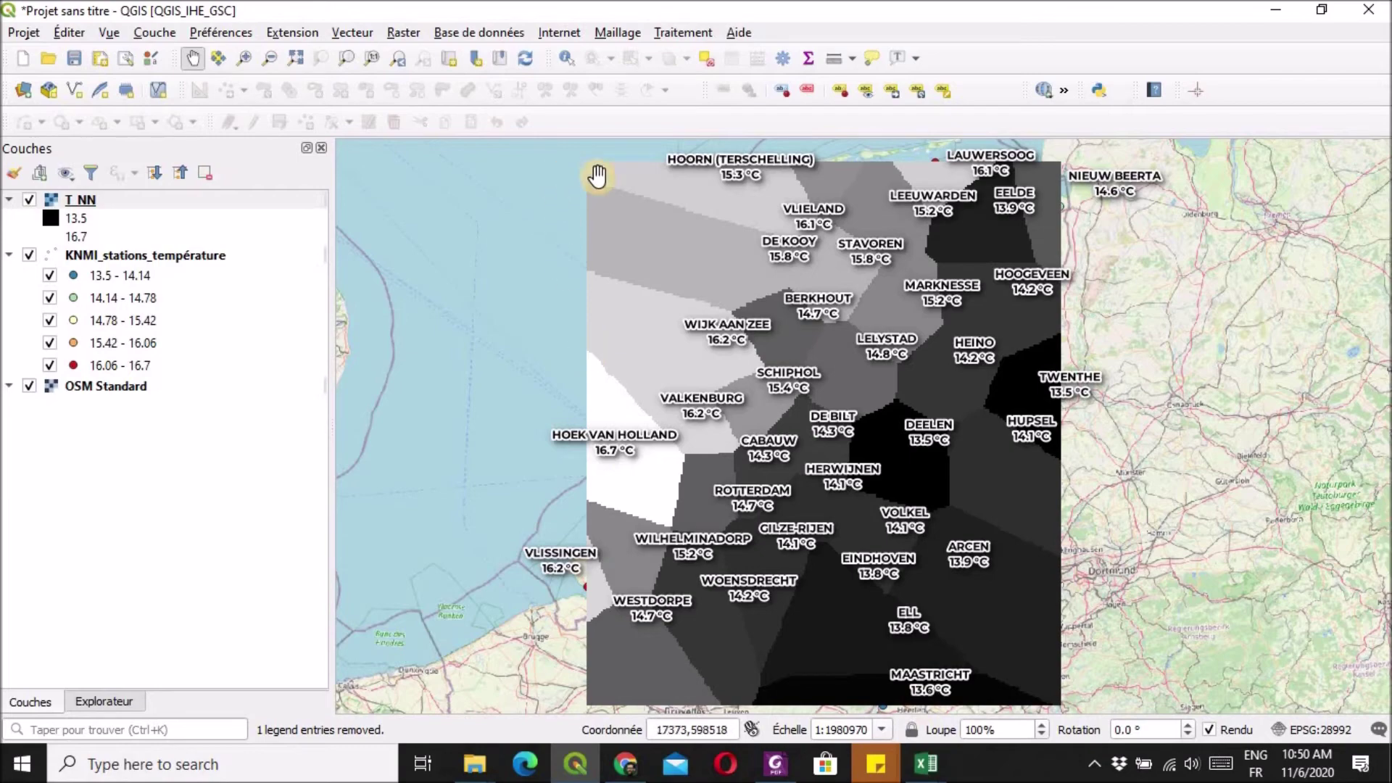
# - Search the processing toolbox for "interpo" and review the available interpolation tools from GRASS, SAGA and QGIS
pyautogui.click(781, 58)
pyautogui.click(1035, 194)
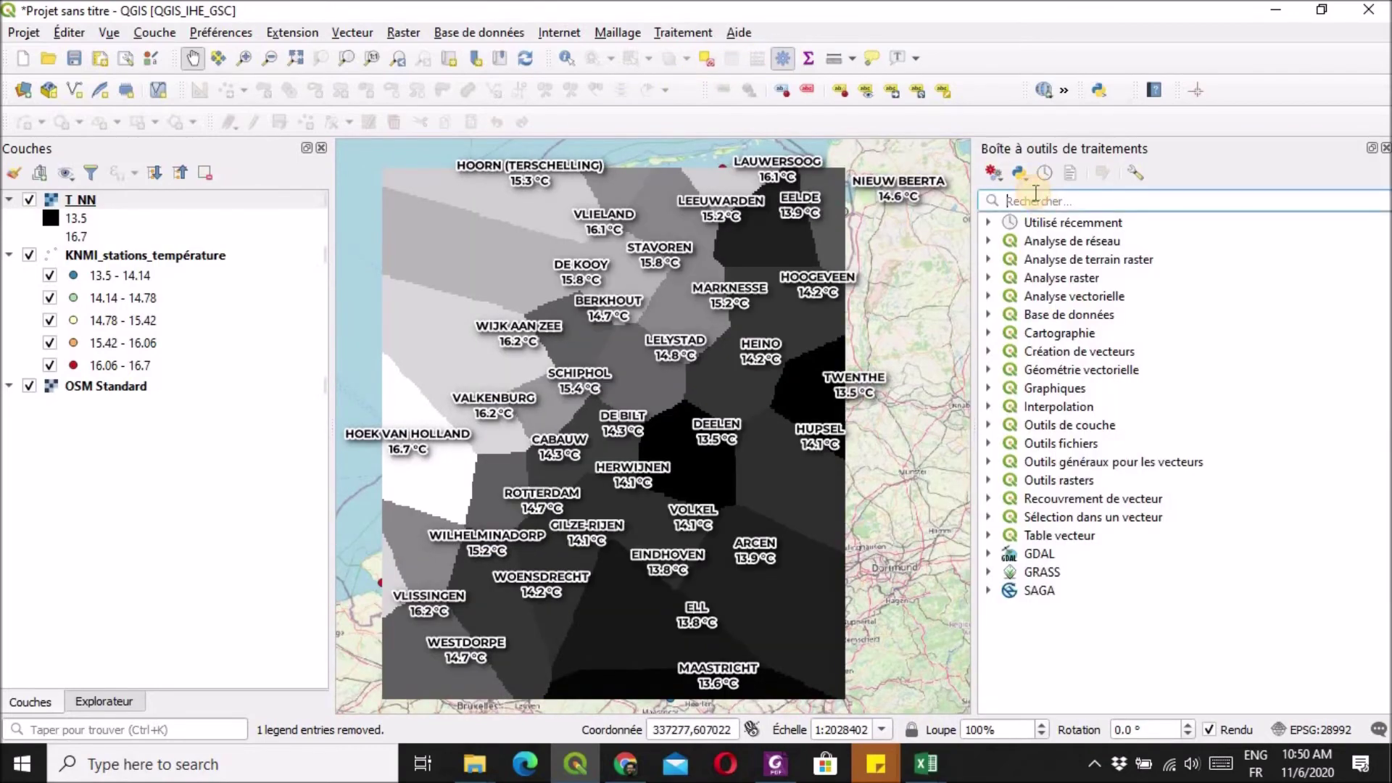
pyautogui.write('inter')
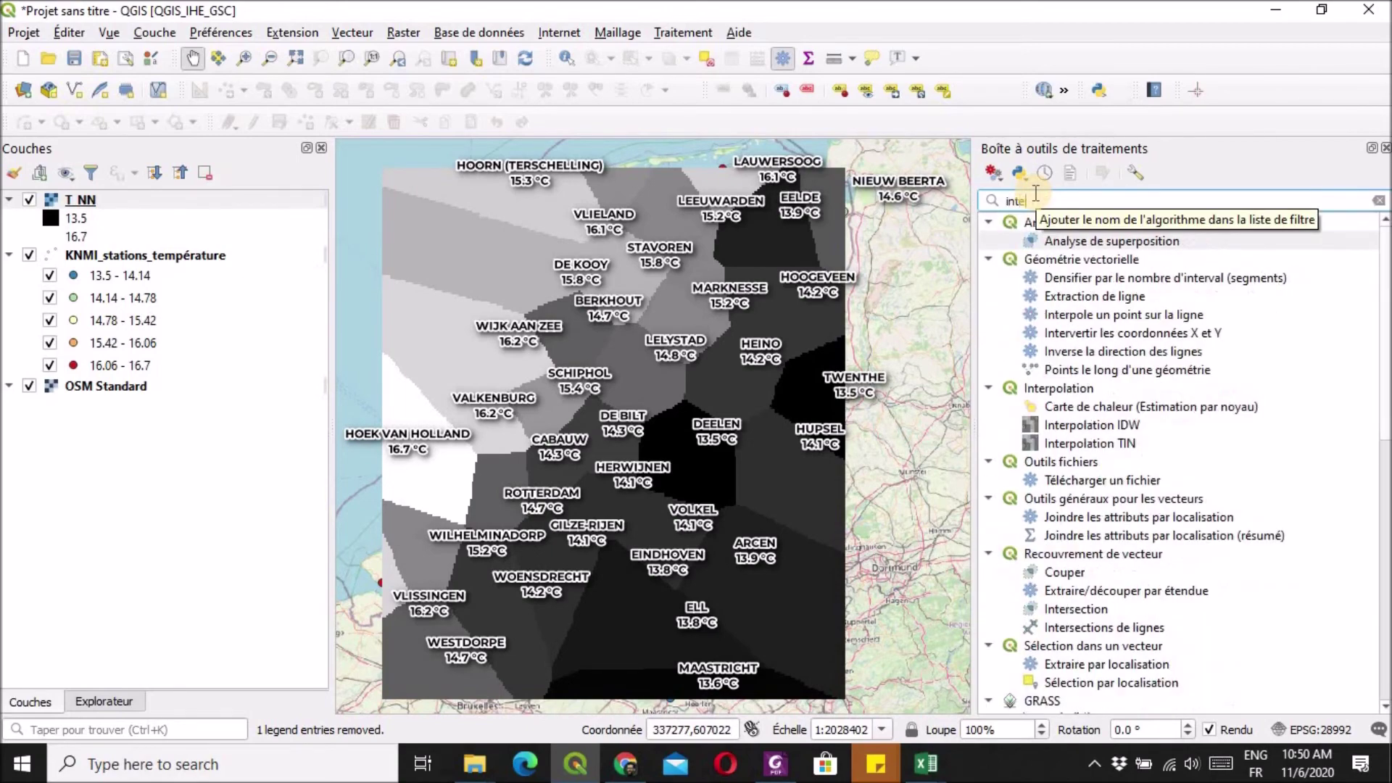
pyautogui.write('po')
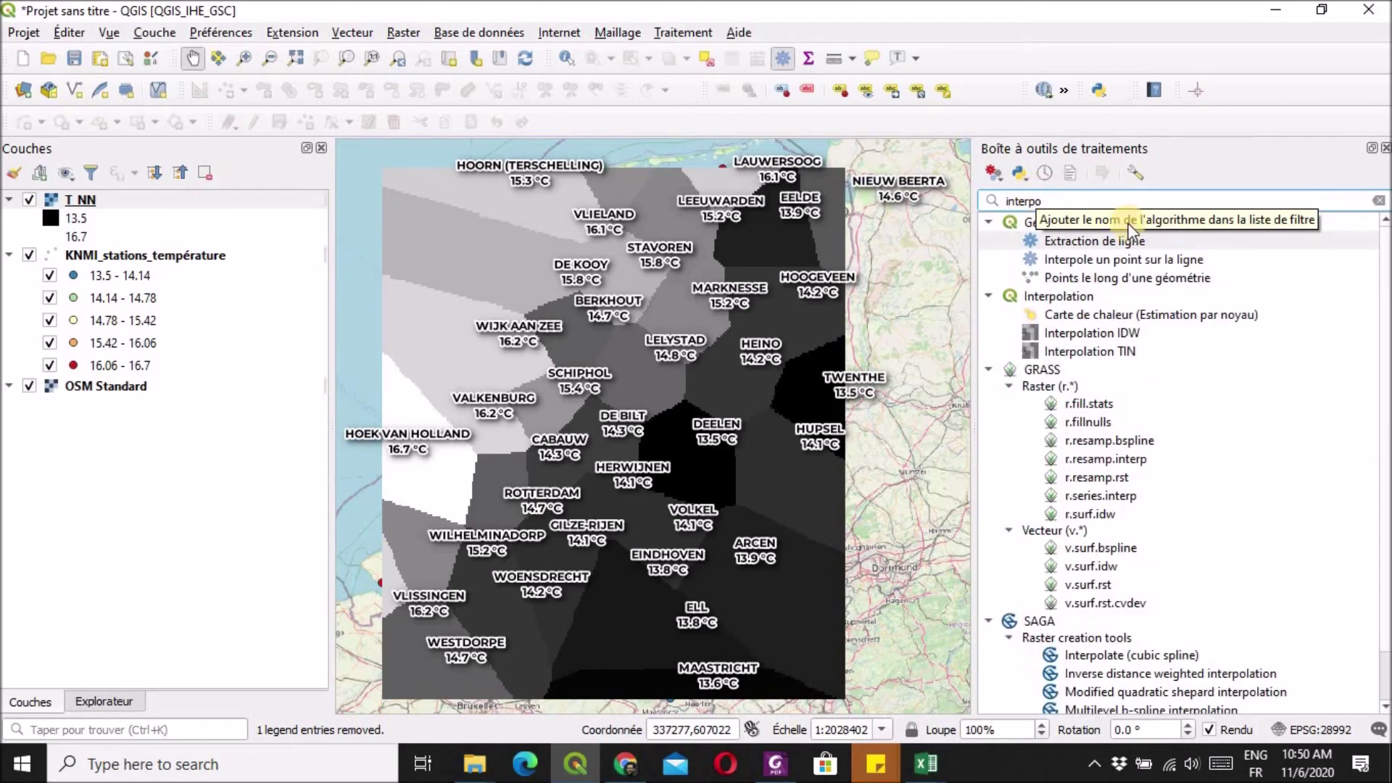
pyautogui.scroll(-1, 1251, 467)
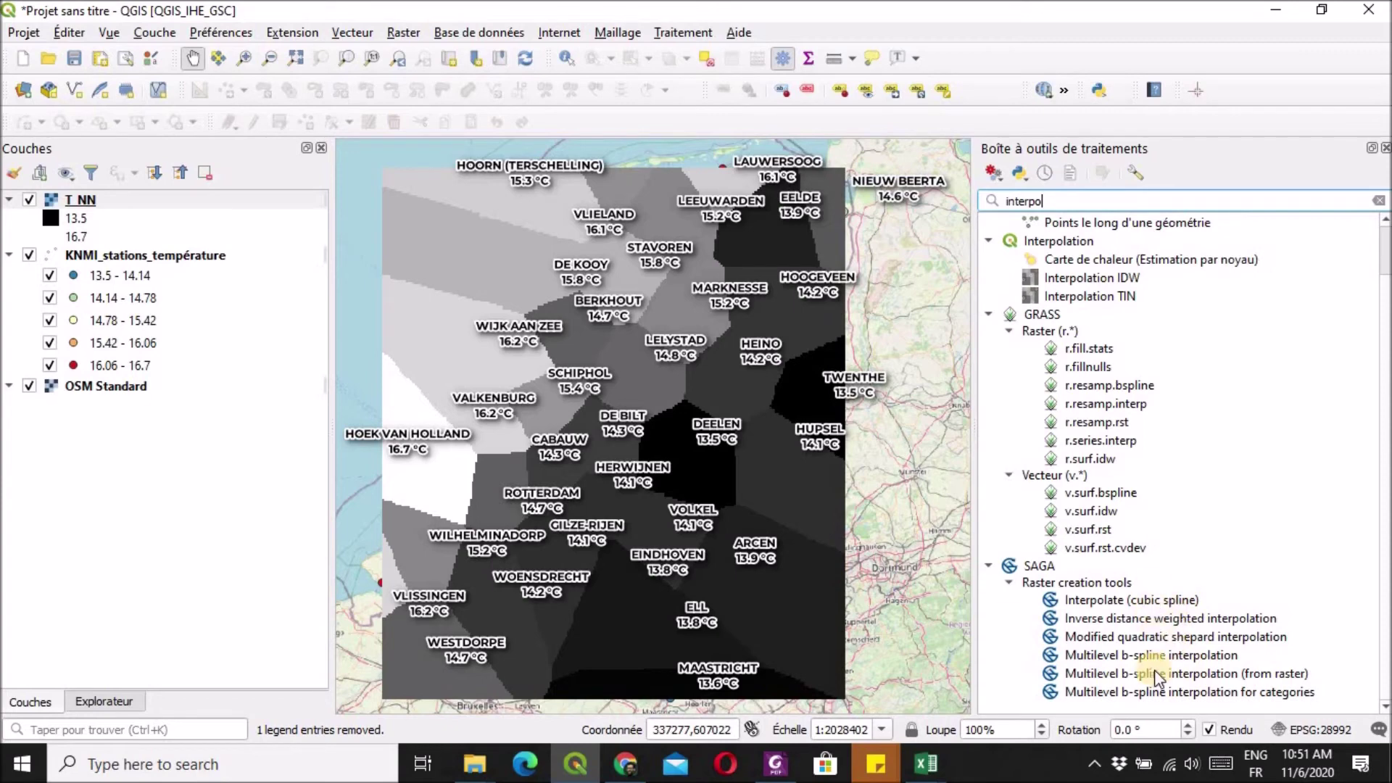
pyautogui.doubleClick(991, 201)
pyautogui.press('BackSpace')
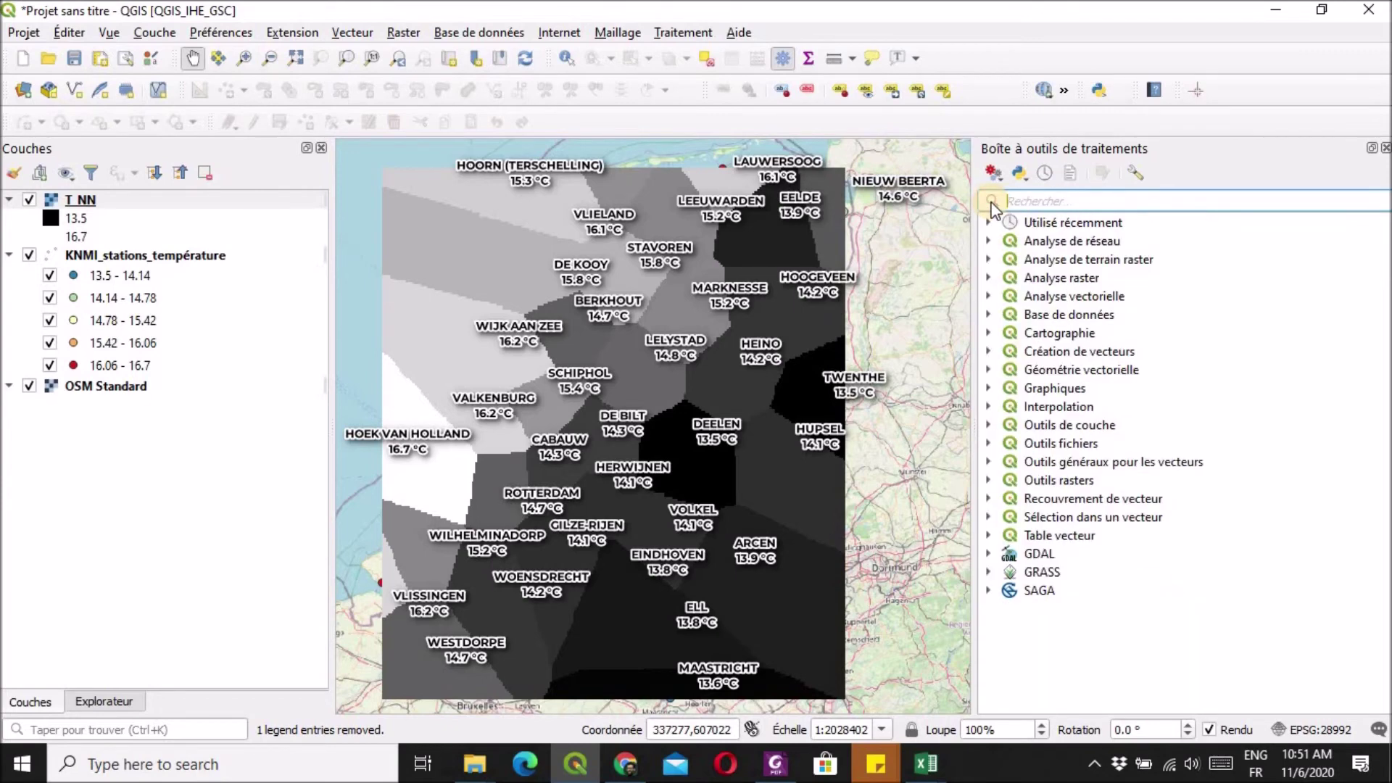
pyautogui.click(1385, 149)
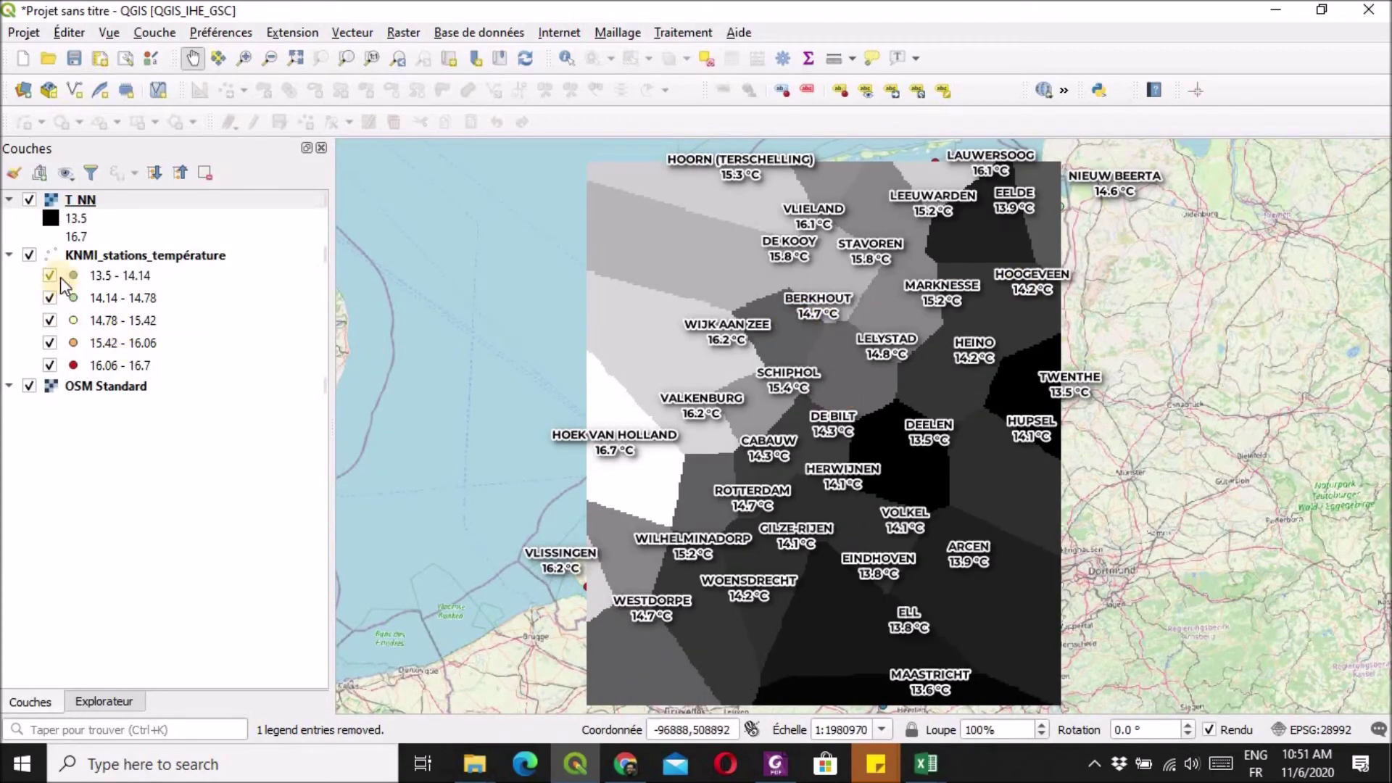
# - Reorder the layers so that the T_NN raster lies between KNMI_stations_température and OSM Standard
pyautogui.click(123, 254)
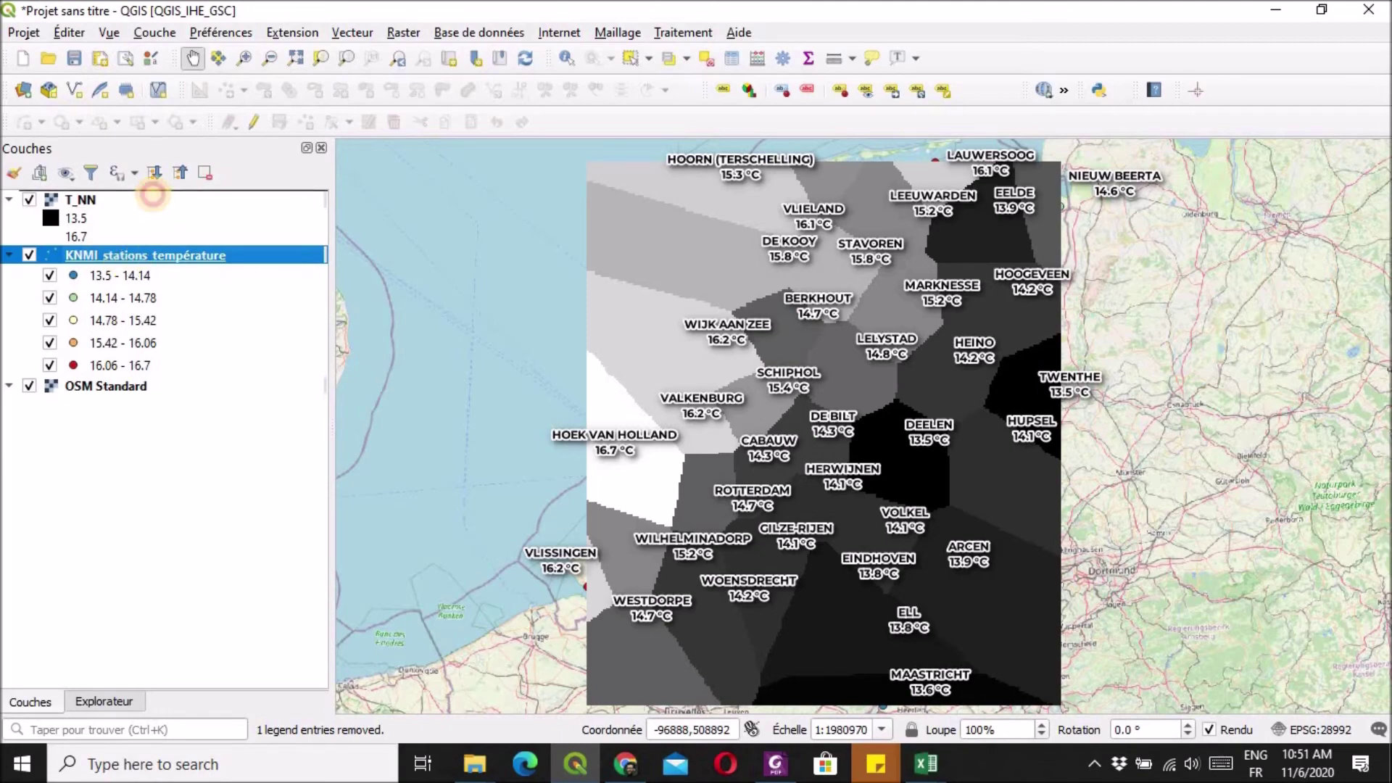
pyautogui.moveTo(153, 194); pyautogui.dragTo(153, 376)
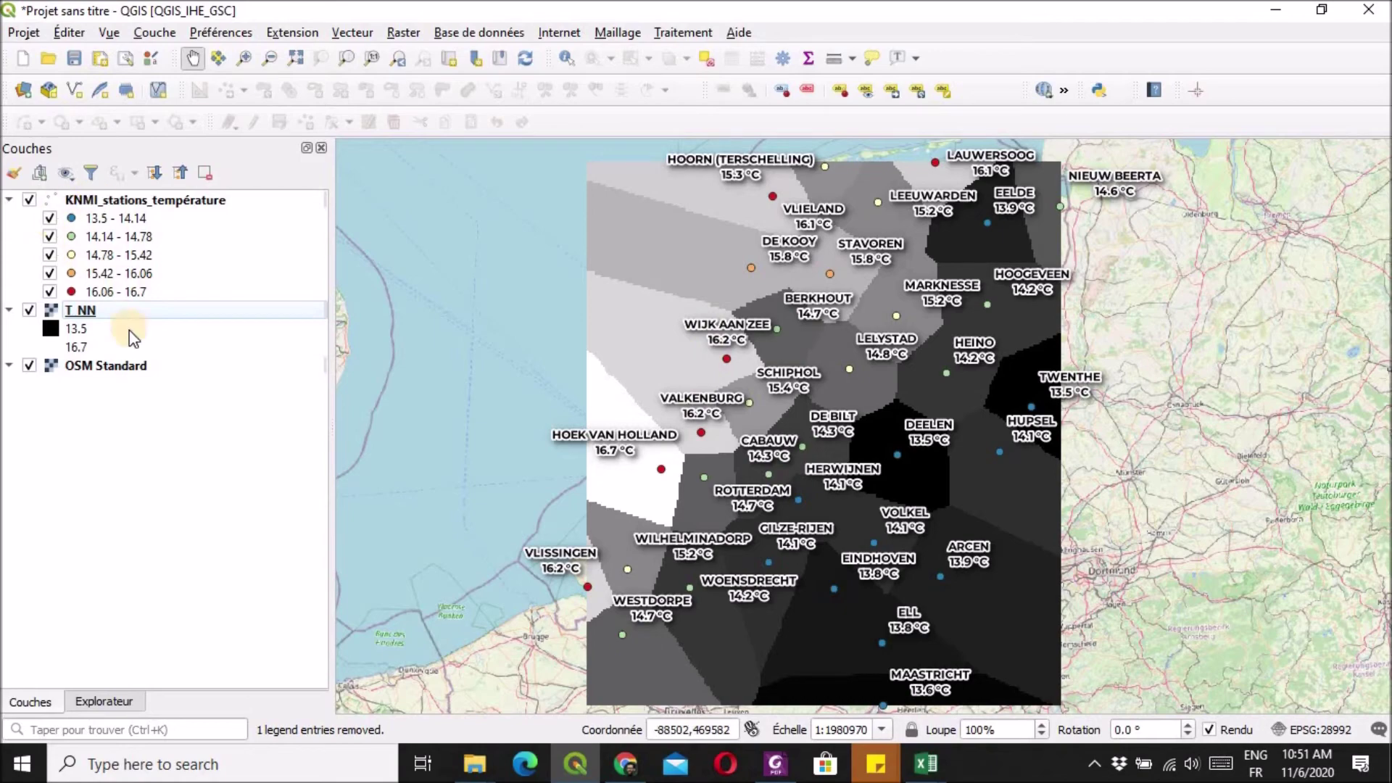
# - Render the T_NN raster as Pseudo-couleur à bande unique and invert its colour palette
pyautogui.click(107, 313)
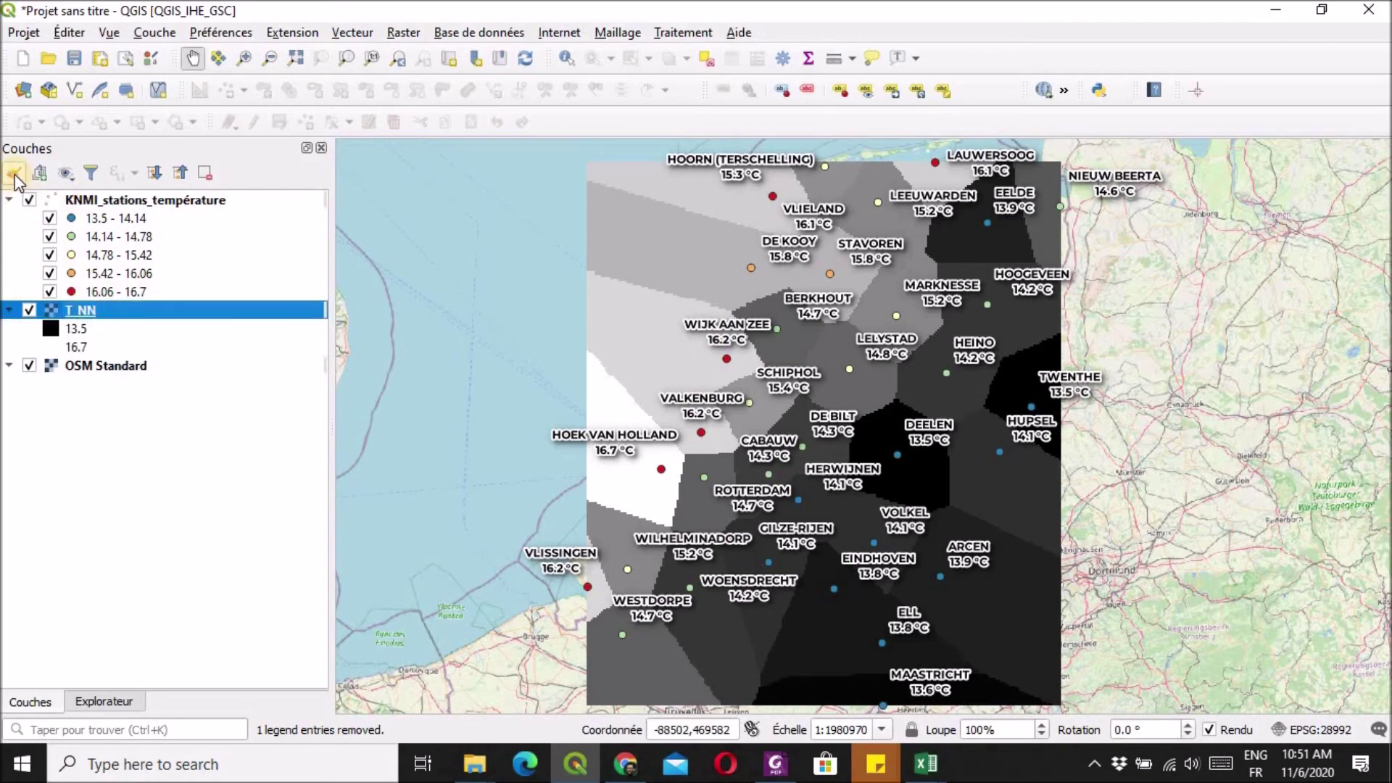
pyautogui.click(15, 174)
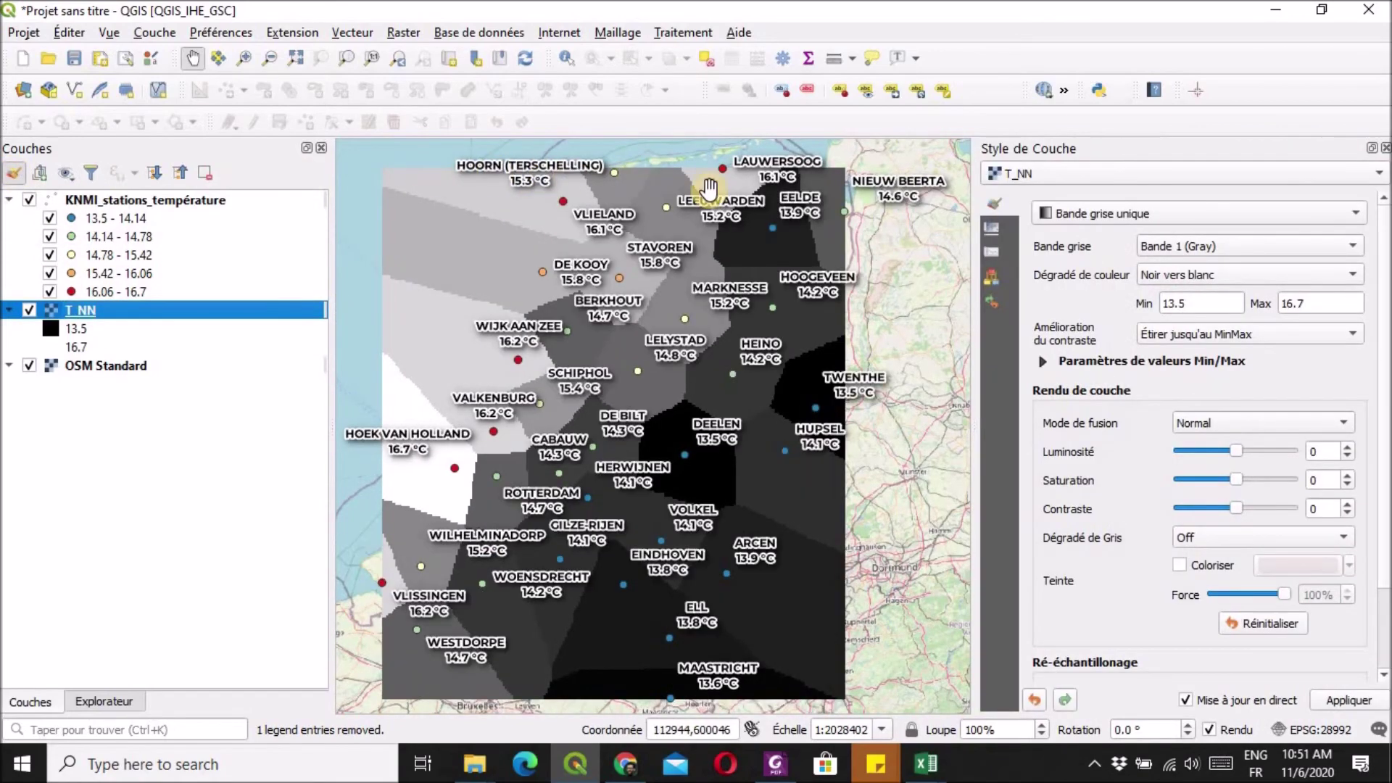
pyautogui.click(1351, 214)
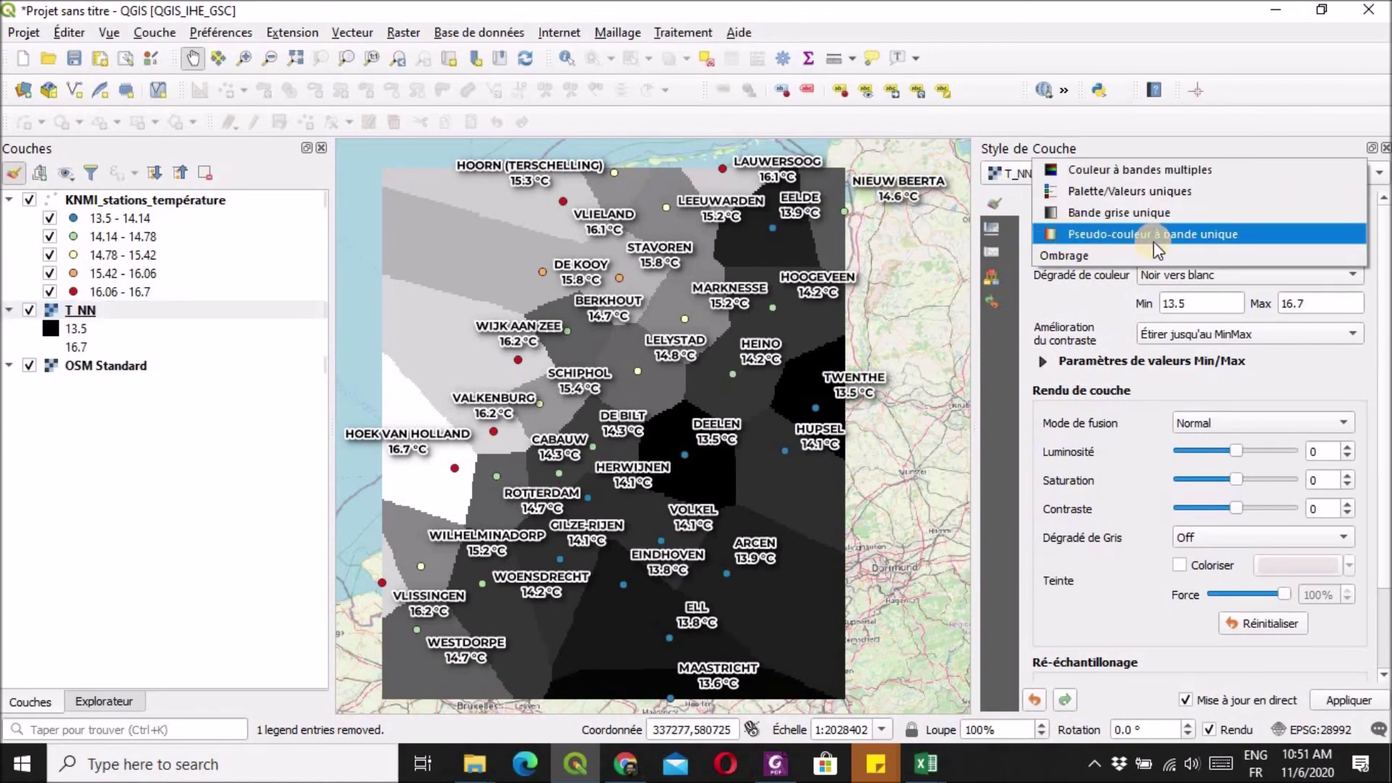
pyautogui.click(1243, 234)
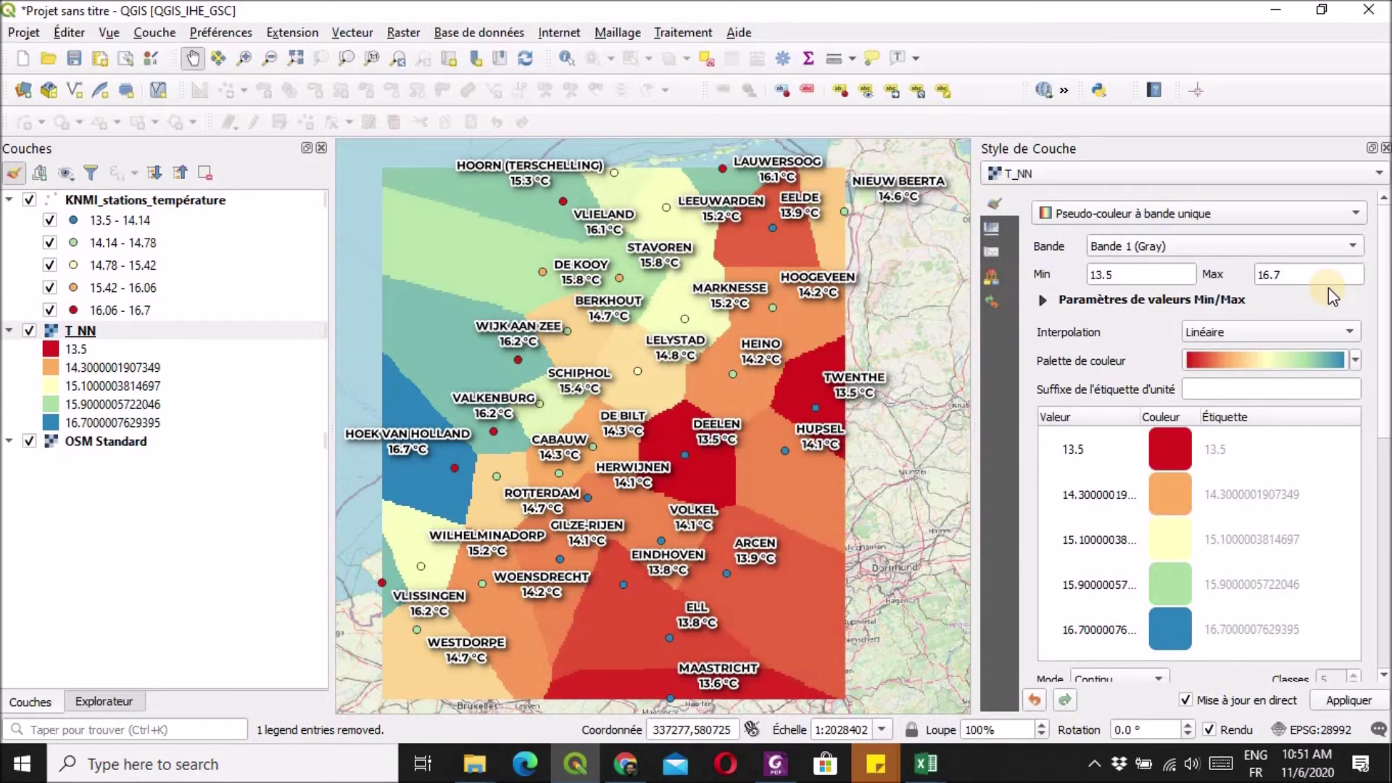
pyautogui.click(1167, 447)
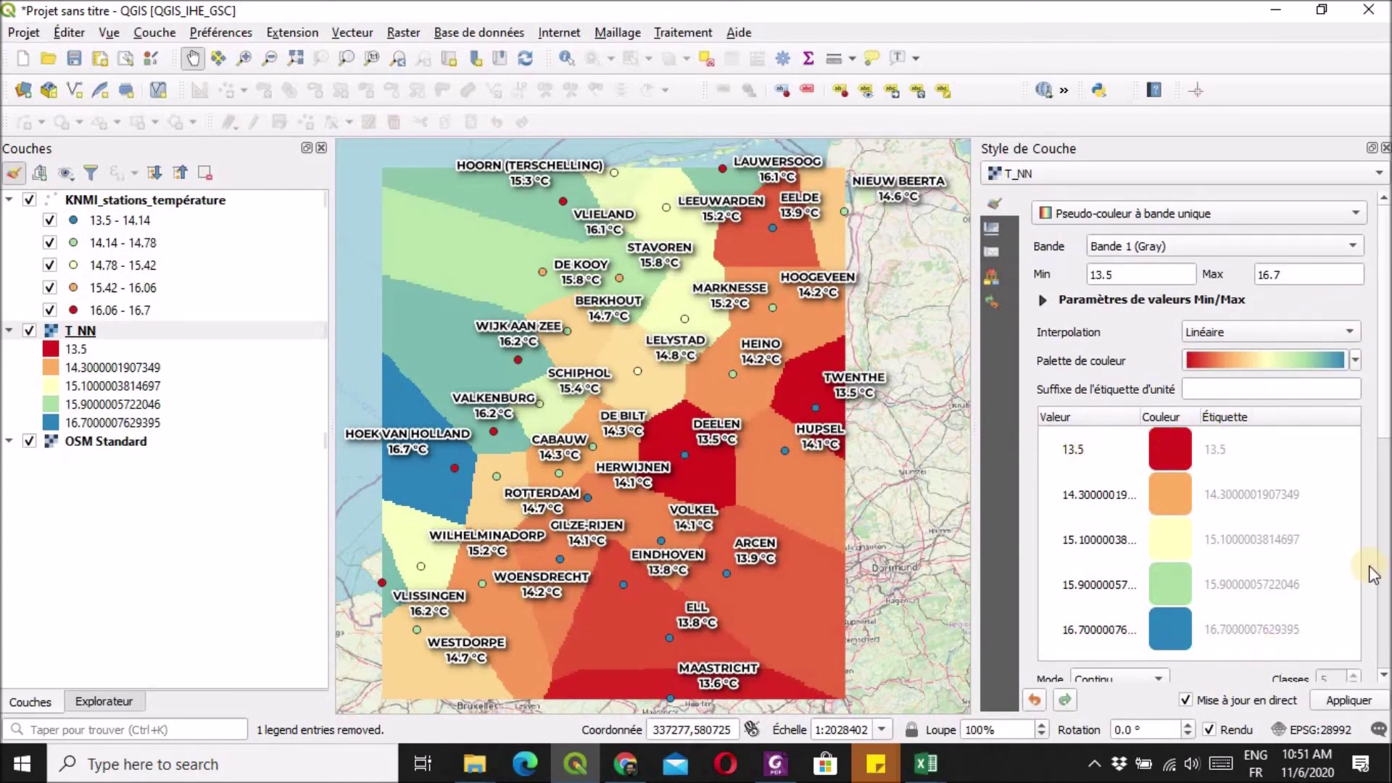
pyautogui.click(1355, 360)
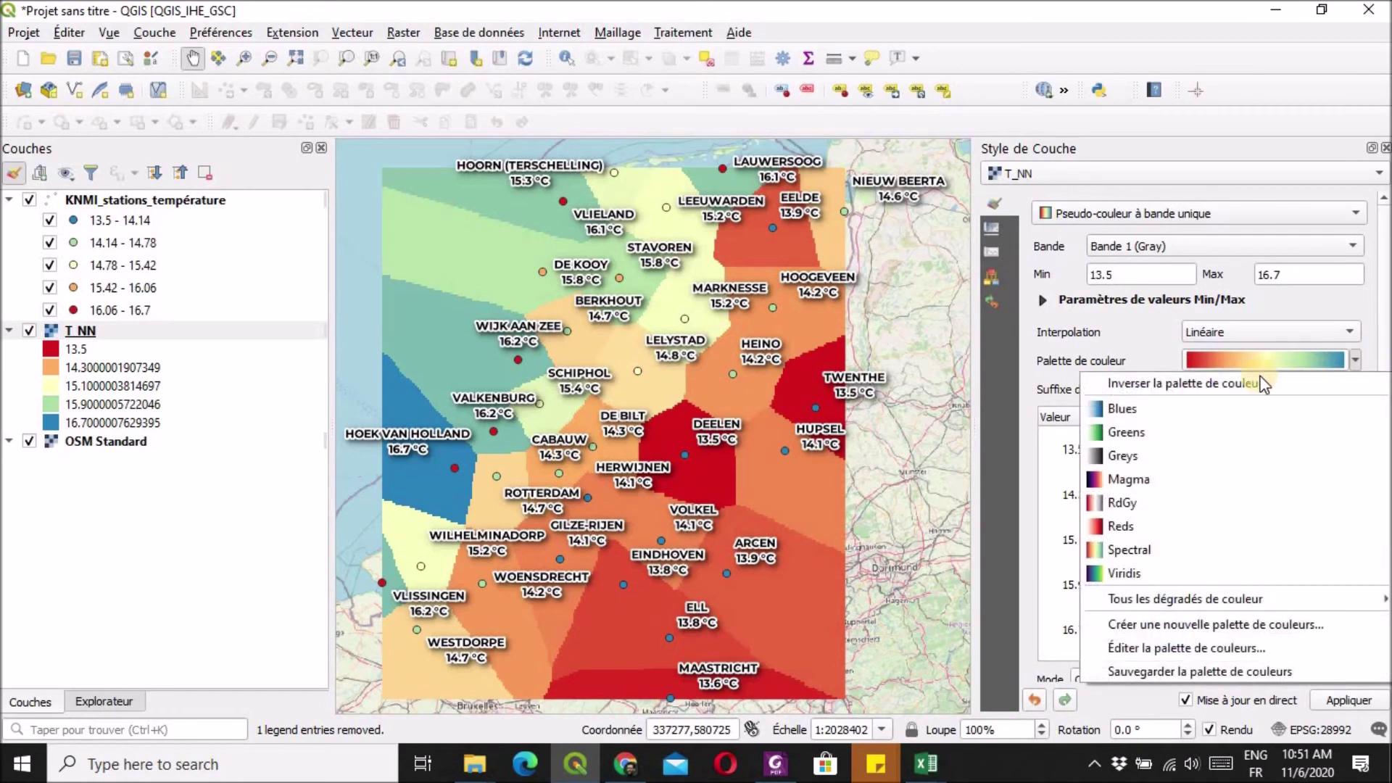
pyautogui.click(1184, 382)
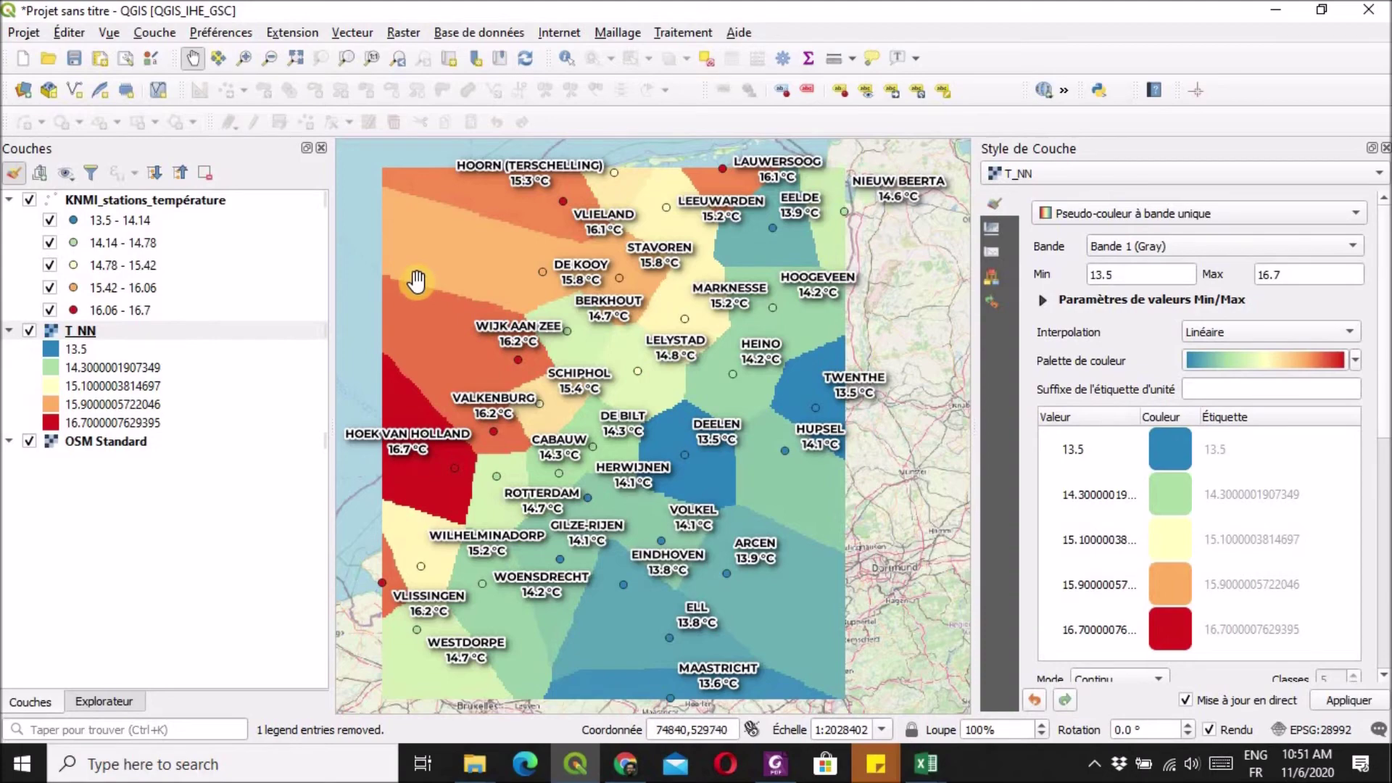
# - Examine the nearest neighbour zones around the labelled stations on the map
pyautogui.scroll(3, 514, 308)
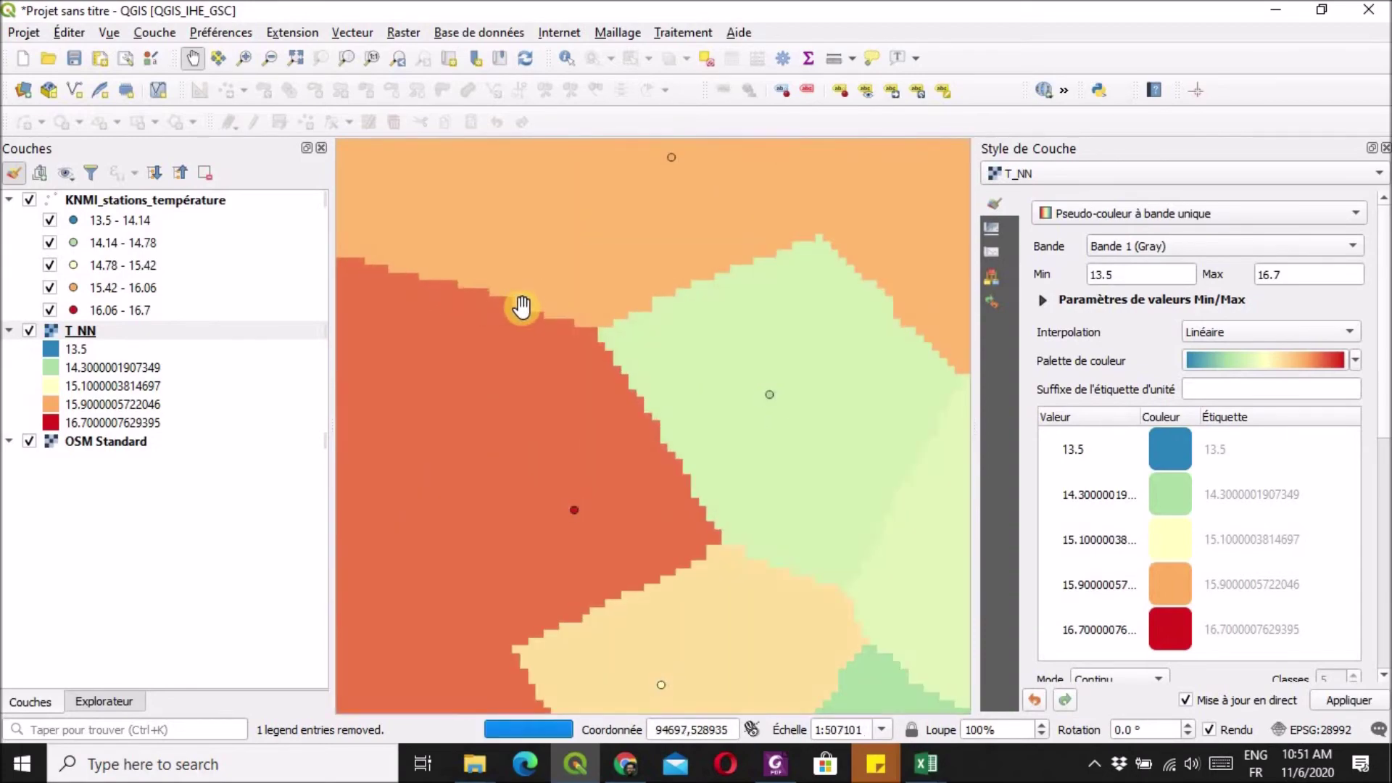
pyautogui.scroll(-3, 522, 306)
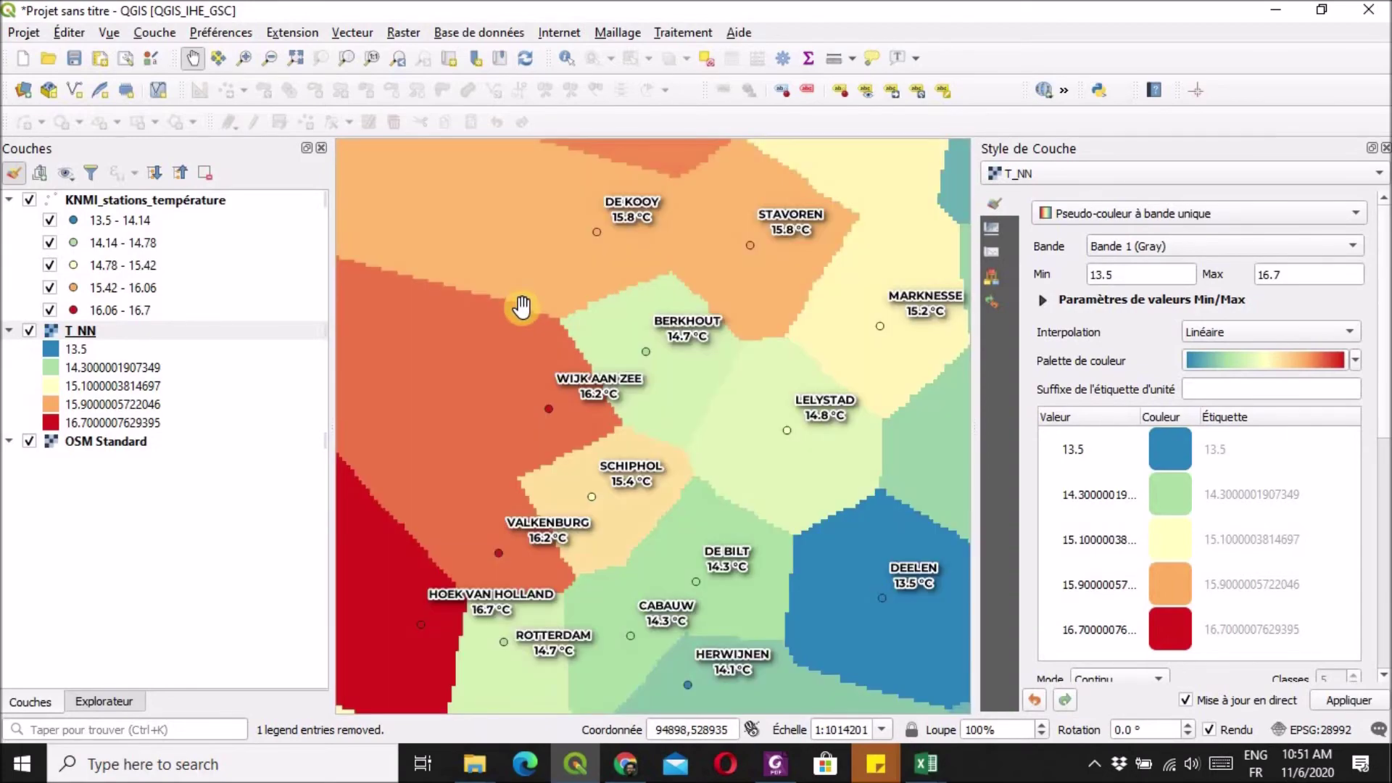
pyautogui.scroll(-1, 524, 307)
pyautogui.scroll(1, 566, 310)
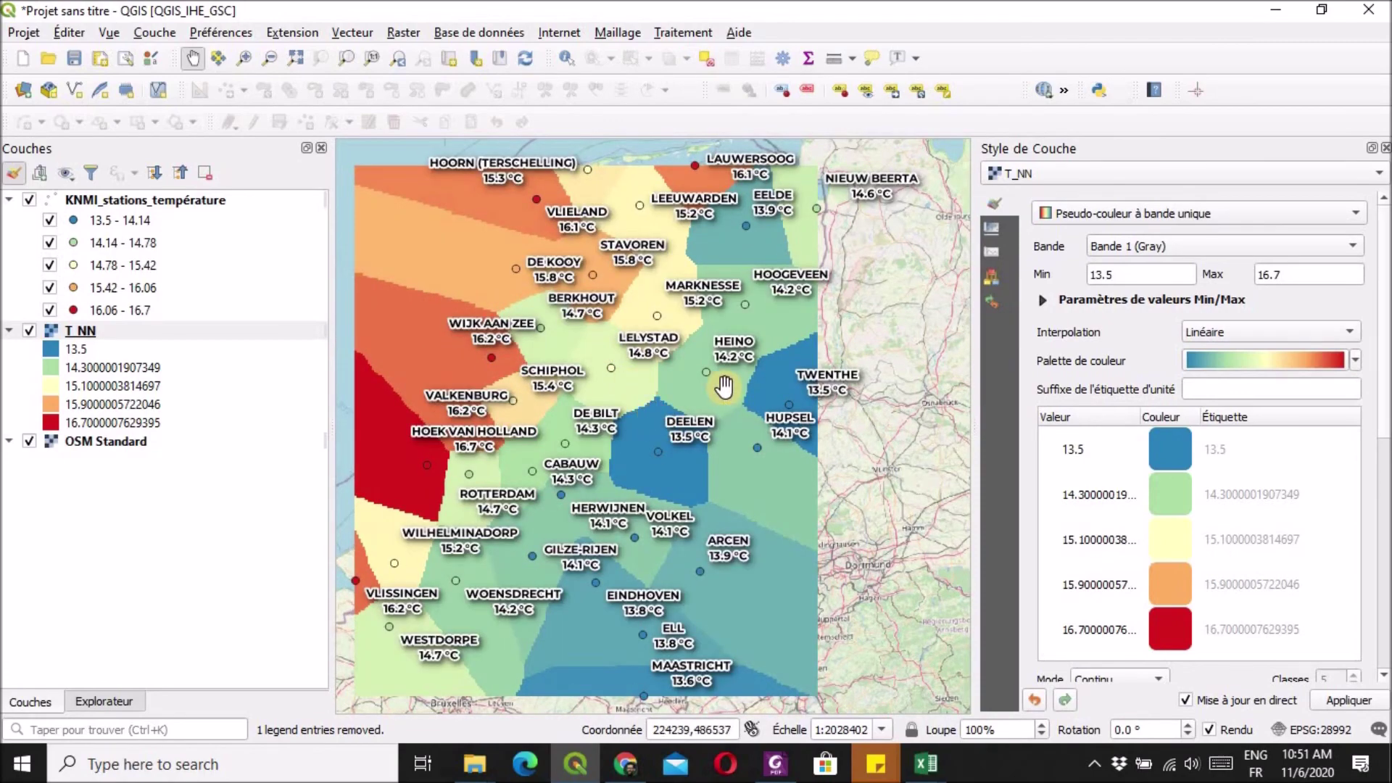
pyautogui.scroll(1, 724, 386)
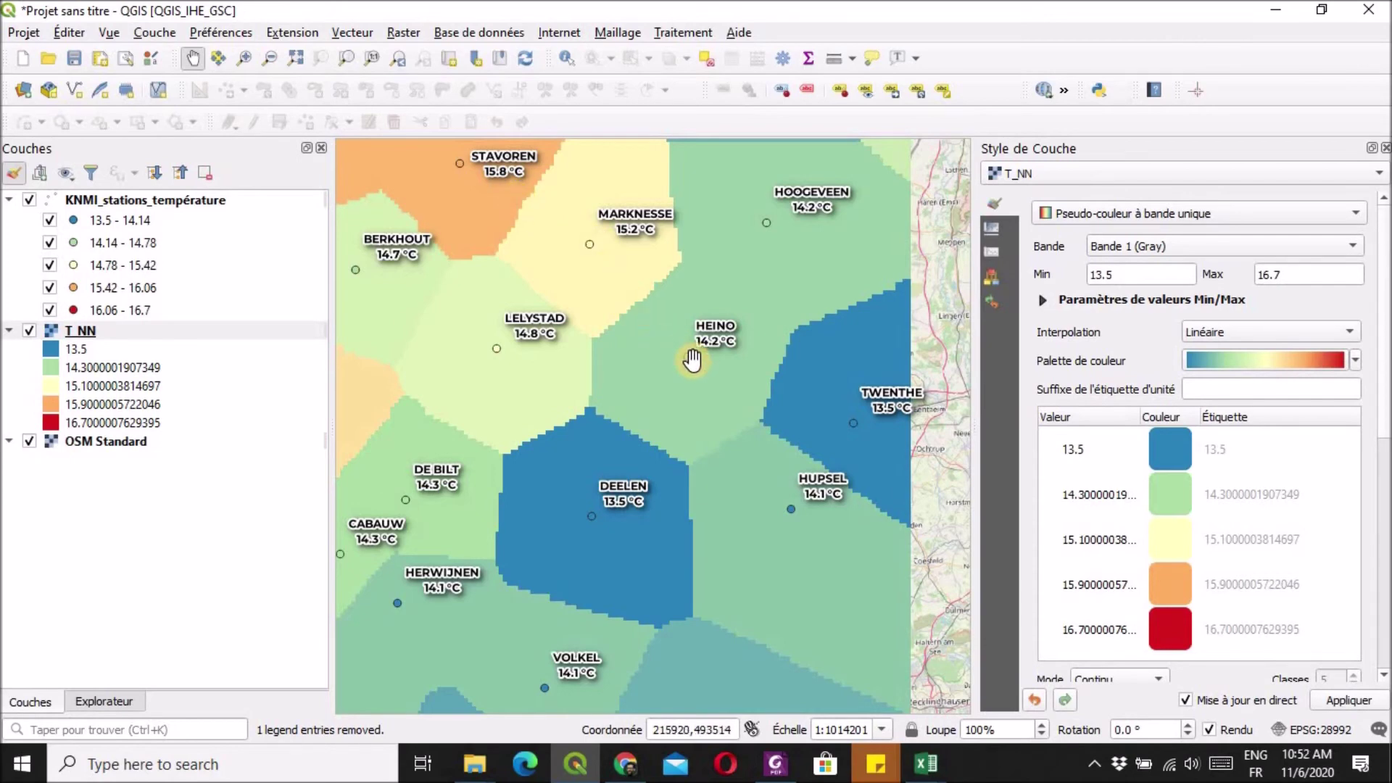
pyautogui.scroll(-1, 734, 304)
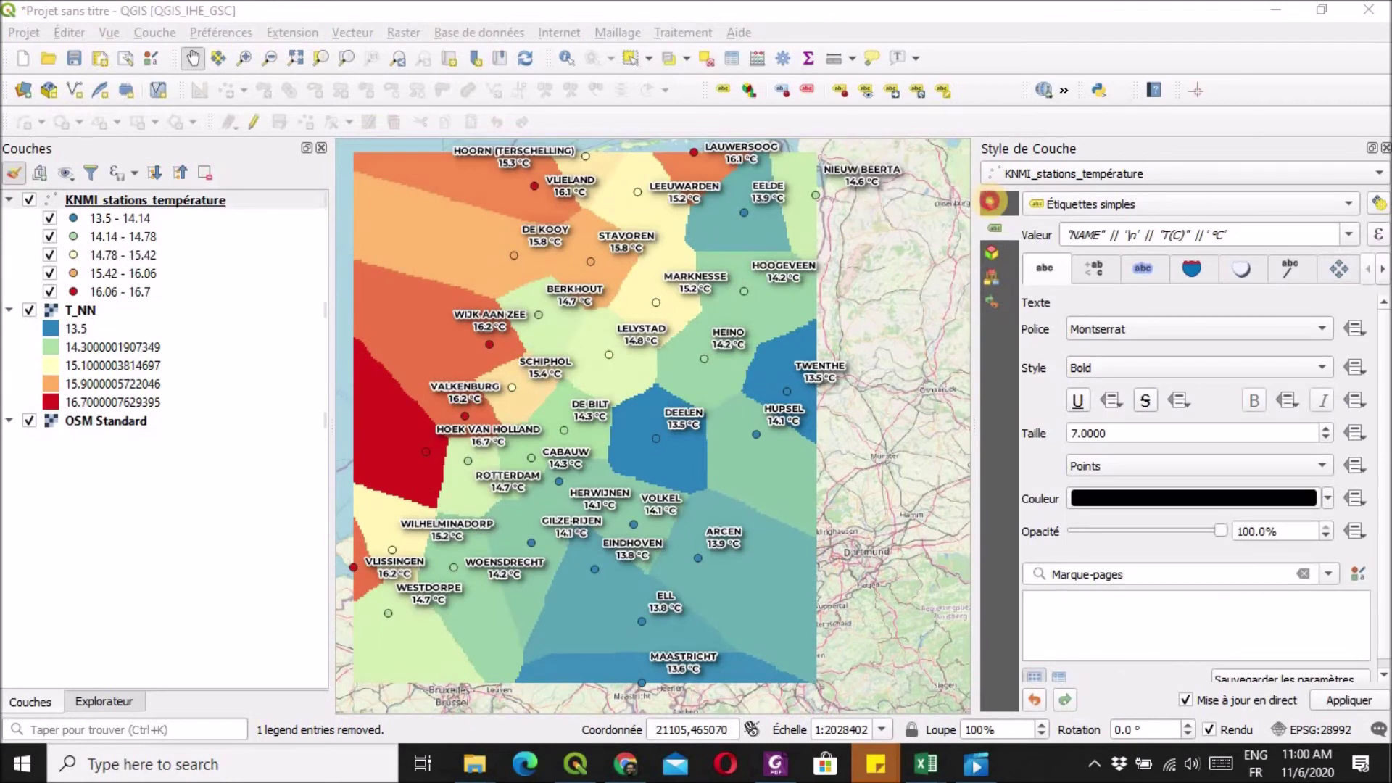
# - Set up a Grille (Inverse de la distance à une puissance) interpolation of KNMI_stations_température using T(C) as the Z value field
pyautogui.click(991, 205)
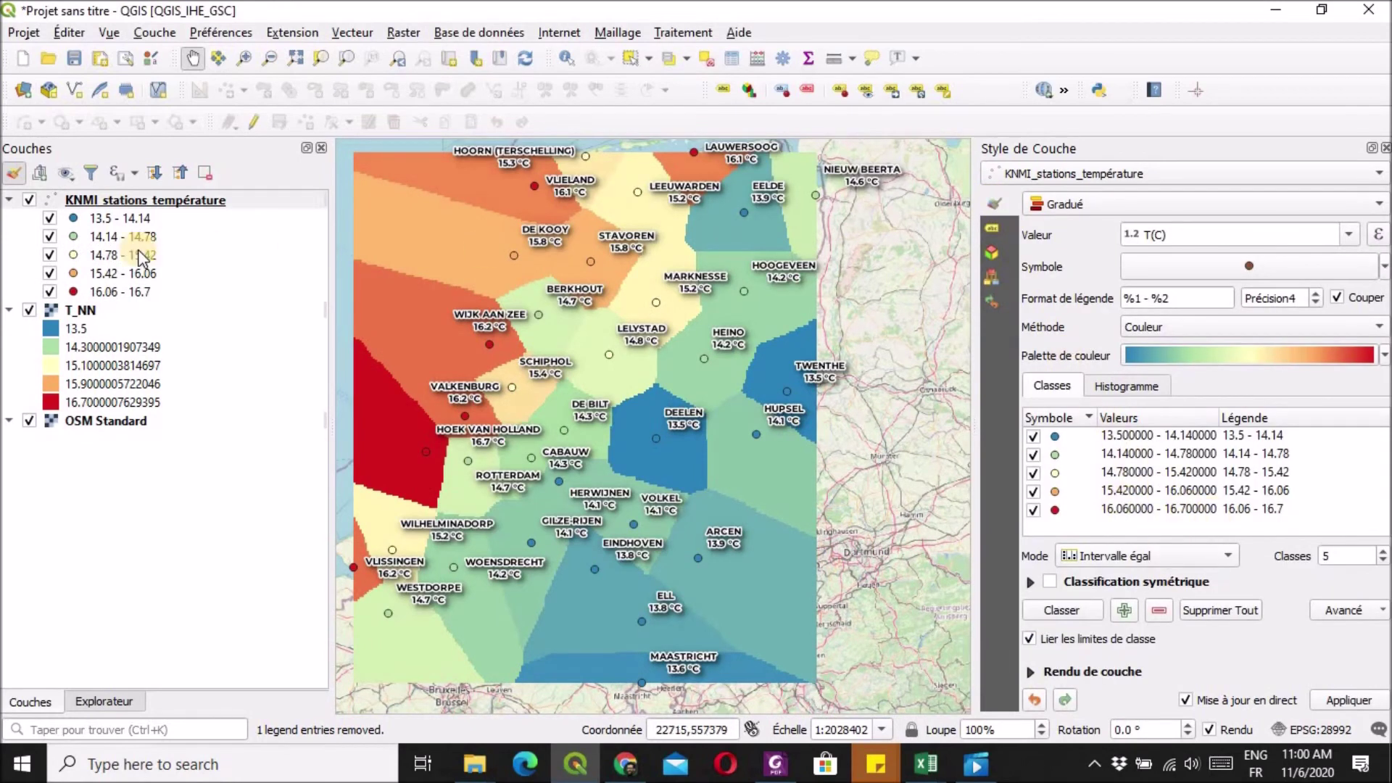
pyautogui.click(404, 33)
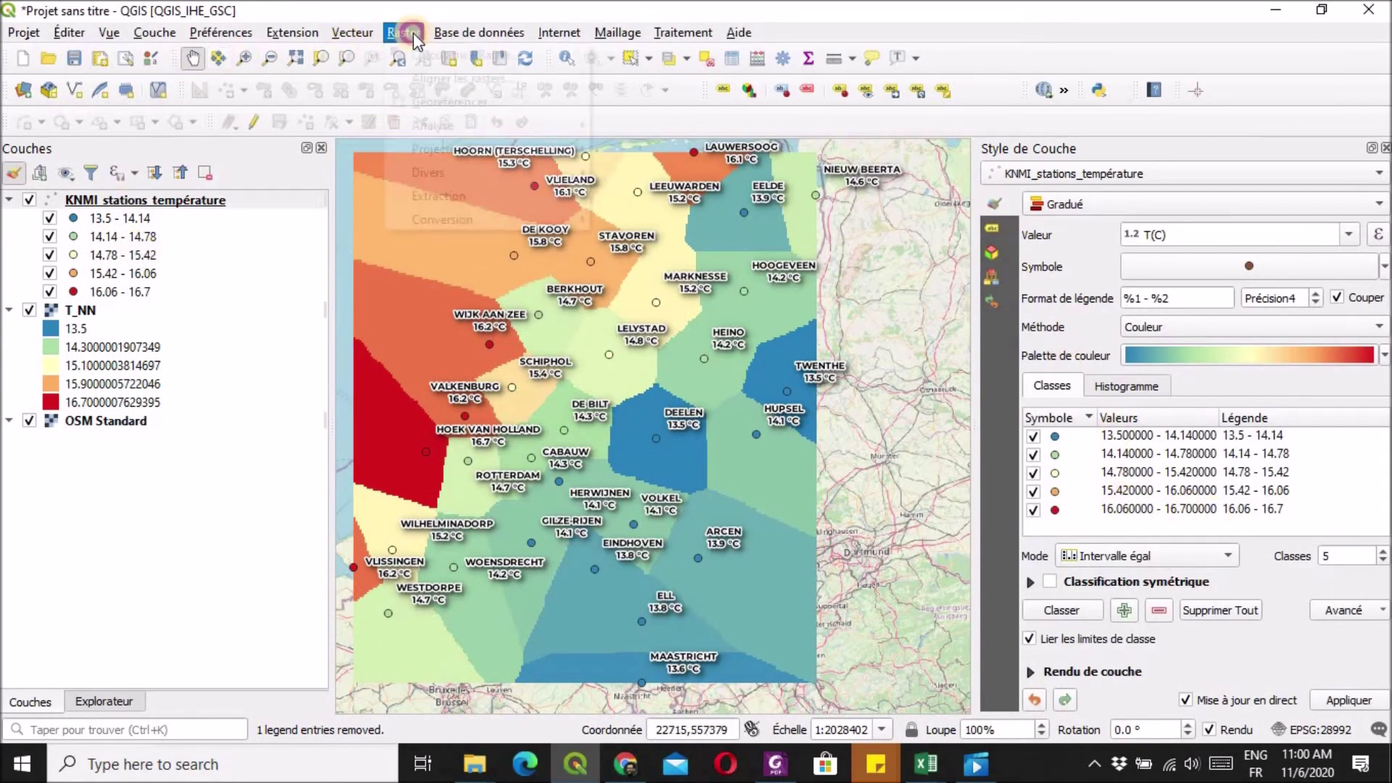
pyautogui.moveTo(556, 126)
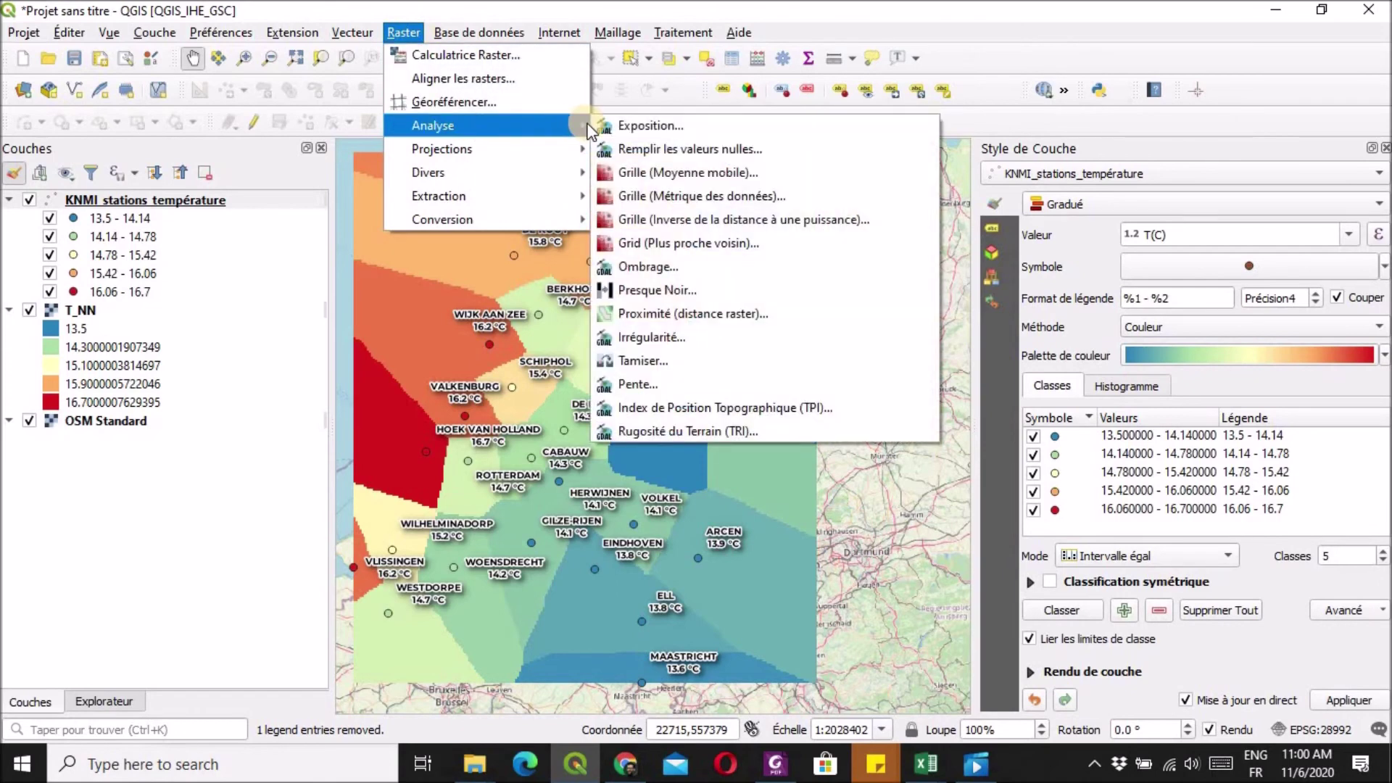
pyautogui.click(928, 218)
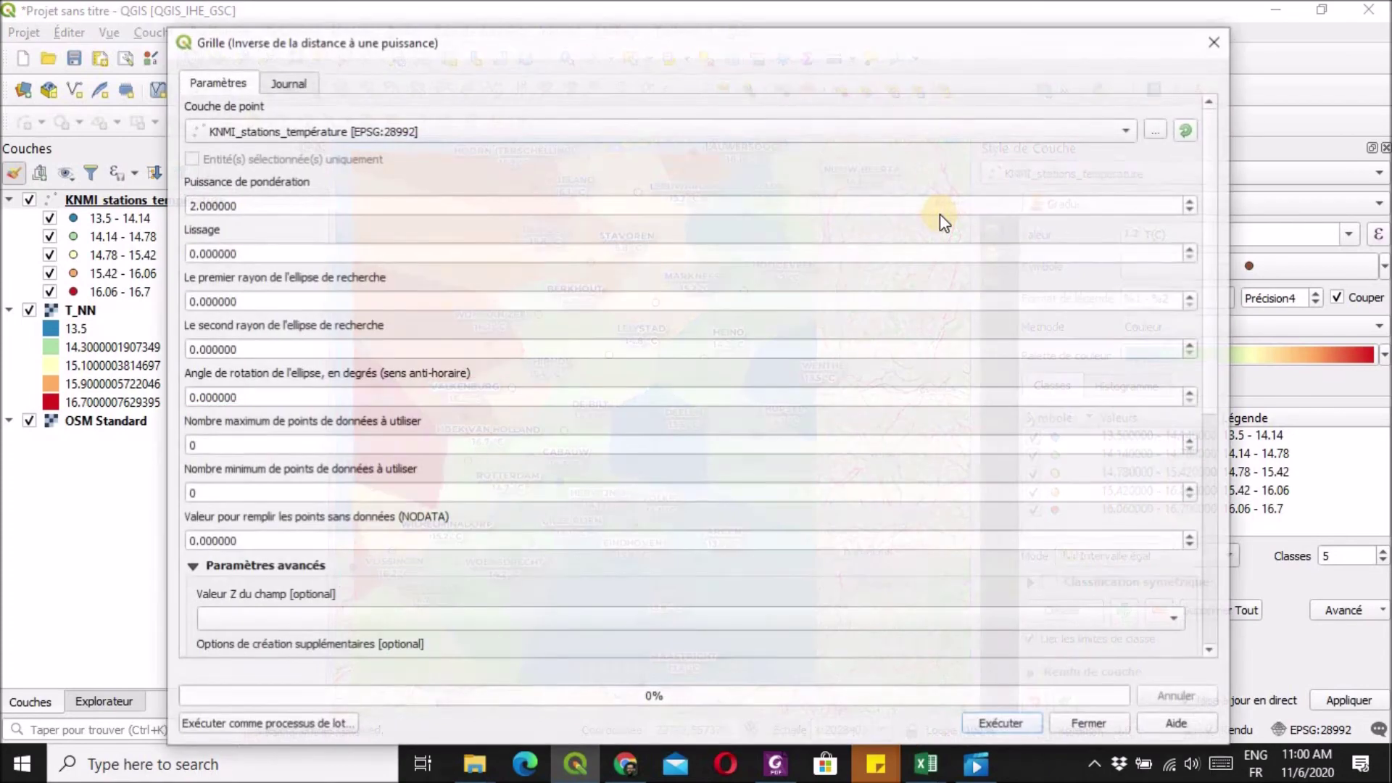
pyautogui.moveTo(511, 44); pyautogui.dragTo(510, 29)
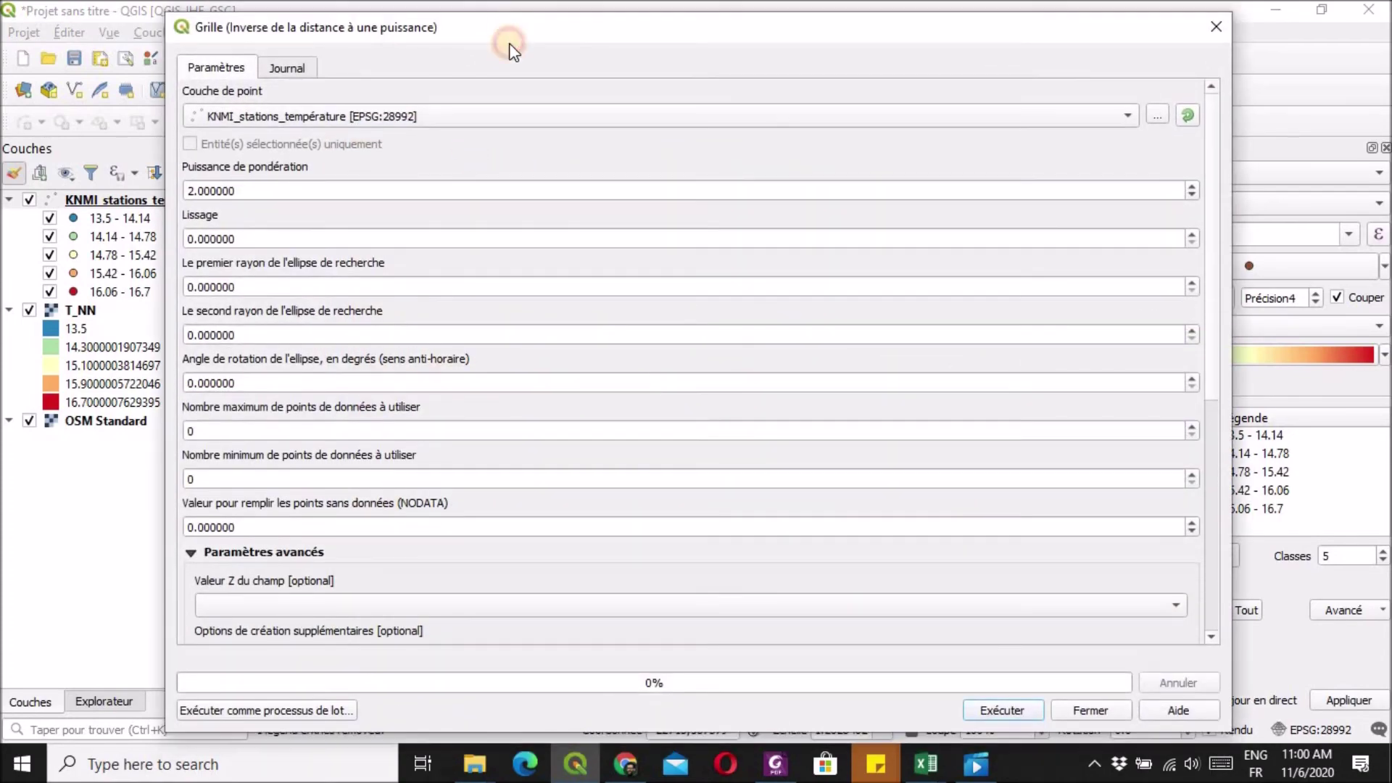
pyautogui.click(201, 190)
pyautogui.doubleClick(201, 190)
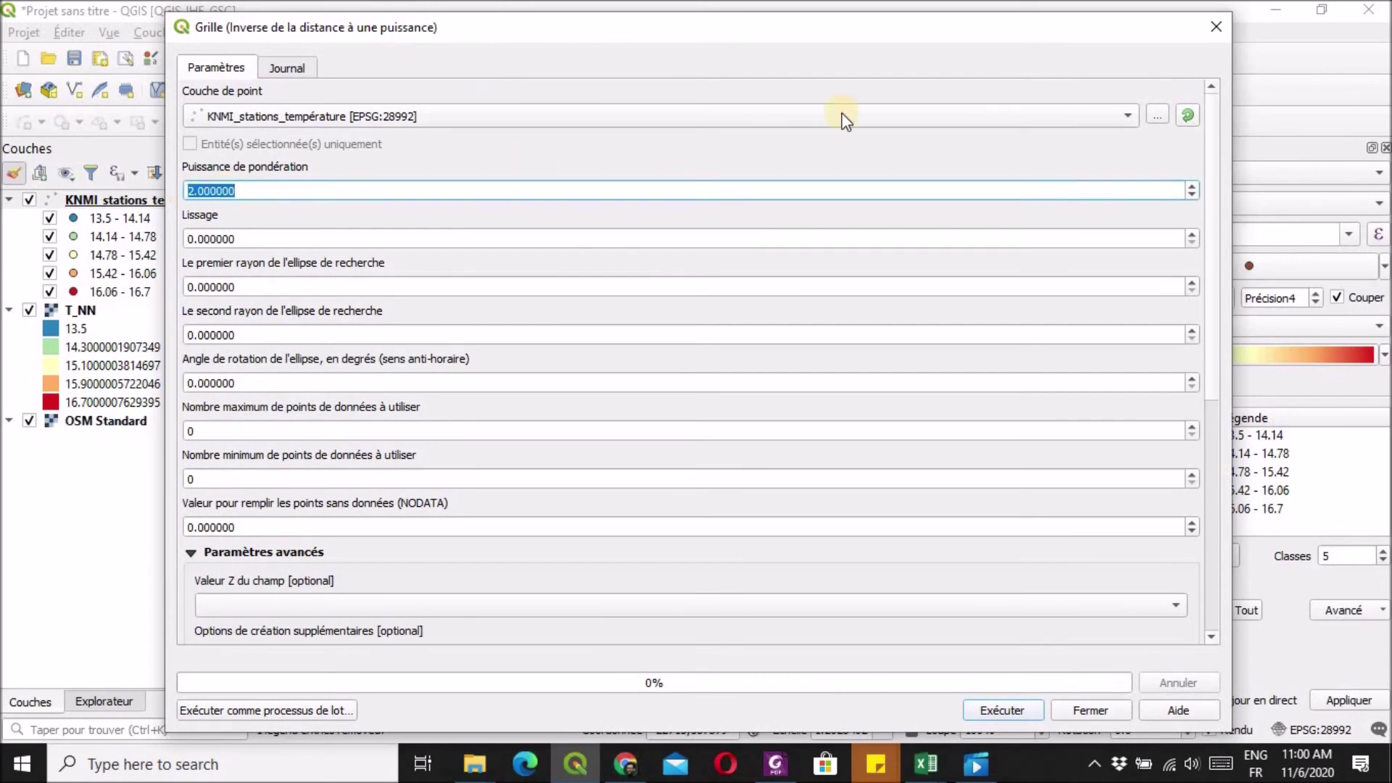
pyautogui.moveTo(1211, 125); pyautogui.dragTo(1223, 321)
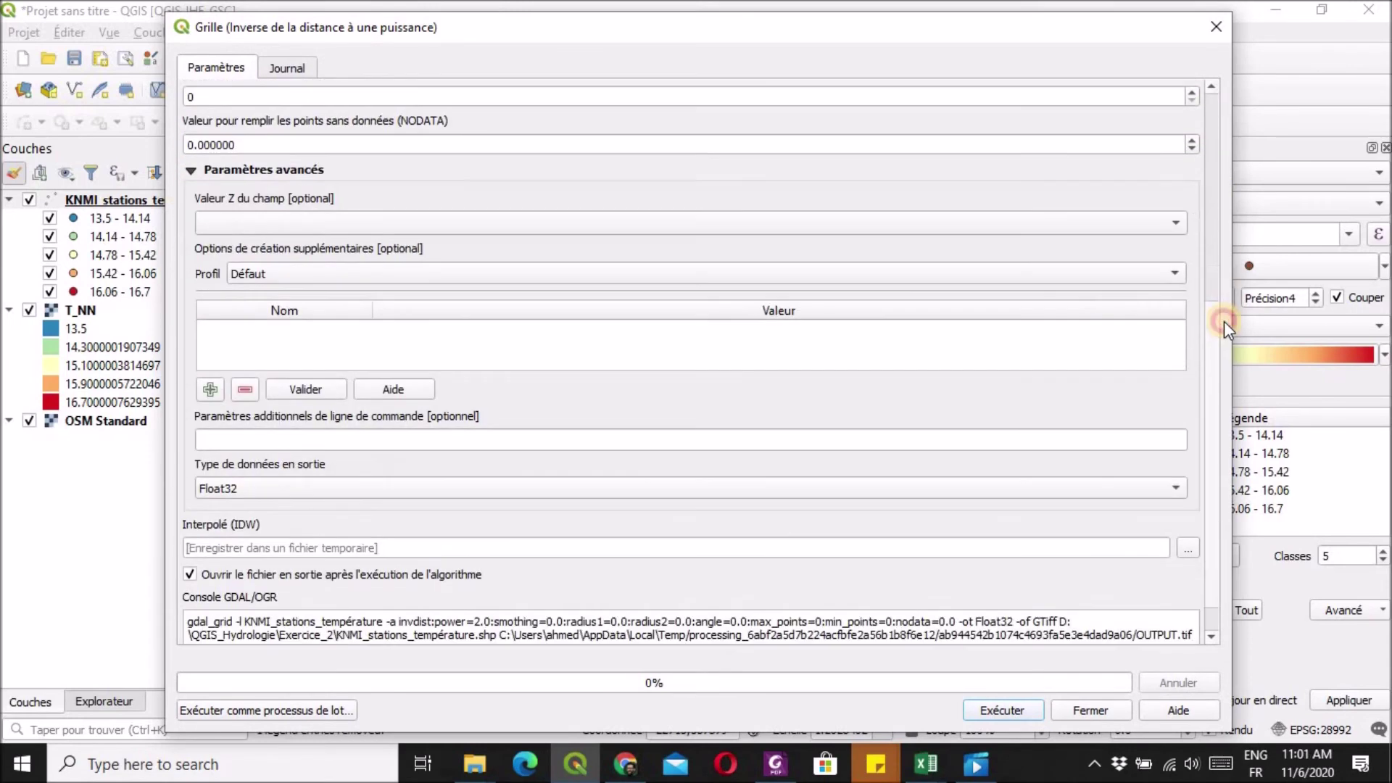
pyautogui.click(378, 221)
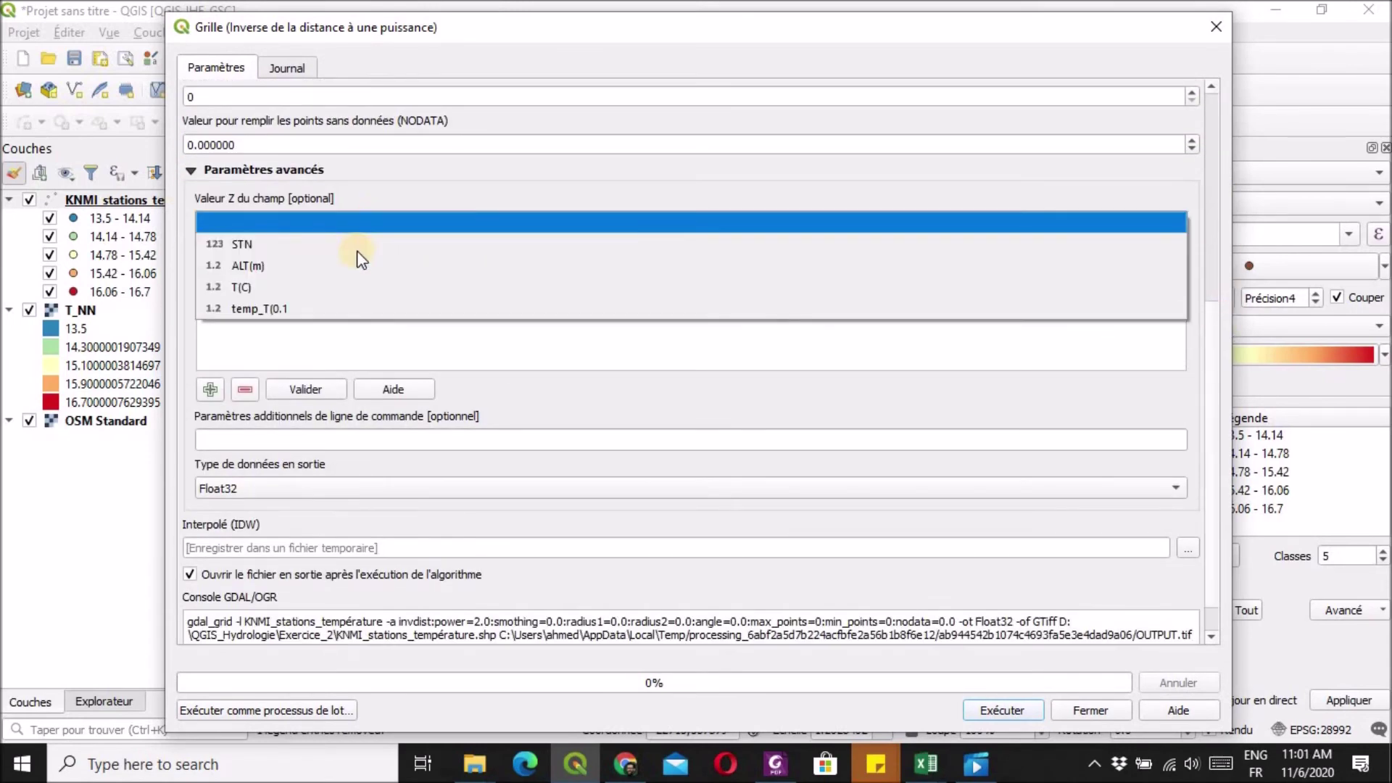
pyautogui.click(463, 285)
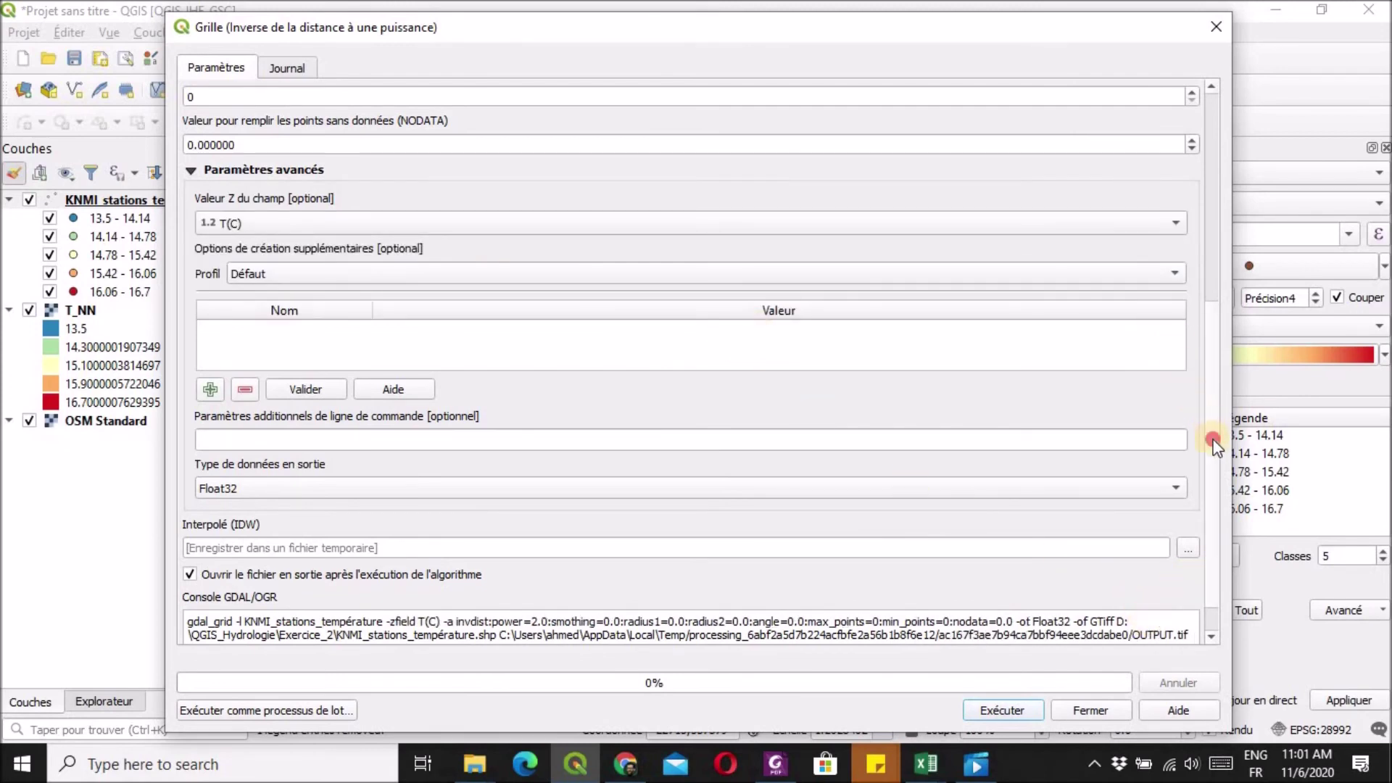
# - Save the interpolated output as T_IDW in the Exercice_2 folder, run the inverse distance algorithm and close its dialog
pyautogui.scroll(-1, 1214, 431)
pyautogui.click(1189, 507)
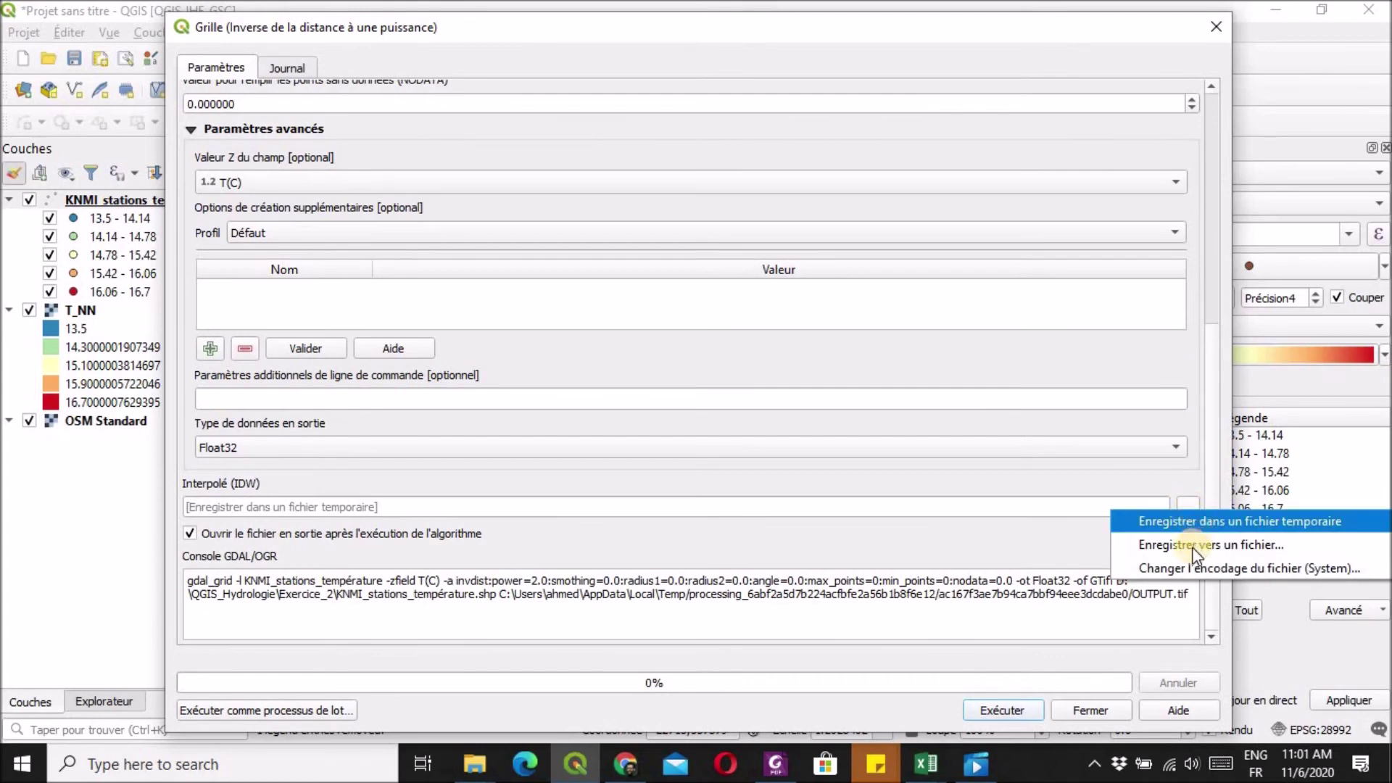
pyautogui.click(1318, 542)
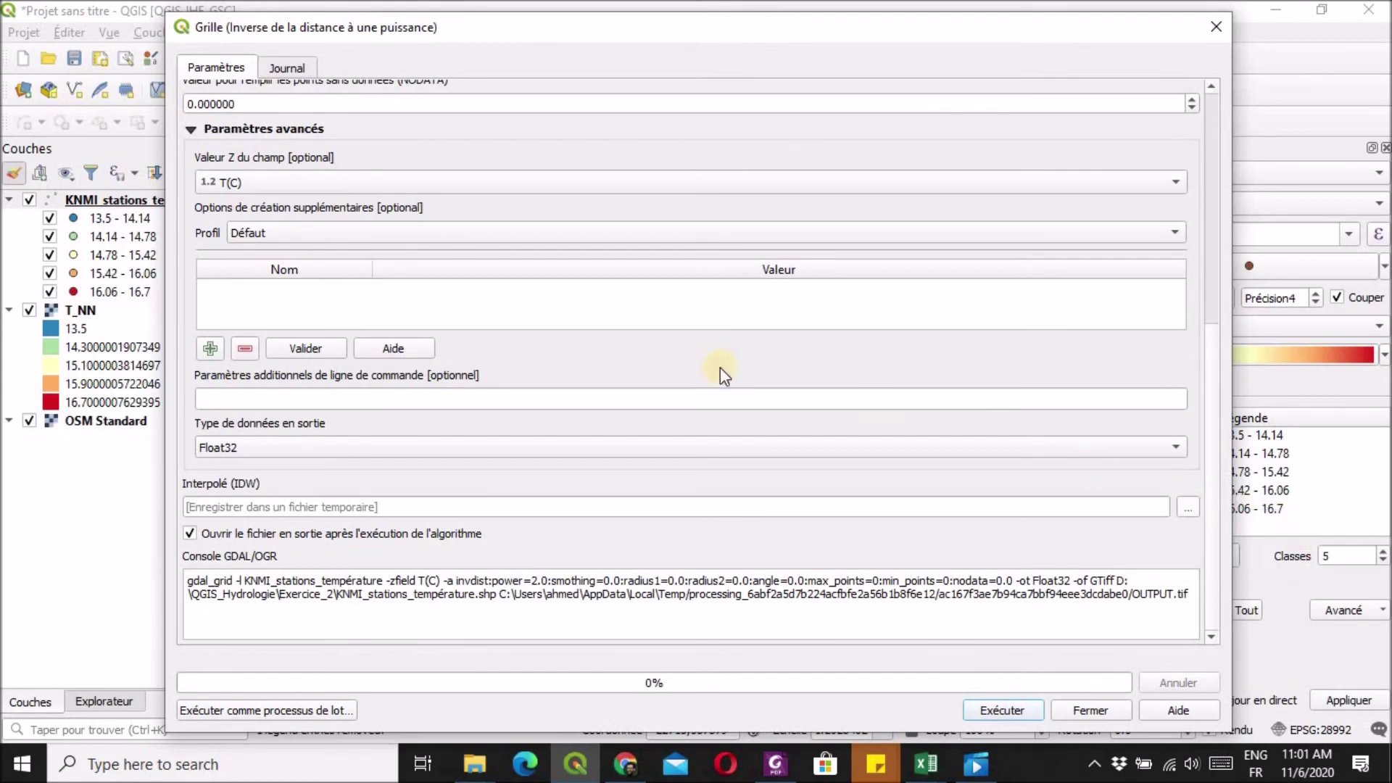
pyautogui.click(482, 534)
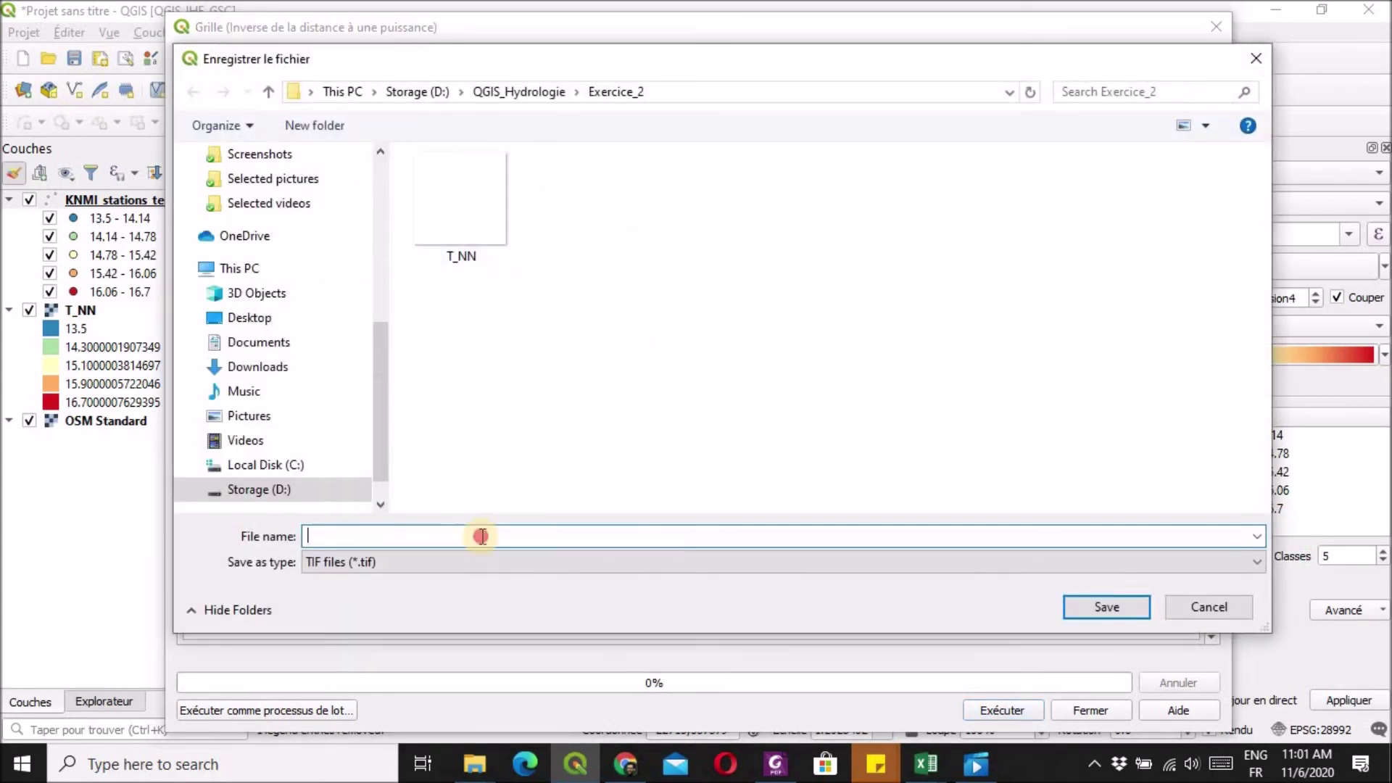
pyautogui.write('T_')
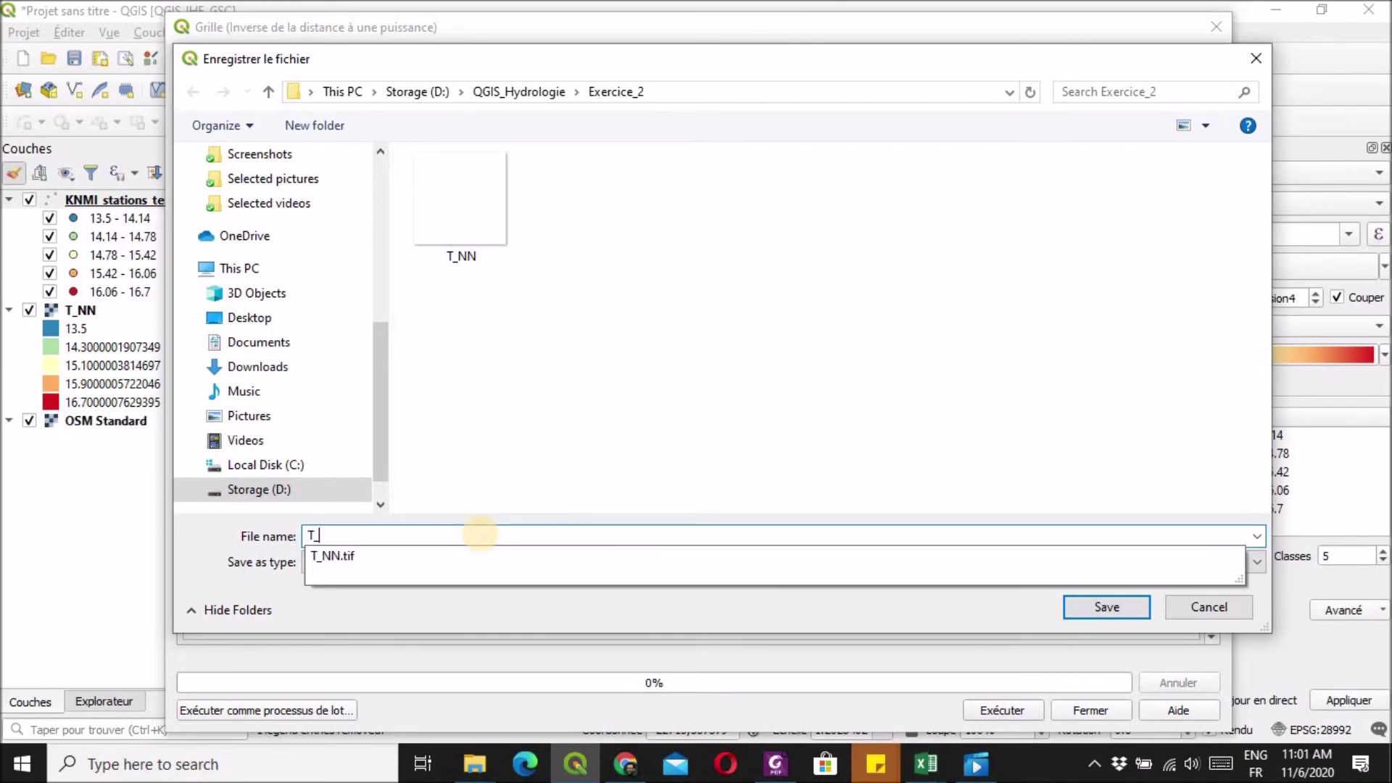
pyautogui.write('IDW')
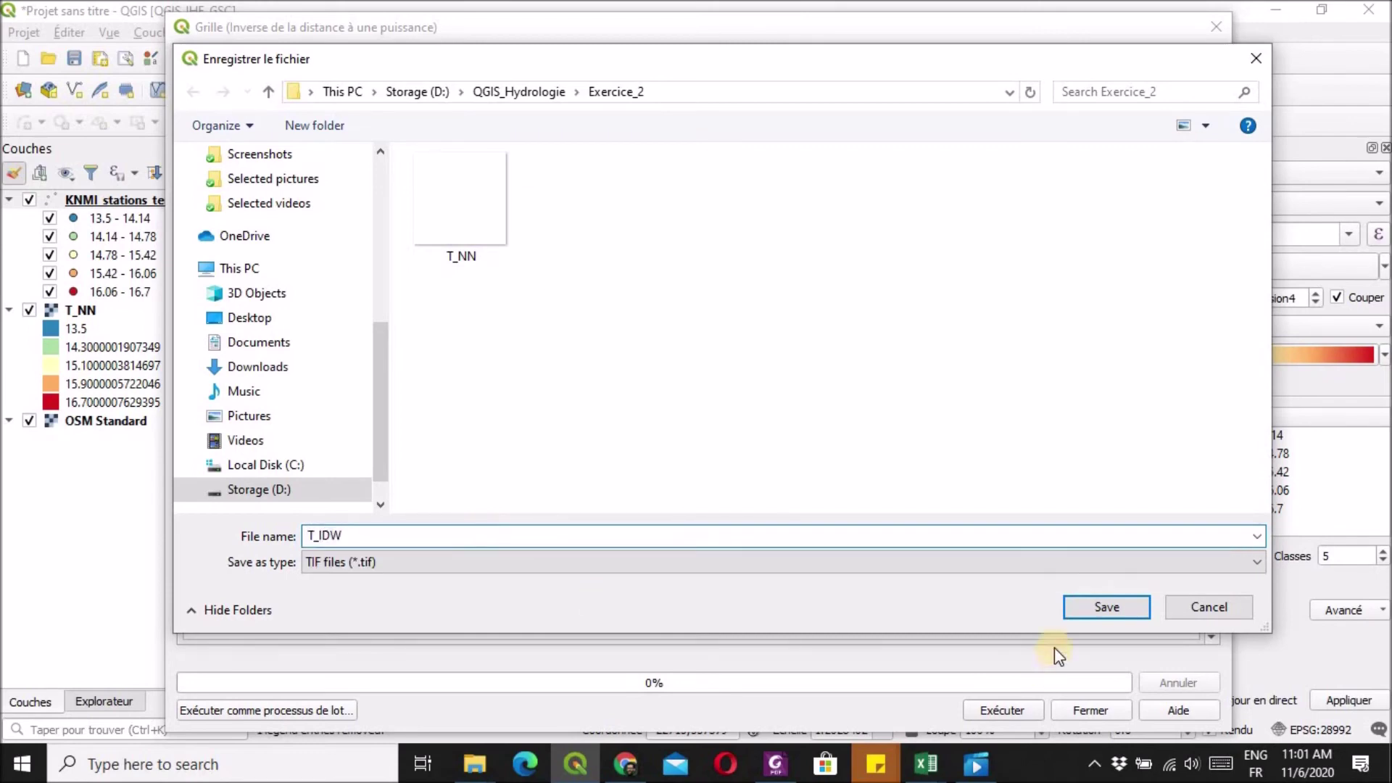
pyautogui.click(1137, 601)
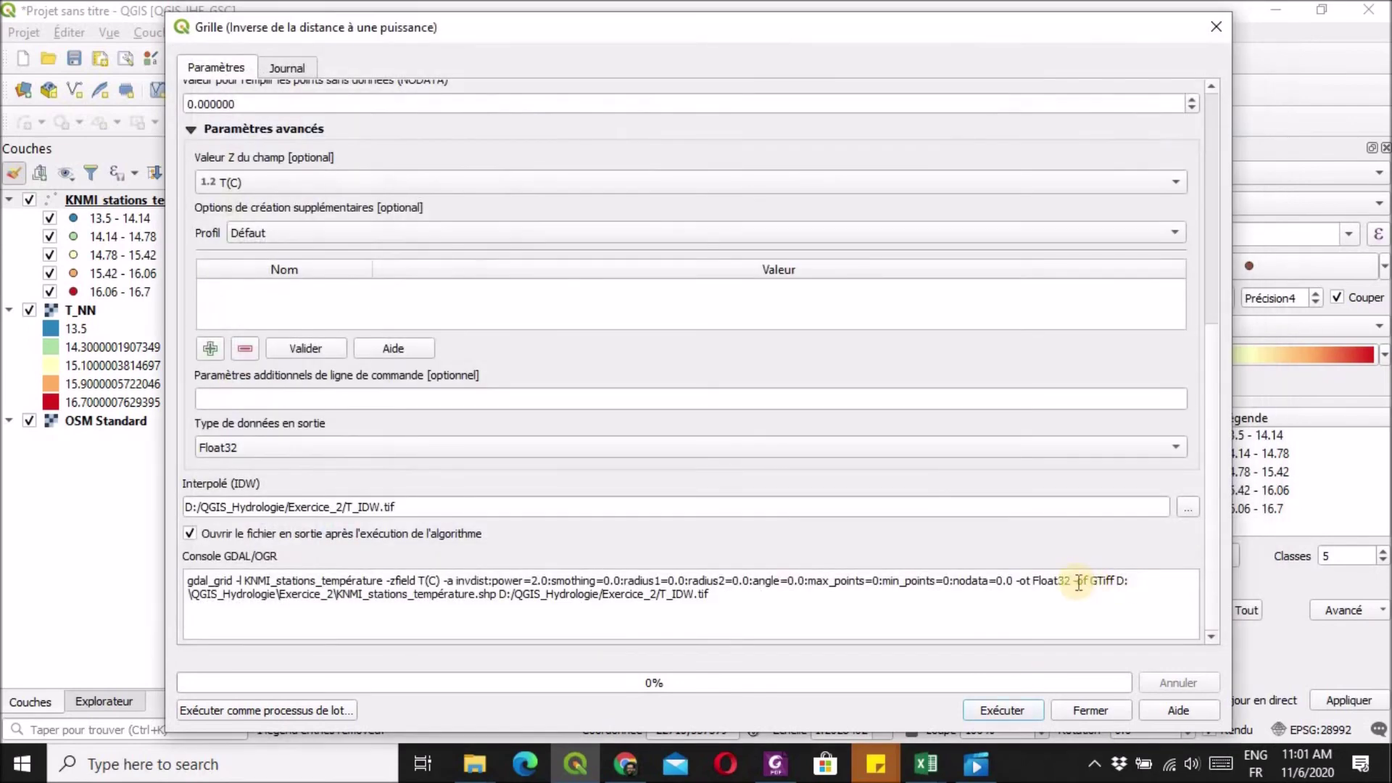
pyautogui.click(1016, 710)
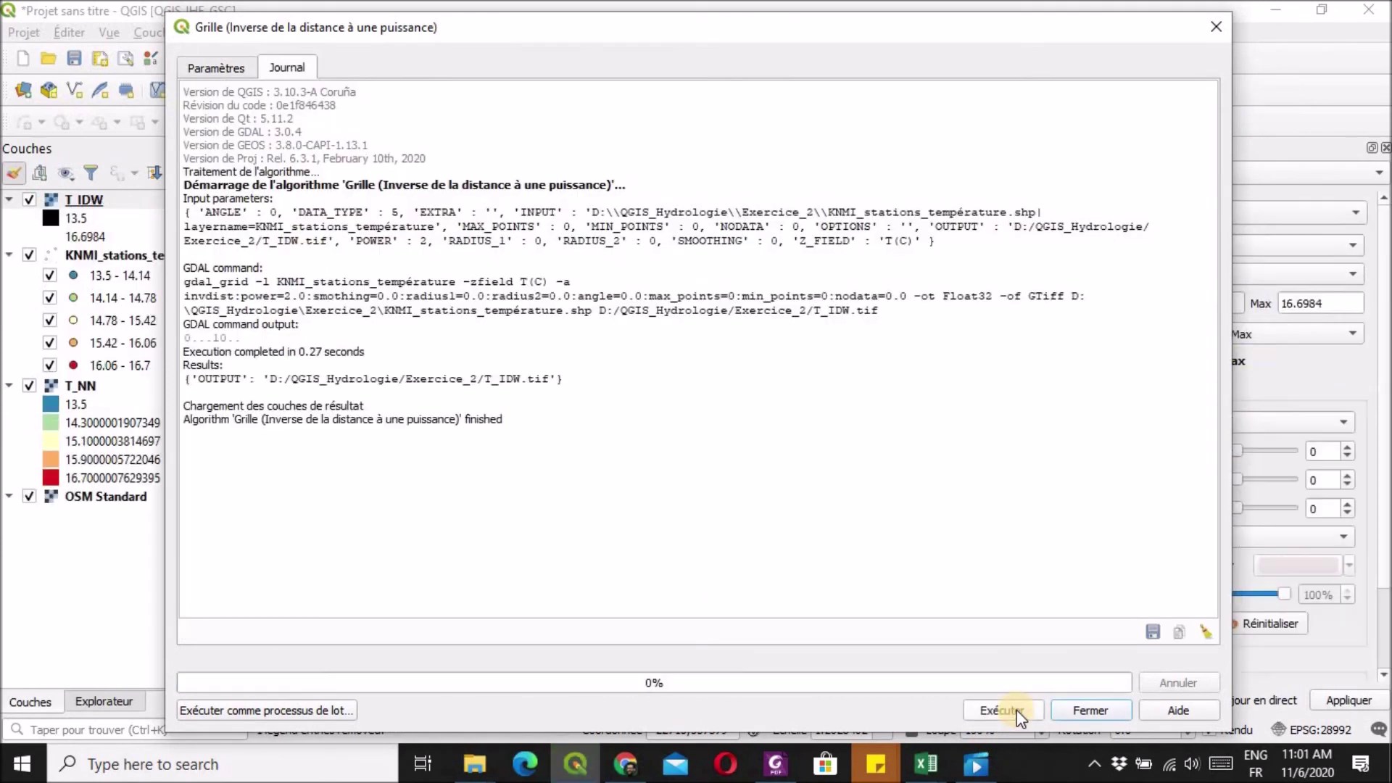
pyautogui.click(1219, 25)
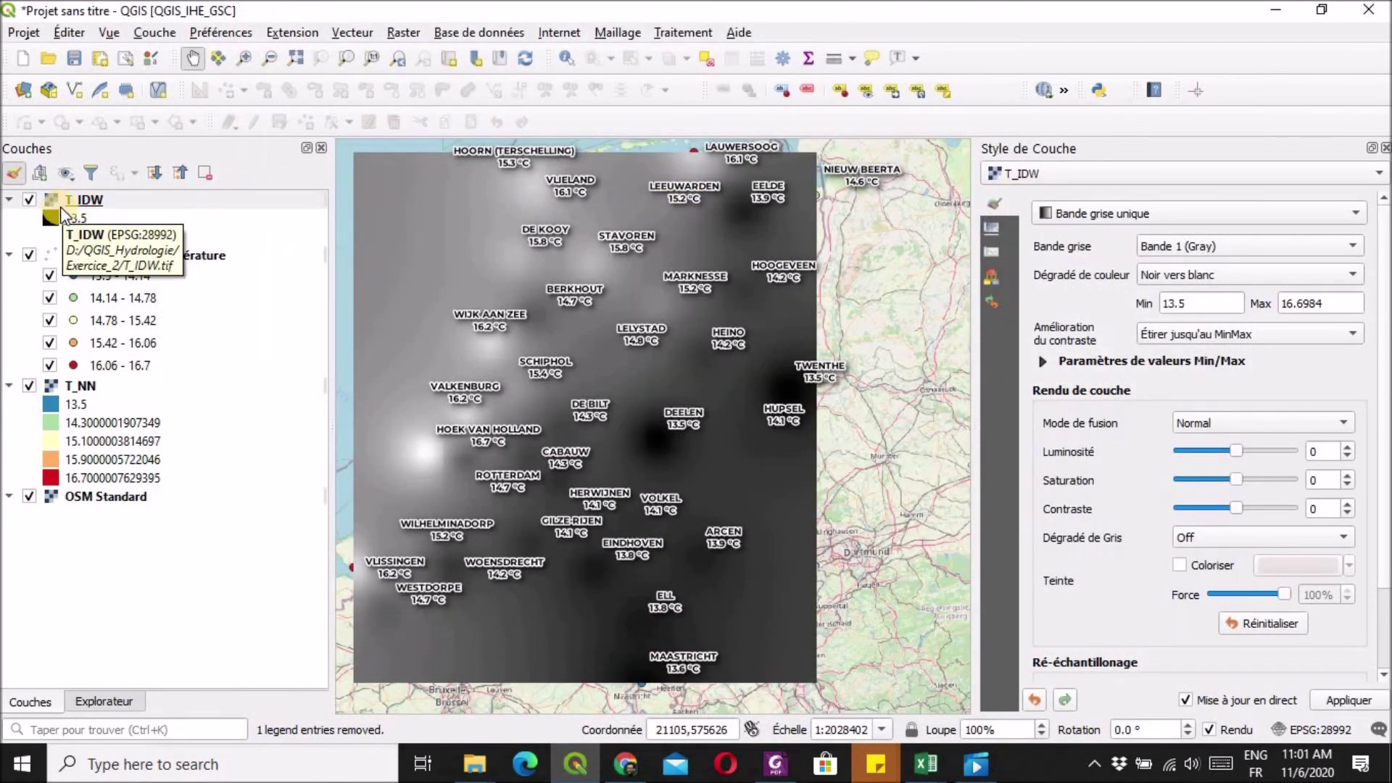
# - Reorder the layers so that the T_IDW raster lies between KNMI_stations_température and T_NN
pyautogui.click(92, 198)
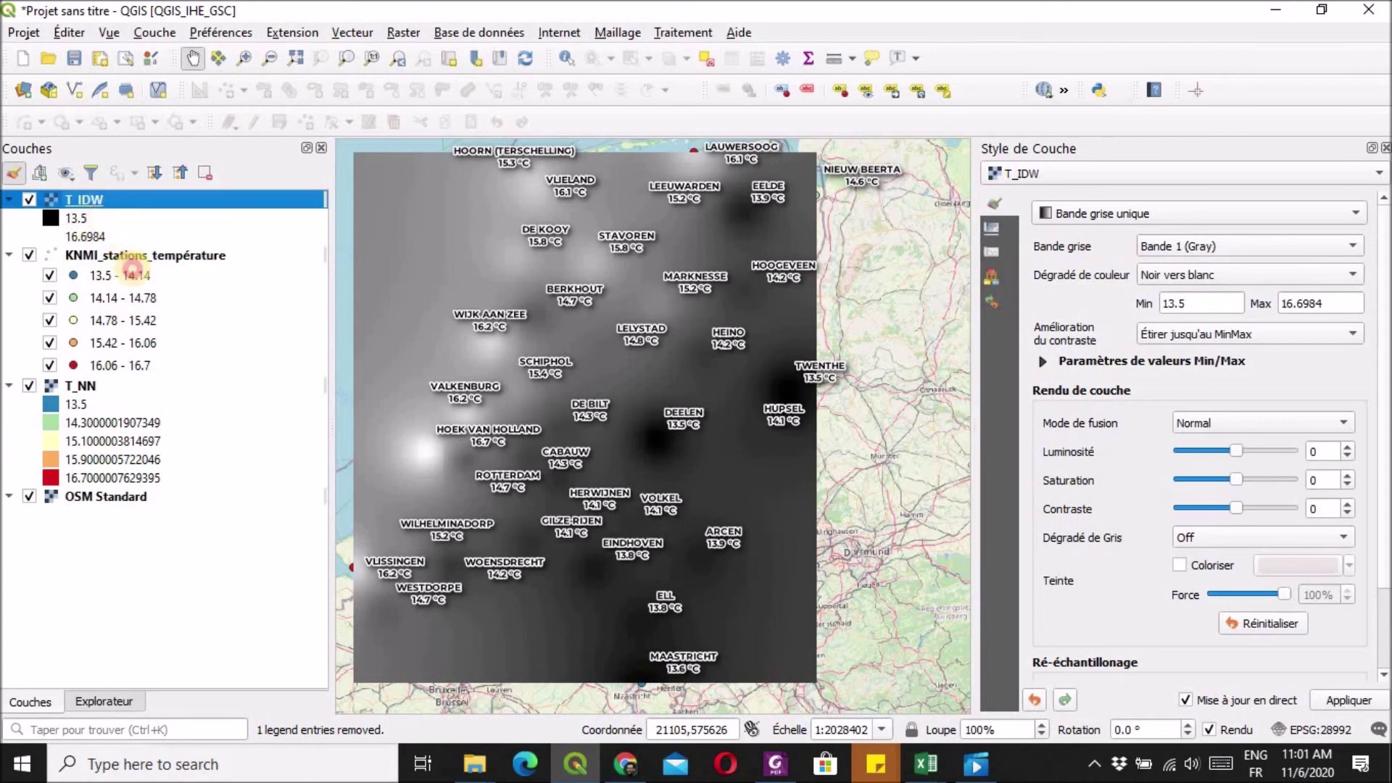
pyautogui.moveTo(119, 351)
pyautogui.mouseDown()
pyautogui.moveTo(109, 359)
pyautogui.moveTo(86, 225)
pyautogui.moveTo(101, 370)
pyautogui.mouseUp()
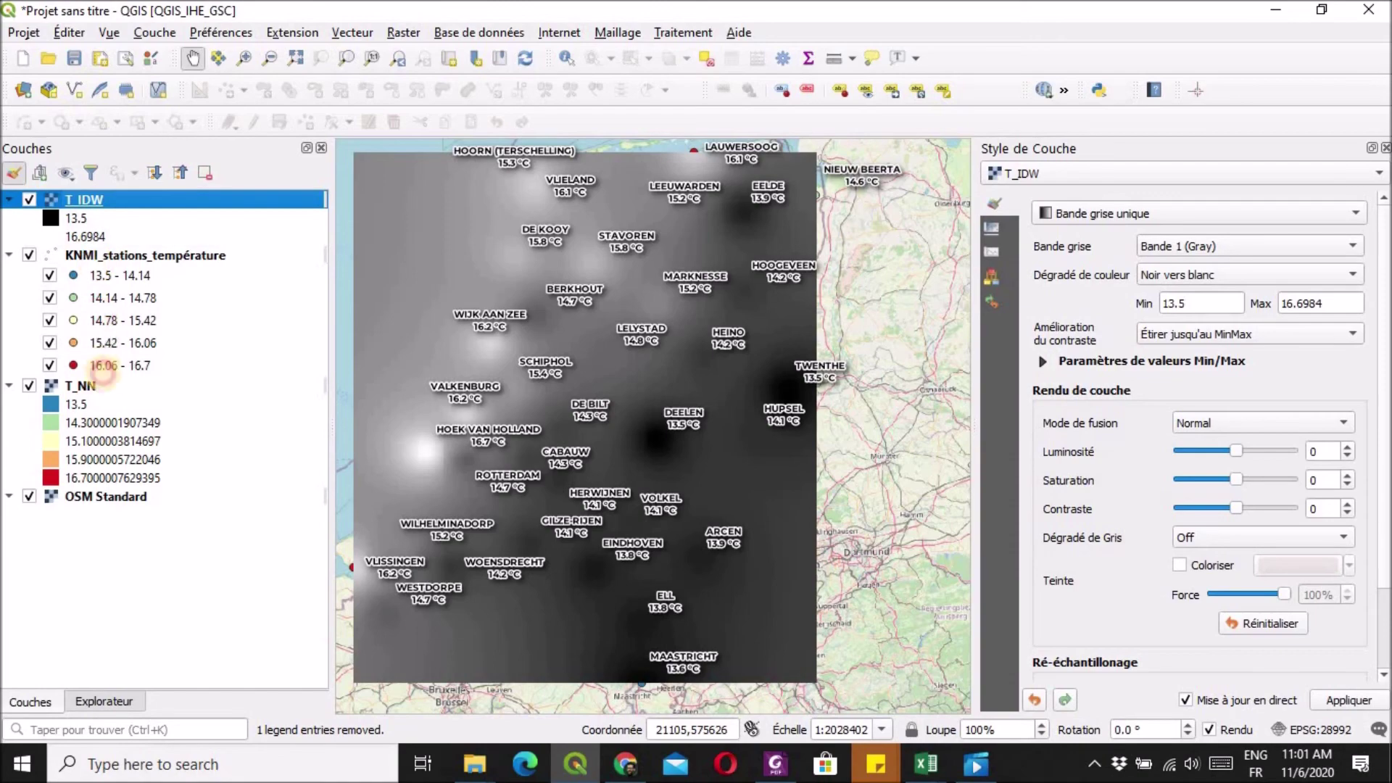
pyautogui.click(90, 253)
pyautogui.moveTo(95, 201); pyautogui.dragTo(123, 193)
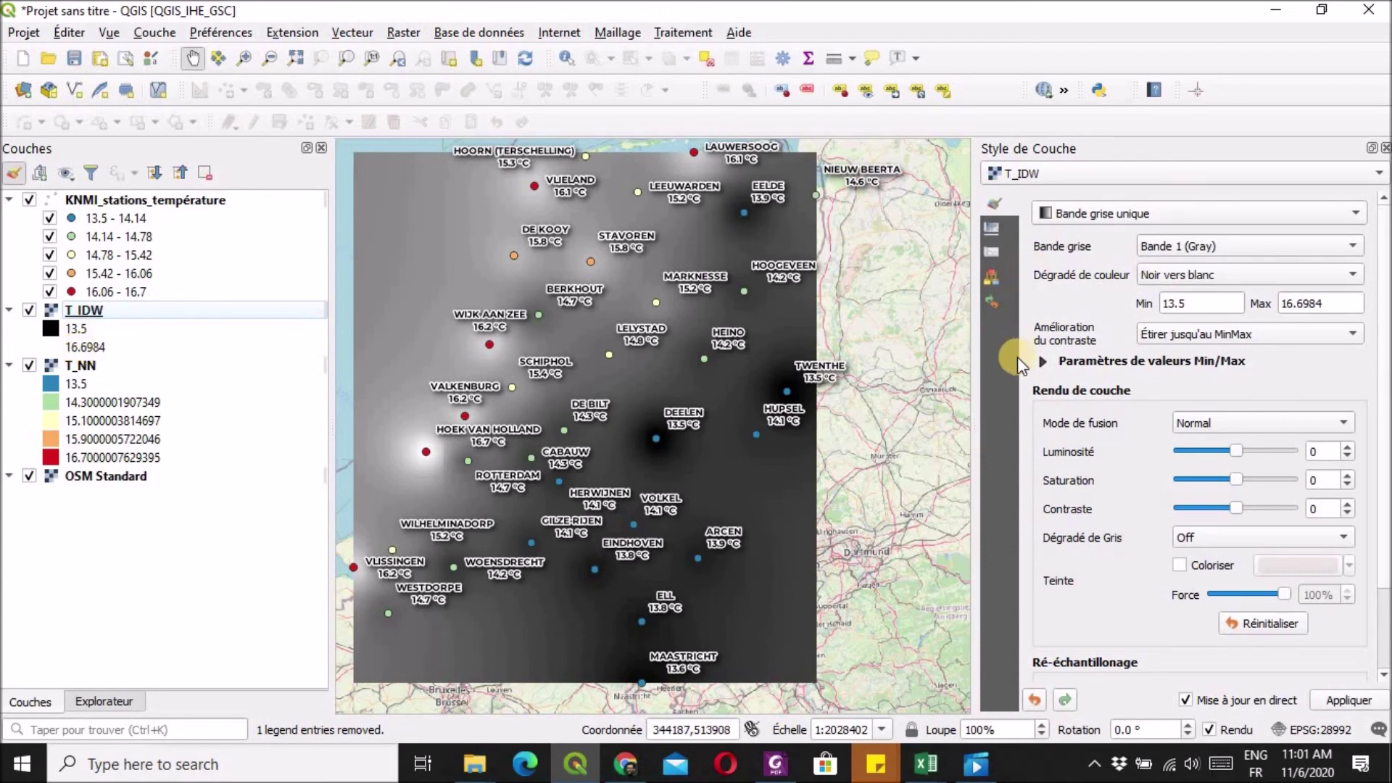
# - Review the min/max value settings of the T_IDW raster and compute its histogram
pyautogui.click(1042, 361)
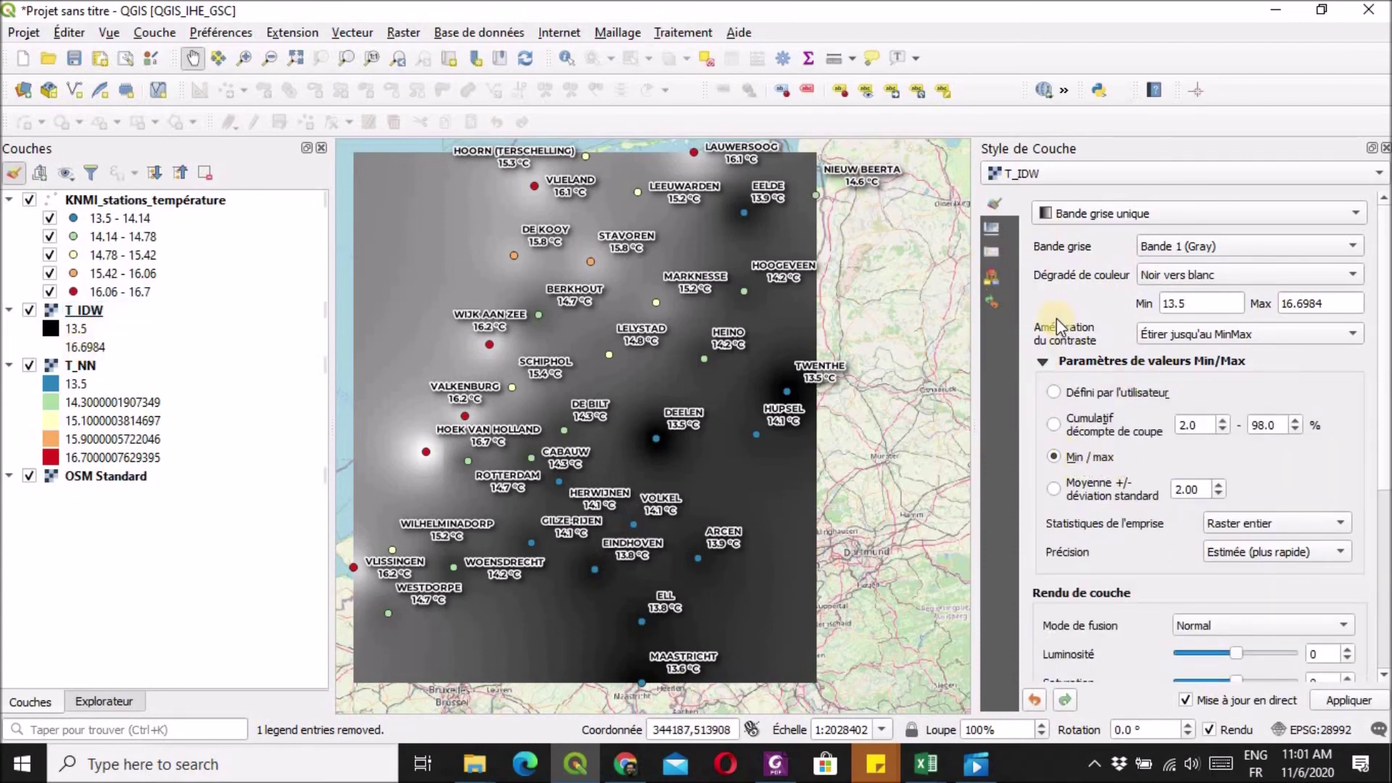
pyautogui.click(998, 251)
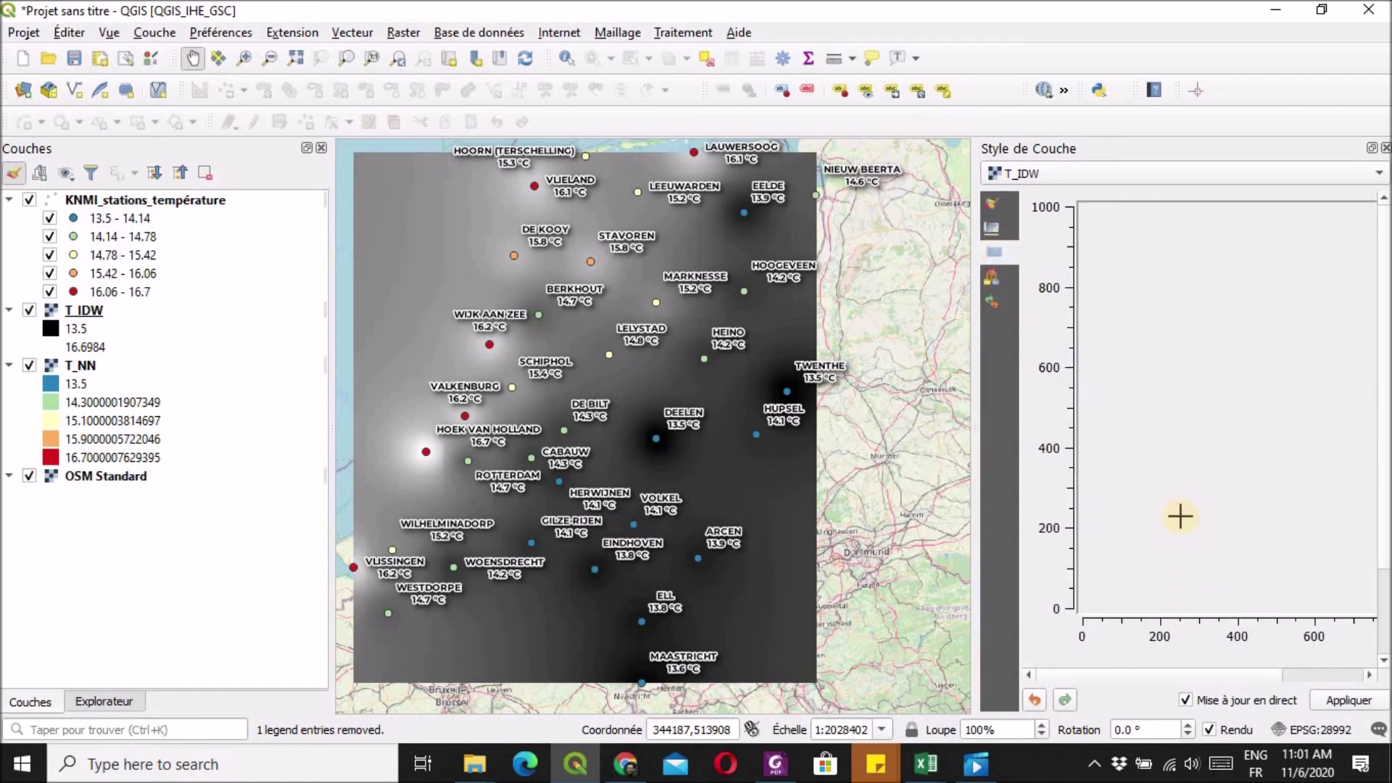
pyautogui.click(1225, 649)
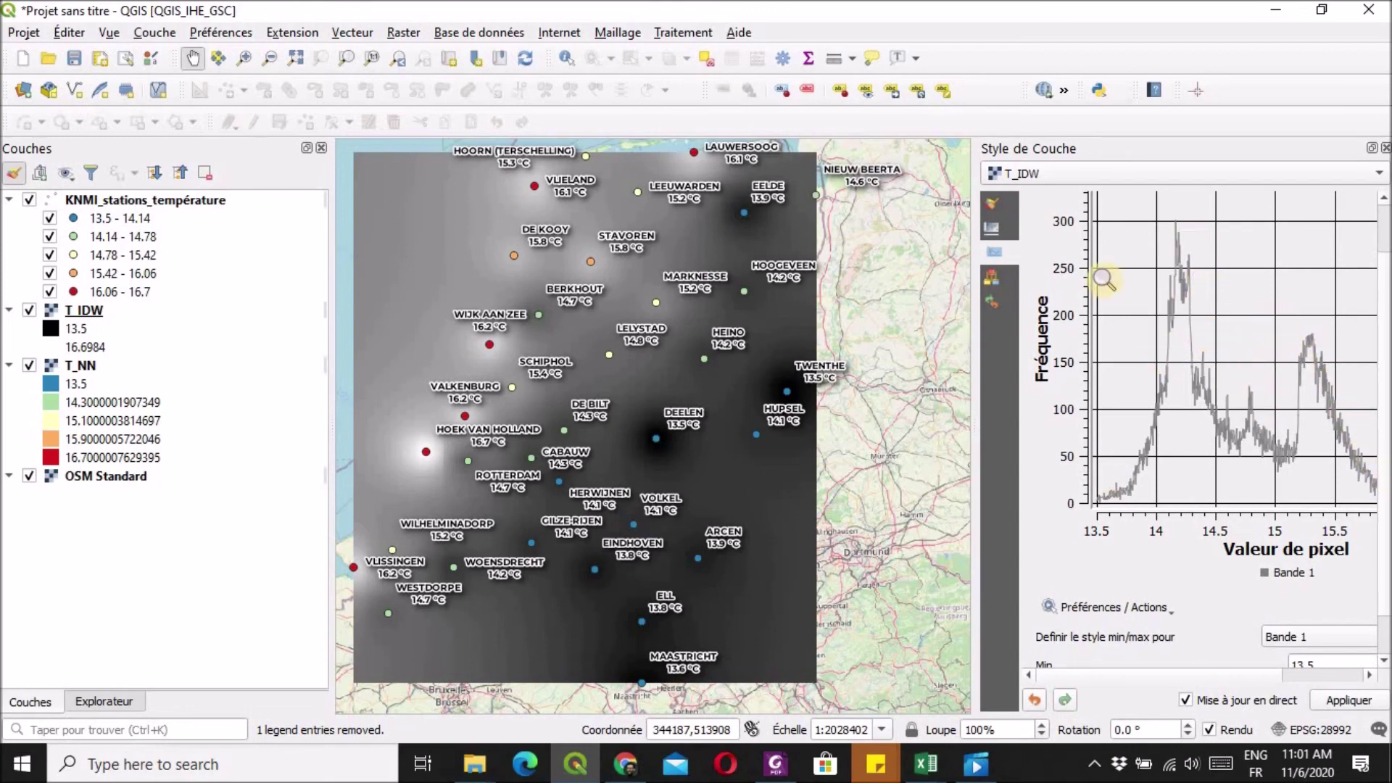
# - Render the T_IDW raster as Pseudo-couleur à bande unique and invert its colour palette
pyautogui.click(1003, 200)
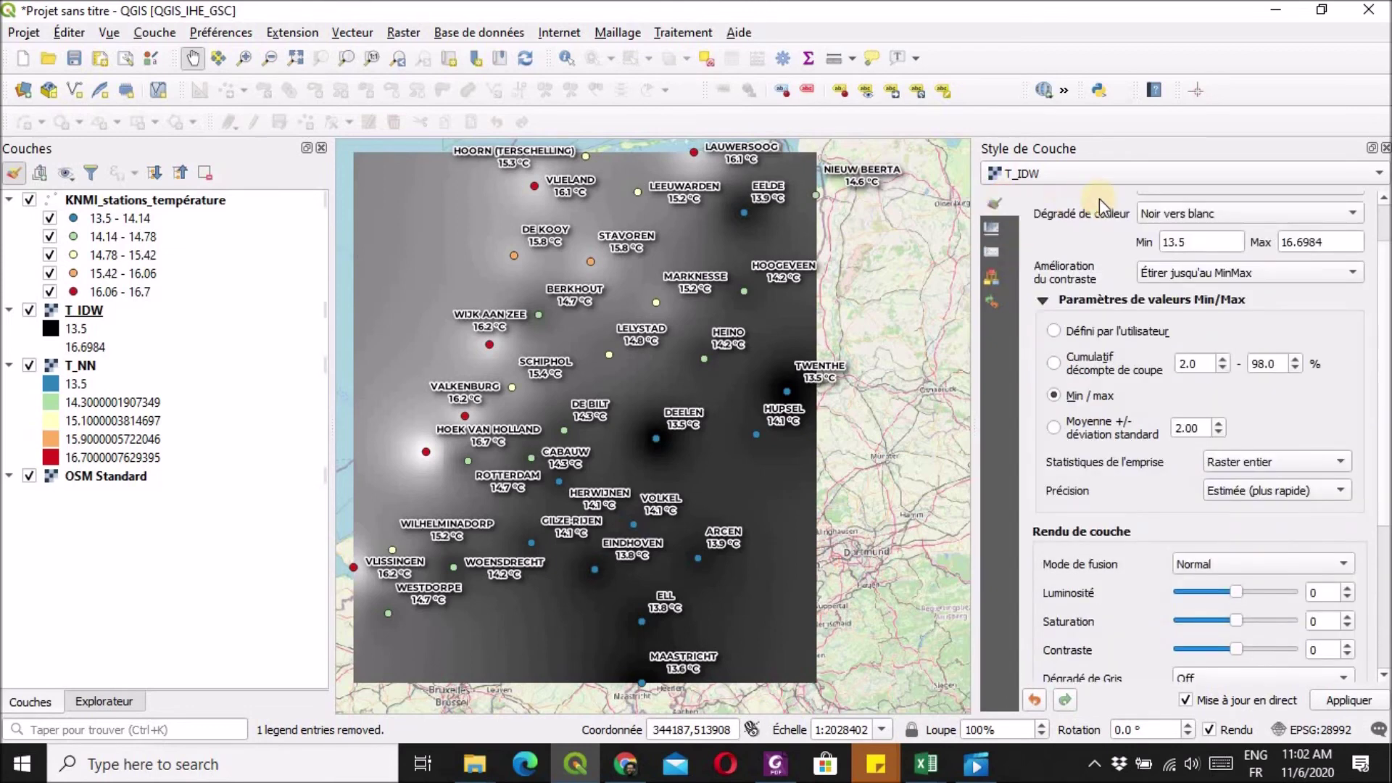
pyautogui.scroll(1, 1050, 251)
pyautogui.click(1166, 208)
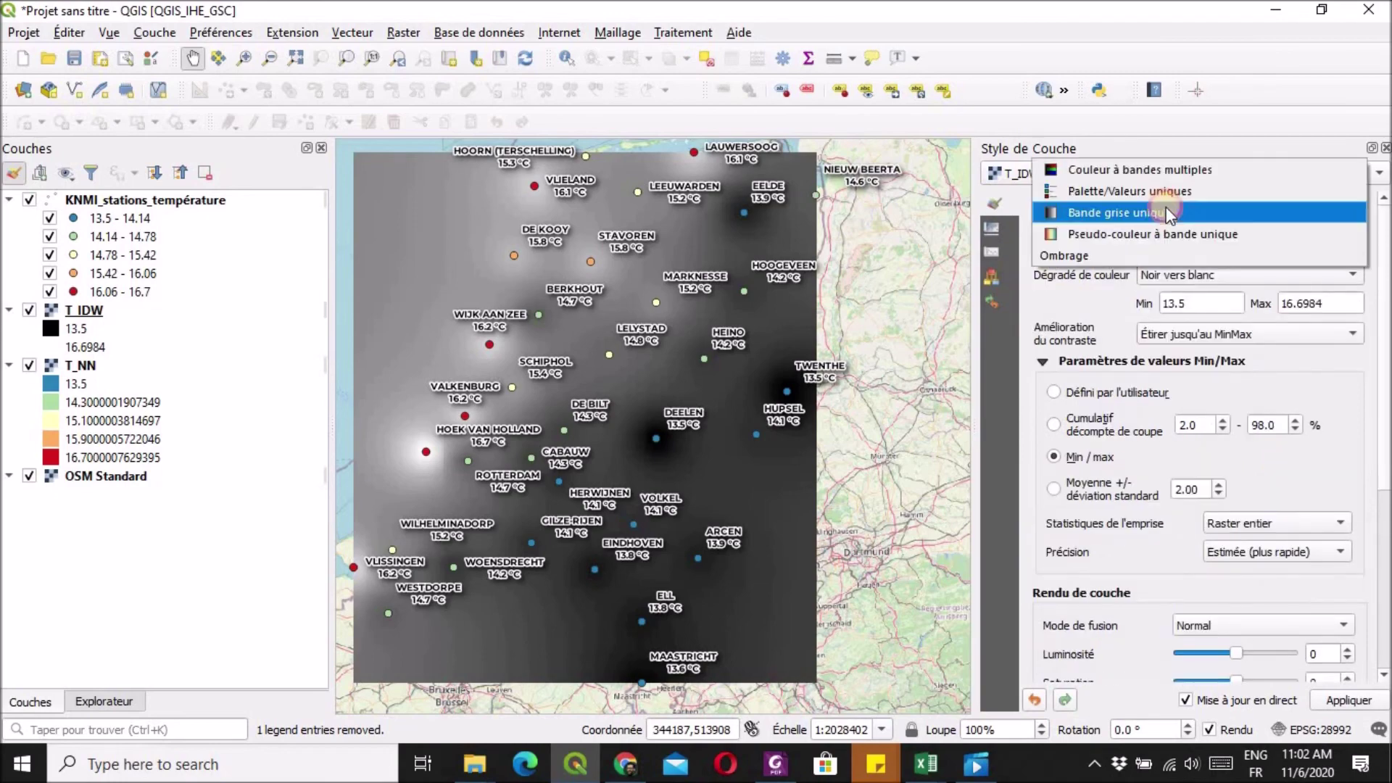
pyautogui.click(1152, 234)
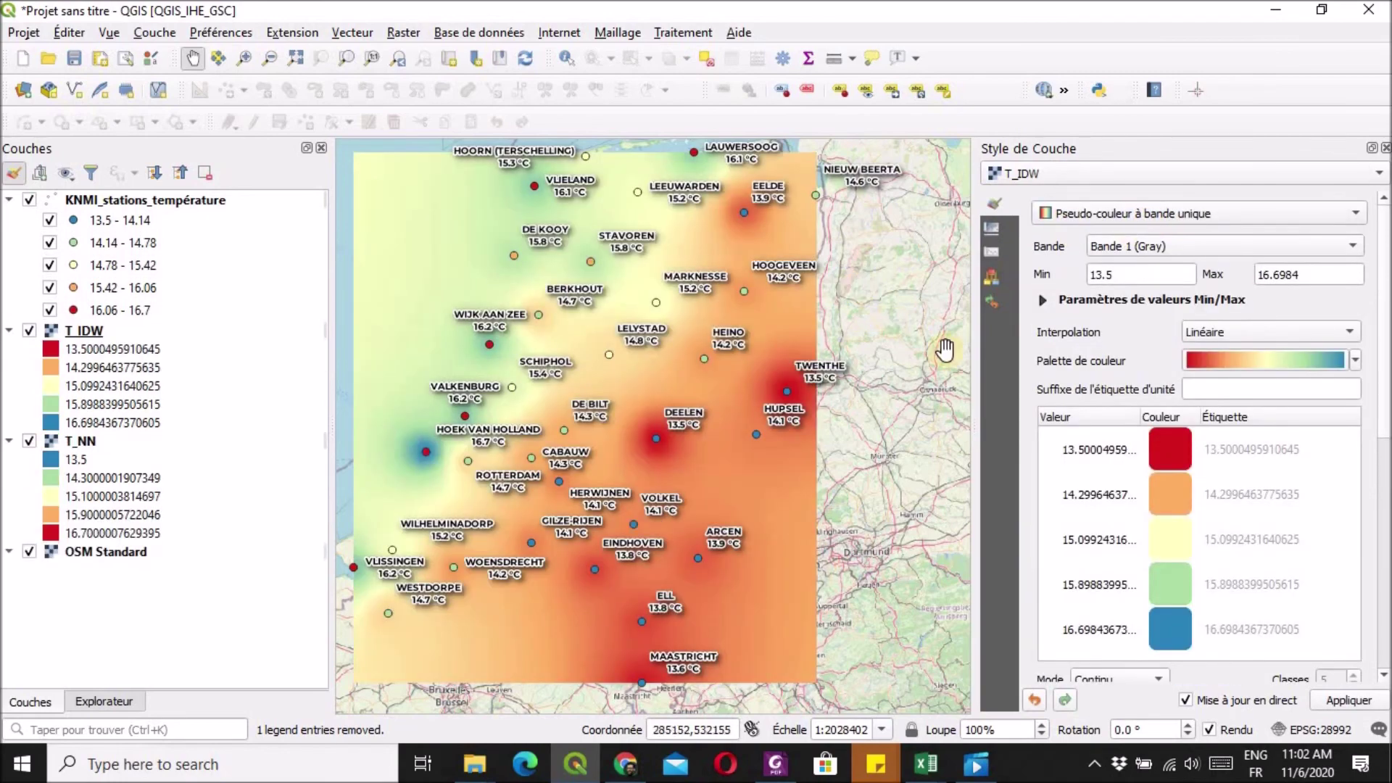
pyautogui.click(1354, 360)
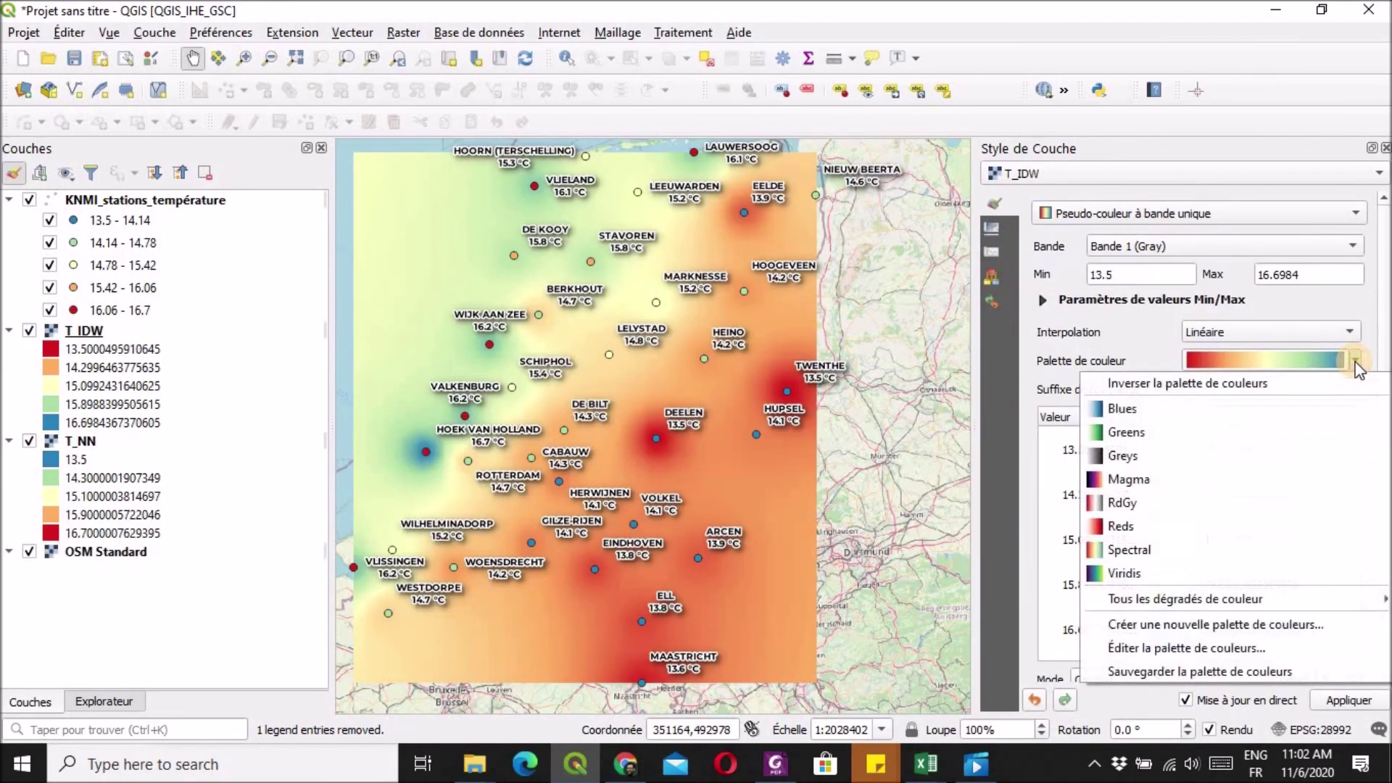
pyautogui.click(1214, 378)
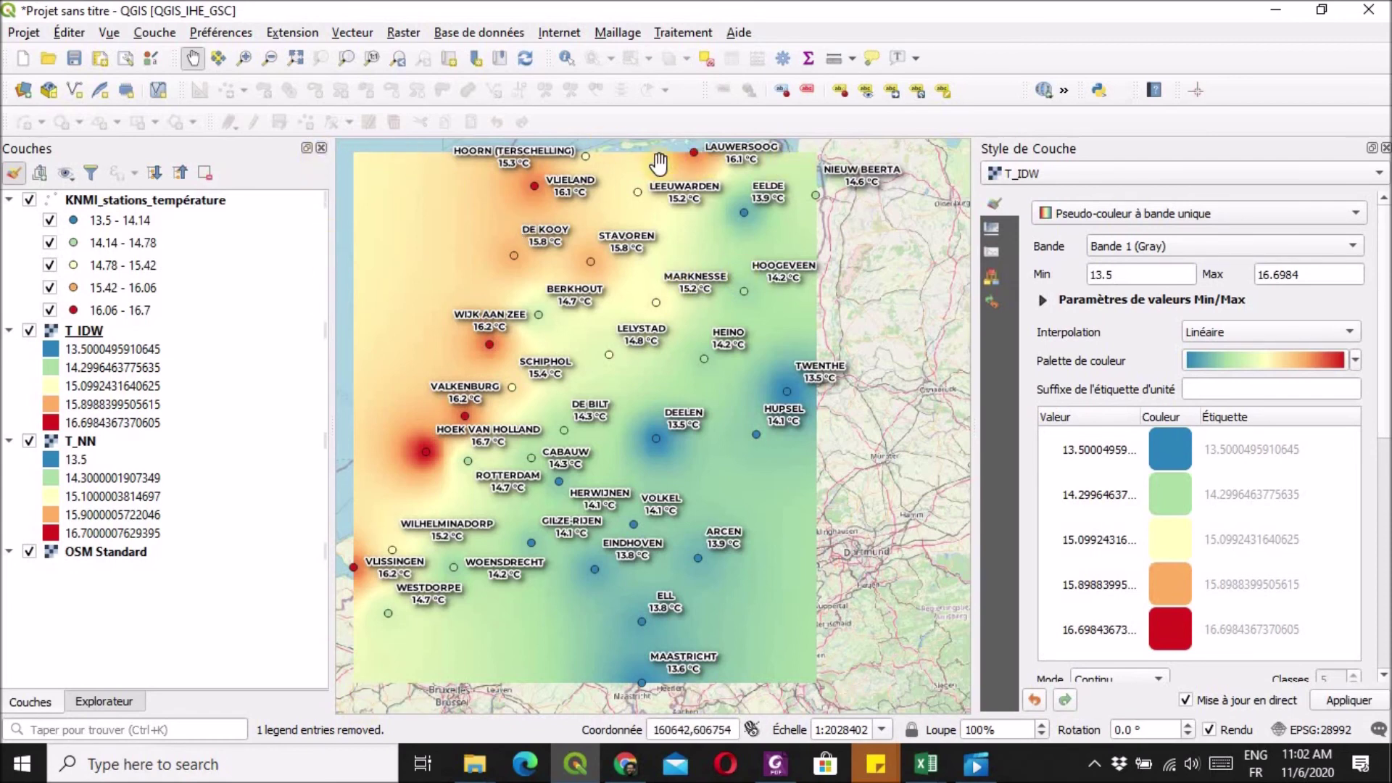
# - Try 72.4% global opacity on the T_IDW raster with T_NN hidden, and restore the opacity to 100%
pyautogui.click(994, 231)
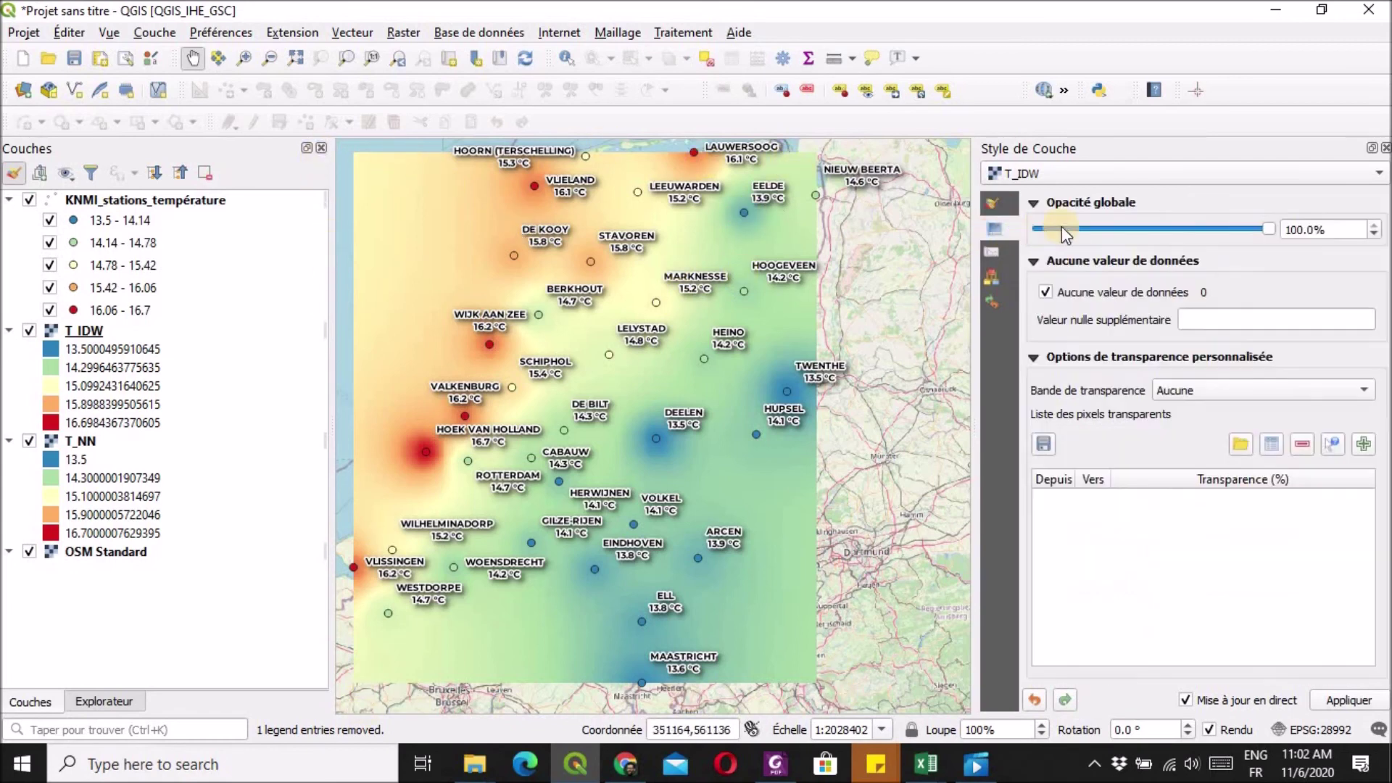
pyautogui.moveTo(1265, 231); pyautogui.dragTo(1203, 229)
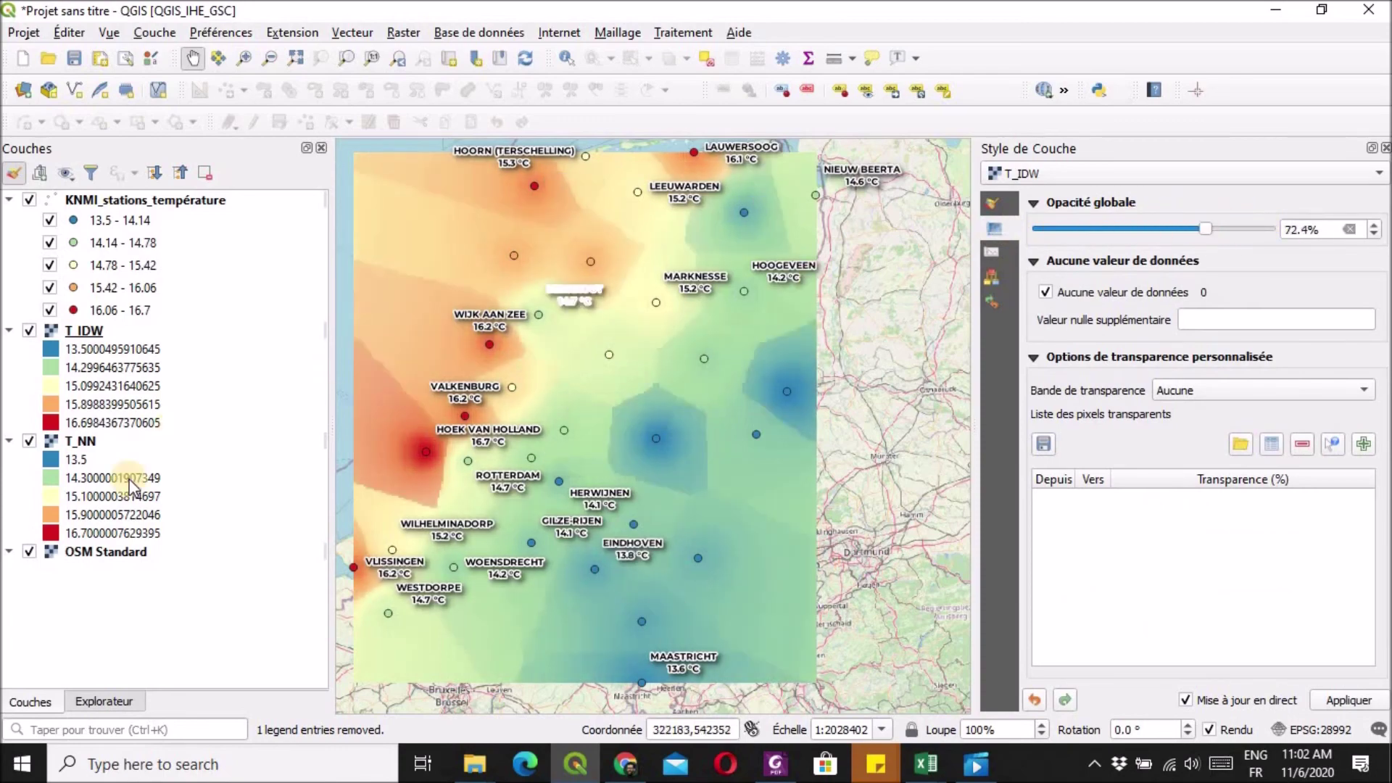
pyautogui.click(29, 441)
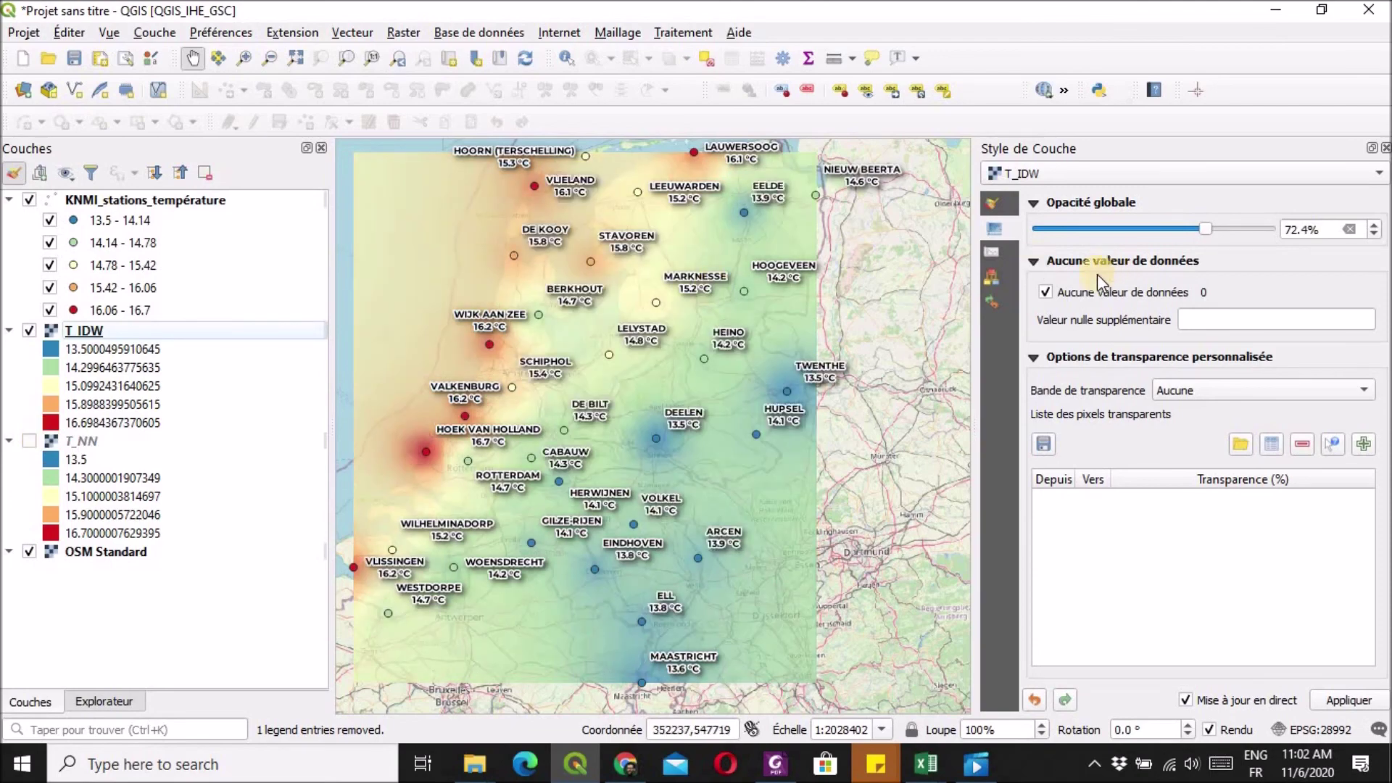
pyautogui.moveTo(1196, 230); pyautogui.dragTo(1315, 241)
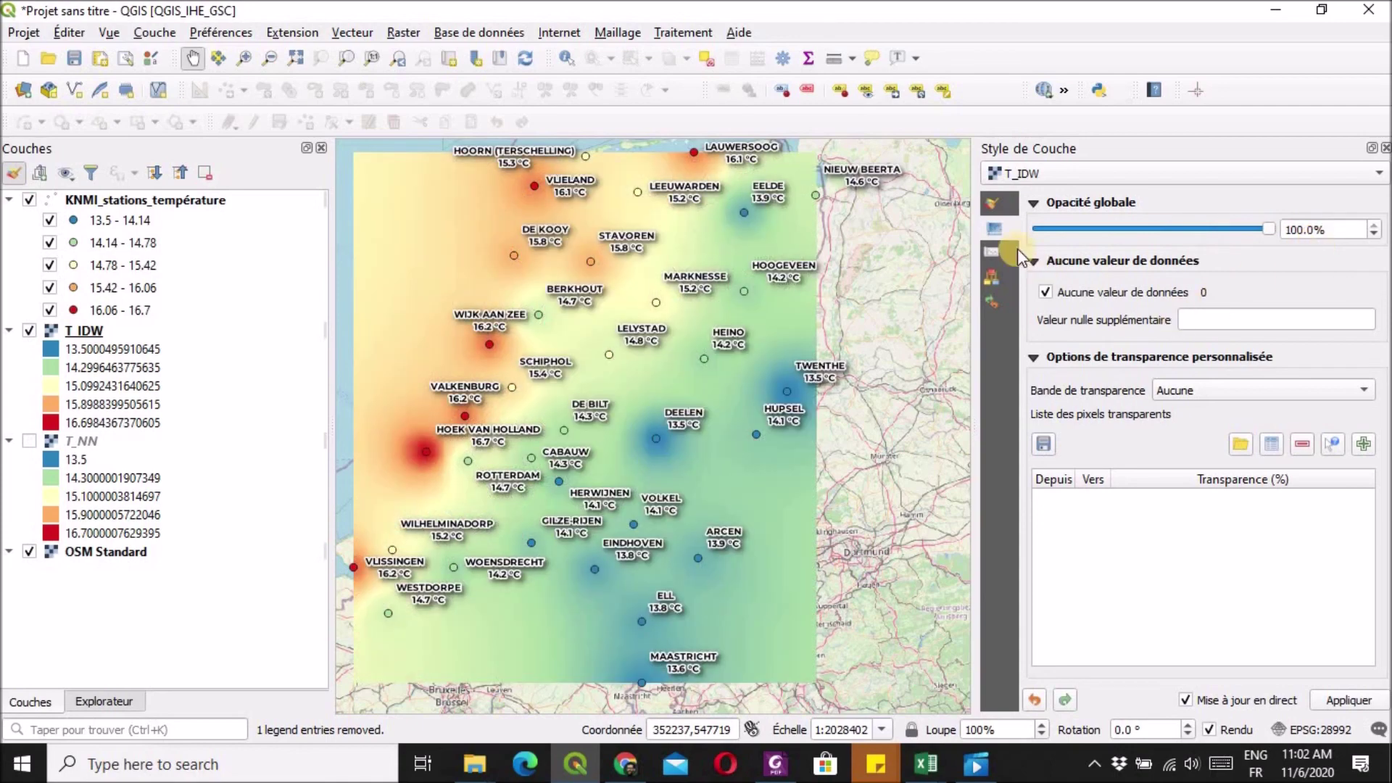
# - Set the T_IDW raster's layer blending mode to Multiplier and check how it blends with the OSM basemap
pyautogui.click(991, 205)
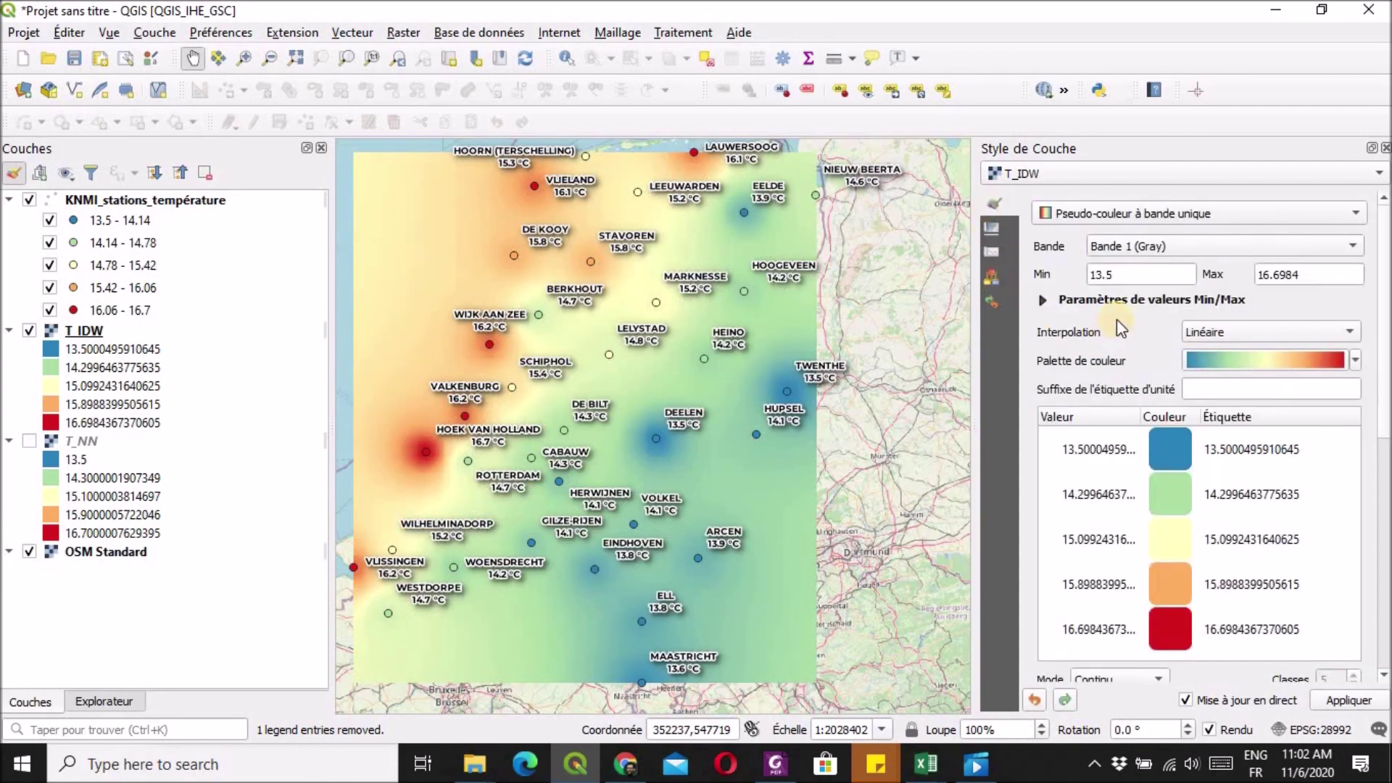
pyautogui.moveTo(1382, 340); pyautogui.dragTo(1380, 499)
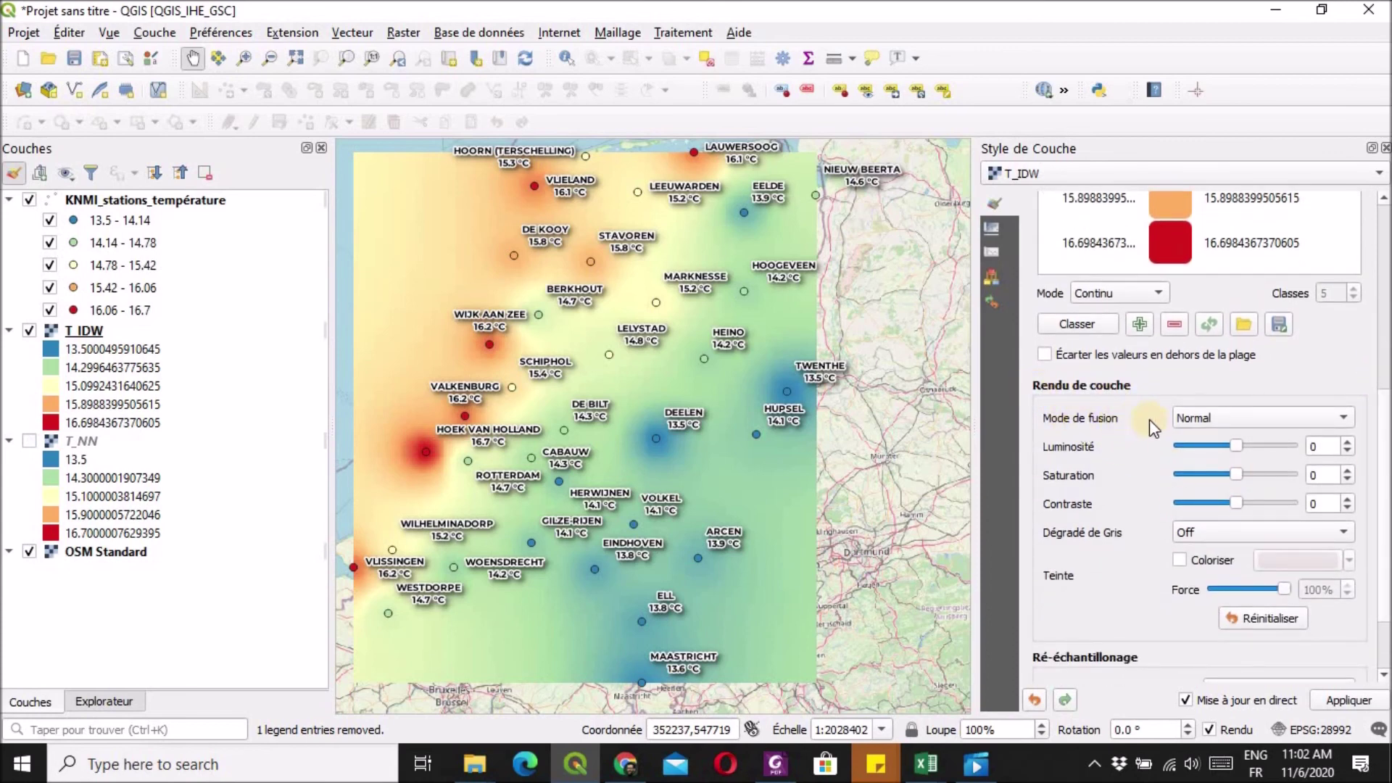
pyautogui.click(1334, 419)
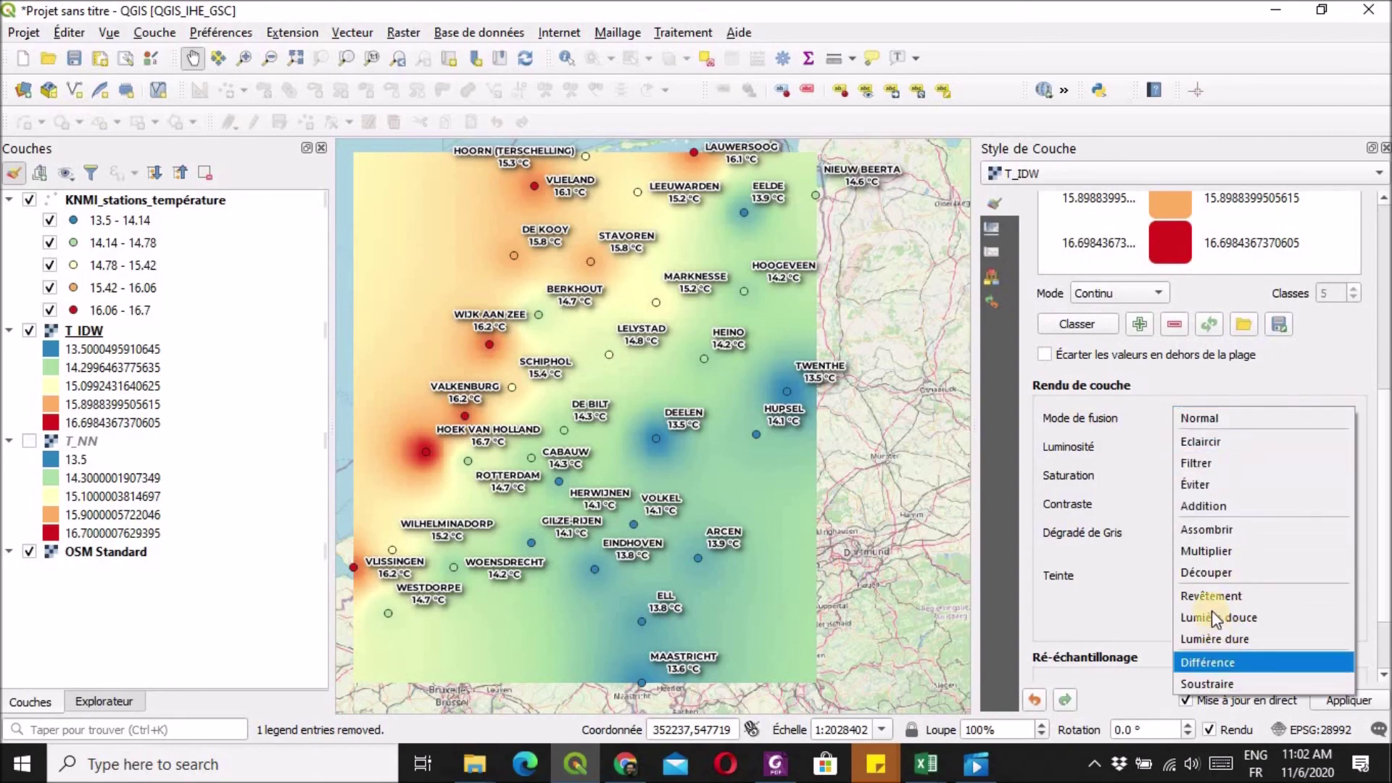
pyautogui.click(1290, 549)
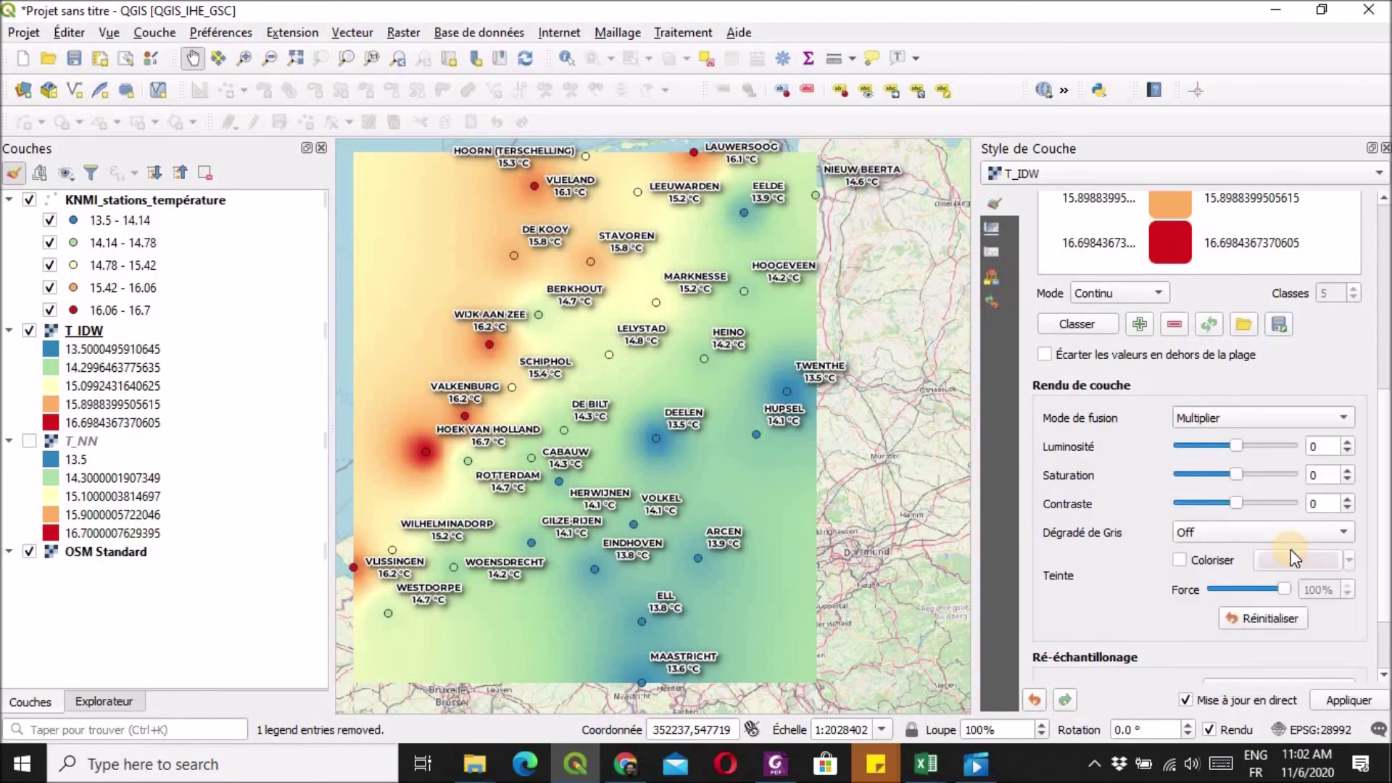
pyautogui.moveTo(785, 373); pyautogui.dragTo(860, 394)
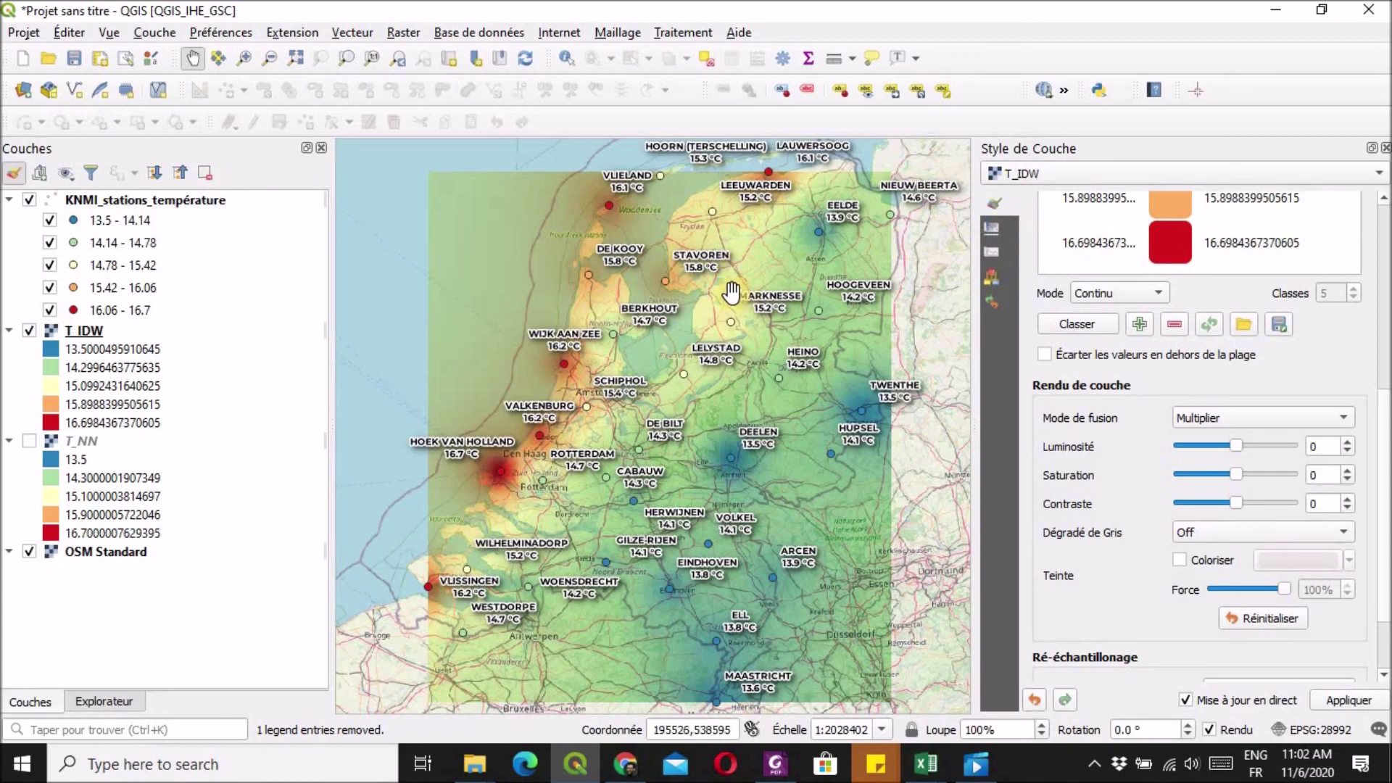
pyautogui.scroll(1, 605, 316)
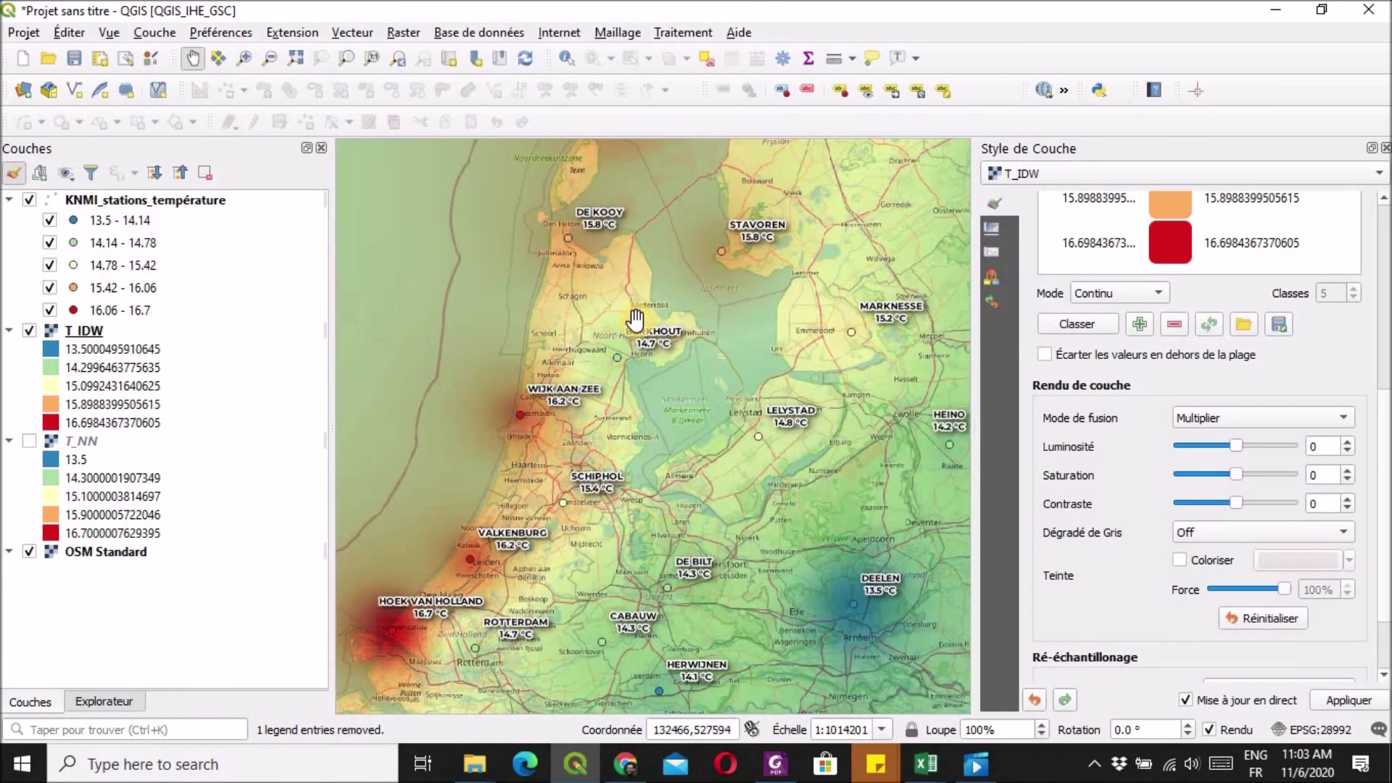
pyautogui.scroll(-1, 645, 315)
# - Copy the T_IDW raster's style and paste it onto the T_NN raster
pyautogui.click(75, 331)
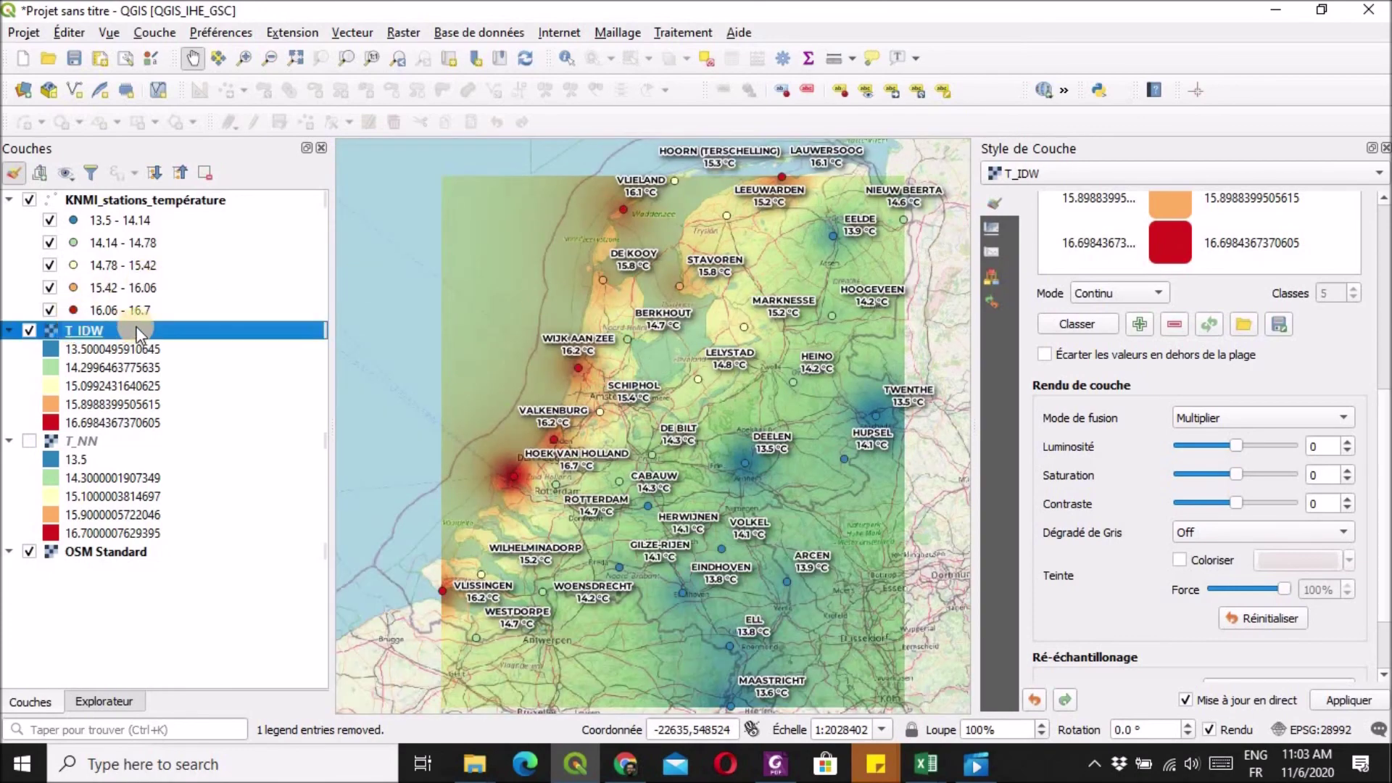
pyautogui.rightClick(164, 326)
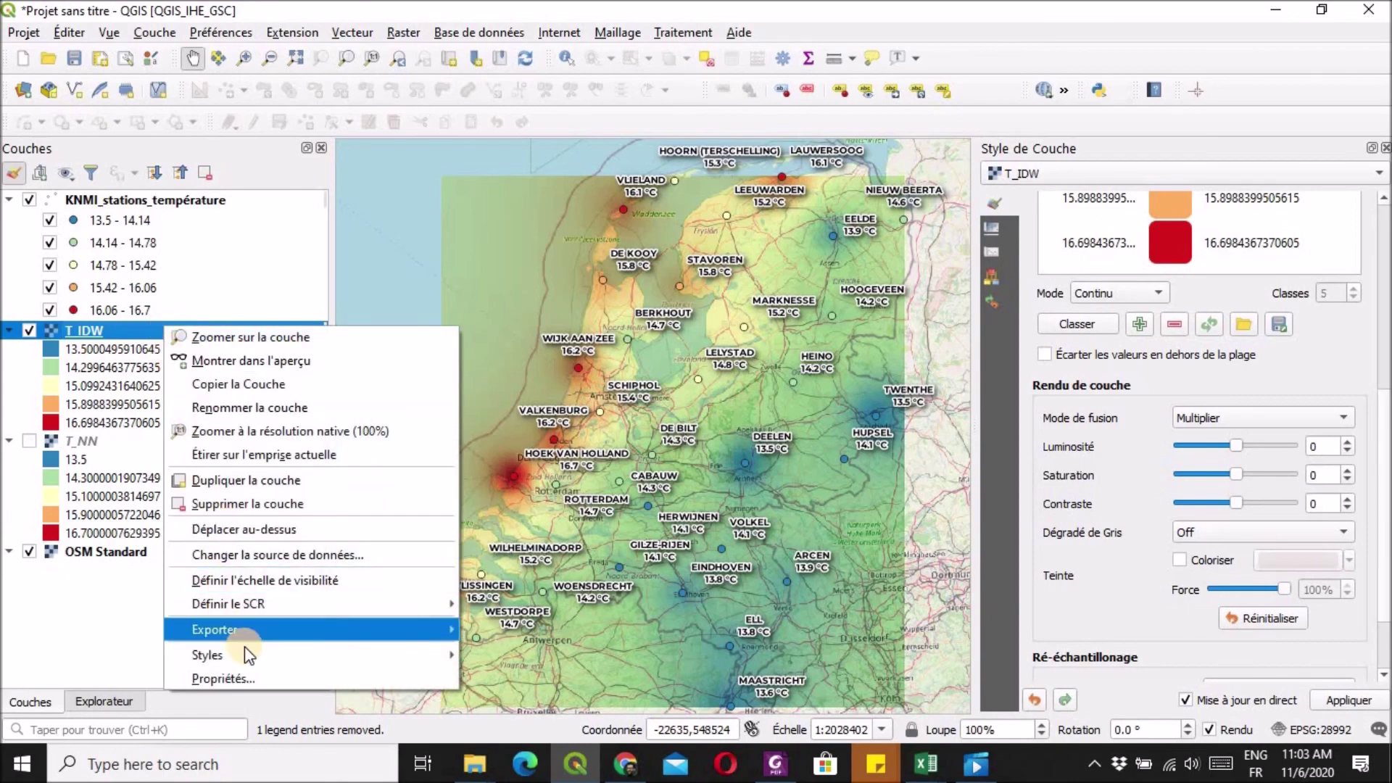
pyautogui.moveTo(381, 645)
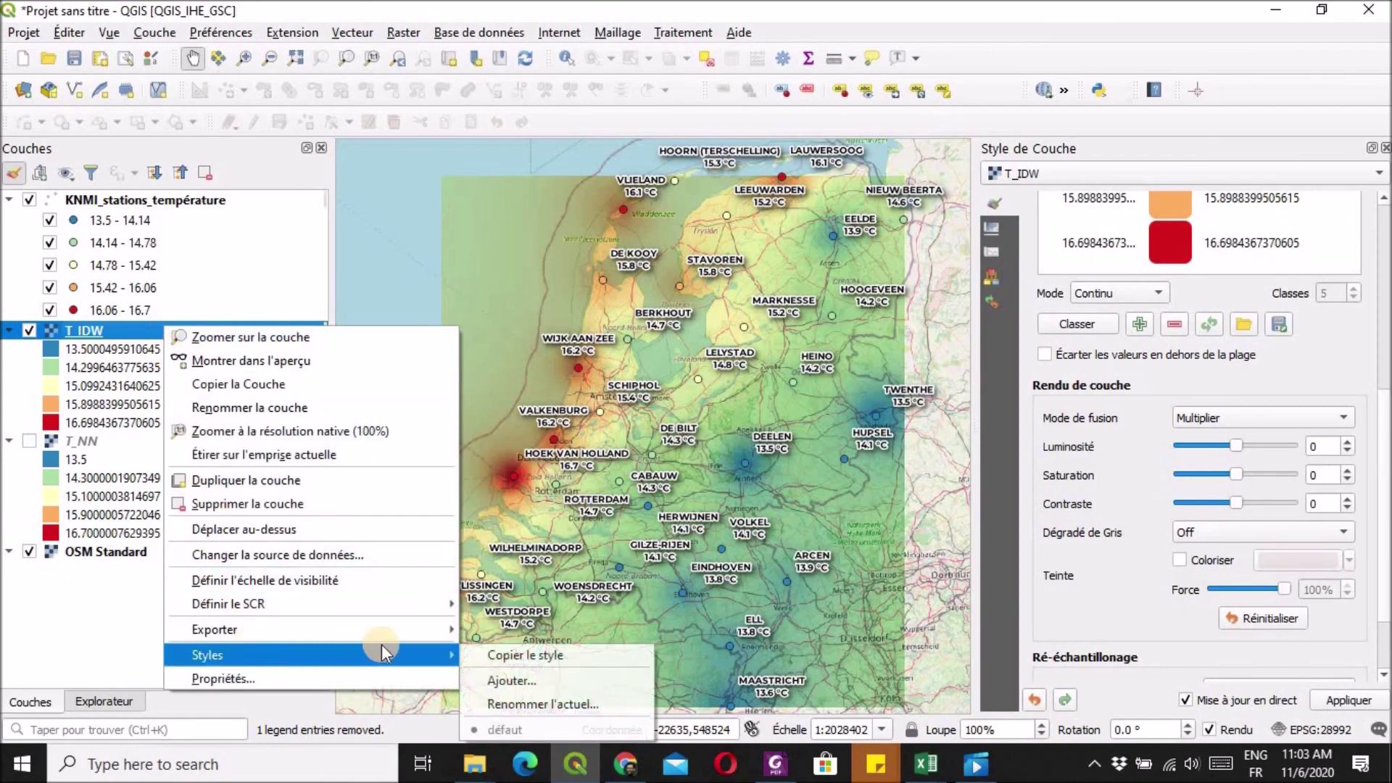
pyautogui.click(576, 659)
pyautogui.click(94, 442)
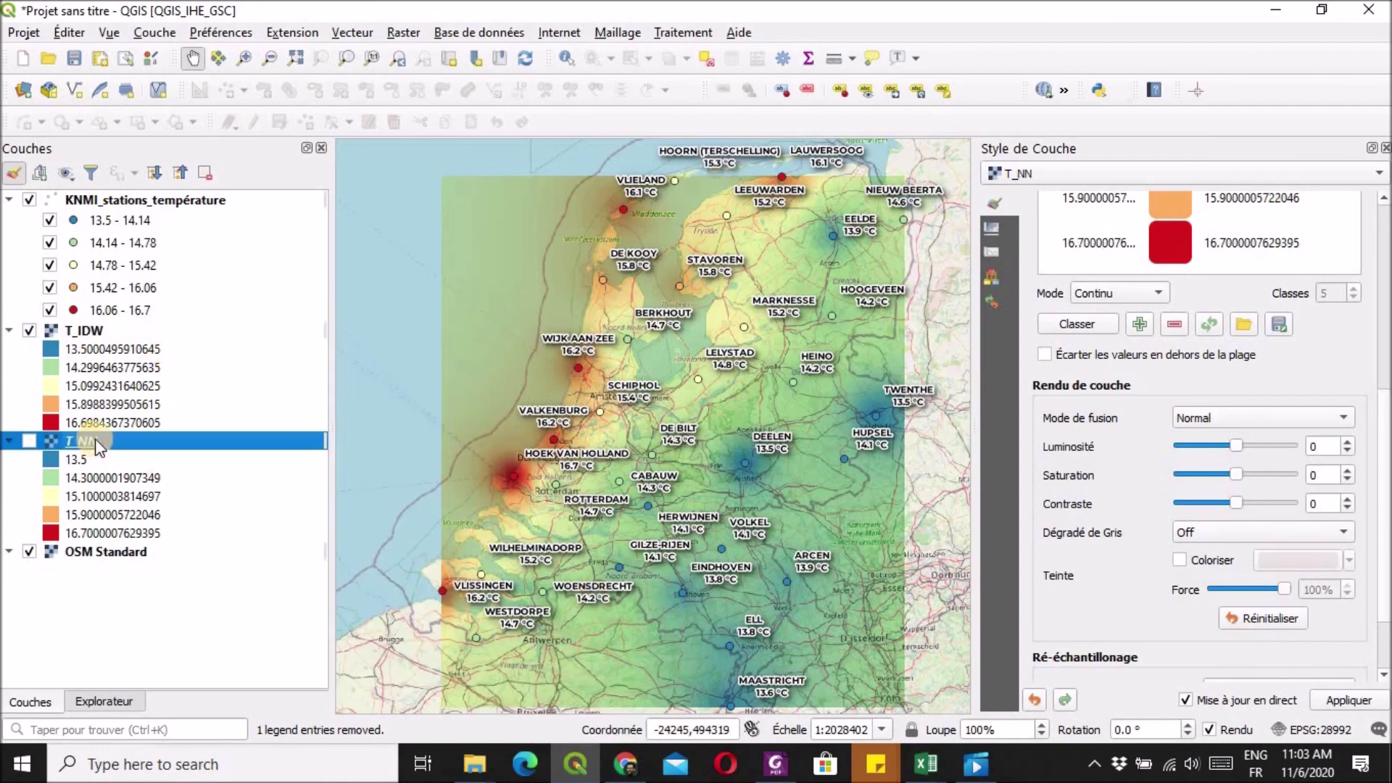
pyautogui.rightClick(121, 438)
pyautogui.moveTo(210, 409)
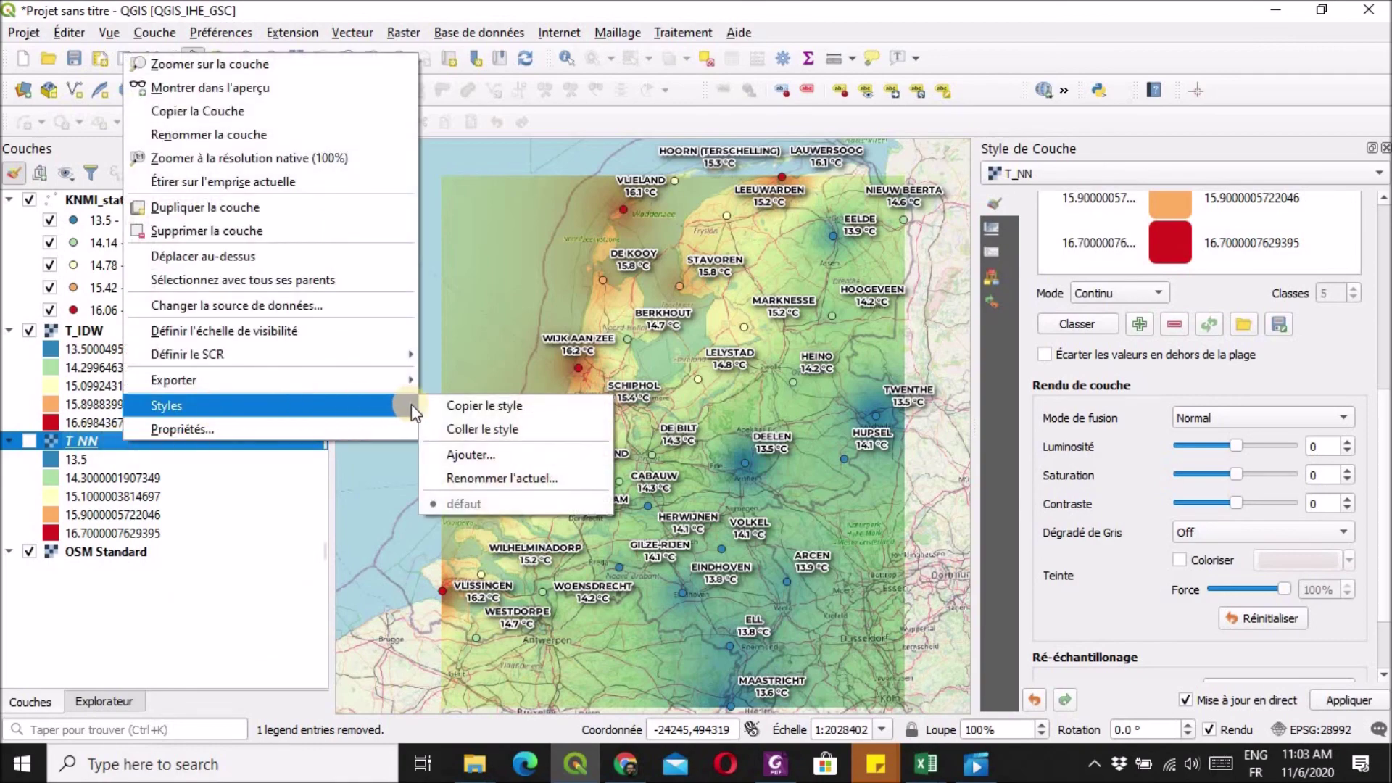
pyautogui.click(563, 429)
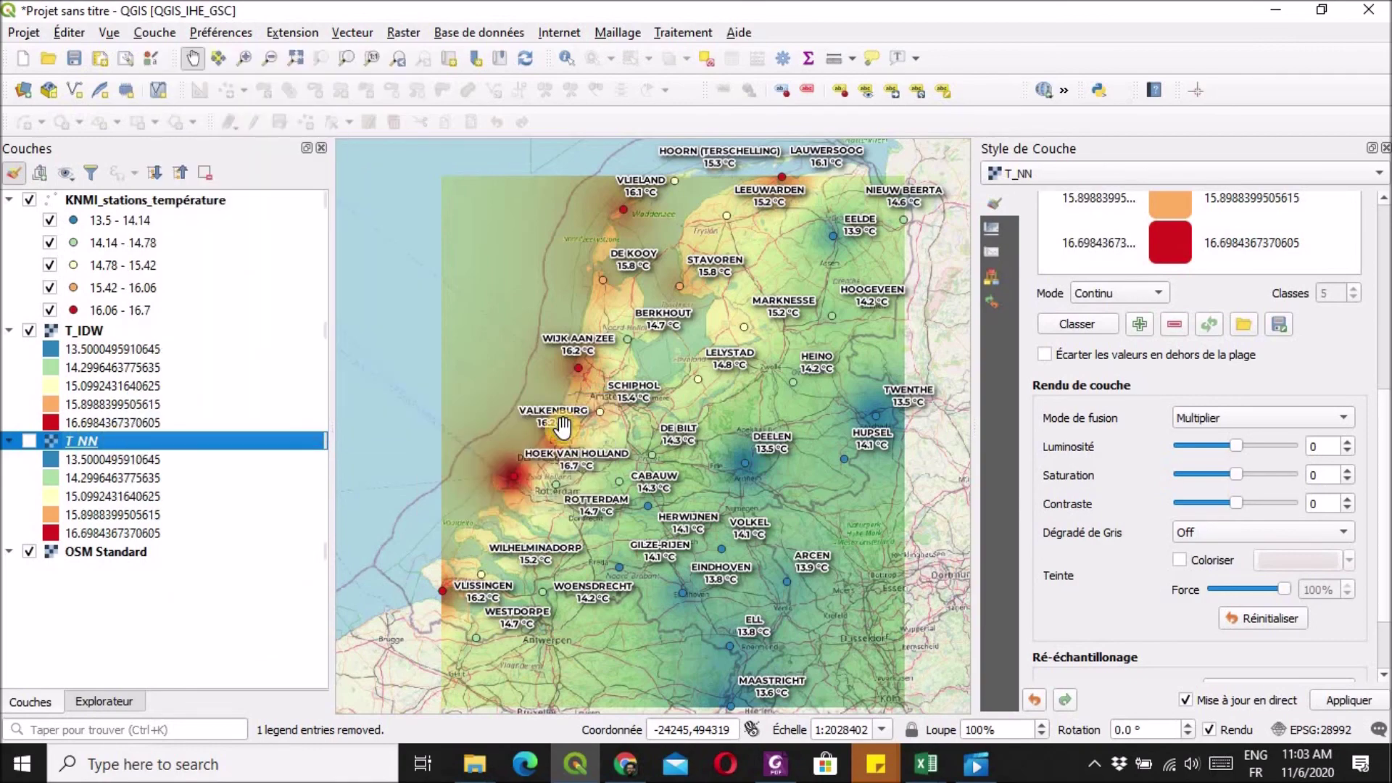
# - Compare the T_NN and T_IDW rasters by alternating their visibility, leaving only T_IDW shown
pyautogui.click(29, 330)
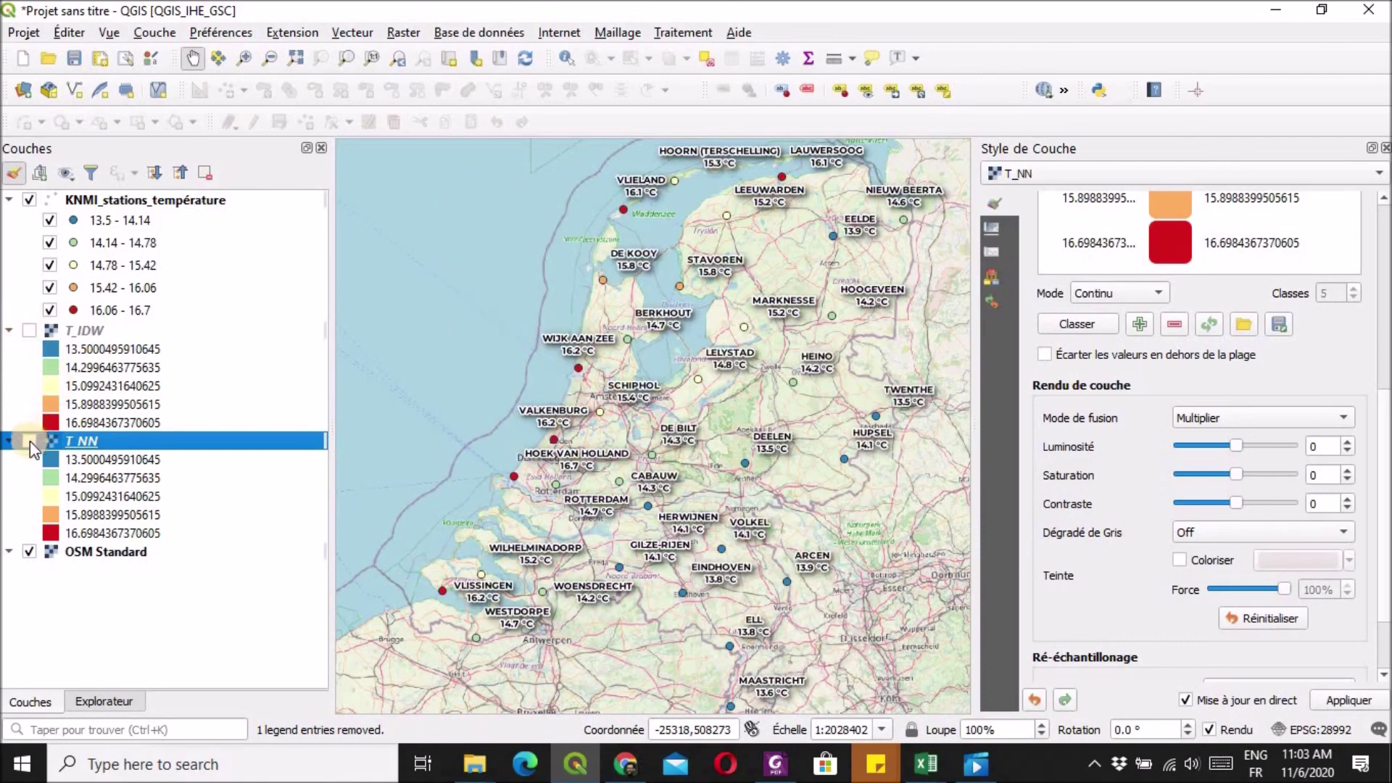
pyautogui.click(29, 440)
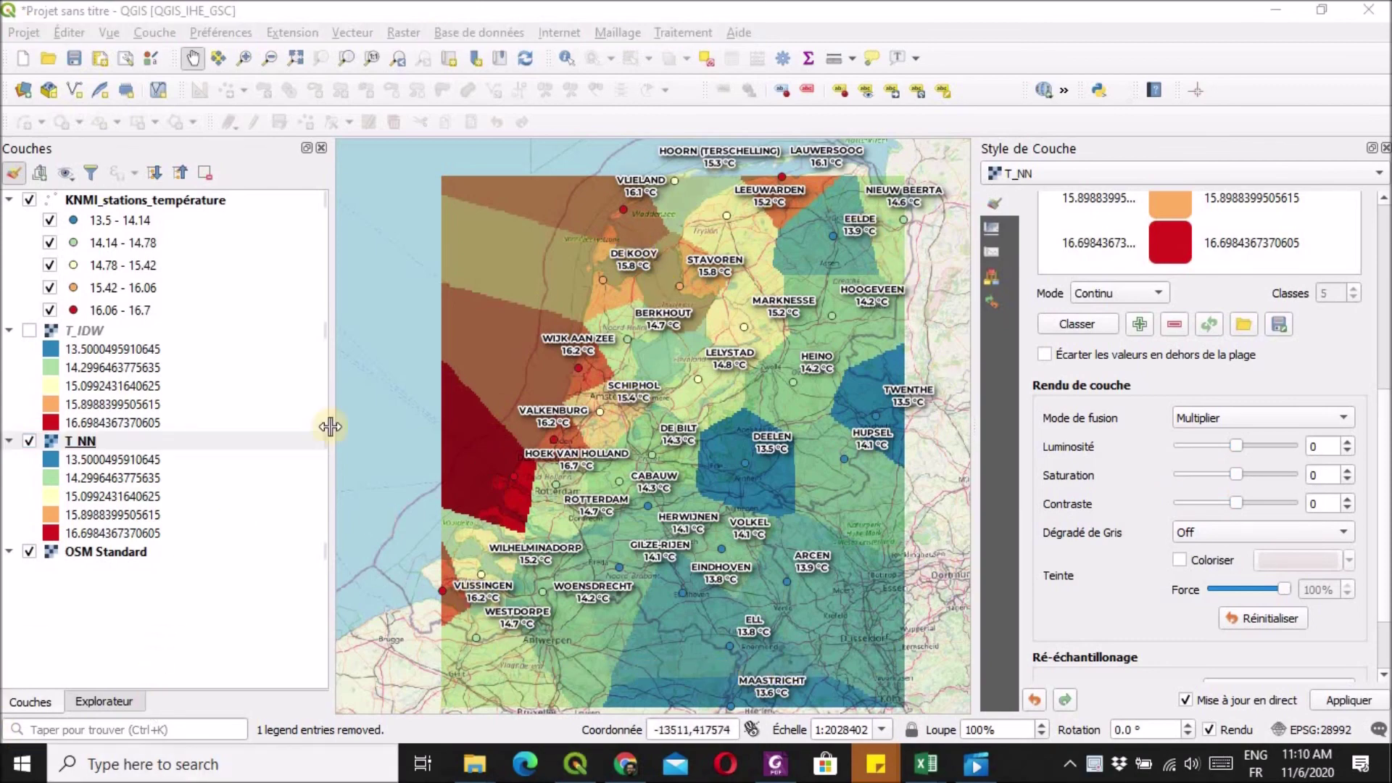
pyautogui.click(28, 332)
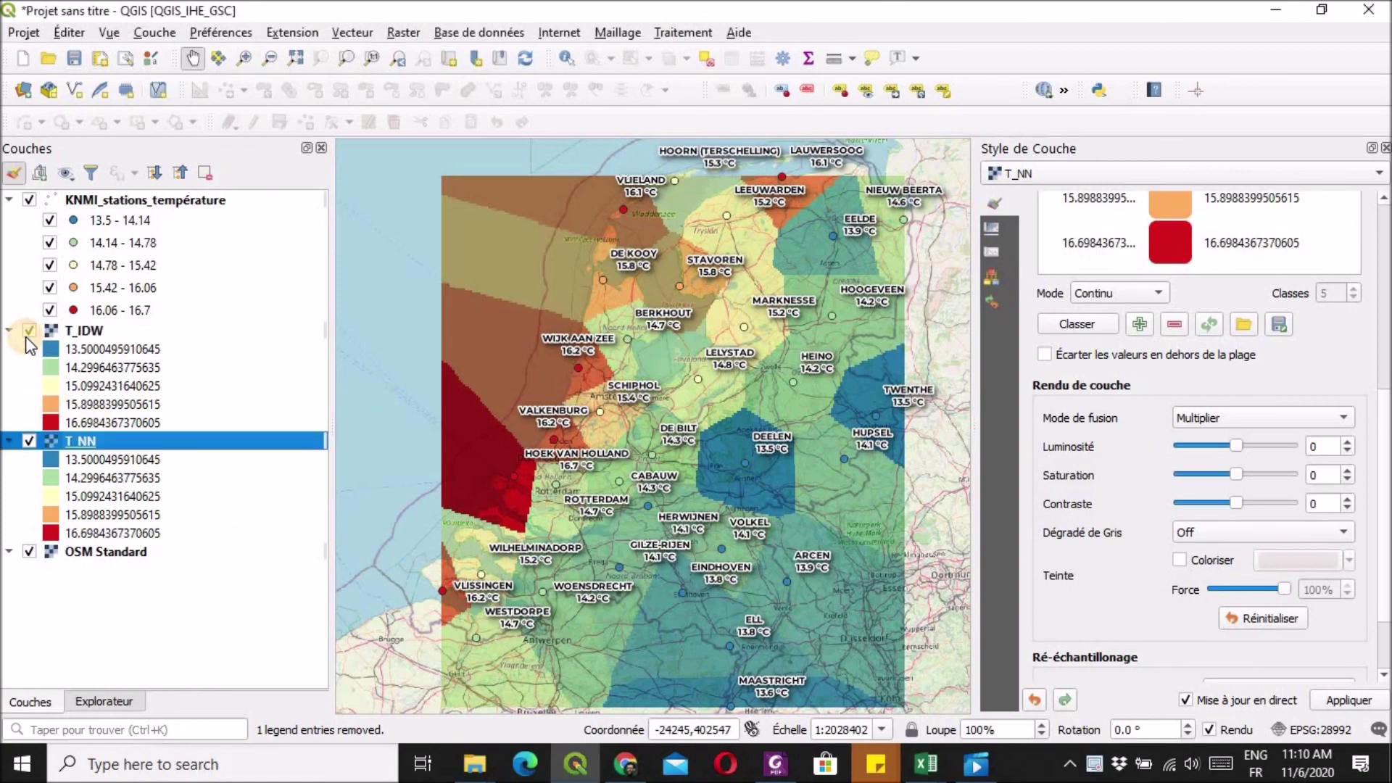
pyautogui.click(28, 441)
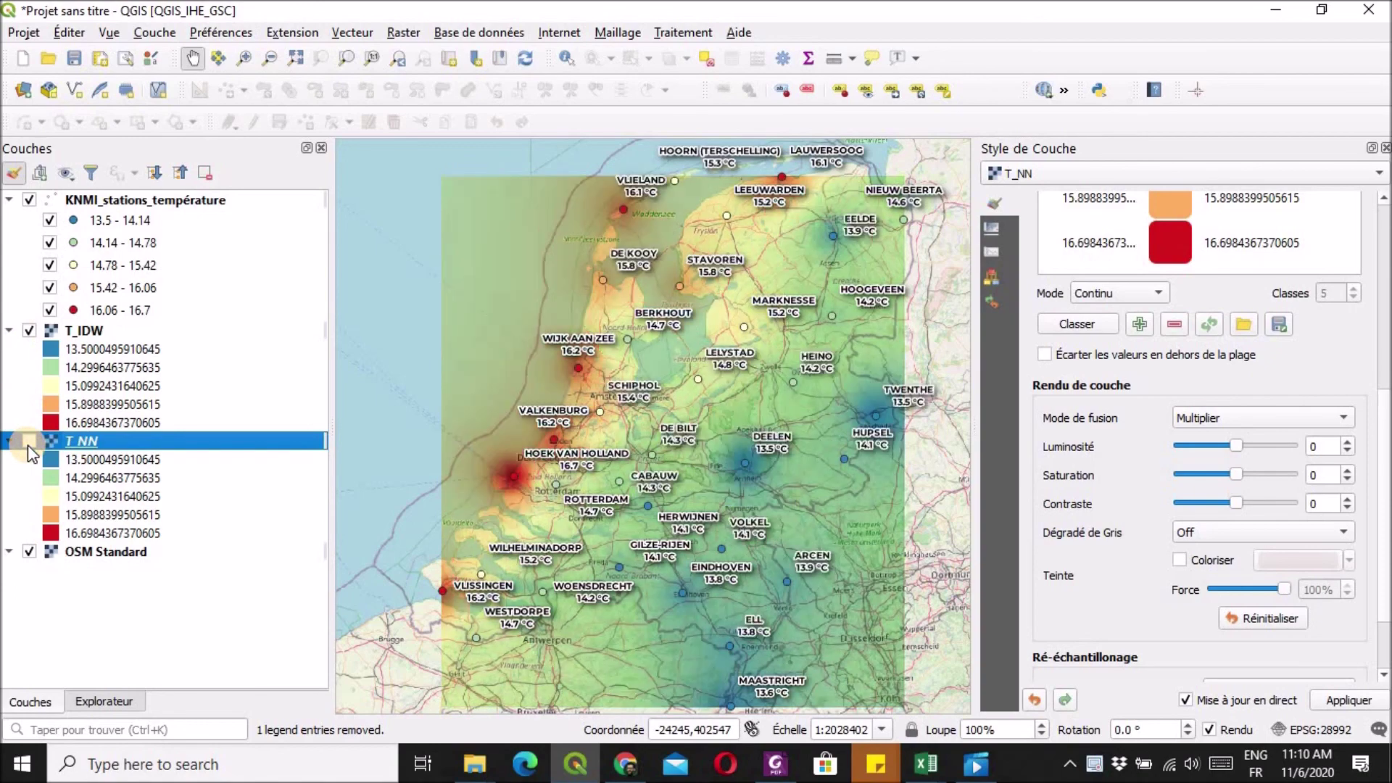
pyautogui.click(28, 441)
pyautogui.click(29, 331)
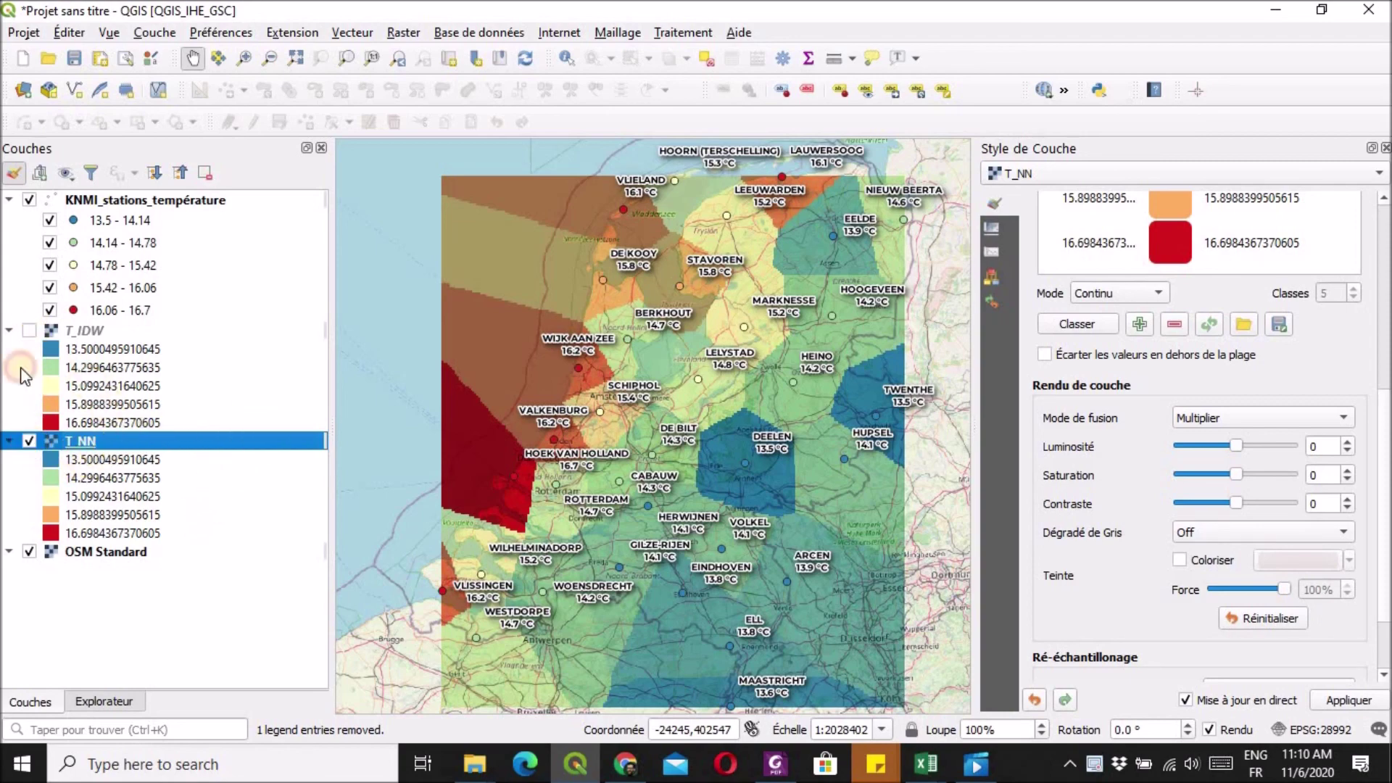
pyautogui.press('space')
pyautogui.click(29, 331)
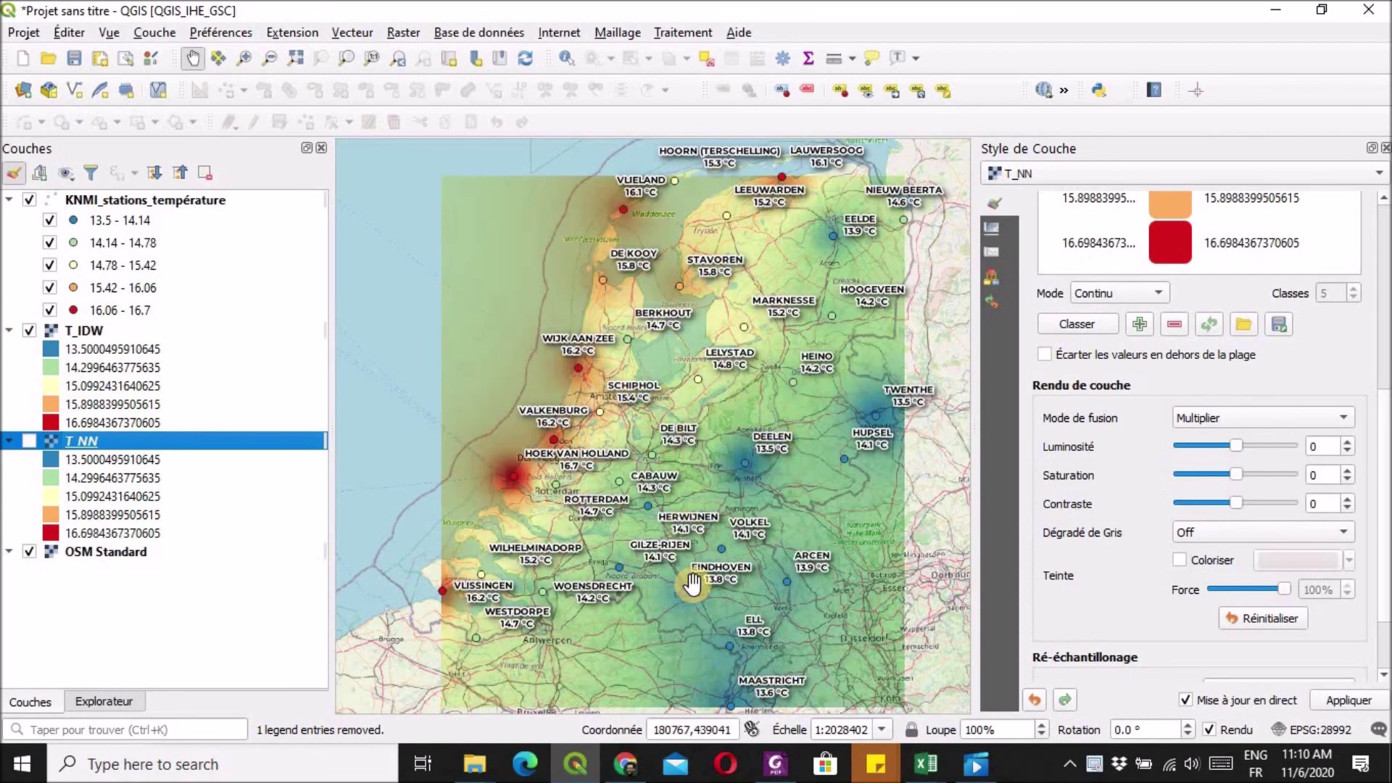
# - Review T_NN's symbology settings and examine the T_IDW surface along the coast around Hoek van Holland
pyautogui.click(999, 210)
pyautogui.click(990, 211)
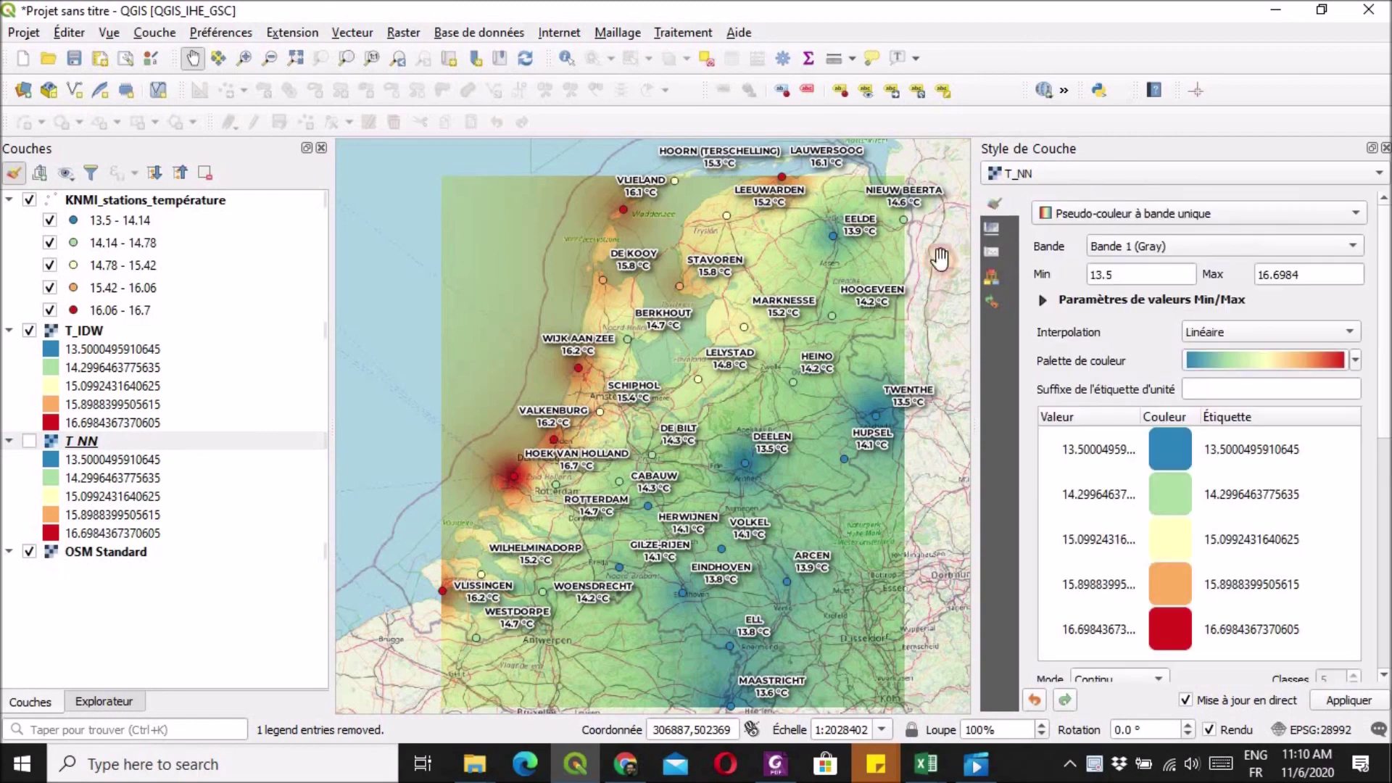
pyautogui.scroll(1, 501, 478)
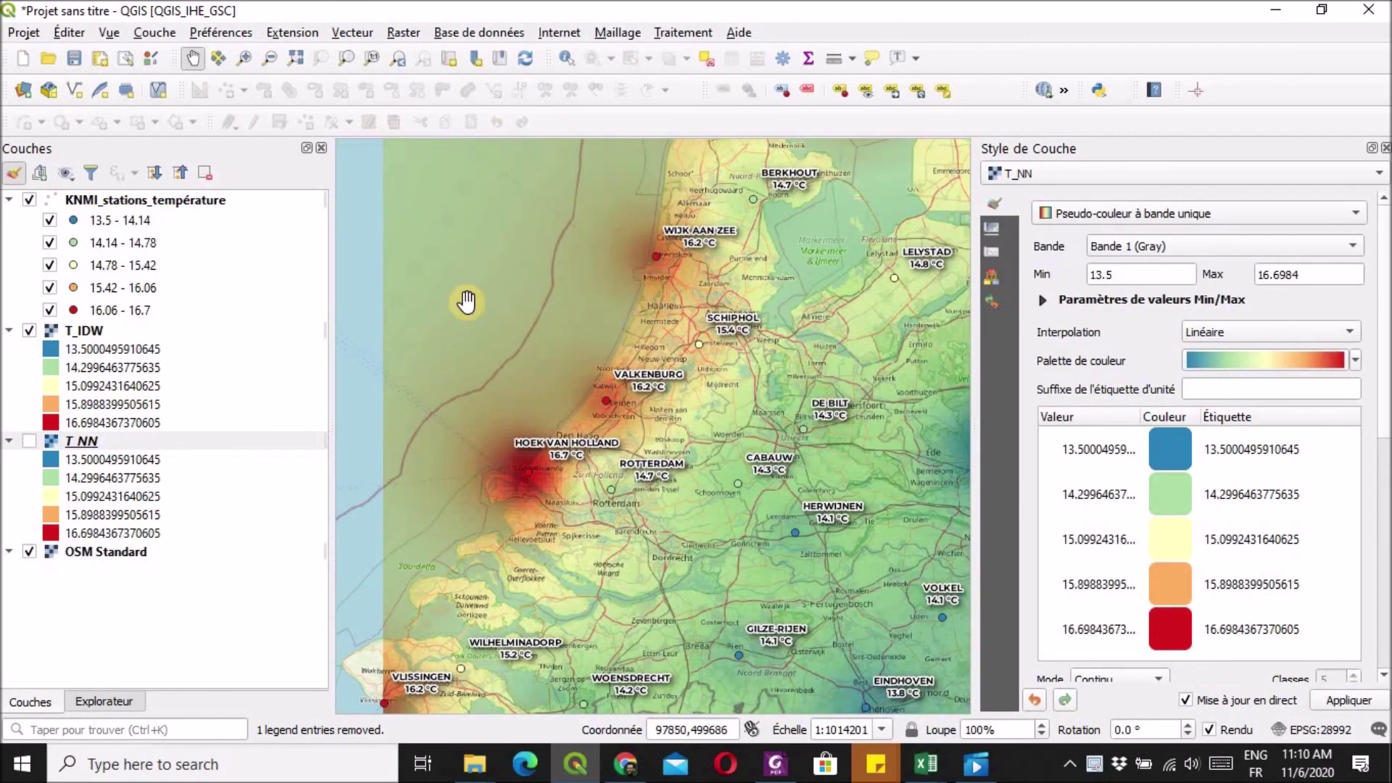
pyautogui.scroll(-1, 481, 298)
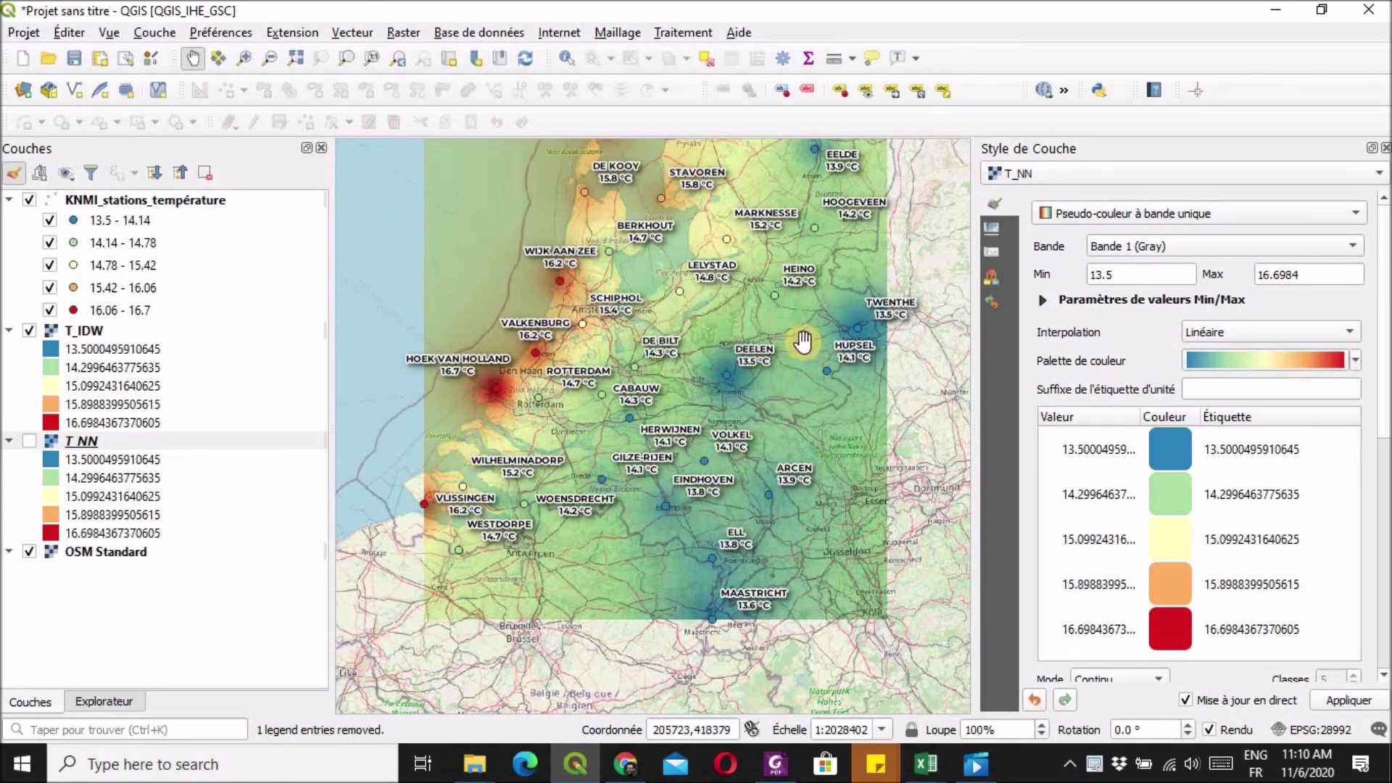
# - Show T_NN in place of T_IDW, examine its zones across the stations, and switch back to T_IDW alone
pyautogui.click(29, 330)
pyautogui.click(29, 441)
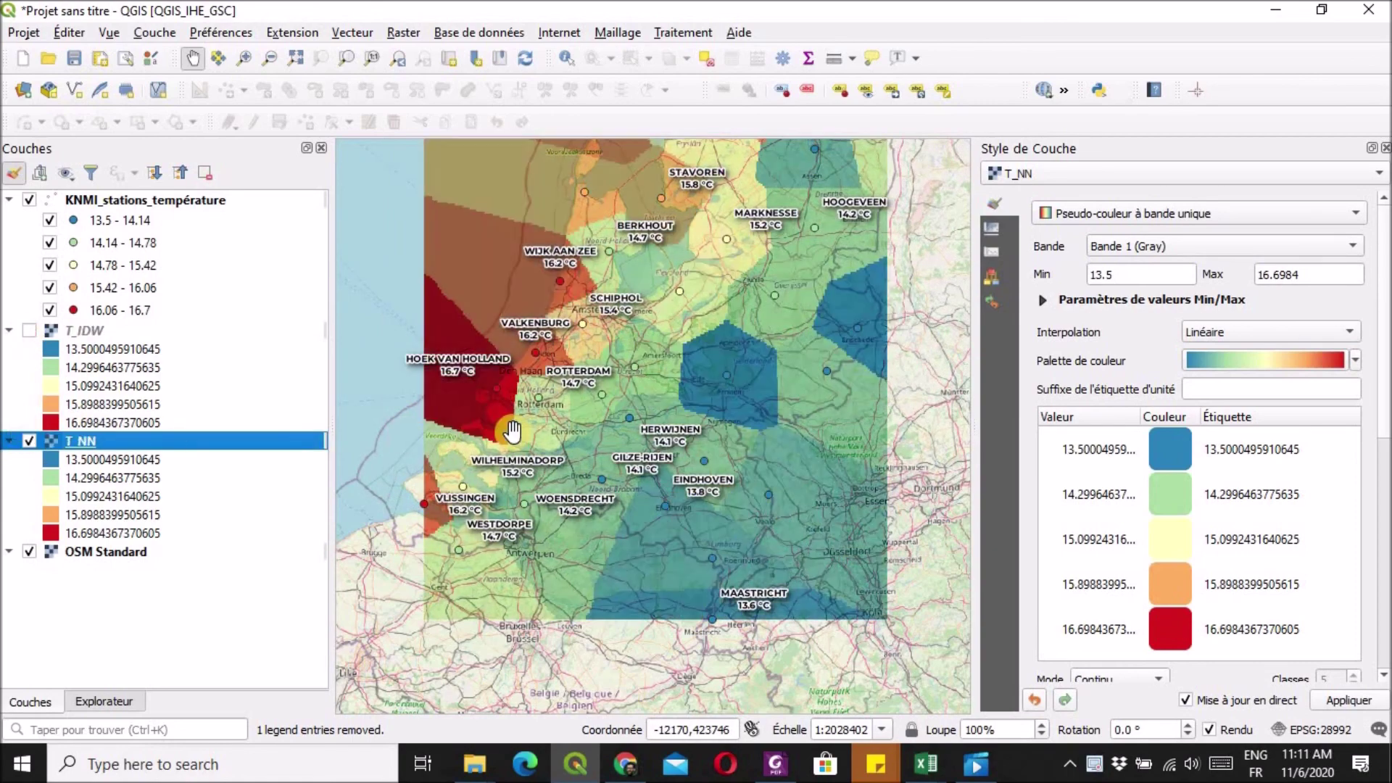
pyautogui.moveTo(685, 388); pyautogui.dragTo(688, 488)
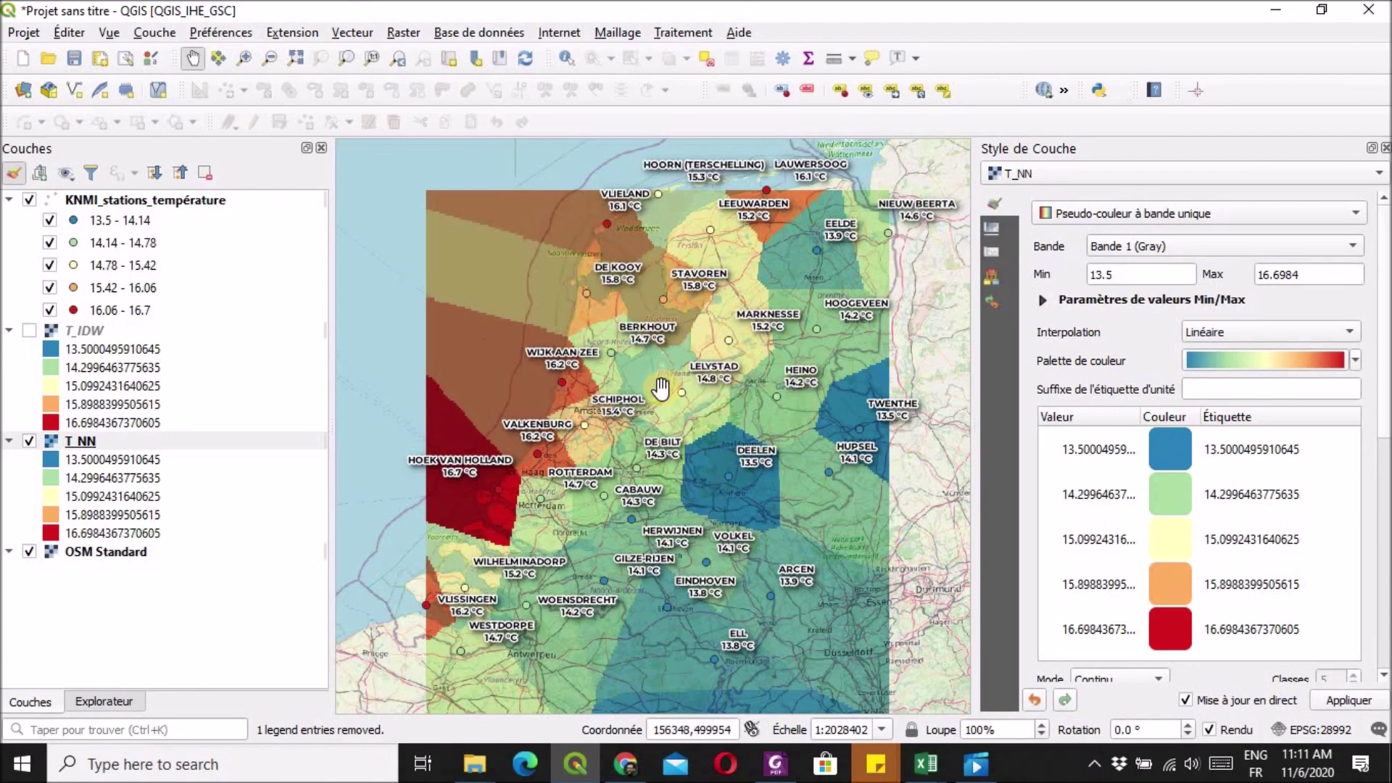
pyautogui.click(29, 332)
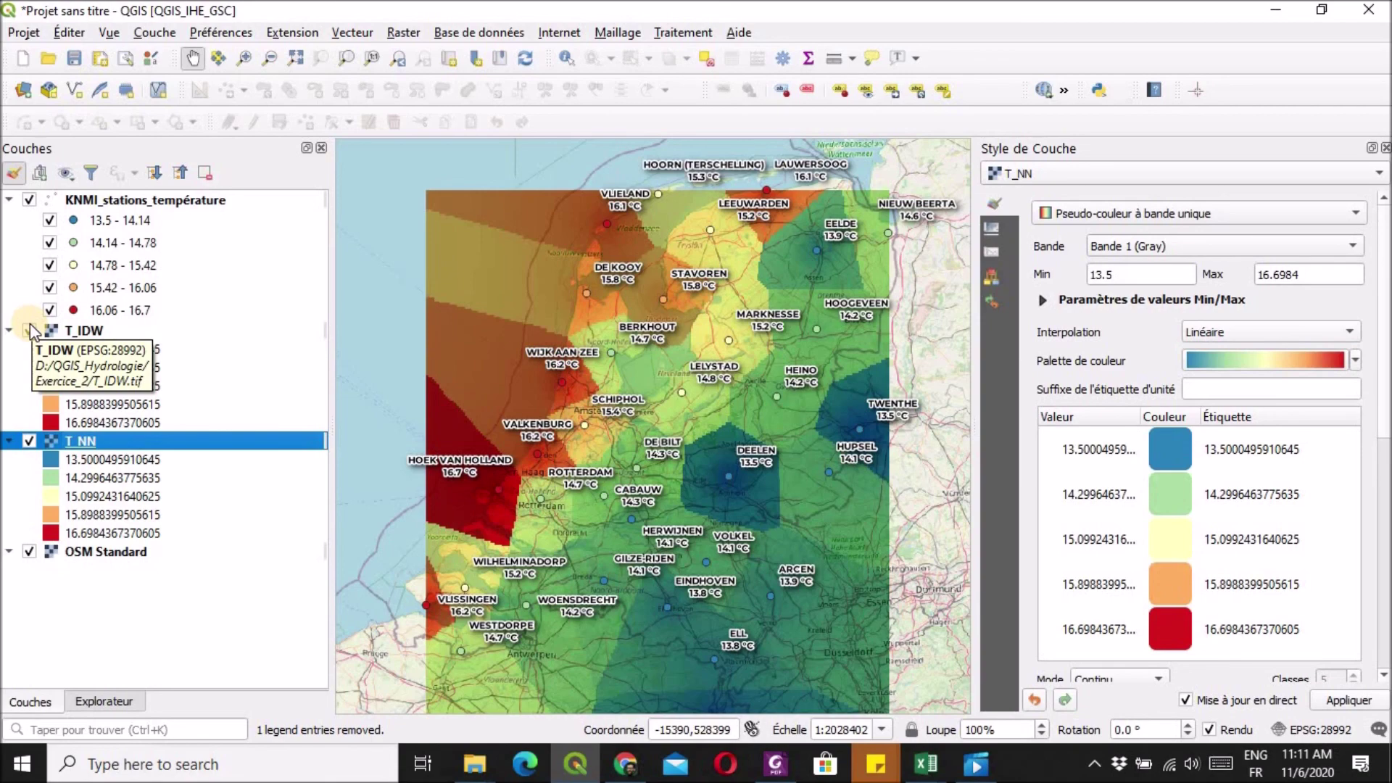
pyautogui.click(29, 440)
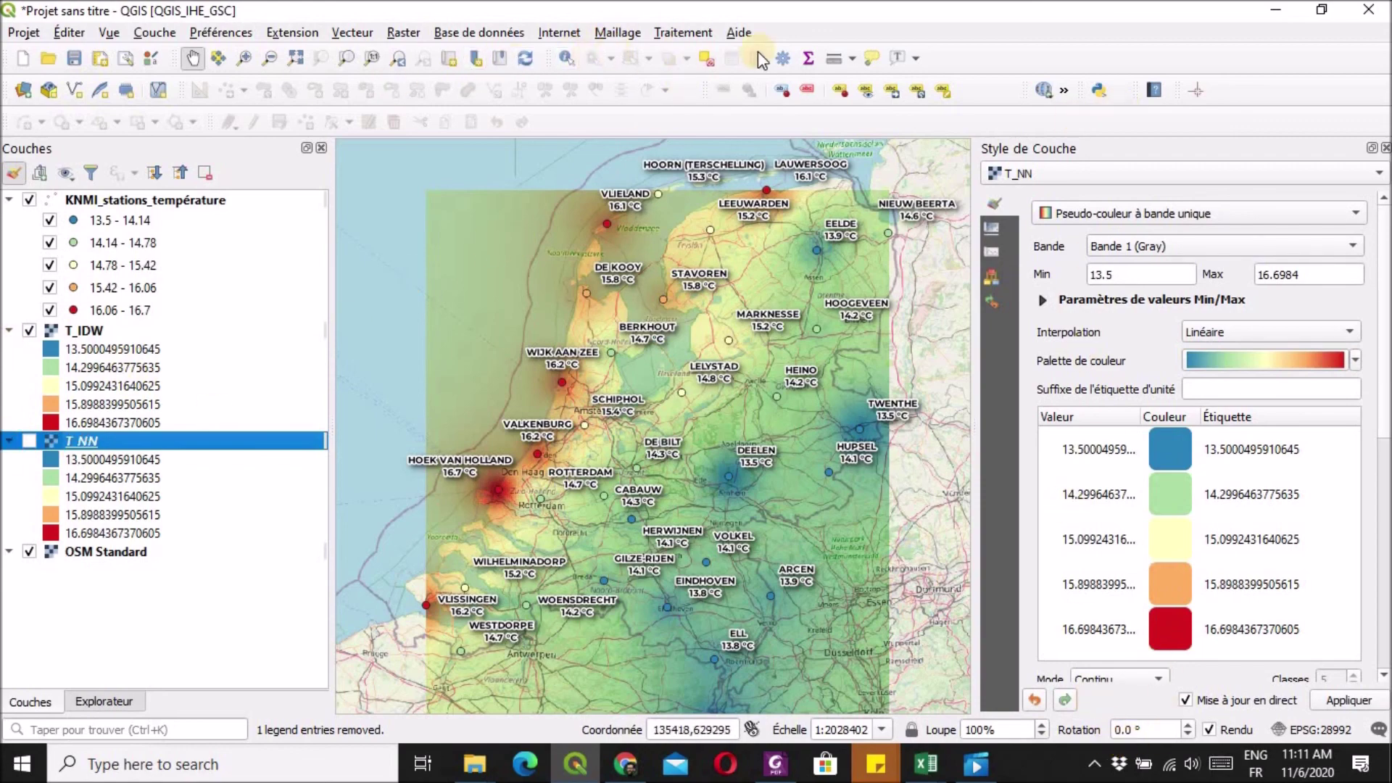
# - Search the processing toolbox for "kri", show T_NN in place of T_IDW, and clear the search
pyautogui.click(806, 58)
pyautogui.click(1041, 198)
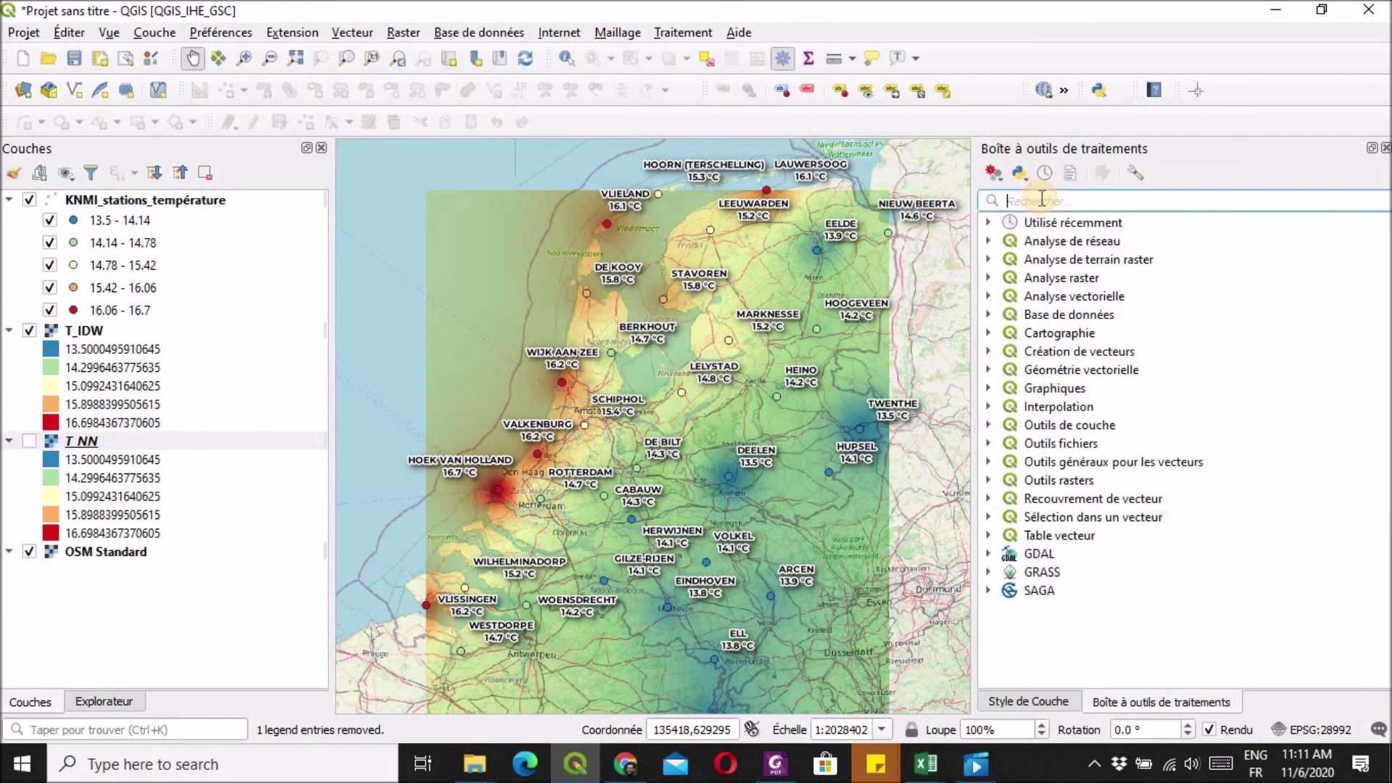
pyautogui.write('kri')
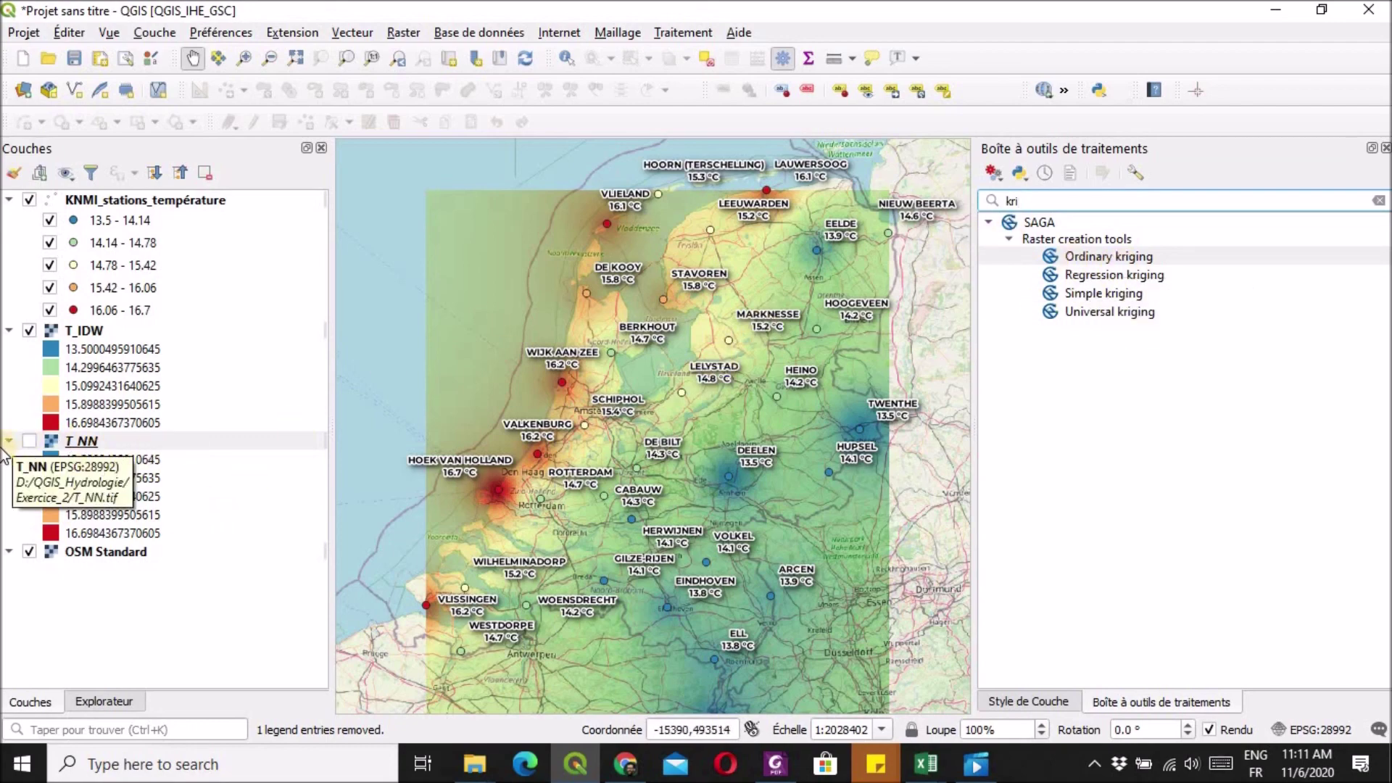
pyautogui.click(29, 331)
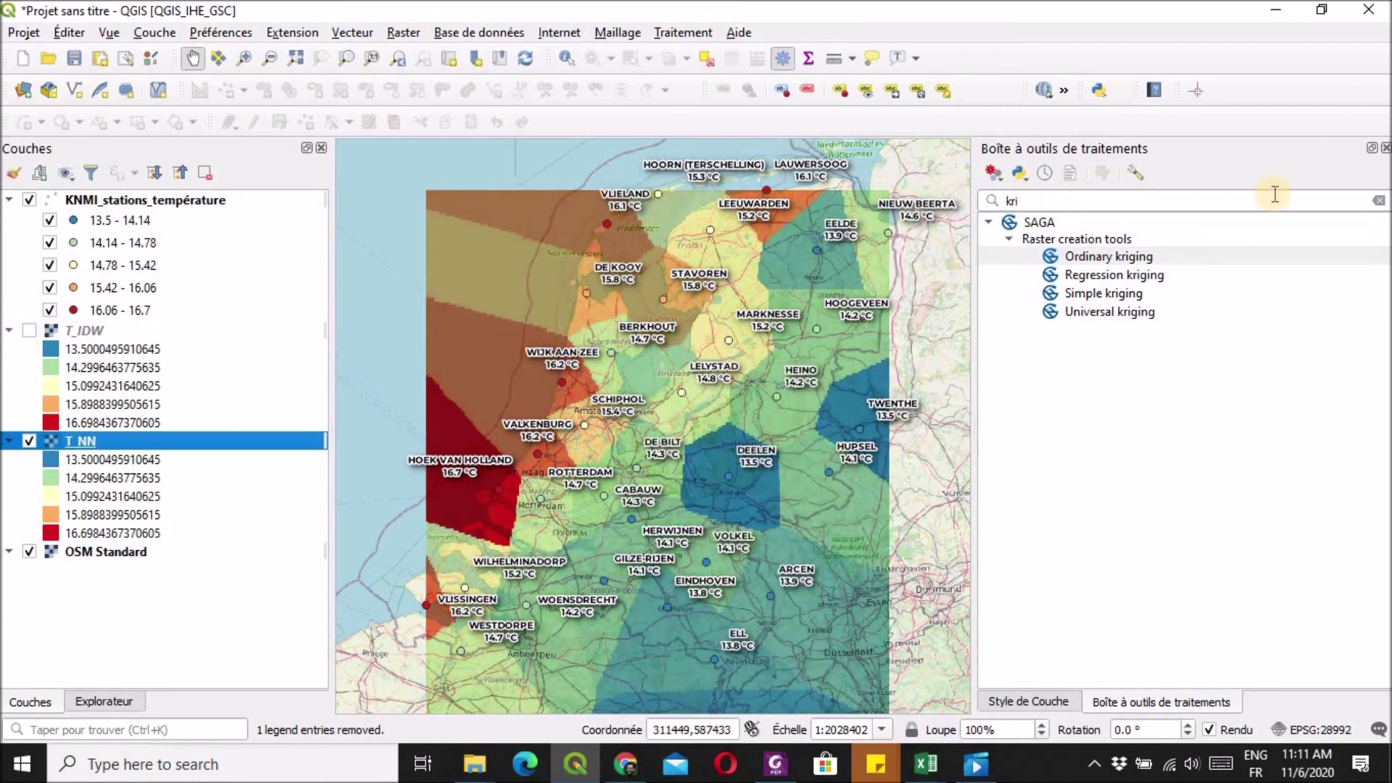
pyautogui.click(1378, 200)
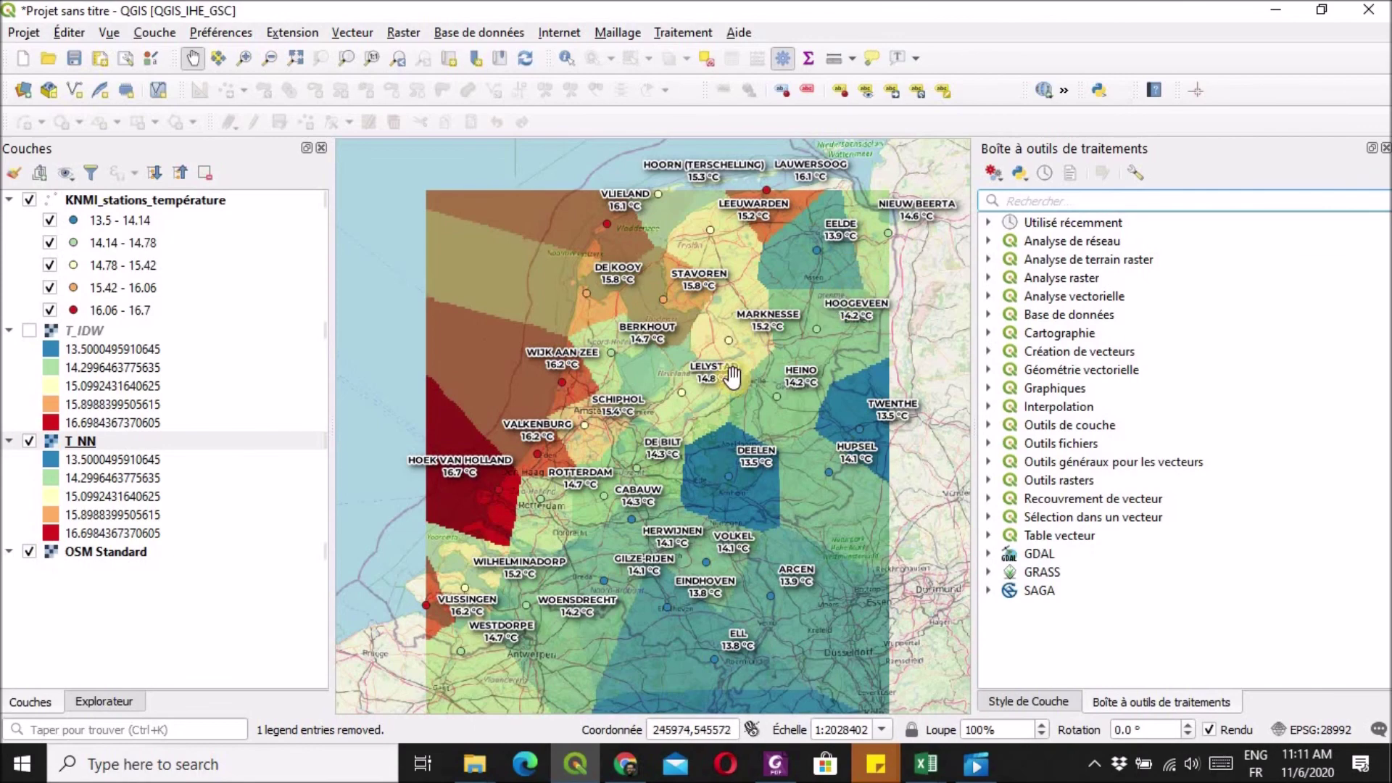